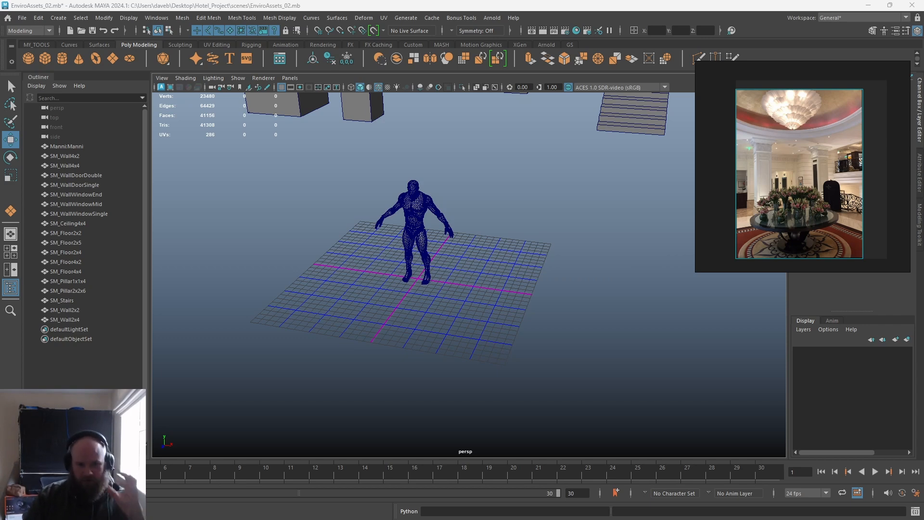
Move the mannequin figure back behind the grid to a Translate Z of about -260.
left_click(396, 193)
left_click_drag(438, 300, 484, 239)
Resize and reposition the floating reference photo so the round flower table shows beside the modelling view without covering the shelf tools.
left_click_drag(727, 183, 440, 282)
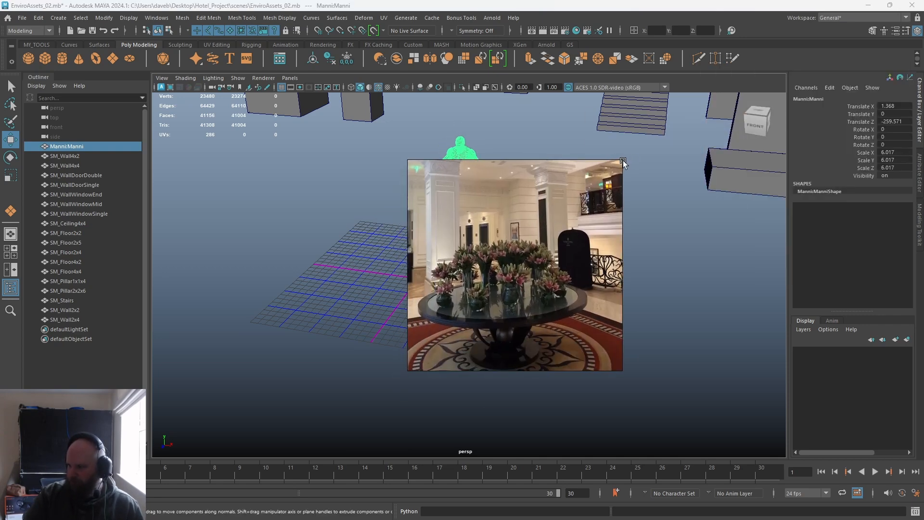
left_click_drag(622, 160, 839, 42)
right_click_drag(517, 217, 590, 227)
middle_click_drag(590, 227, 743, 198)
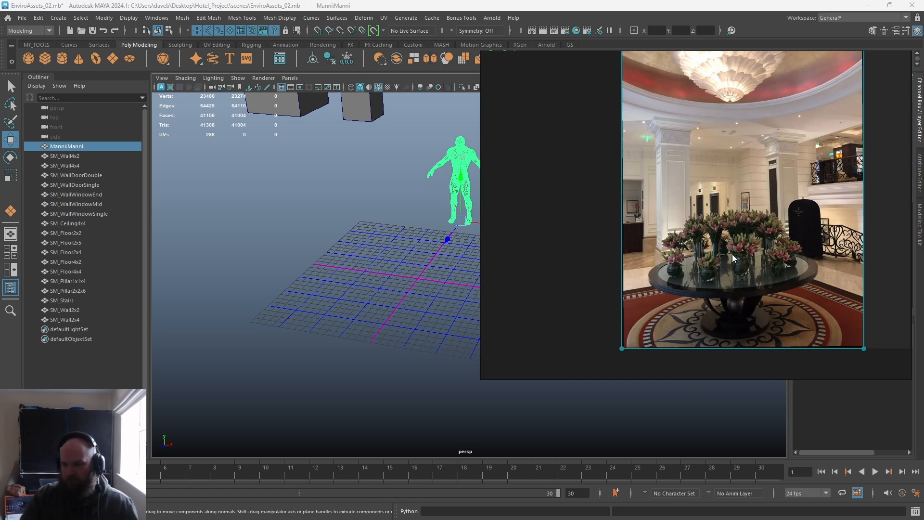
mouse_move(708, 268)
middle_mouse_down()
mouse_move(684, 272)
mouse_move(700, 263)
middle_mouse_up()
right_click_drag(694, 271, 799, 202)
middle_click_drag(784, 201, 686, 235)
right_click_drag(686, 235, 80, 248)
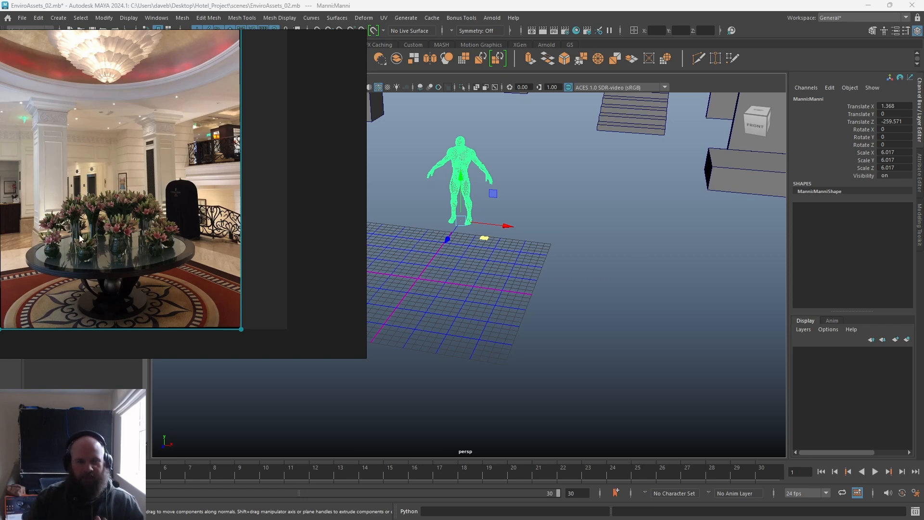
left_click_drag(248, 231, 232, 225)
right_click_drag(233, 226, 220, 235)
left_click_drag(323, 234, 206, 241)
mouse_move(182, 66)
right_mouse_down()
mouse_move(173, 131)
mouse_move(179, 125)
right_mouse_up()
Draw a polygon cylinder about 149 high near the grid centre and set its radius to 135.
left_click(62, 58)
left_click_drag(368, 252, 450, 312, "alt")
left_click(899, 222)
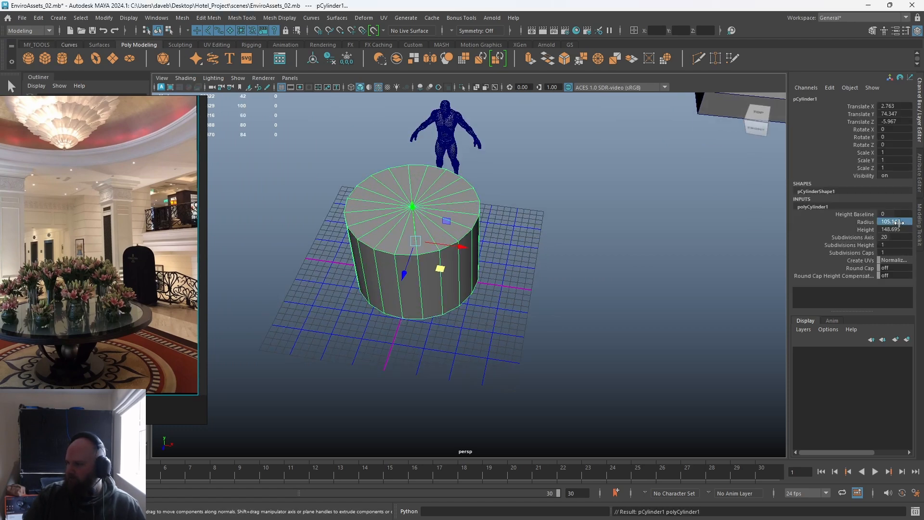
double_click(902, 230)
double_click(893, 222)
type("135")
key("Return")
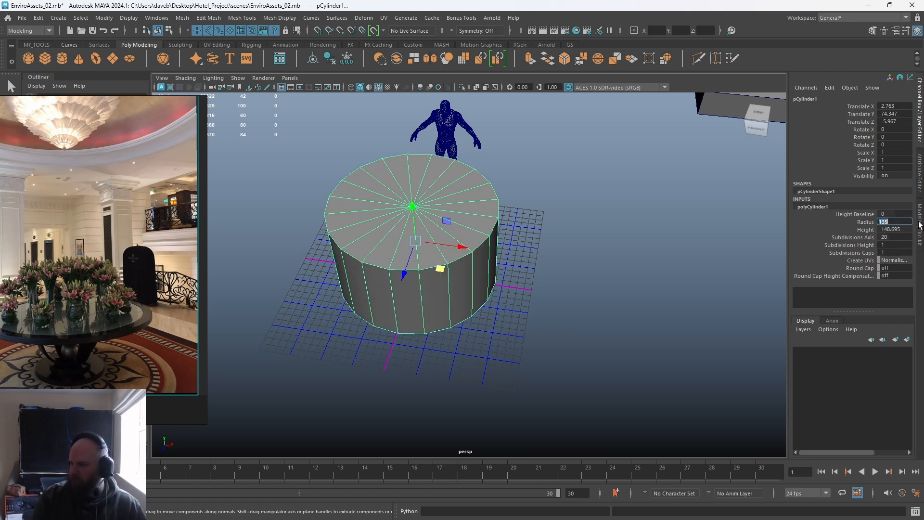
Set the cylinder's height to 15 and check its thickness against the mannequin.
double_click(906, 229)
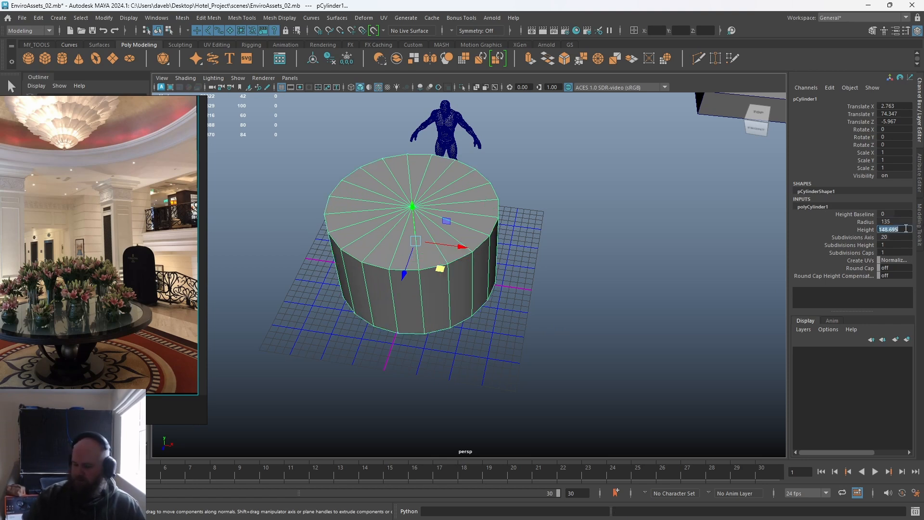
type("15")
key("Return")
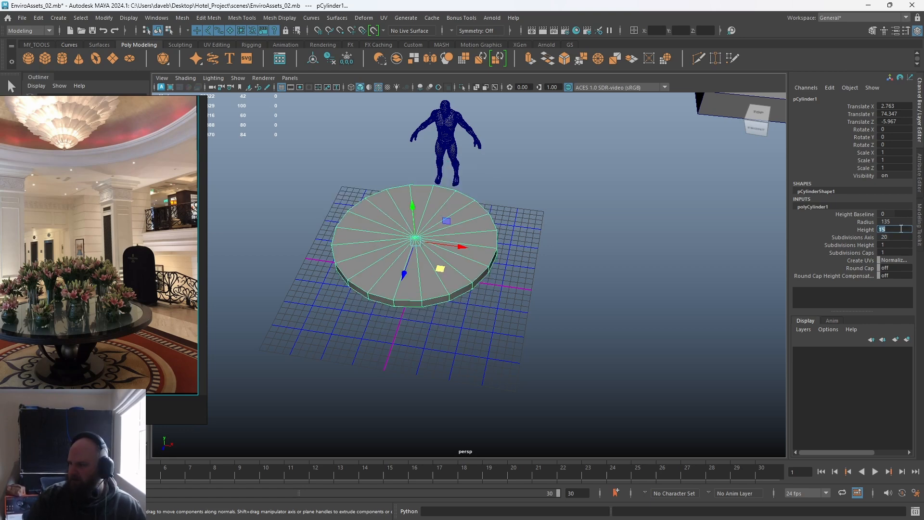
mouse_move(491, 310)
left_mouse_down()
mouse_move(433, 268)
mouse_move(426, 278)
mouse_move(489, 320)
left_mouse_up()
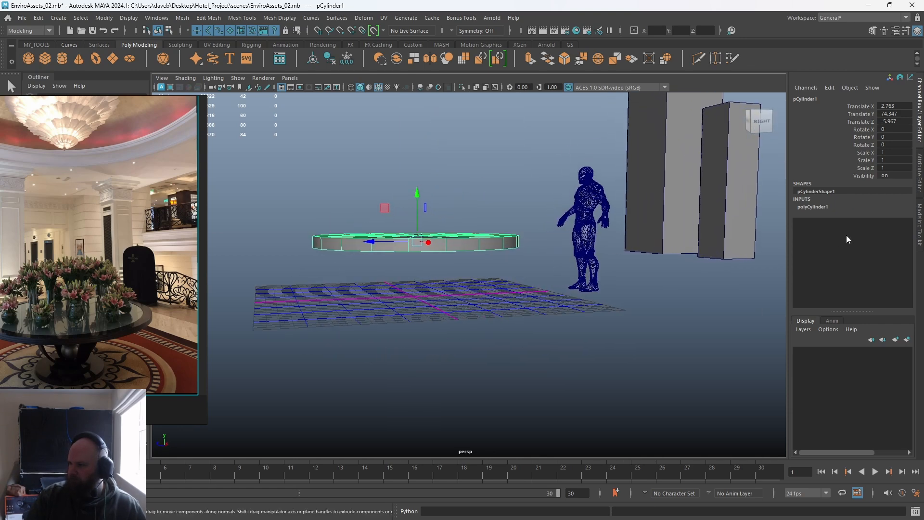
Set the cylinder's height to 10.
left_click(819, 207)
double_click(894, 238)
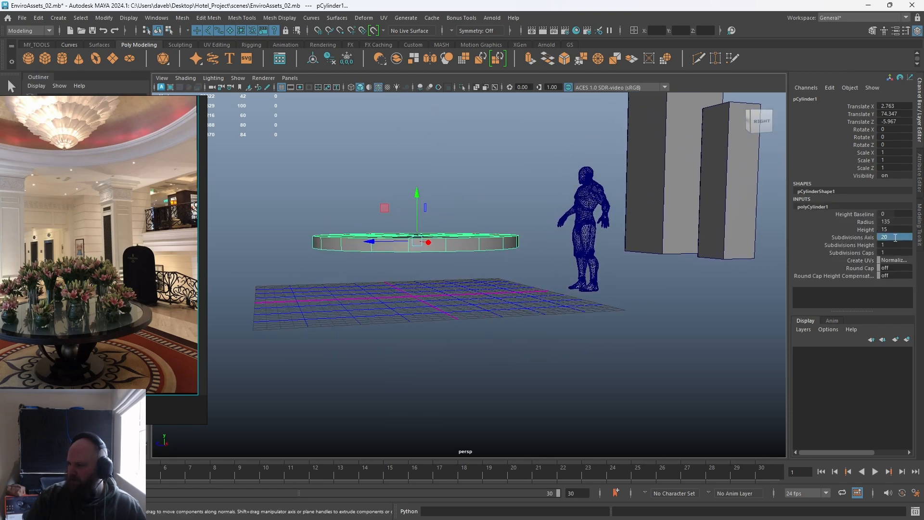
double_click(899, 229)
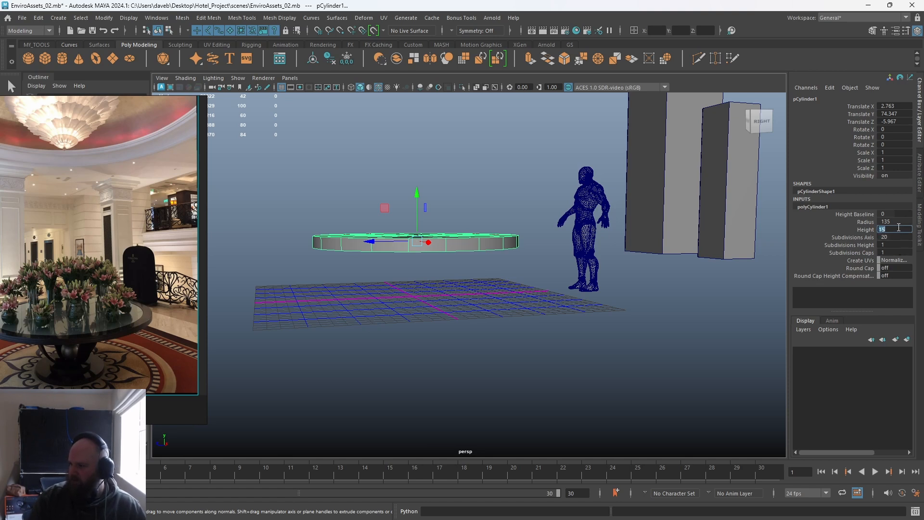
type("10")
key("Return")
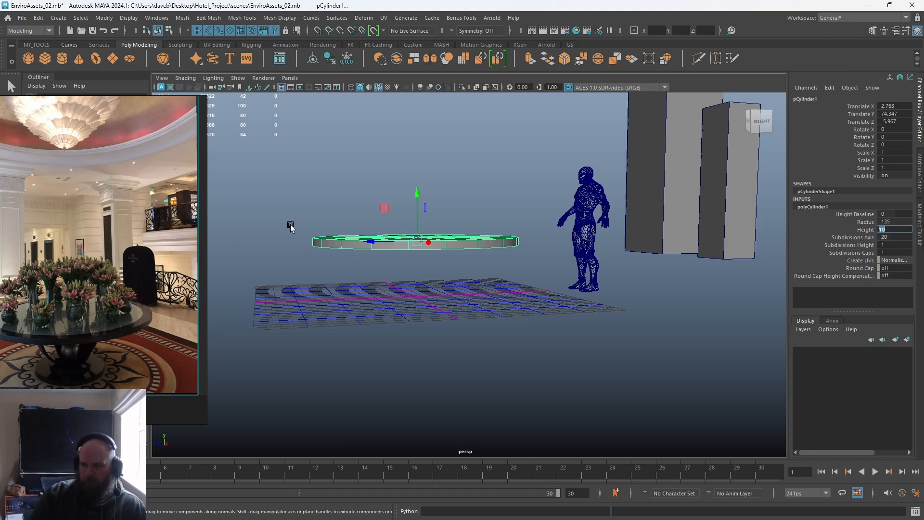
Set the tabletop cylinder's axis subdivisions to 60.
left_click_drag(291, 227, 207, 273, "alt")
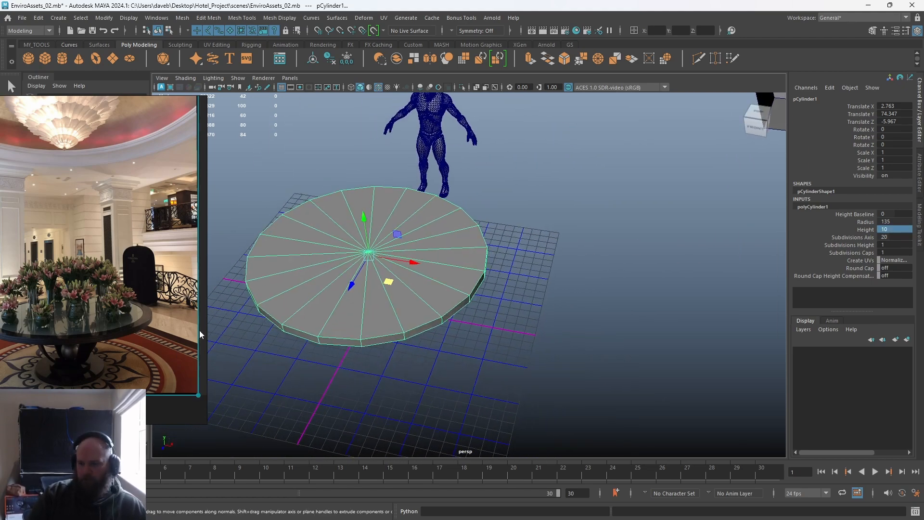
right_click_drag(274, 281, 512, 320, "alt")
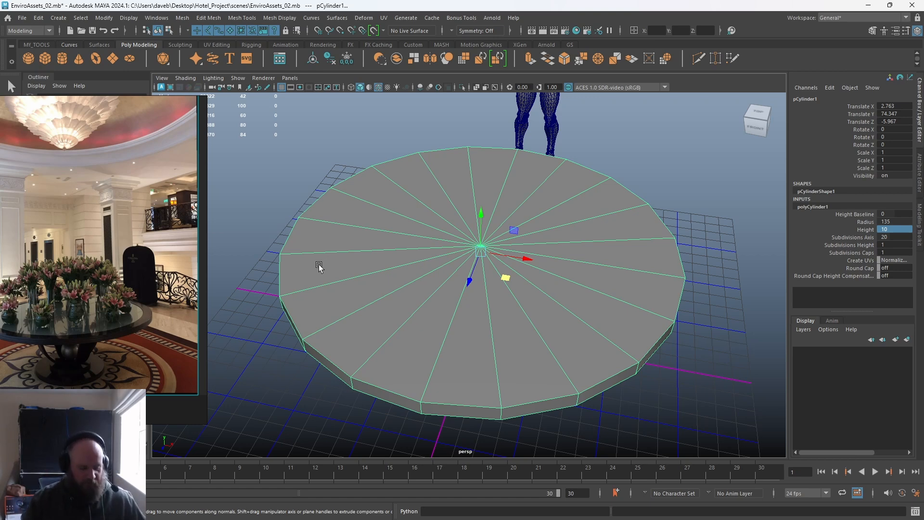
scroll(528, 264, "down", 5)
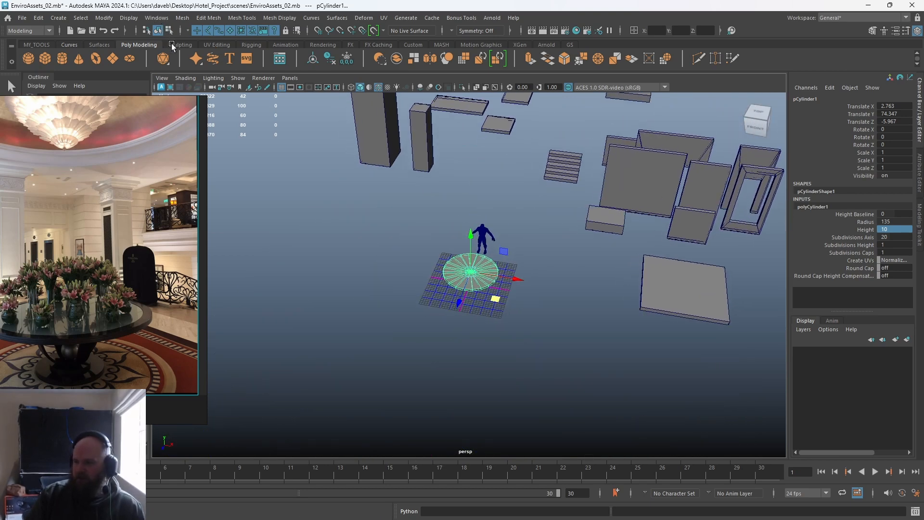
scroll(407, 158, "up", 5)
left_click_drag(407, 158, 394, 169, "alt")
middle_click_drag(394, 169, 376, 178, "alt")
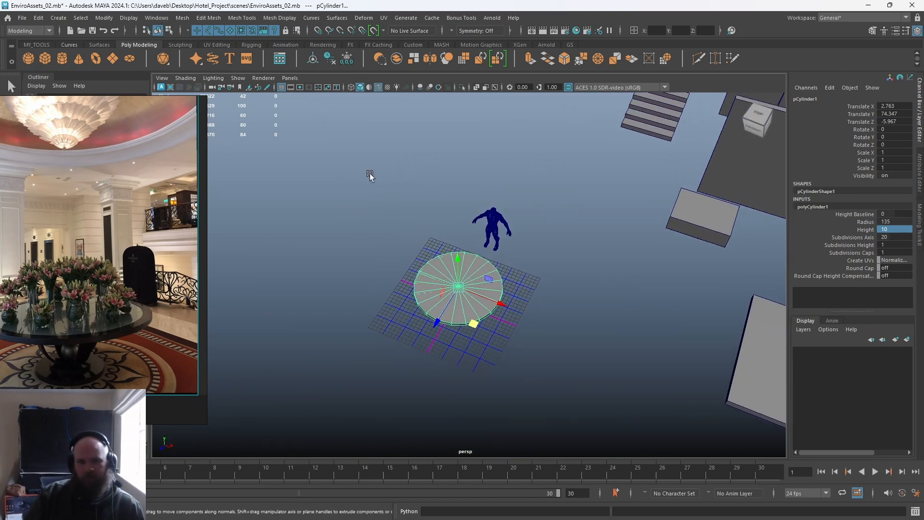
right_click_drag(483, 289, 669, 402, "alt")
middle_click_drag(398, 338, 436, 290, "alt")
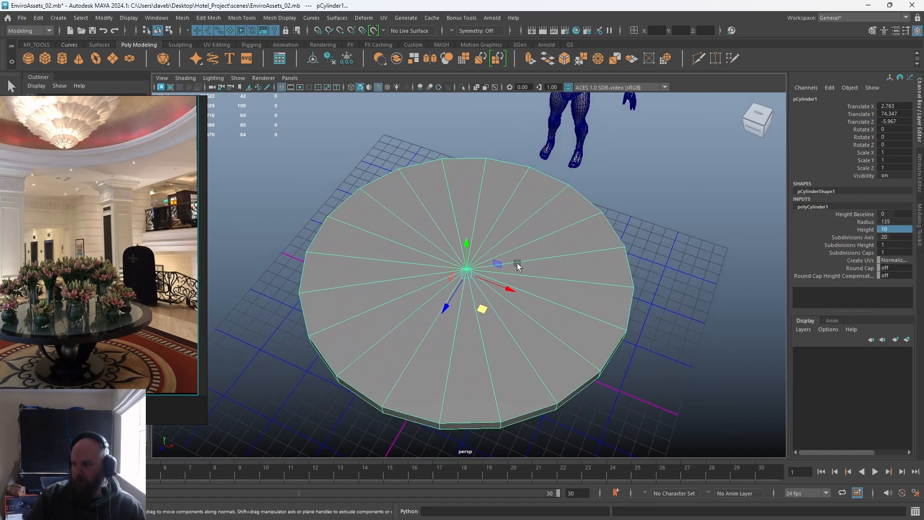
left_click(891, 237)
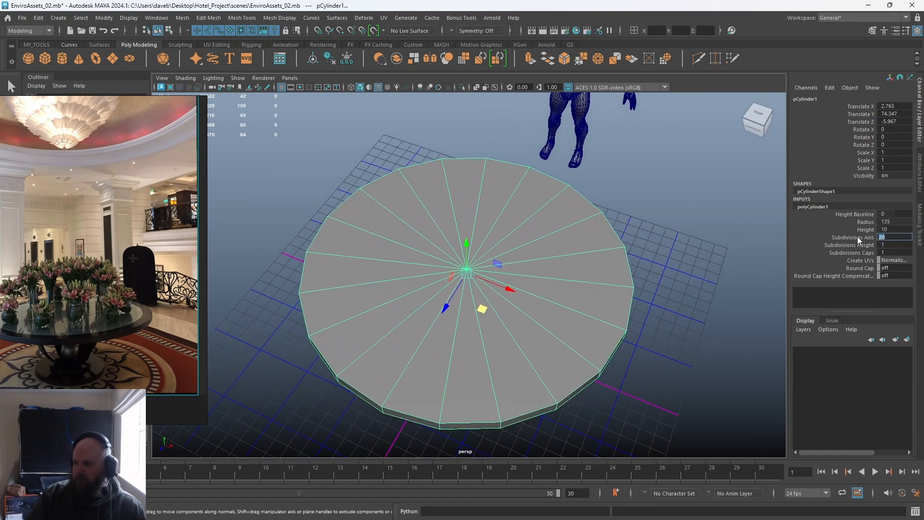
type("60")
key("Return")
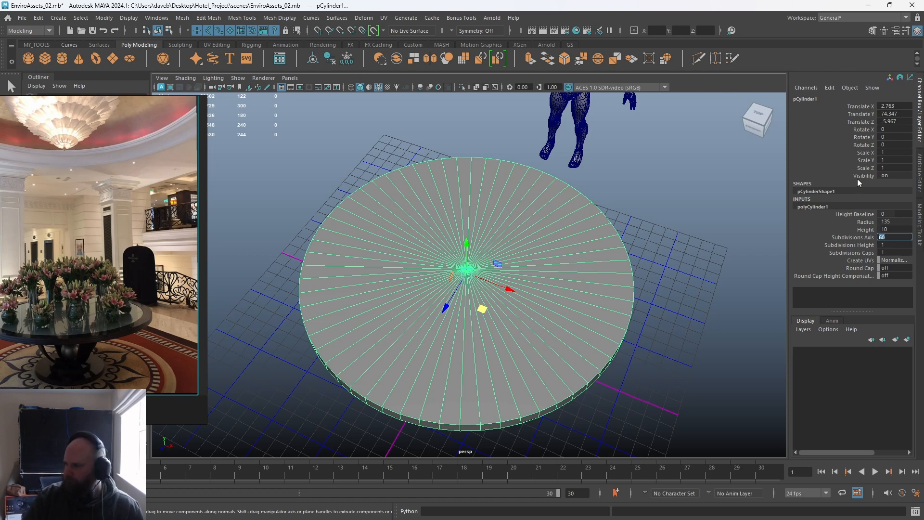
Centre the tabletop on the grid by setting Translate X and Translate Z to 0.
left_click(893, 107)
type("0")
key("Return")
left_click(894, 121)
type("0")
key("Return")
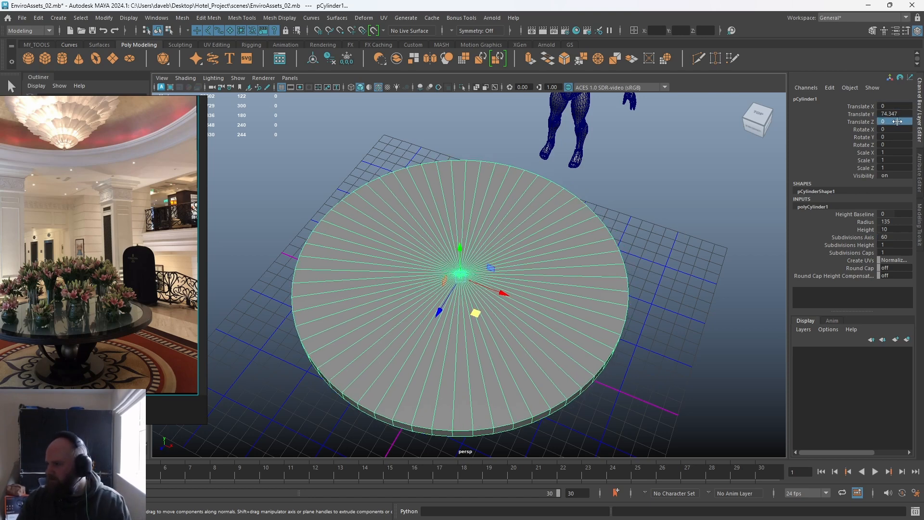
Raise the tabletop to a Translate Y of about 121.
left_click_drag(543, 254, 456, 155, "alt")
left_click_drag(457, 154, 459, 176, "alt")
right_click_drag(460, 175, 472, 202, "alt")
left_click_drag(472, 202, 448, 251, "alt")
Examine the table's rim, glass inset and base in the reference photo, comparing them with the cylinder in edge mode.
right_click_drag(91, 325, 129, 331)
scroll(128, 334, "up", 4)
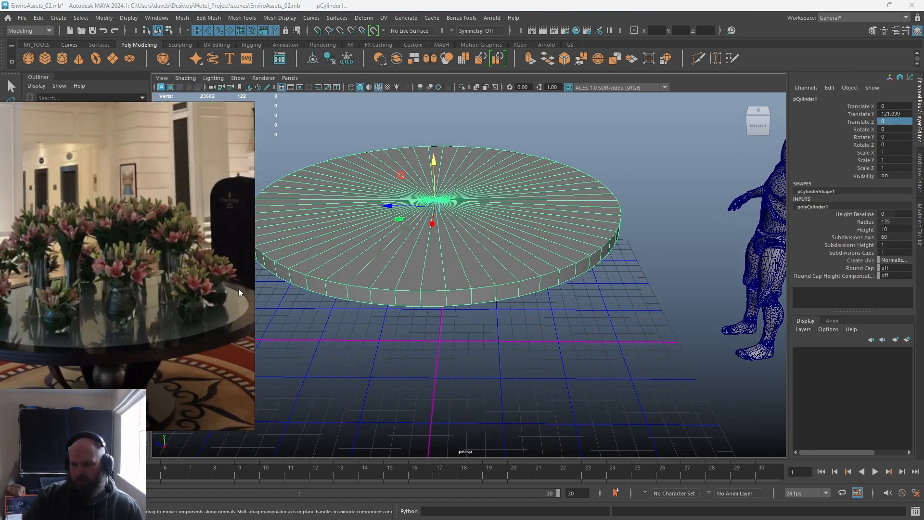
middle_click_drag(238, 288, 137, 291)
middle_click_drag(120, 344, 266, 321)
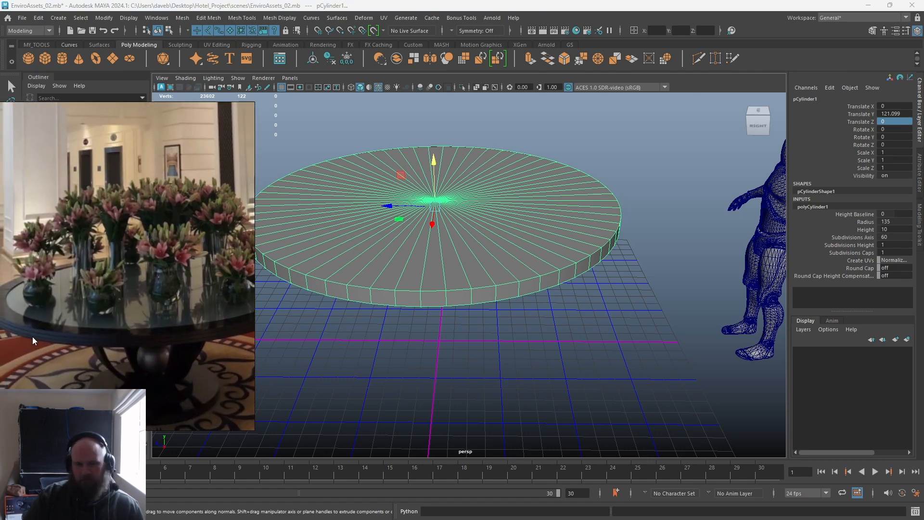
left_click_drag(326, 312, 175, 311, "alt")
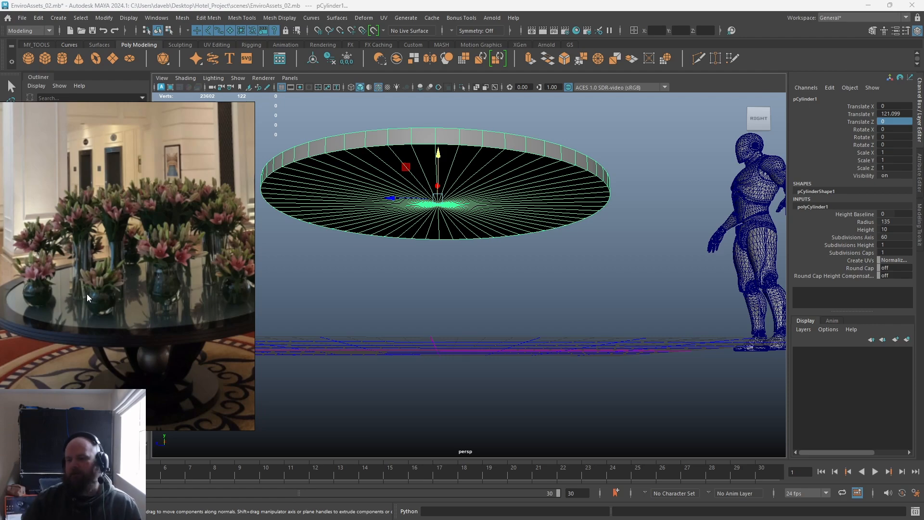
left_click_drag(392, 213, 402, 269, "alt")
right_click_drag(401, 251, 454, 412)
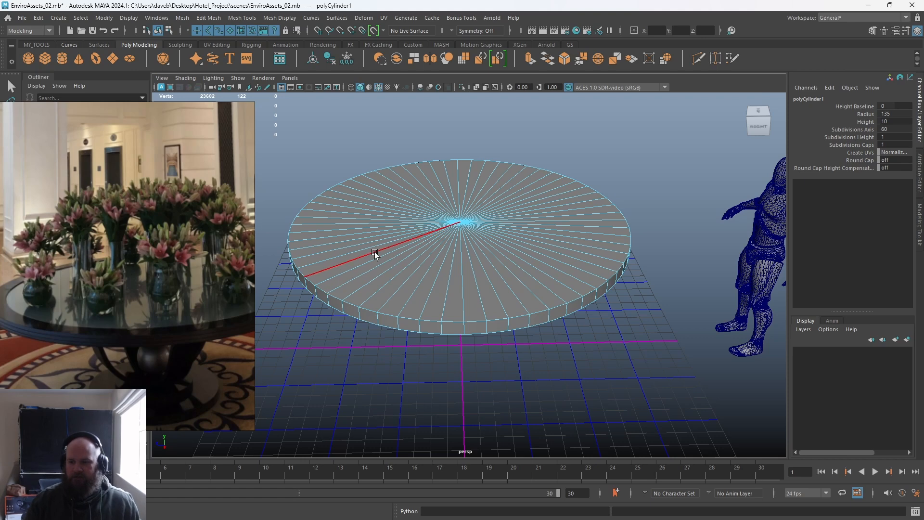
scroll(89, 270, "up", 5)
middle_click_drag(47, 328, 299, 292)
middle_click_drag(201, 277, 152, 276)
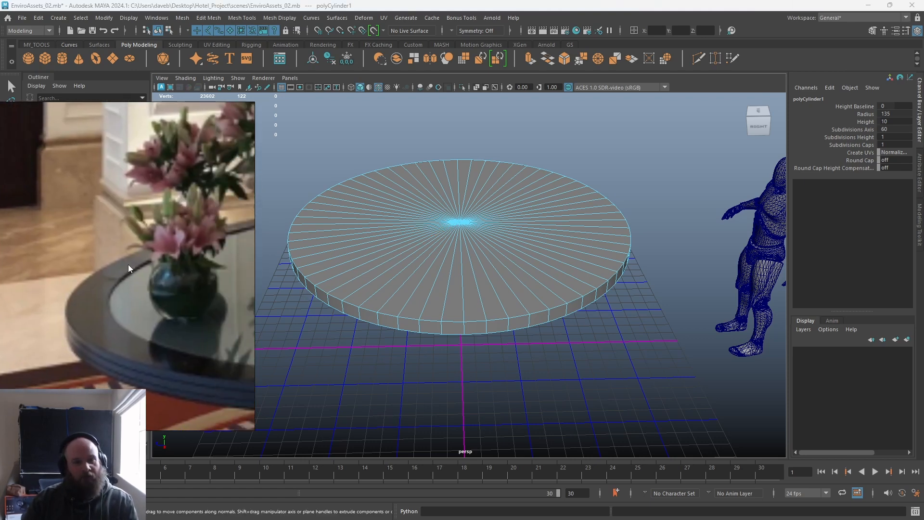
middle_click_drag(204, 310, 138, 307)
Connect all radial edges of the tabletop's upper face with one edge loop and scale it outward toward the rim.
left_click_drag(413, 140, 407, 145, "alt")
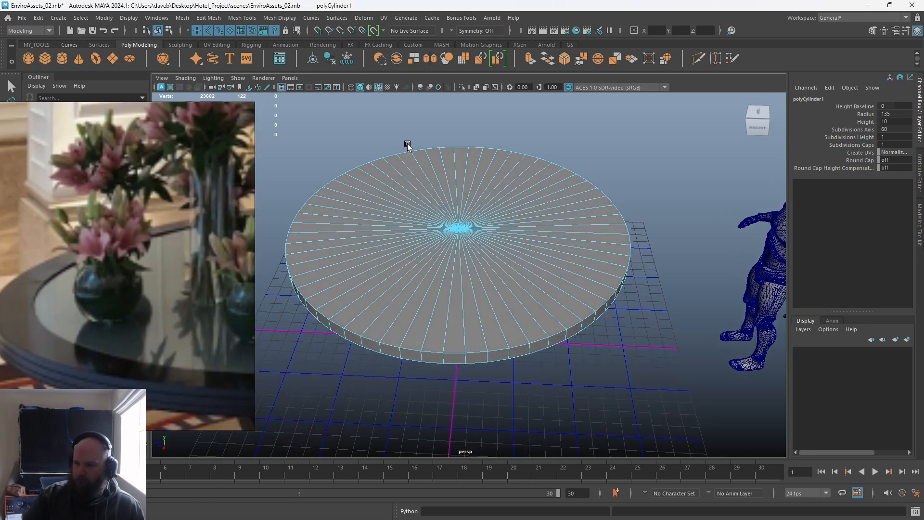
middle_click_drag(409, 145, 403, 149, "alt")
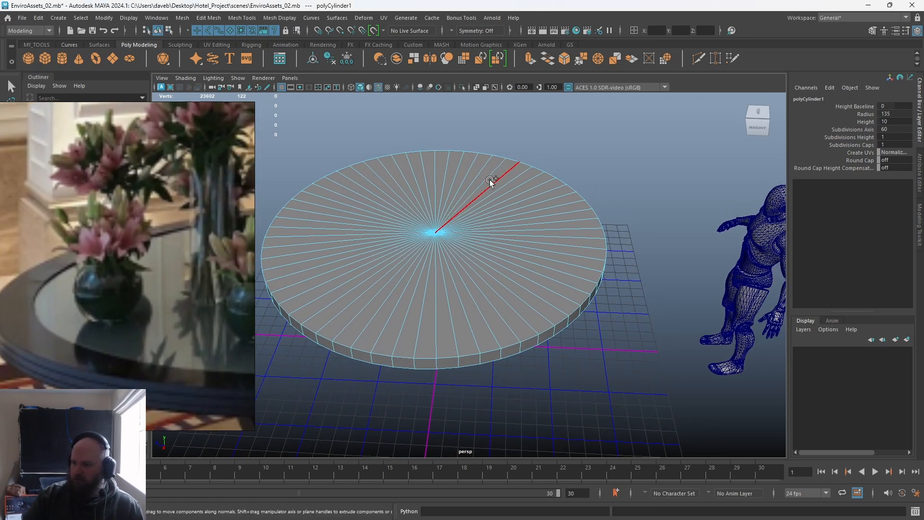
mouse_move(489, 183)
left_mouse_down()
mouse_move(324, 233)
mouse_move(458, 278)
mouse_move(512, 206)
mouse_move(487, 196)
left_mouse_up()
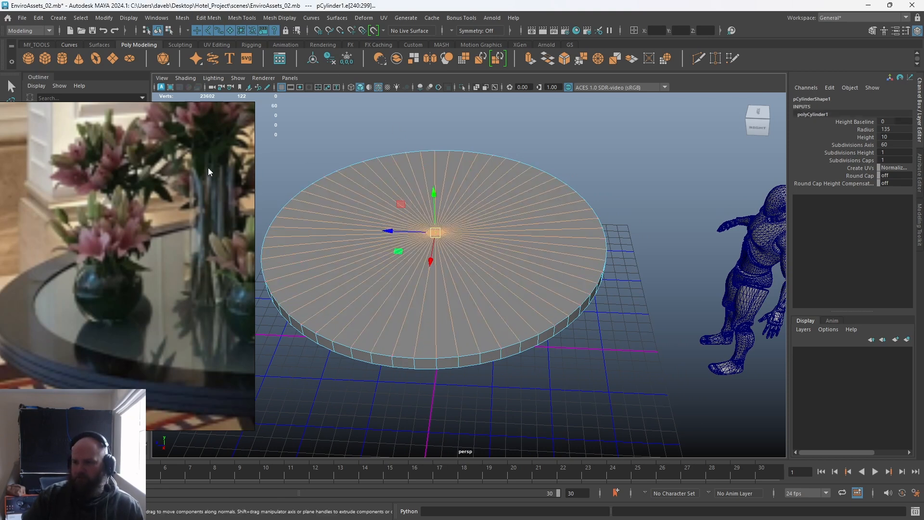
left_click(250, 19)
left_click(254, 63)
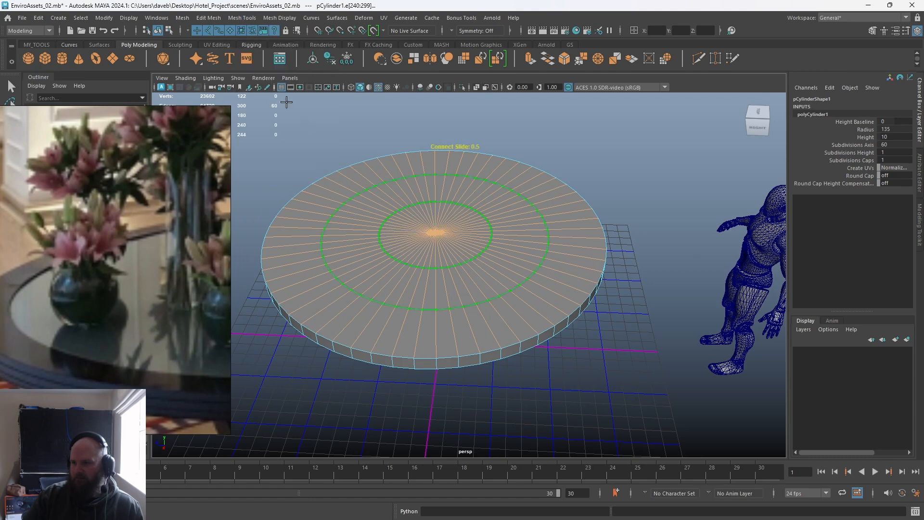
key("Return")
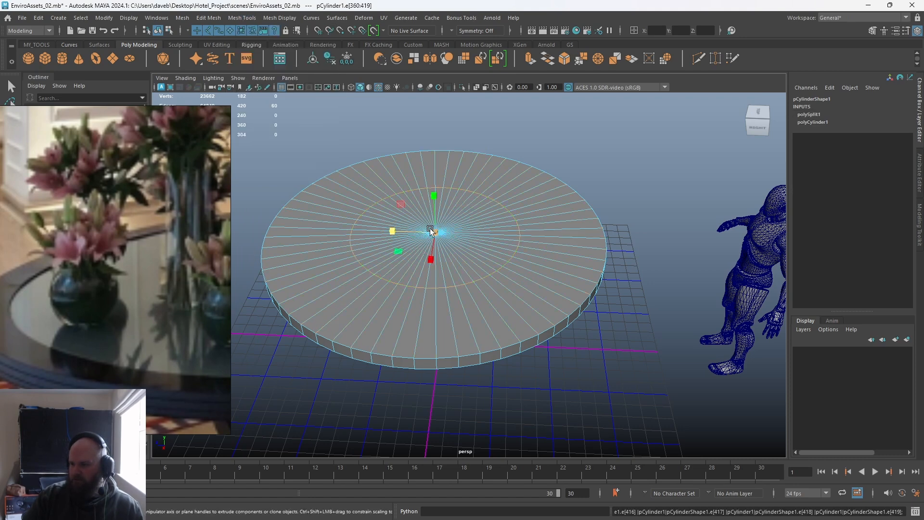
middle_click_drag(525, 240, 520, 238)
Connect all radial edges on the tabletop's underside with one edge loop and activate the Scale tool.
left_click_drag(467, 284, 411, 192, "alt")
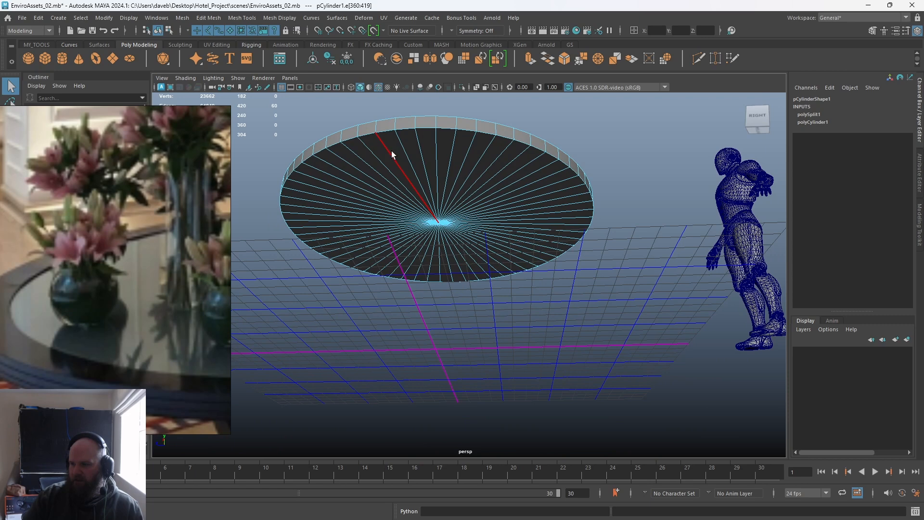
left_click(363, 117)
mouse_move(384, 149)
left_mouse_down()
mouse_move(440, 149)
mouse_move(522, 204)
mouse_move(470, 248)
mouse_move(389, 241)
mouse_move(370, 189)
mouse_move(407, 171)
left_mouse_up()
key("f")
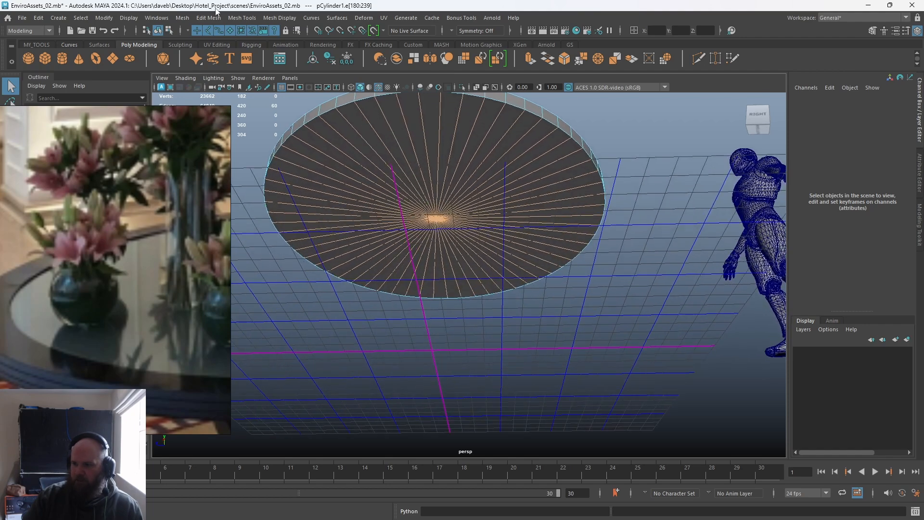
left_click(242, 18)
left_click(270, 72)
key("r")
Turn on X-ray display and scale the underside edge loop outward close to the tabletop's rim.
left_click_drag(390, 176, 410, 278, "alt")
middle_click_drag(409, 277, 580, 274, "alt")
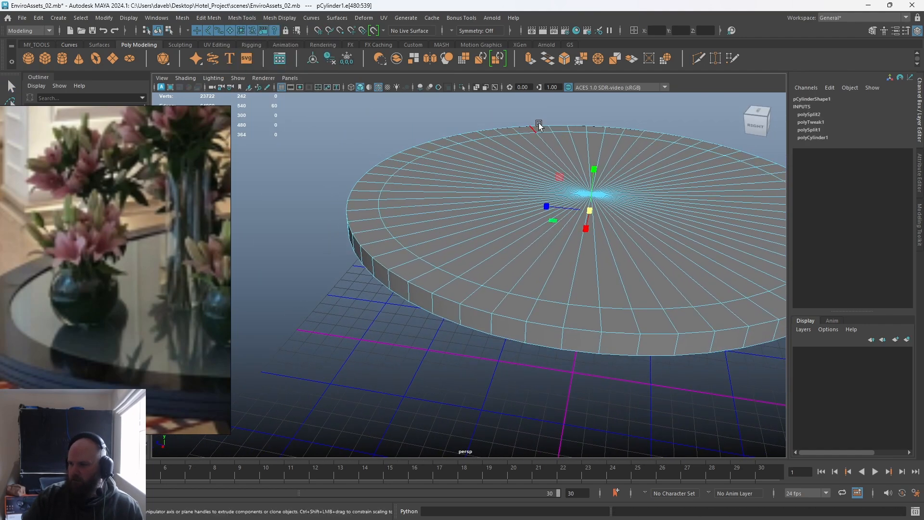
left_click(477, 87)
middle_click_drag(545, 157, 493, 187, "alt")
scroll(493, 187, "up", 3)
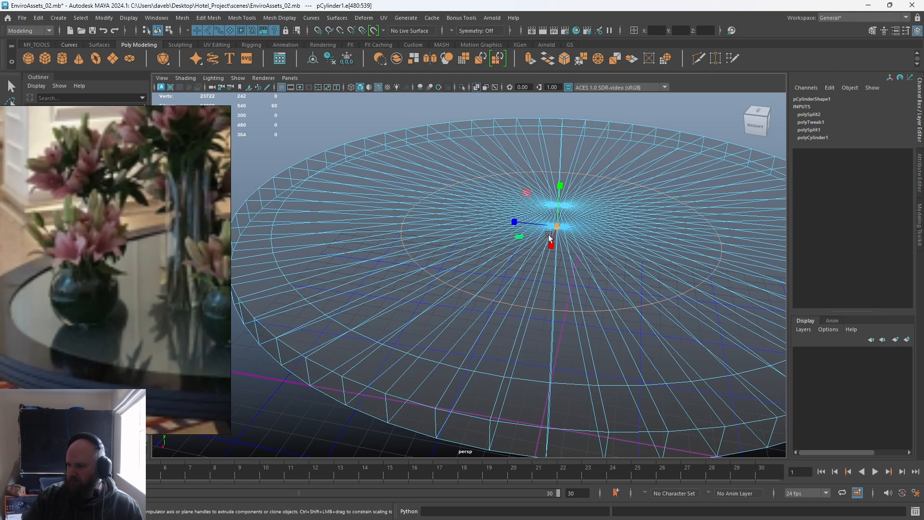
left_click(476, 87)
left_click(475, 87)
left_click(476, 86)
left_click(476, 87)
left_click(476, 87)
left_click(475, 87)
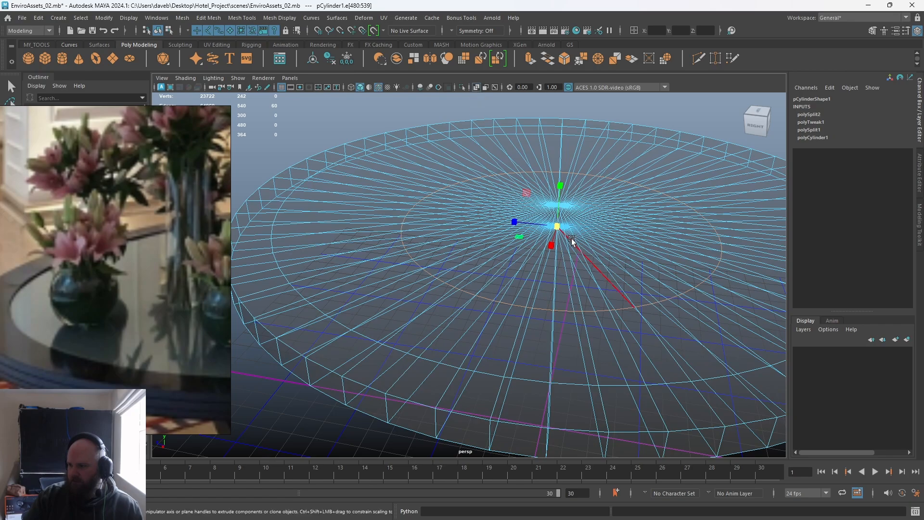
left_click_drag(557, 227, 708, 261)
left_click_drag(324, 244, 370, 226, "alt")
middle_click_drag(381, 215, 388, 231, "alt")
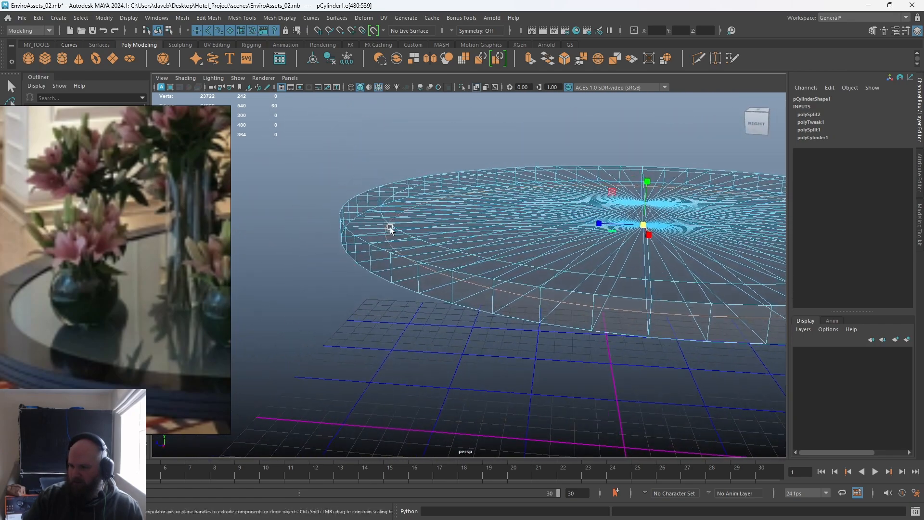
Check the underside edge loop against the tabletop's rim from several angles and turn off X-ray display.
right_click_drag(388, 231, 543, 262, "alt")
middle_click_drag(520, 242, 526, 281, "alt")
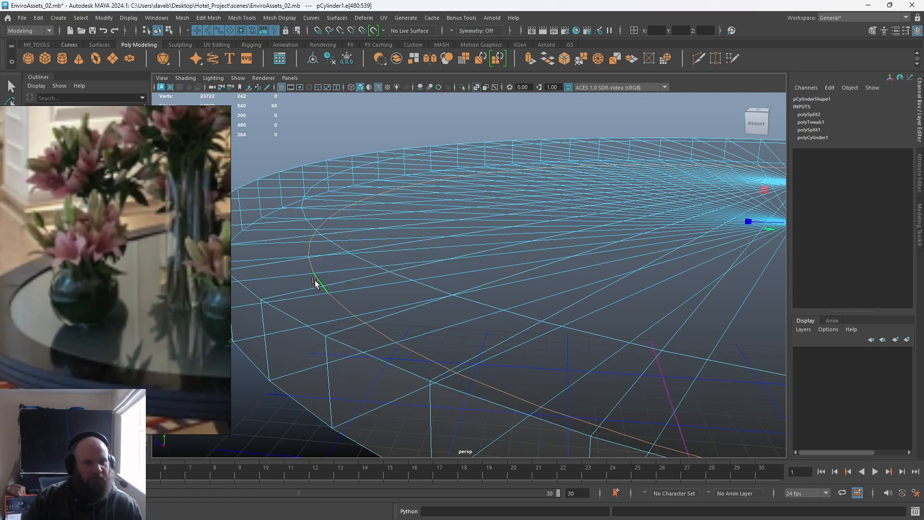
right_click_drag(320, 284, 173, 270, "alt")
right_click_drag(508, 273, 554, 272, "alt")
middle_click_drag(554, 272, 399, 230, "alt")
left_click_drag(332, 201, 351, 236, "alt")
middle_click_drag(386, 222, 419, 231, "alt")
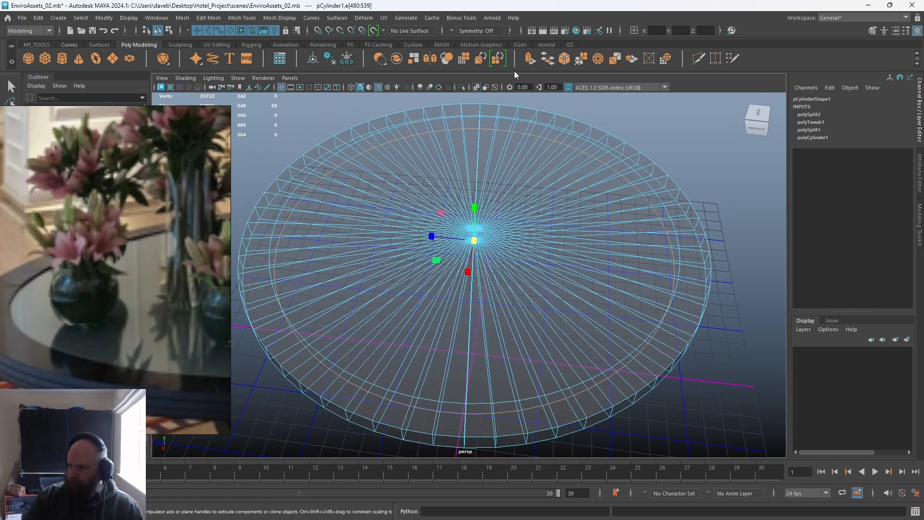
left_click(477, 87)
Extrude the inner circular faces on both the tabletop's upper side and underside inward into shallow recesses and return to object mode.
key("q")
right_click_drag(432, 232, 424, 244)
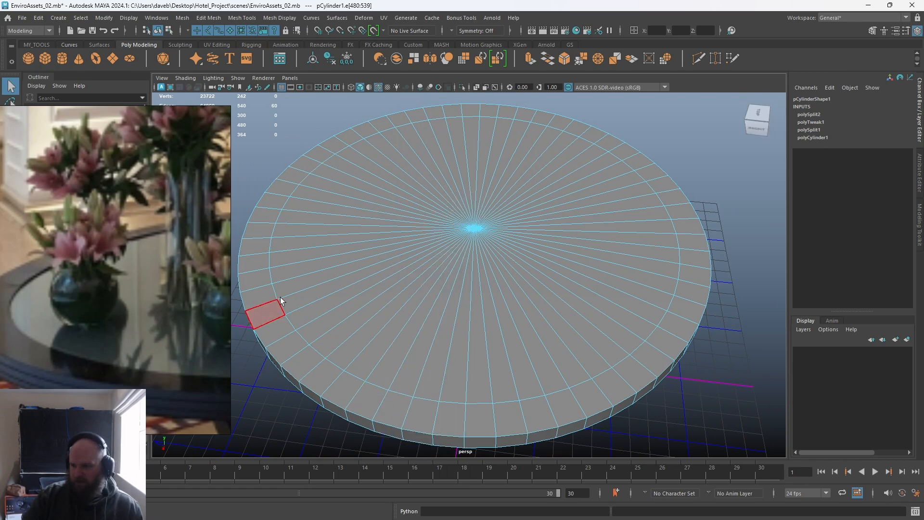
left_click_drag(434, 206, 505, 278)
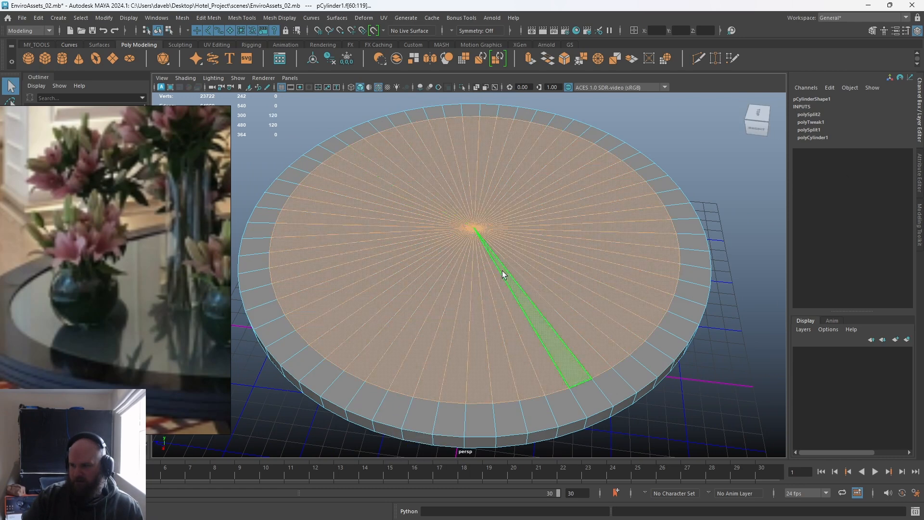
left_click_drag(428, 260, 412, 192, "alt")
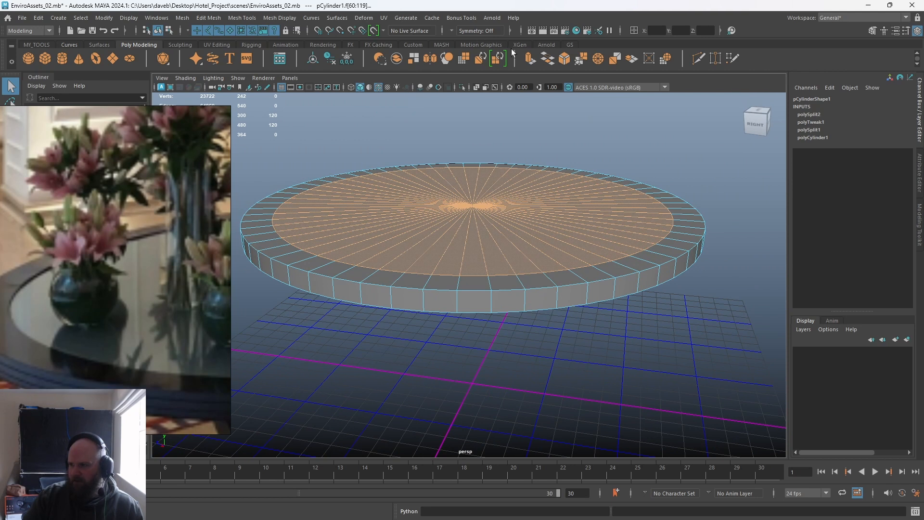
left_click(530, 58)
left_click_drag(664, 191, 645, 189)
left_click_drag(541, 233, 570, 246, "alt")
right_click_drag(370, 238, 434, 286, "alt")
key("q")
right_click_drag(290, 226, 332, 155)
left_click(332, 155)
middle_click_drag(369, 206, 391, 215, "alt")
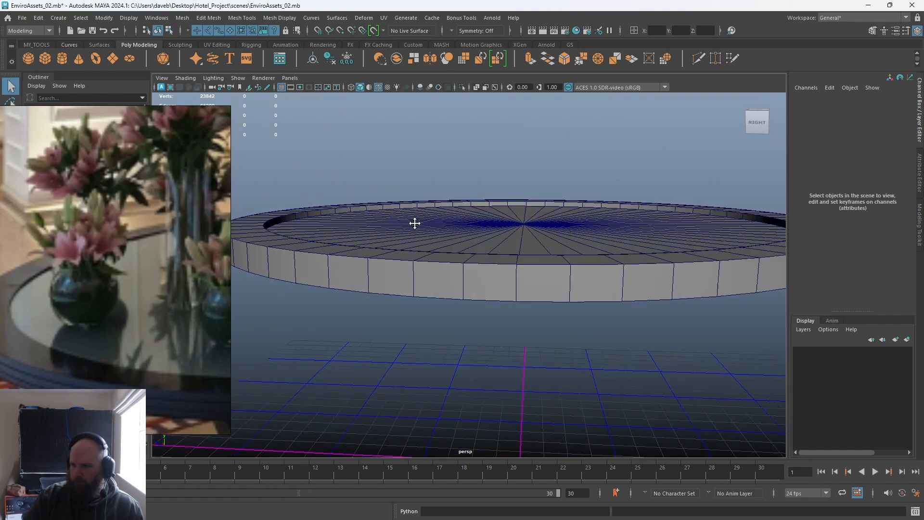
left_click_drag(391, 215, 445, 248, "alt")
mouse_move(467, 264)
right_mouse_down("alt")
mouse_move(422, 186)
mouse_move(489, 282)
mouse_move(480, 264)
right_mouse_up("alt")
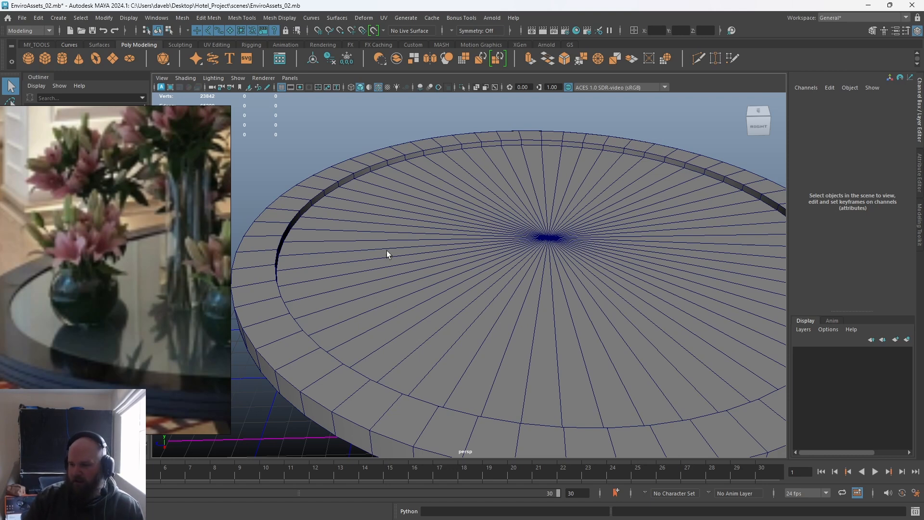
Select the outer and inner edge loops of the rim on the tabletop's upper side.
middle_click_drag(304, 351, 388, 254, "alt")
right_click_drag(332, 225, 343, 210, "alt")
middle_click_drag(343, 210, 343, 237, "alt")
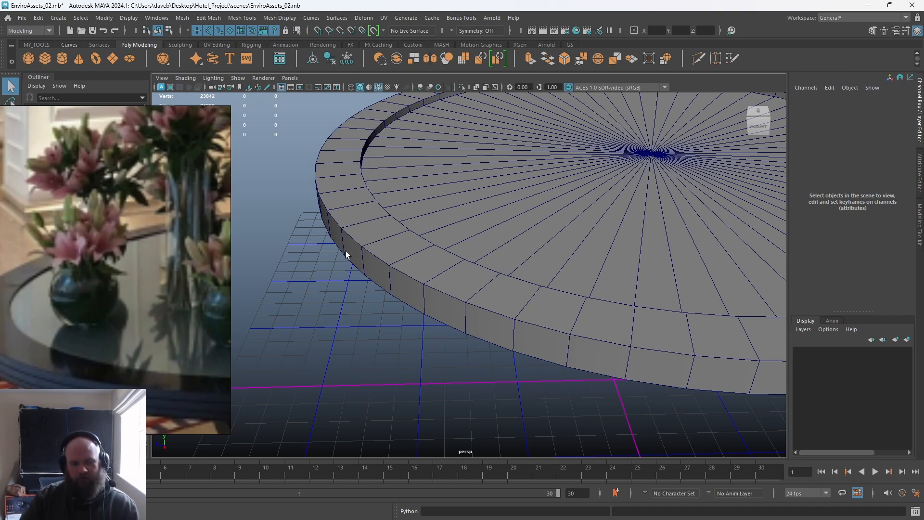
left_click(337, 219)
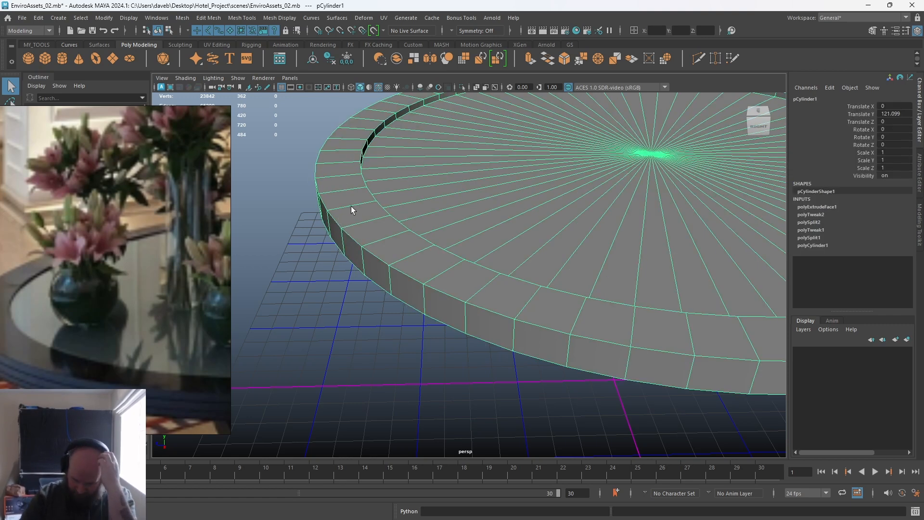
right_click_drag(351, 207, 376, 230)
middle_click_drag(375, 231, 374, 260, "alt")
right_click_drag(373, 260, 354, 240, "alt")
left_click_drag(372, 295, 326, 272, "alt")
middle_click_drag(270, 262, 301, 278, "alt")
right_click_drag(307, 281, 372, 300, "alt")
middle_click_drag(372, 299, 486, 273, "alt")
double_click(490, 253)
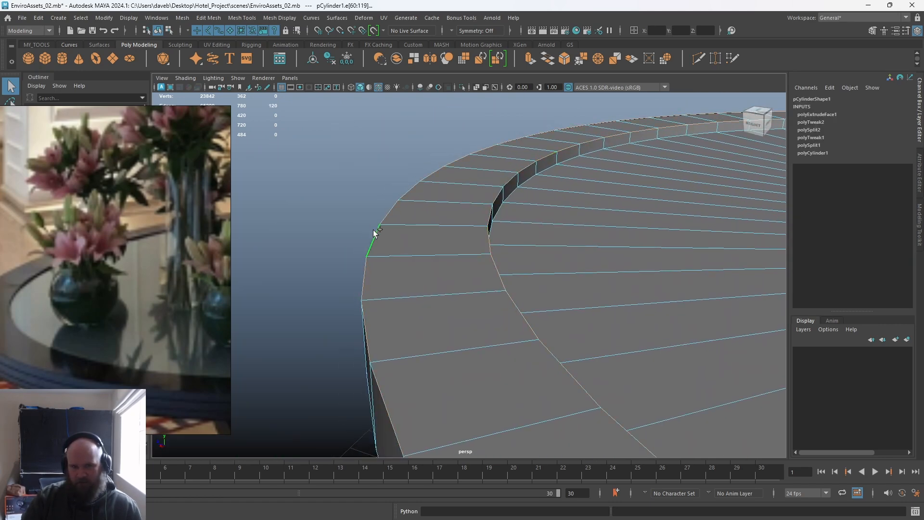
Add the underside's outer and inner rim edge loops to the selection and bevel them all with a fraction of 0.15.
left_click_drag(333, 316, 390, 294, "alt")
middle_click_drag(390, 293, 297, 226, "alt")
left_click_drag(298, 226, 319, 206, "alt")
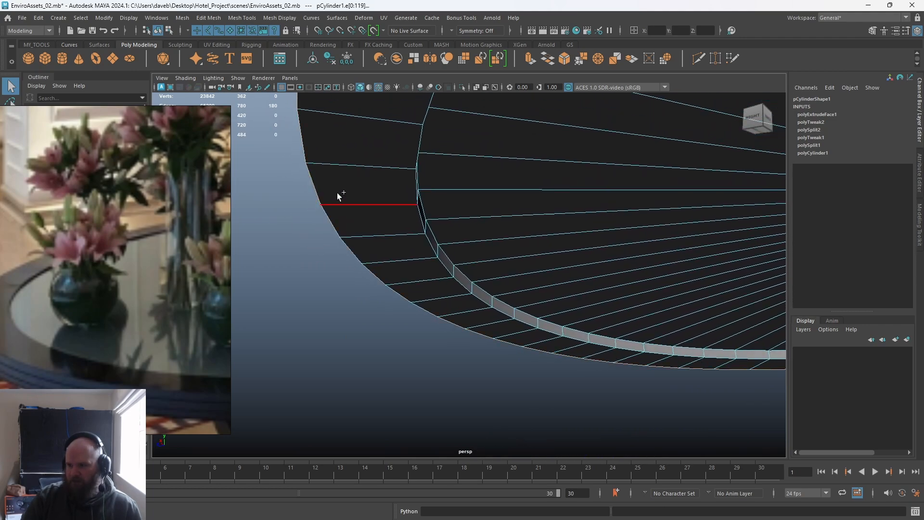
left_click_drag(416, 192, 323, 202, "alt")
middle_click_drag(318, 227, 405, 226, "alt")
right_click_drag(405, 226, 490, 291, "alt")
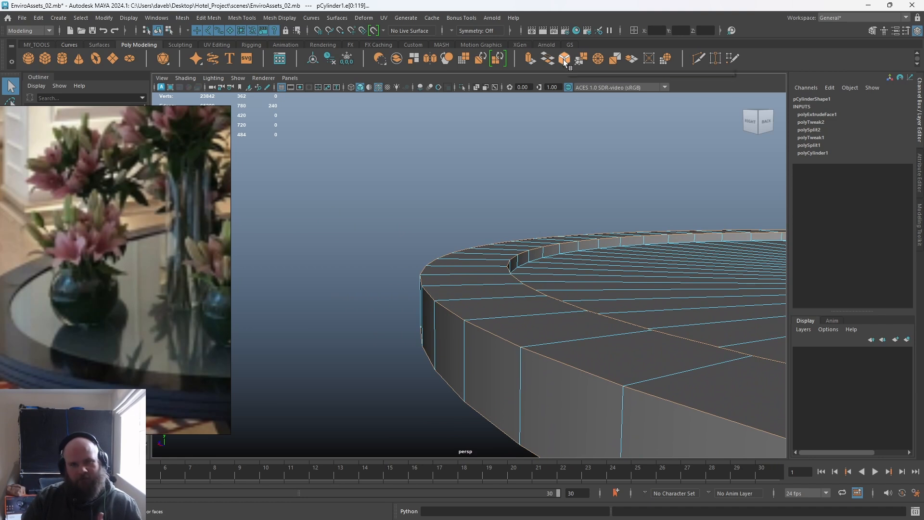
left_click(564, 59)
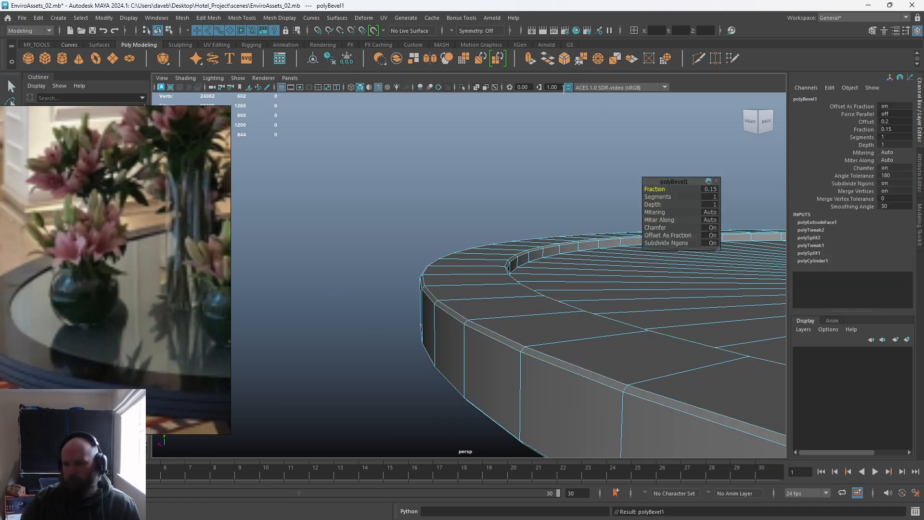
Inspect the bevelled rim up close and beside the mannequin, and return to object mode with nothing selected.
right_click_drag(540, 262, 327, 263, "alt")
left_click_drag(327, 263, 511, 270, "alt")
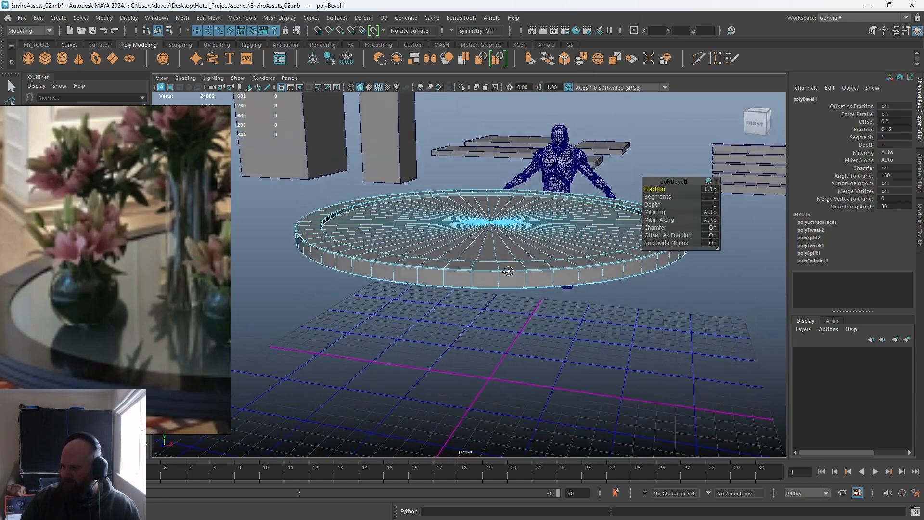
right_click_drag(512, 270, 728, 316, "alt")
middle_click_drag(556, 328, 359, 338, "alt")
right_click_drag(359, 338, 793, 312, "alt")
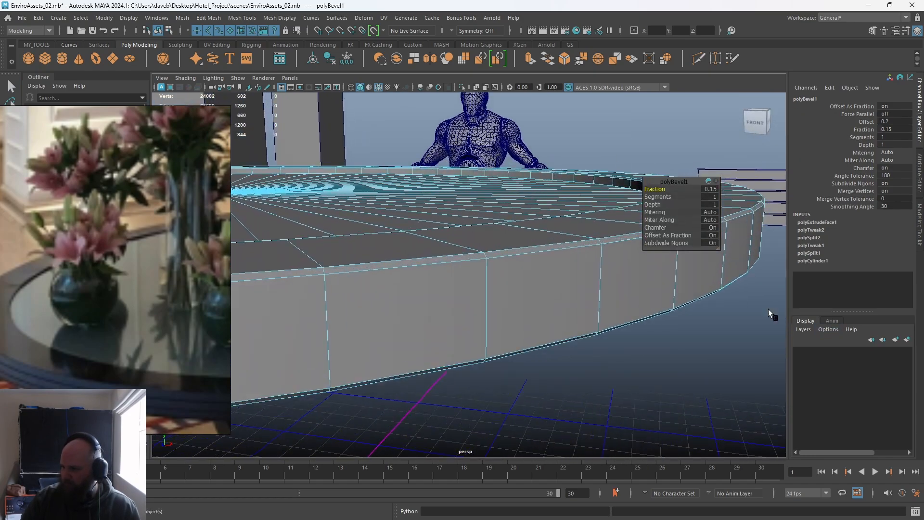
right_click_drag(583, 332, 479, 305, "alt")
right_click_drag(523, 247, 671, 286)
left_click(672, 285)
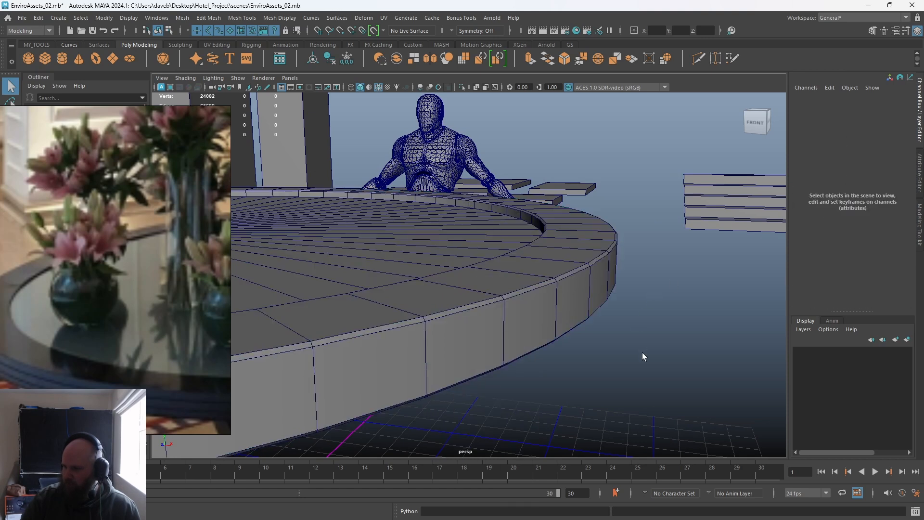
Check the tabletop's shading with the wireframe overlay hidden and restore the overlay.
left_click(375, 87)
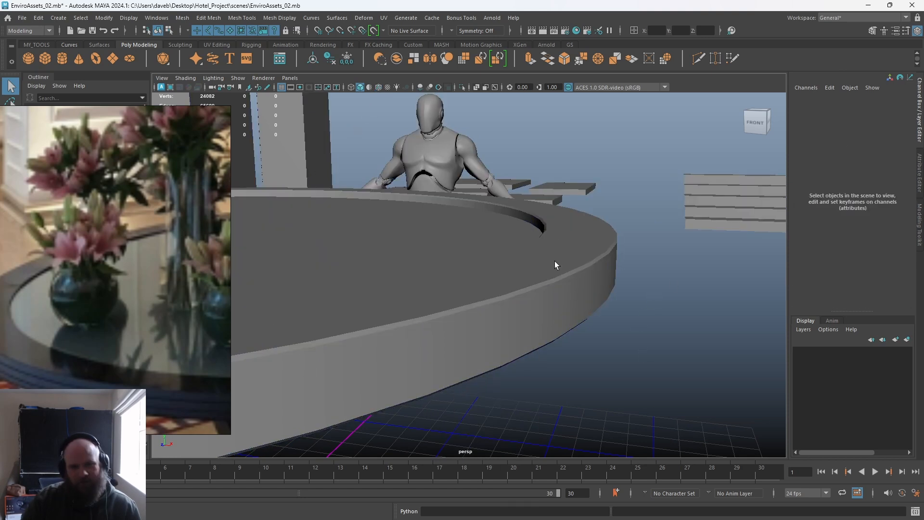
middle_click_drag(562, 294, 795, 262, "alt")
right_click_drag(546, 287, 443, 273, "alt")
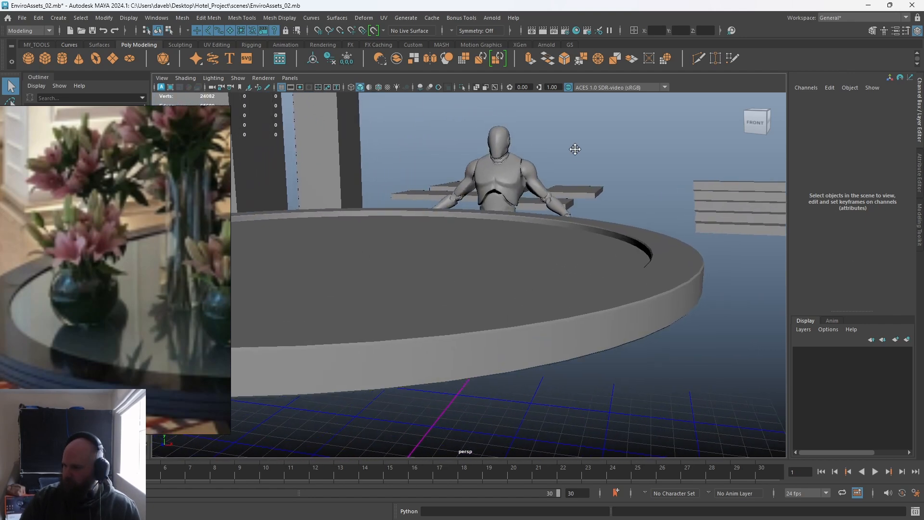
left_click_drag(582, 149, 458, 109, "alt")
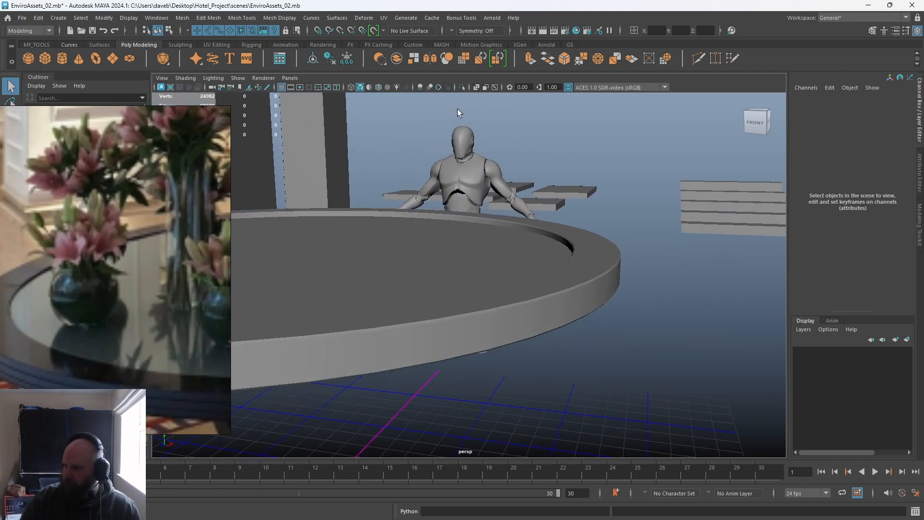
left_click(386, 88)
left_click(385, 87)
left_click(379, 88)
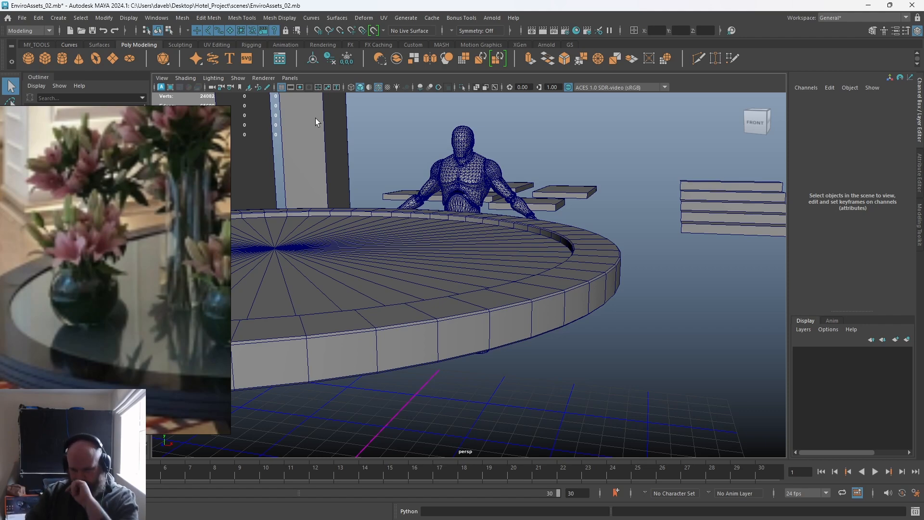
Connect the radial edges of the underside's recessed face with one edge loop and scale it outward, following the base in the reference photo.
left_click_drag(409, 246, 375, 251, "alt")
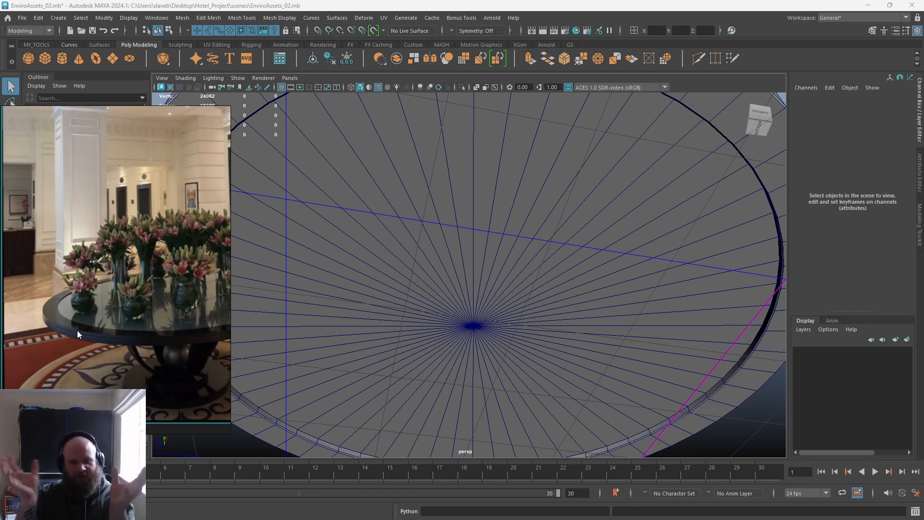
scroll(89, 302, "up", 4)
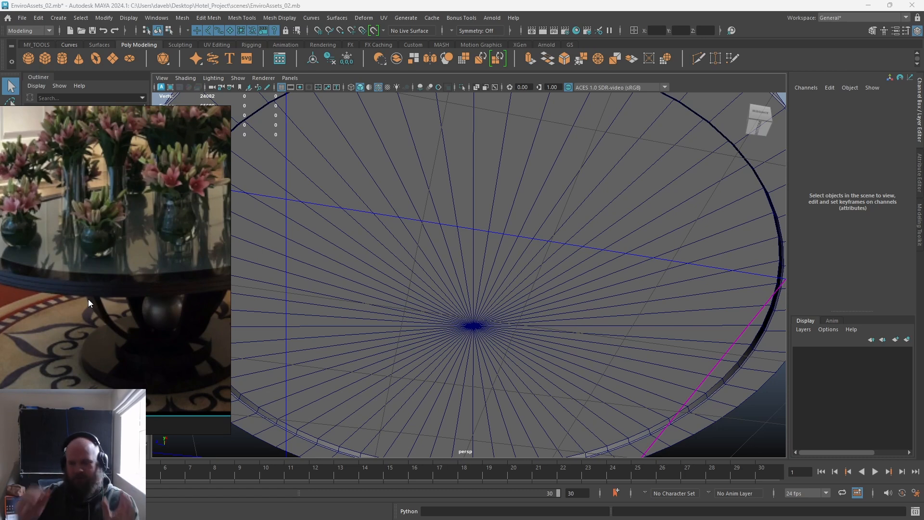
left_click(387, 319)
right_click_drag(350, 241, 350, 219)
mouse_move(465, 161)
left_mouse_down()
mouse_move(458, 207)
mouse_move(305, 239)
mouse_move(556, 423)
mouse_move(443, 130)
mouse_move(424, 175)
left_mouse_up()
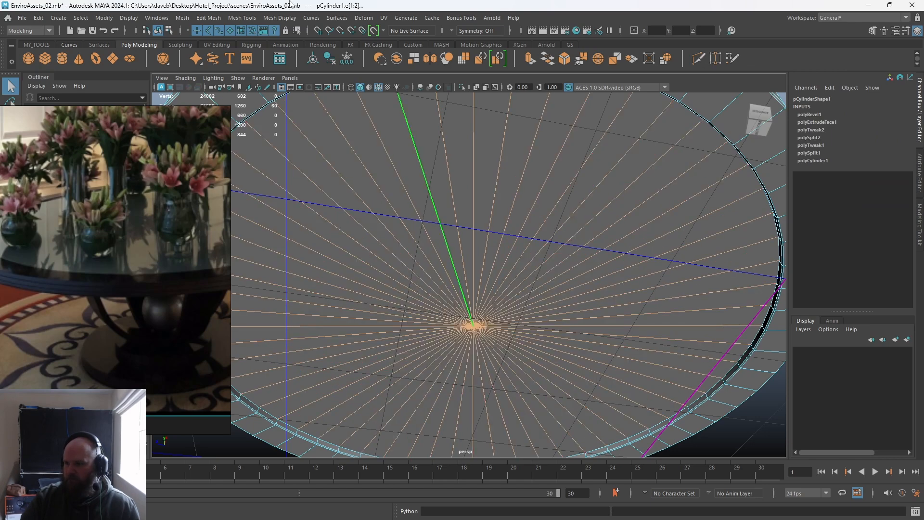
left_click(245, 17)
left_click(252, 63)
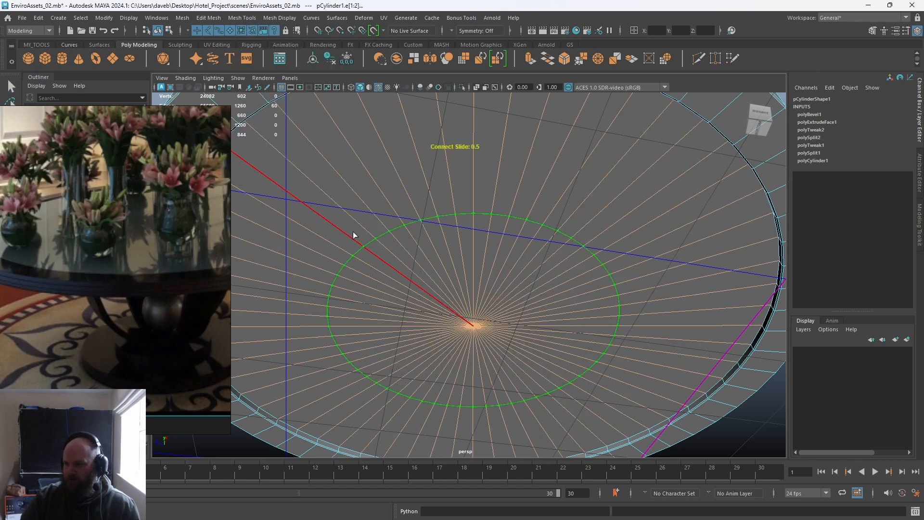
key("r")
left_click_drag(473, 326, 545, 349)
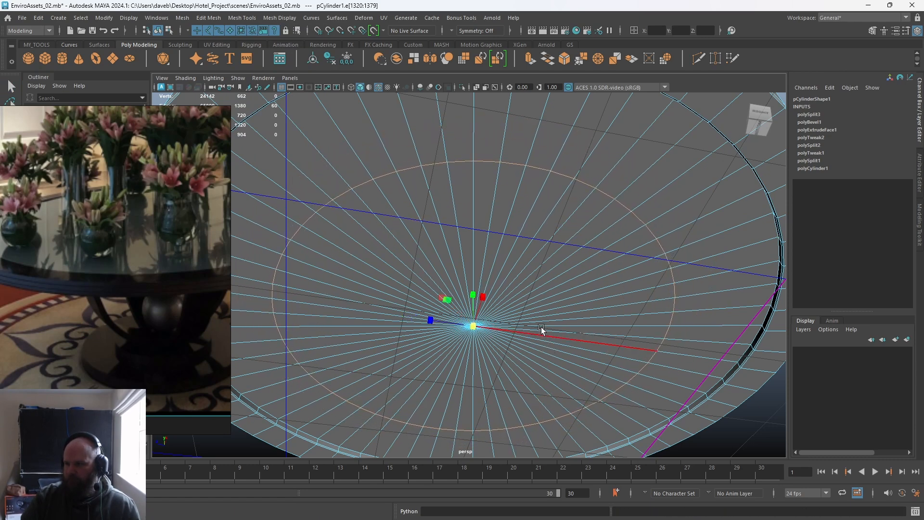
Bevel the new underside edge loop with a fraction of 0.08 to form a narrow ring of faces.
left_click(561, 61)
left_click_drag(406, 236, 404, 233)
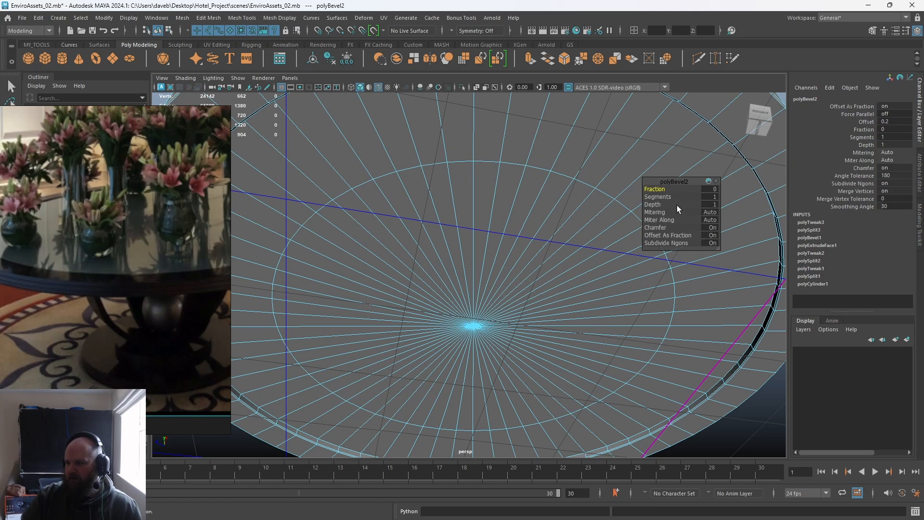
left_click(710, 182)
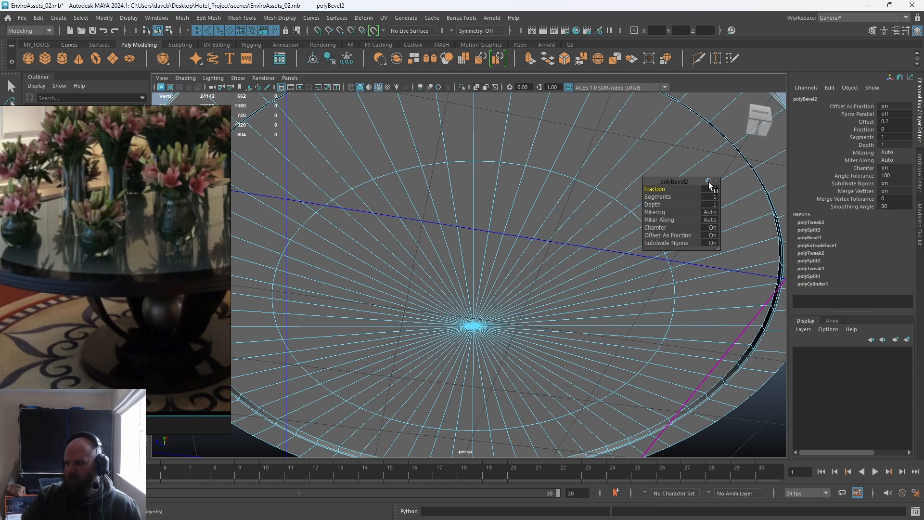
middle_click_drag(295, 216, 310, 218)
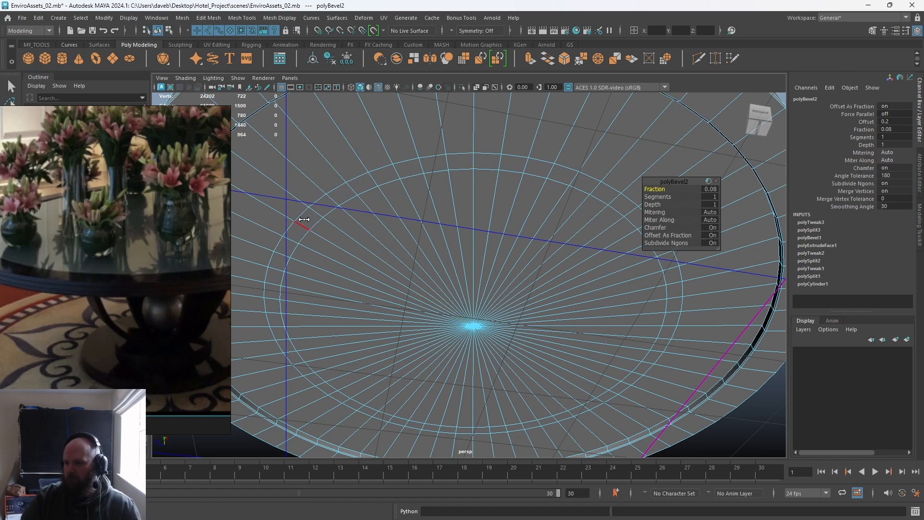
Extrude the narrow ring of faces on the tabletop's underside, and deselect the model in object mode.
right_click_drag(304, 221, 303, 234)
mouse_move(472, 319)
right_mouse_down("shift")
mouse_move(471, 294)
mouse_move(472, 303)
right_mouse_up("shift")
left_click_drag(472, 302, 377, 260, "alt")
key("q")
right_click_drag(454, 186, 522, 131)
left_click(294, 146)
left_click(403, 207)
left_click(284, 137)
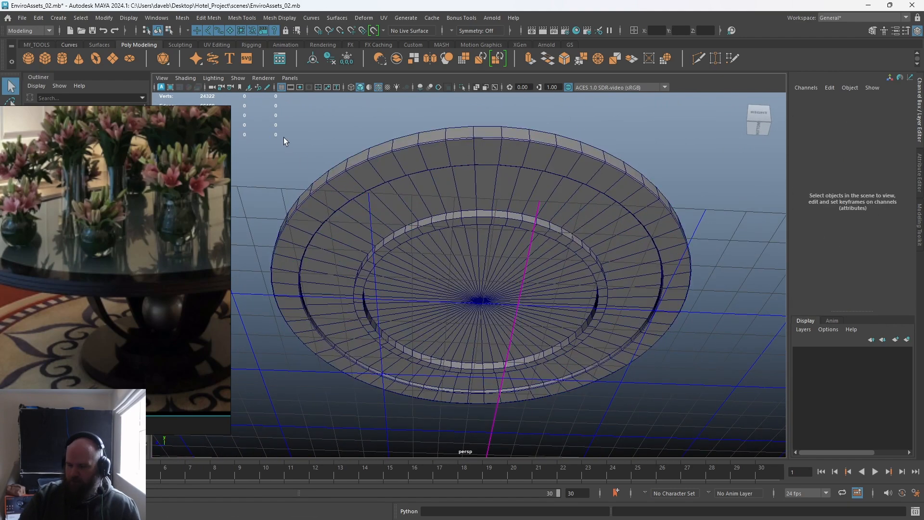
Select the recessed circular faces on the tabletop's upper side and duplicate them as a separate surface.
left_click_drag(664, 245, 464, 264, "alt")
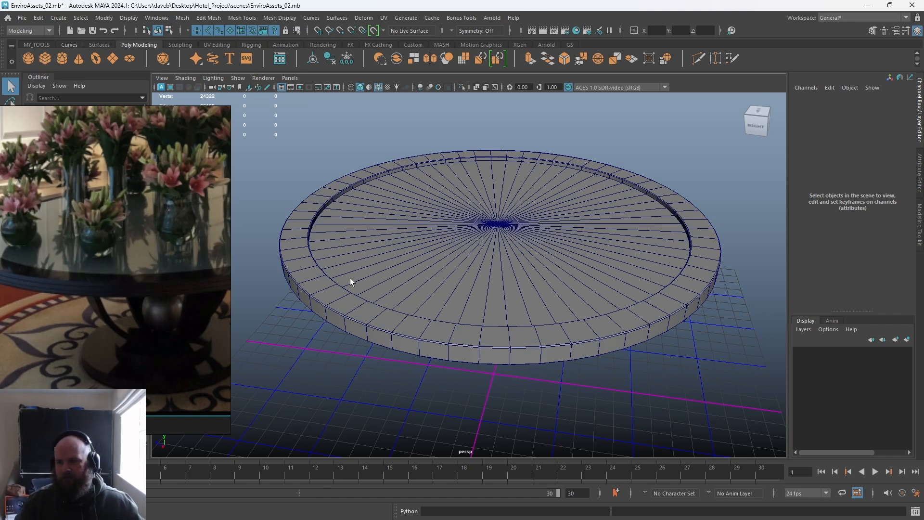
left_click(462, 212)
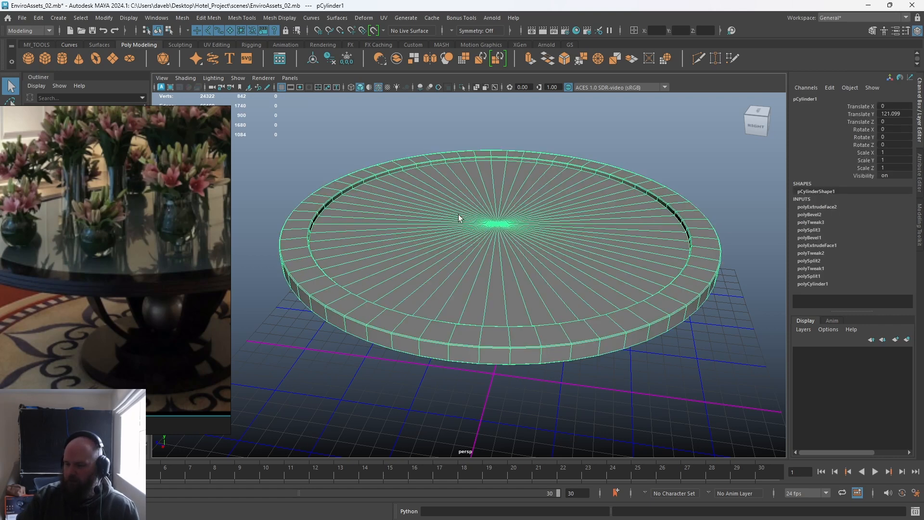
middle_click_drag(460, 218, 417, 222, "alt")
right_click_drag(417, 221, 410, 229, "alt")
right_click_drag(335, 126, 335, 148)
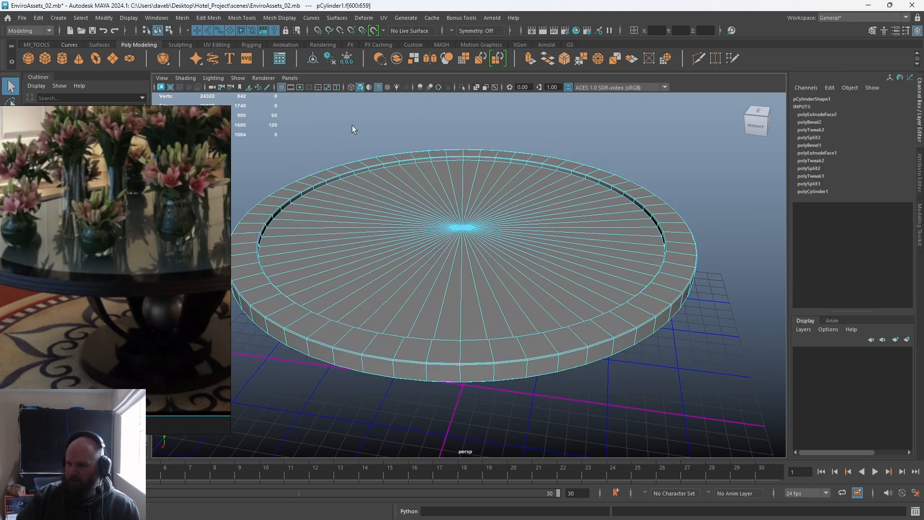
mouse_move(495, 192)
left_mouse_down()
mouse_move(453, 189)
mouse_move(379, 267)
mouse_move(492, 254)
mouse_move(495, 199)
left_mouse_up()
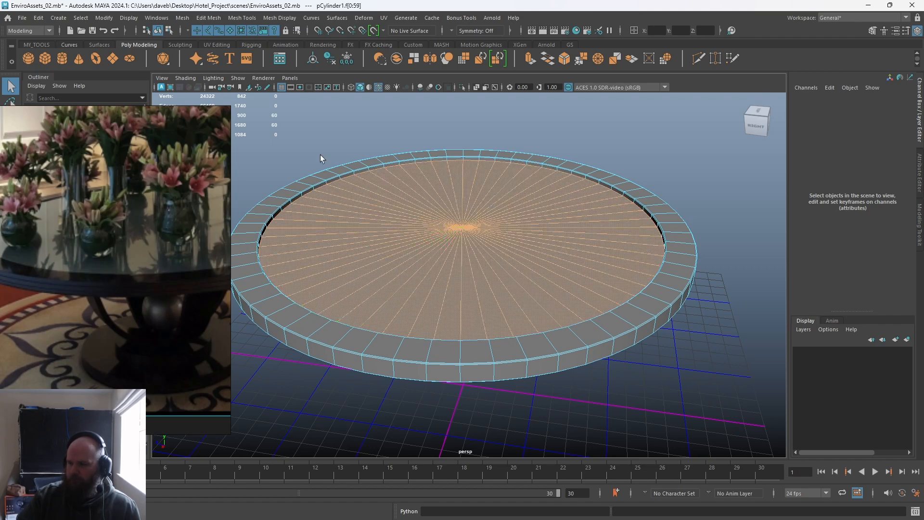
left_click_drag(432, 261, 412, 278, "alt")
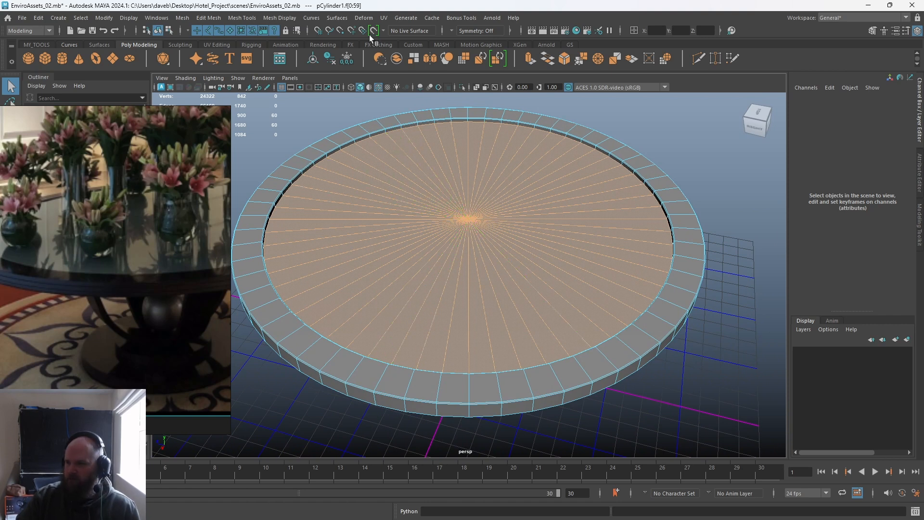
right_click_drag(154, 208, 98, 198)
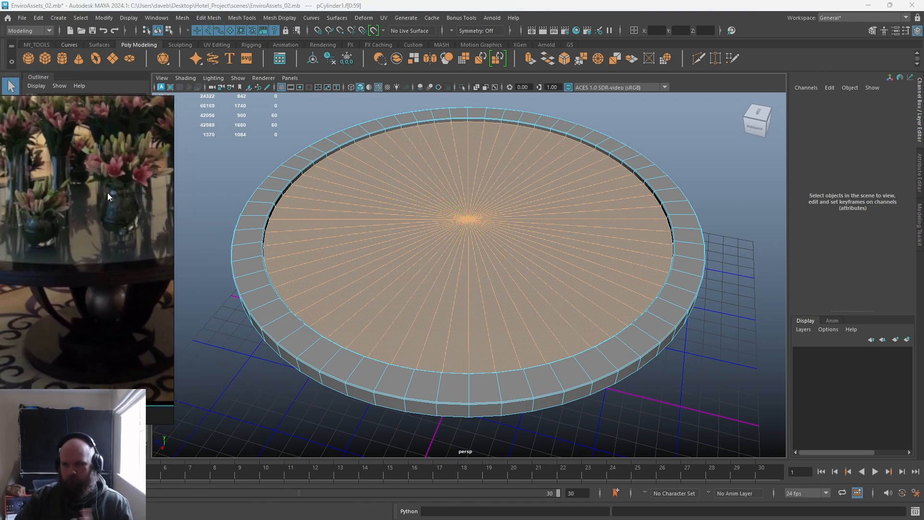
left_click(220, 17)
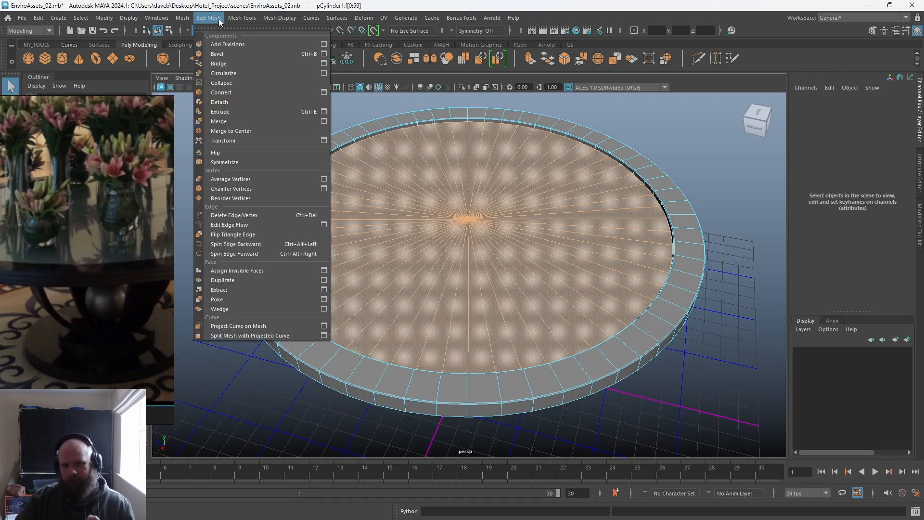
left_click(227, 280)
In object mode, raise the duplicated disc to about 1.63 in Translate Y as an inset top within the rim, and deselect it.
right_click_drag(435, 192, 490, 170)
left_click(462, 208)
key("w")
left_click_drag(442, 241, 490, 202, "alt")
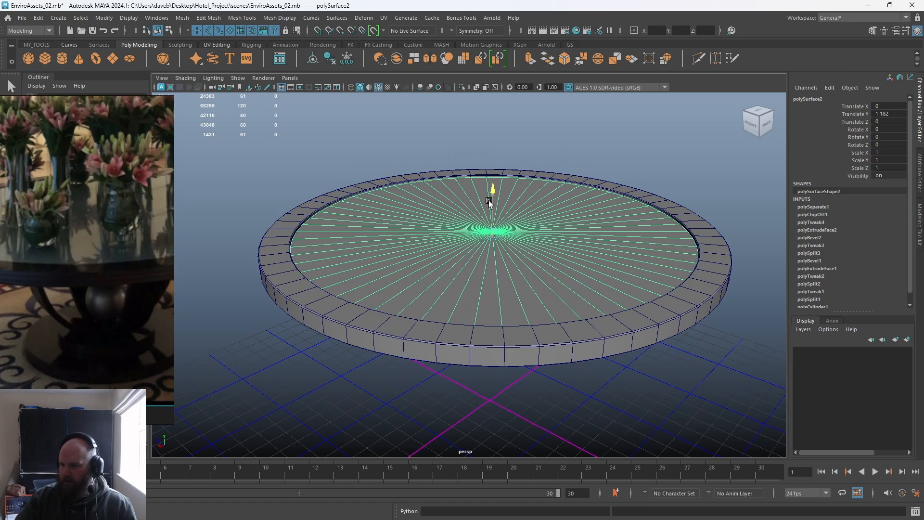
key("f")
right_click_drag(483, 236, 744, 395, "alt")
middle_click_drag(346, 255, 628, 191, "alt")
scroll(690, 190, "down", 2)
middle_click_drag(422, 210, 420, 206)
right_click_drag(420, 206, 236, 142, "alt")
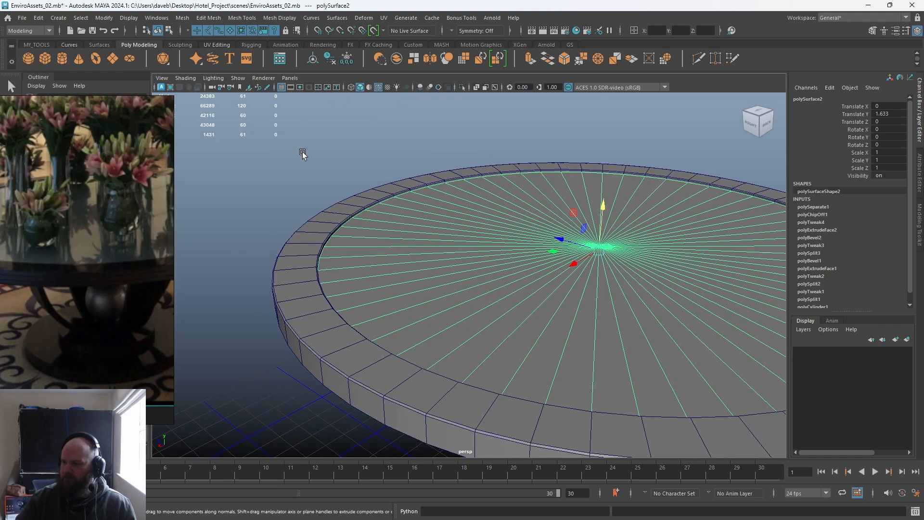
left_click(284, 195)
Create a cylinder with a radius of about 44 and height of about 62 below the tabletop, and give it 30 axis subdivisions.
left_click_drag(284, 196, 377, 235, "alt")
right_click_drag(378, 235, 279, 166, "alt")
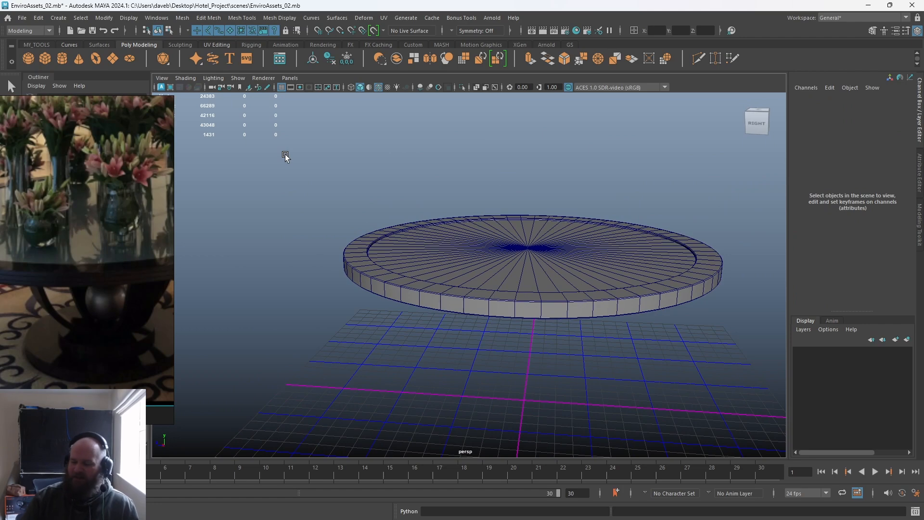
left_click_drag(313, 291, 338, 252, "alt")
middle_click_drag(73, 307, 59, 247)
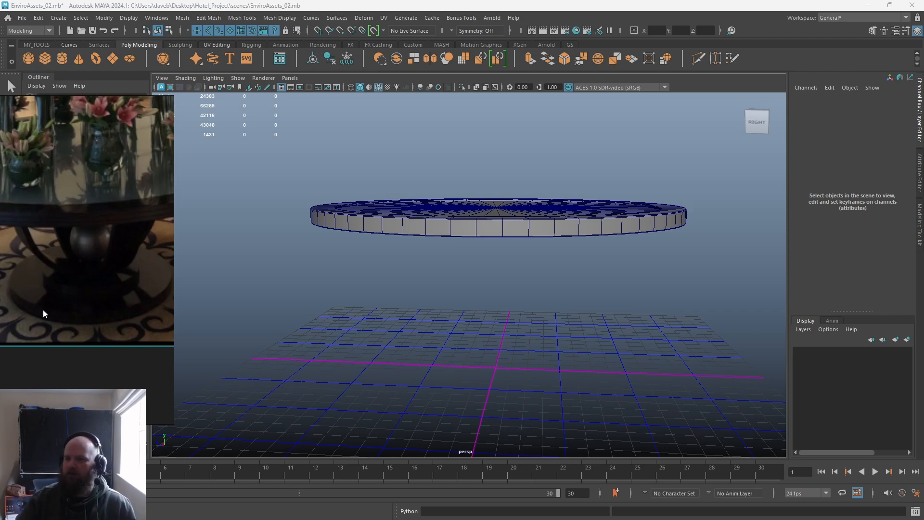
left_click(62, 56)
mouse_move(478, 392)
left_mouse_down("alt")
mouse_move(501, 372)
mouse_move(517, 385)
left_mouse_up("alt")
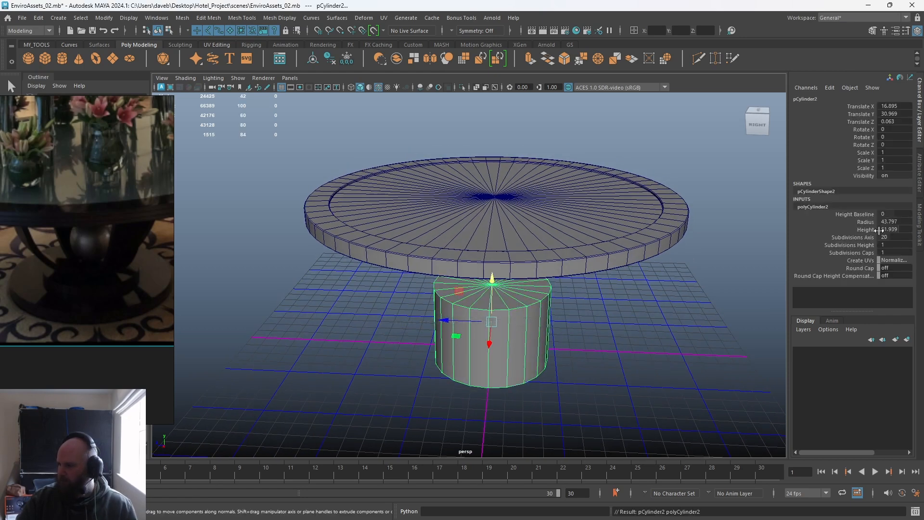
double_click(889, 237)
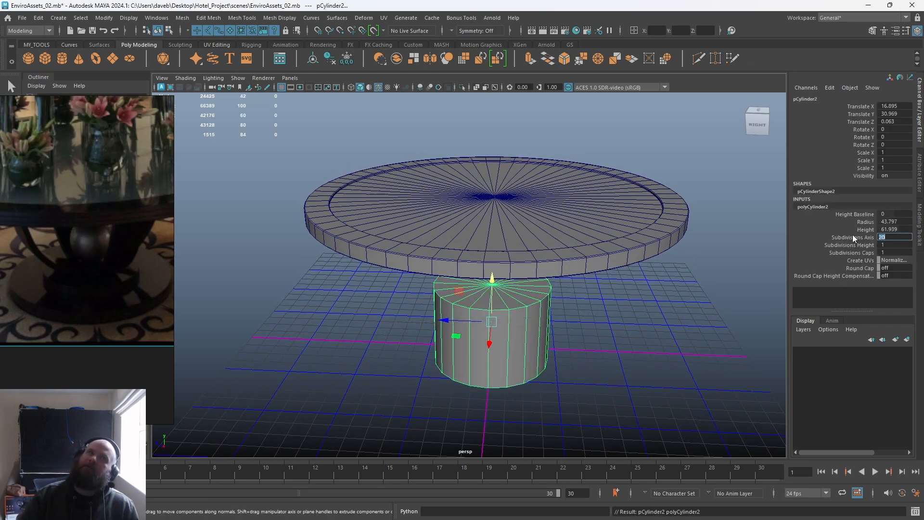
type("30")
key("Return")
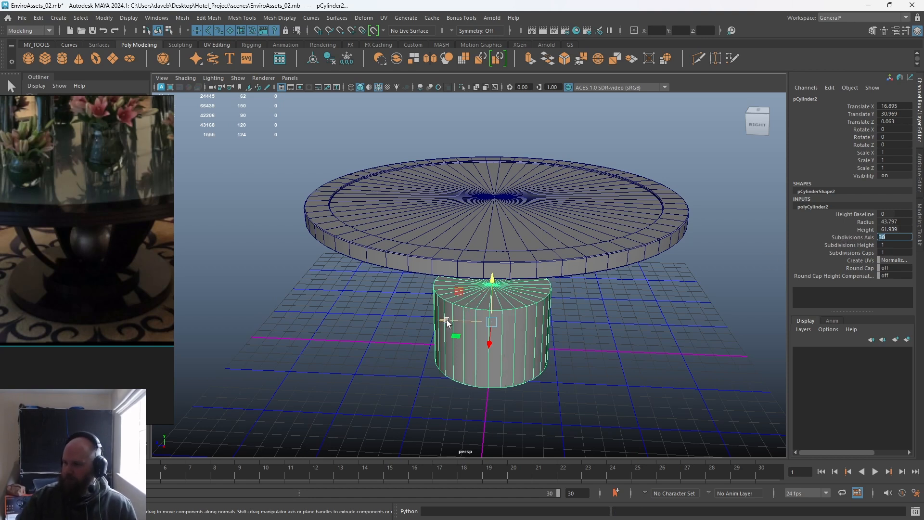
Centre the new cylinder under the tabletop by setting its Translate X and Translate Z to 0.
double_click(897, 106)
type("0")
key("Return")
left_click(895, 124)
type("0")
key("Return")
Lower the cylinder's top vertices to flatten it into a thin disc, and scale the disc wider to match the reference photo's base.
left_click_drag(491, 298, 491, 262, "alt")
key("q")
right_click_drag(525, 244, 452, 258)
left_click_drag(414, 264, 584, 306)
key("w")
left_click_drag(498, 293, 495, 338)
right_click_drag(492, 361, 540, 232)
key("r")
mouse_move(499, 314)
left_mouse_down("ctrl")
mouse_move(500, 288)
mouse_move(503, 301)
left_mouse_up("ctrl")
scroll(83, 300, "down", 3)
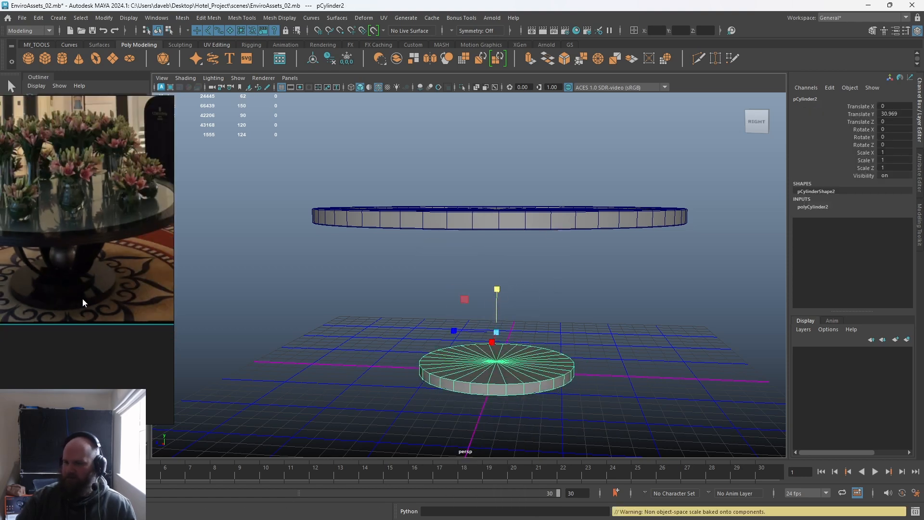
scroll(73, 295, "down", 2)
left_click_drag(306, 287, 296, 323, "alt")
right_click_drag(296, 323, 275, 294, "alt")
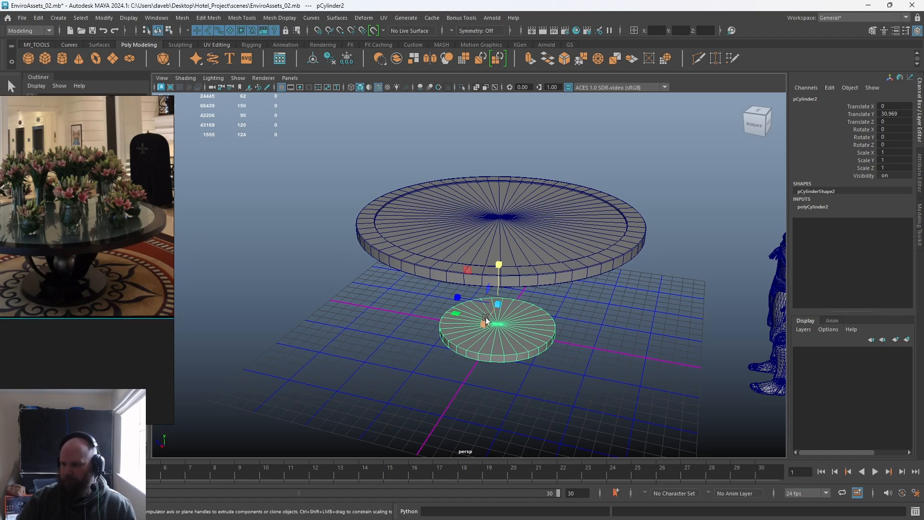
Try to connect the radial edges on the base disc's upper cap with a new edge loop.
left_click_drag(486, 320, 490, 303, "alt")
right_click_drag(490, 303, 628, 420, "alt")
left_click_drag(511, 282, 490, 238, "alt")
left_click_drag(405, 295, 427, 318, "alt")
mouse_move(434, 246)
right_mouse_down()
mouse_move(438, 275)
mouse_move(433, 221)
mouse_move(432, 231)
right_mouse_up()
left_click(458, 240, "shift")
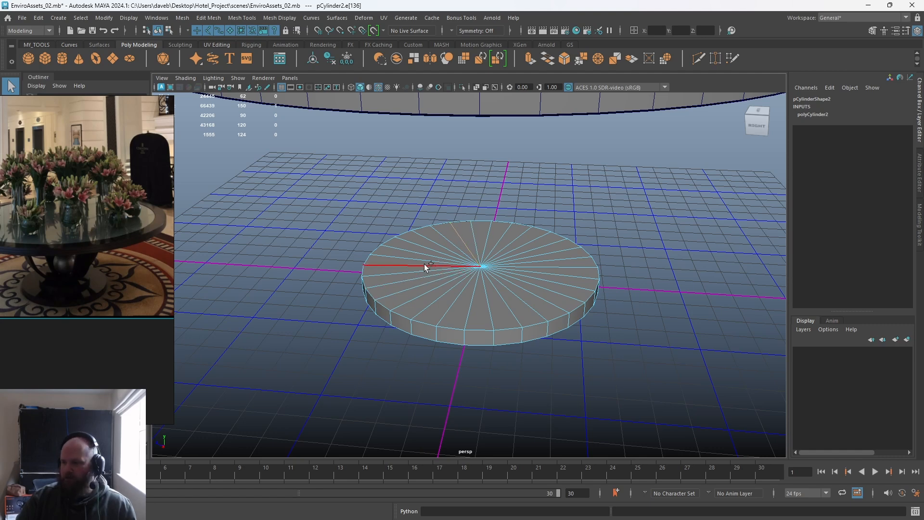
mouse_move(448, 241)
left_mouse_down("shift")
mouse_move(409, 261)
mouse_move(503, 281)
mouse_move(473, 238)
mouse_move(461, 246)
left_mouse_up("shift")
left_click(412, 207)
left_click(242, 17)
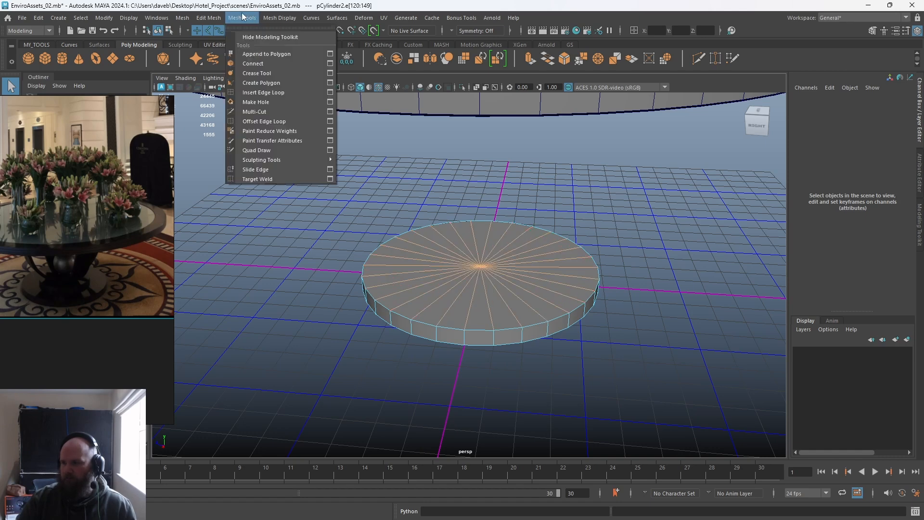
left_click(260, 65)
key("w")
left_click_drag(482, 266, 511, 270)
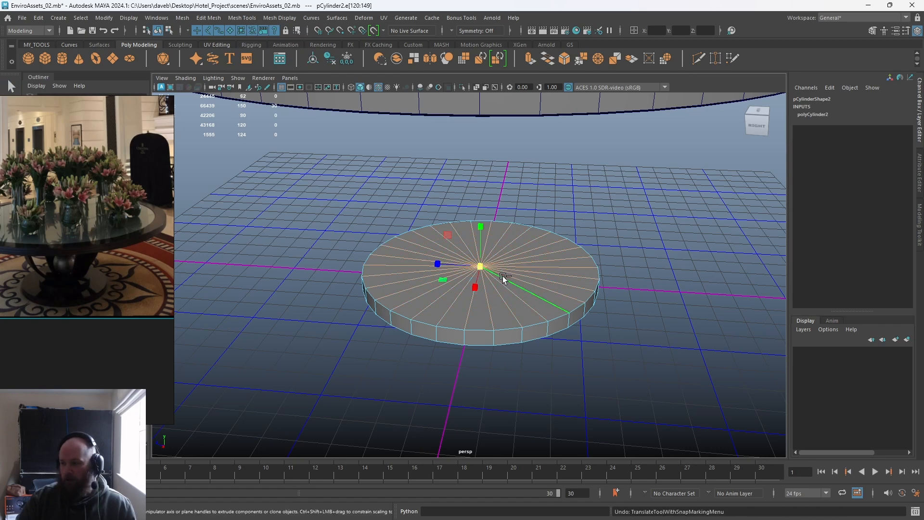
Extrude the base disc's top faces inward to about half the diameter, and extrude the inner faces upward as a second tier.
right_click_drag(429, 259, 297, 207)
mouse_move(510, 239)
left_mouse_down()
mouse_move(456, 293)
mouse_move(554, 238)
left_mouse_up()
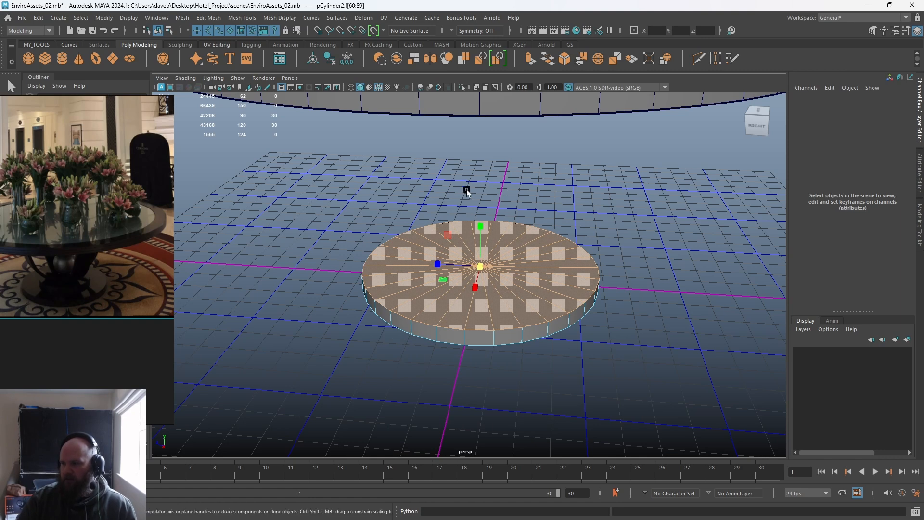
key("ctrl+e")
left_click_drag(442, 266, 406, 284)
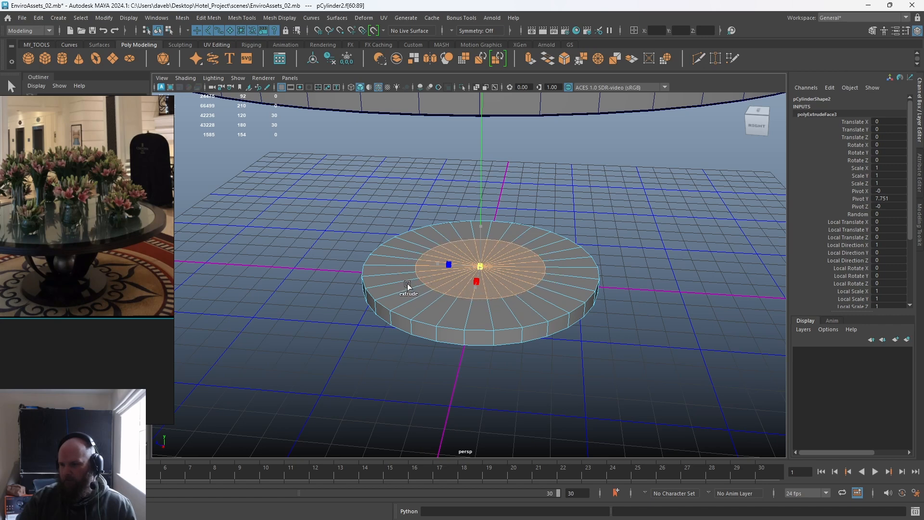
key("ctrl+e")
left_click_drag(483, 246, 480, 229)
Move the stepped base's pivot down to its underside with vertex snapping, and scale the base taller.
key("q")
right_click_drag(468, 244, 514, 230)
key("w")
key("d")
key("v")
left_click_drag(483, 220, 481, 367)
key("r")
left_click_drag(482, 282, 482, 270)
Compare the stepped base's proportions with the tabletop, the human figure and the reference photo.
right_click_drag(481, 270, 355, 258, "alt")
left_click(354, 258)
left_click_drag(355, 258, 398, 278, "alt")
left_click(438, 275)
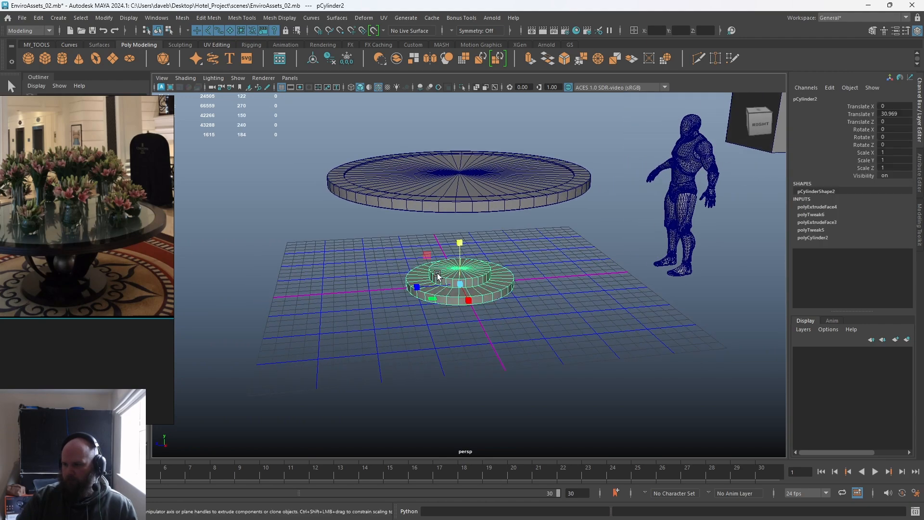
left_click(504, 316)
right_click_drag(503, 316, 219, 236, "alt")
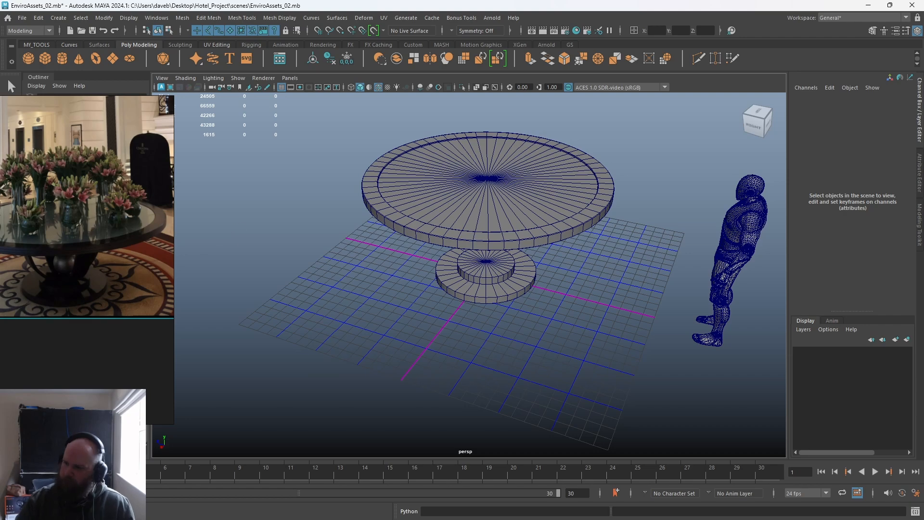
left_click_drag(385, 208, 448, 268, "alt")
scroll(63, 276, "up", 4)
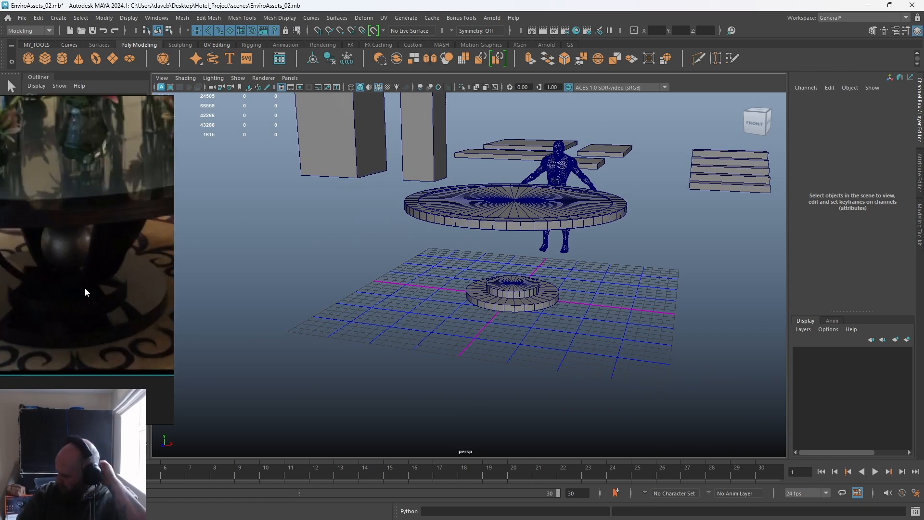
Create a polygon sphere with a radius of about 47 on the grid beside the table, for the ball in the reference photo's base.
right_click_drag(130, 224, 88, 239)
left_click(28, 62)
left_click_drag(330, 254, 361, 301, "alt")
left_click_drag(295, 261, 313, 289)
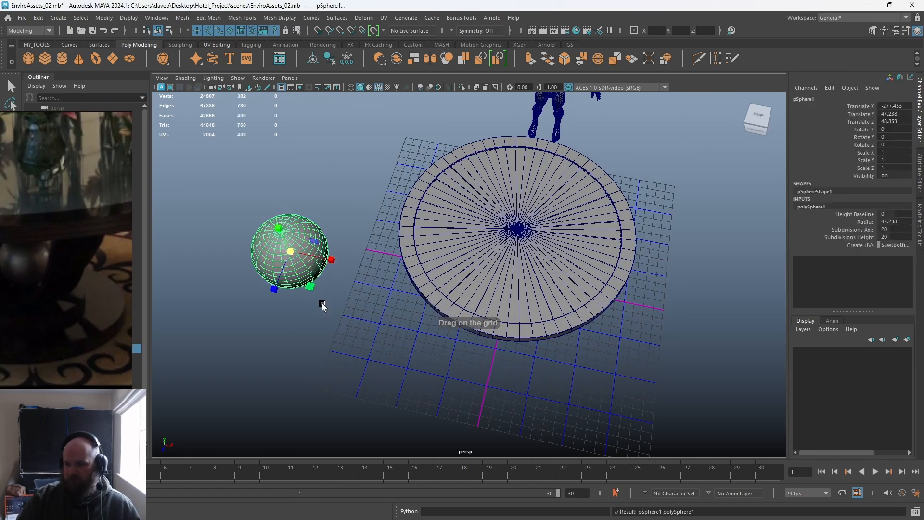
key("f")
left_click_drag(386, 353, 404, 319, "alt")
middle_click_drag(405, 320, 427, 312, "alt")
right_click_drag(427, 312, 280, 279, "alt")
left_click_drag(279, 279, 295, 273, "alt")
middle_click_drag(296, 273, 325, 268, "alt")
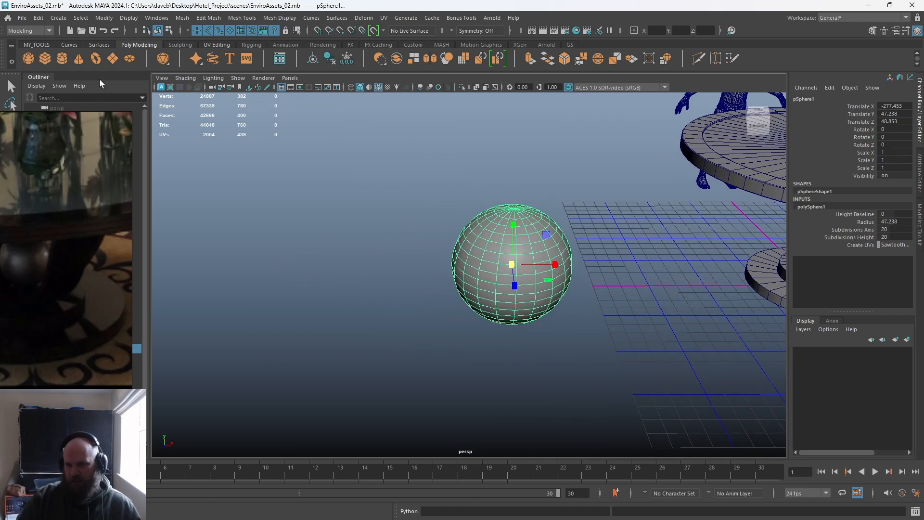
Create a cube beside the sphere and smooth it with 1 division.
left_click(45, 56)
left_click_drag(346, 301, 388, 324)
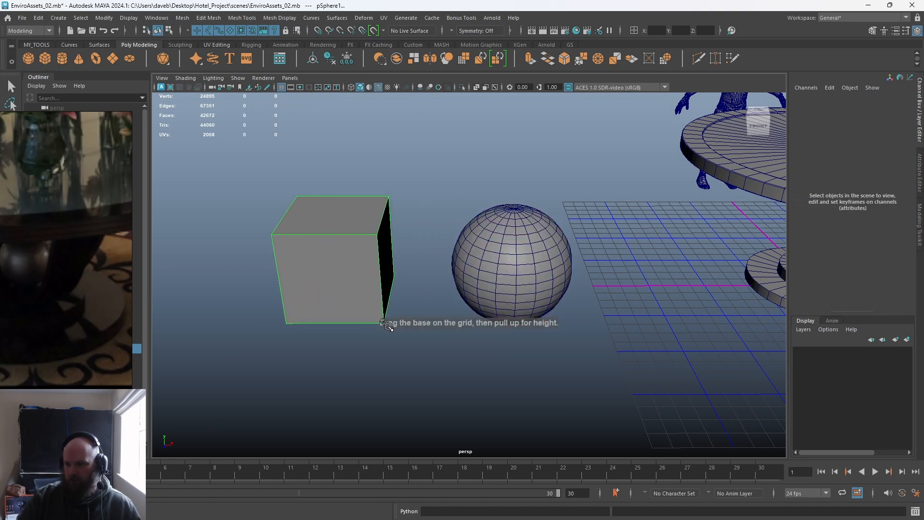
left_click(446, 58)
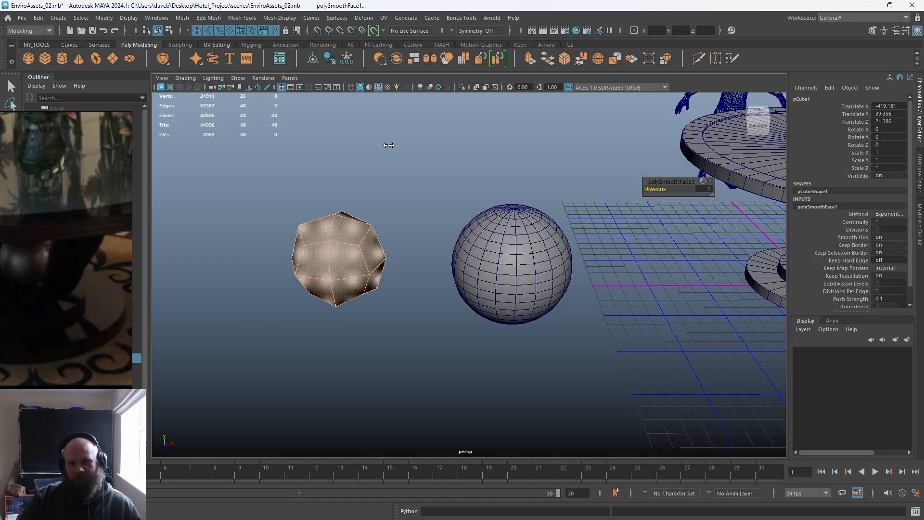
left_click_drag(405, 151, 501, 157)
key("w")
left_click(369, 233)
left_click_drag(339, 258, 353, 265)
key("ctrl+z")
key("ctrl+z")
key("ctrl+z")
Smooth the cube a second time, scale it uniformly to about 1.16 and lower it to about 34.5 in Translate Y beside the sphere.
key("g")
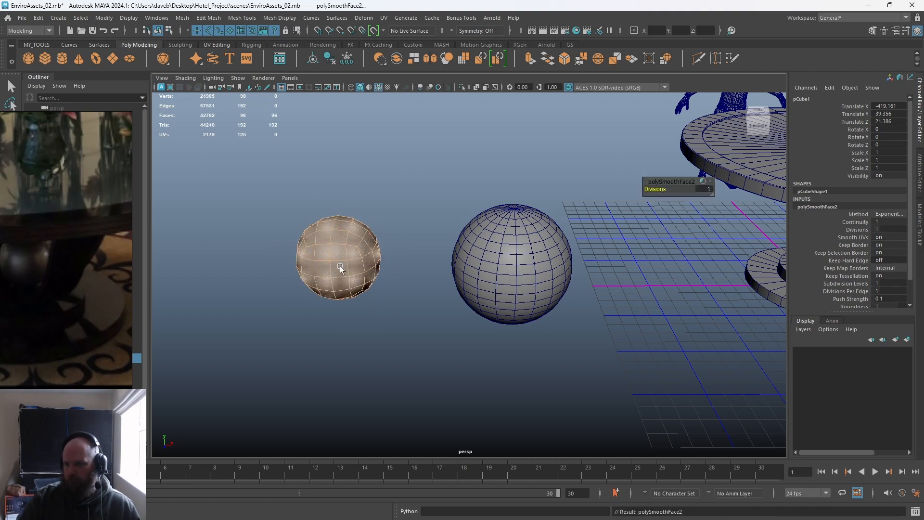
key("r")
left_click_drag(339, 258, 351, 260)
key("w")
left_click_drag(337, 230, 337, 240)
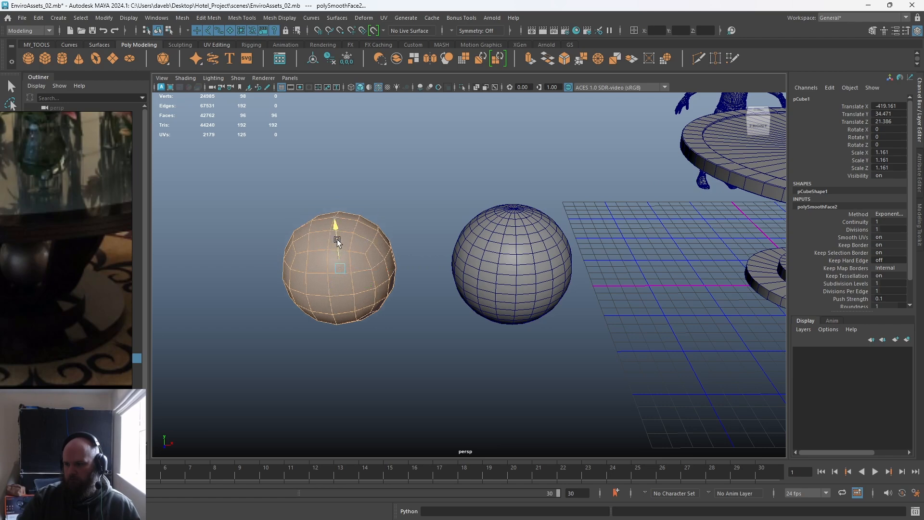
left_click(403, 201)
Examine the face layout and silhouette of the smoothed cube from several angles.
left_click_drag(403, 200, 443, 318, "alt")
left_click(354, 259)
left_click_drag(394, 241, 414, 227)
left_click_drag(418, 229, 547, 265, "alt")
left_click_drag(488, 333, 534, 331)
left_click_drag(534, 332, 385, 227, "alt")
key("q")
right_click_drag(360, 267, 363, 273)
key("f")
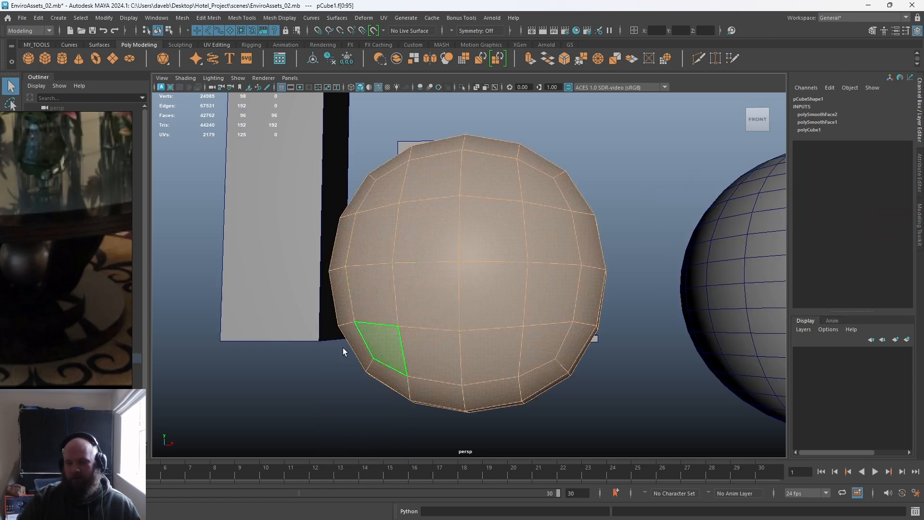
left_click(312, 375)
left_click_drag(312, 375, 157, 283, "alt")
Examine the polygon sphere's edge layout from the side and around its upper pole for comparison.
left_click(349, 213)
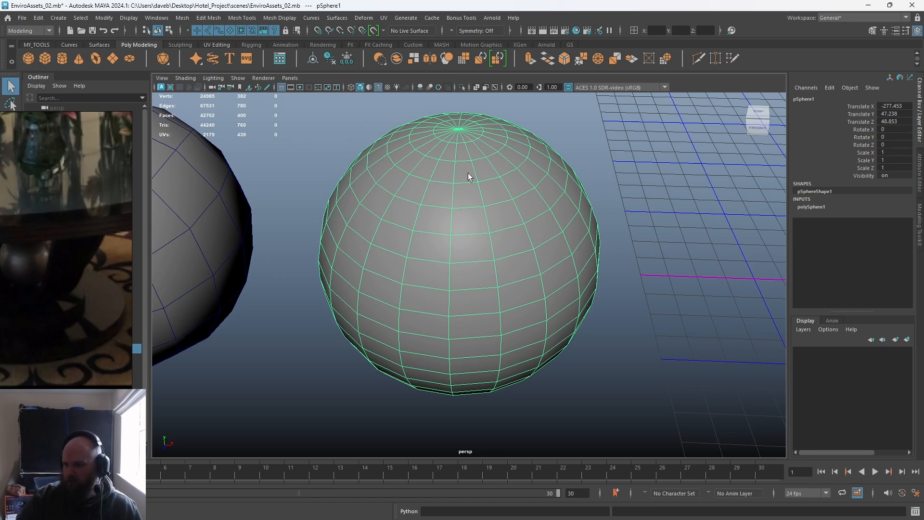
left_click_drag(409, 340, 395, 311, "alt")
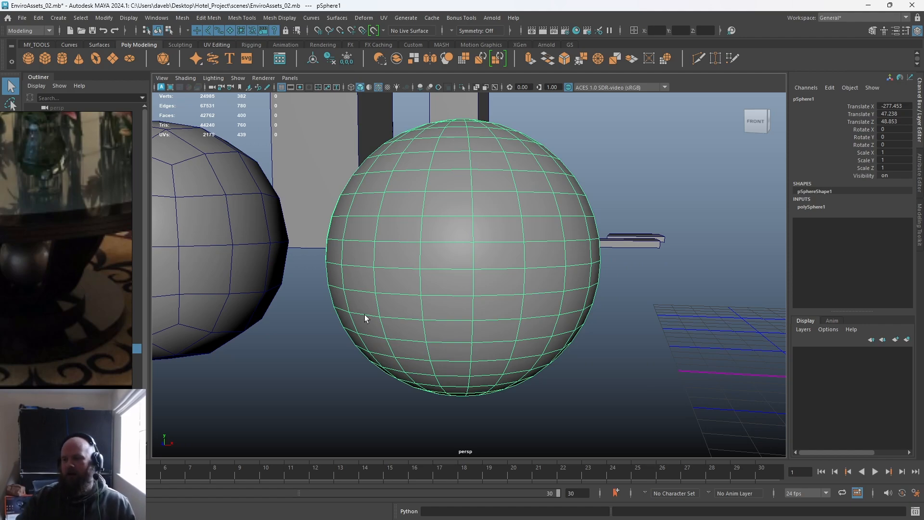
left_click_drag(409, 267, 481, 262, "alt")
scroll(481, 263, "up", 2)
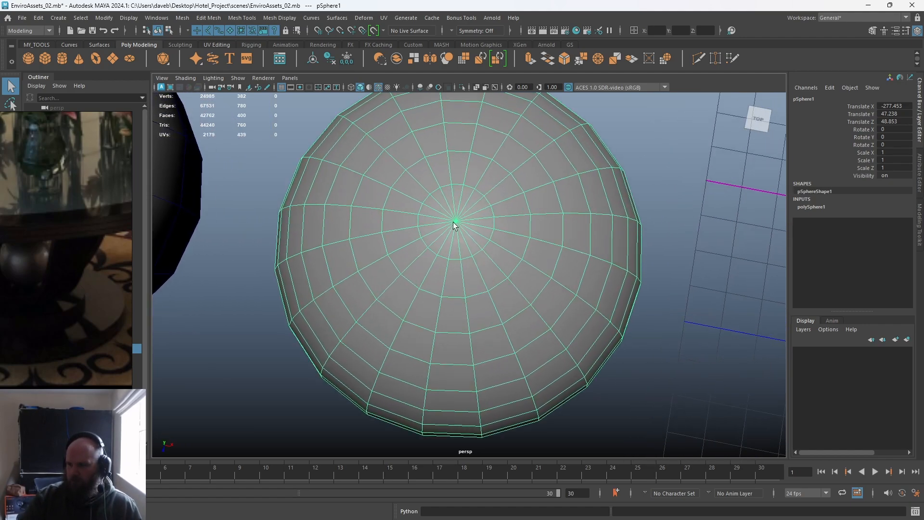
left_click_drag(453, 227, 429, 282, "alt")
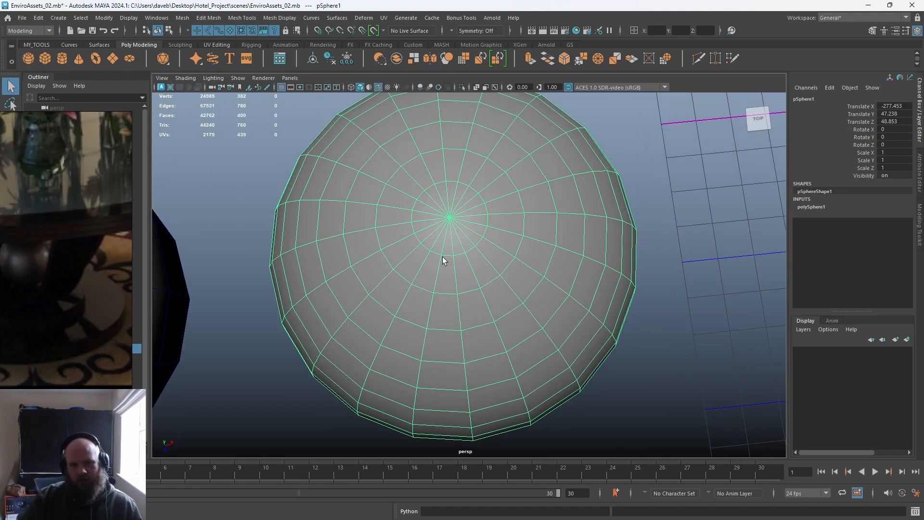
Move the smoothed cube to about -397.3 in Translate X and 53.5 in Translate Y beside the polygon sphere.
right_click_drag(420, 354, 351, 307, "alt")
left_click_drag(351, 307, 350, 269, "alt")
middle_click_drag(351, 269, 466, 284, "alt")
right_click_drag(466, 284, 413, 268, "alt")
left_click_drag(414, 268, 410, 258, "alt")
left_click(344, 252)
key("w")
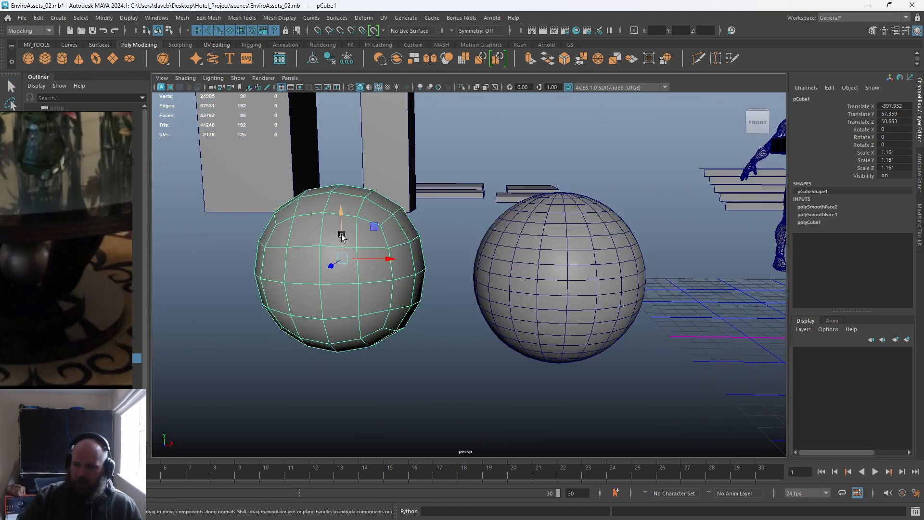
middle_click_drag(377, 225, 377, 233)
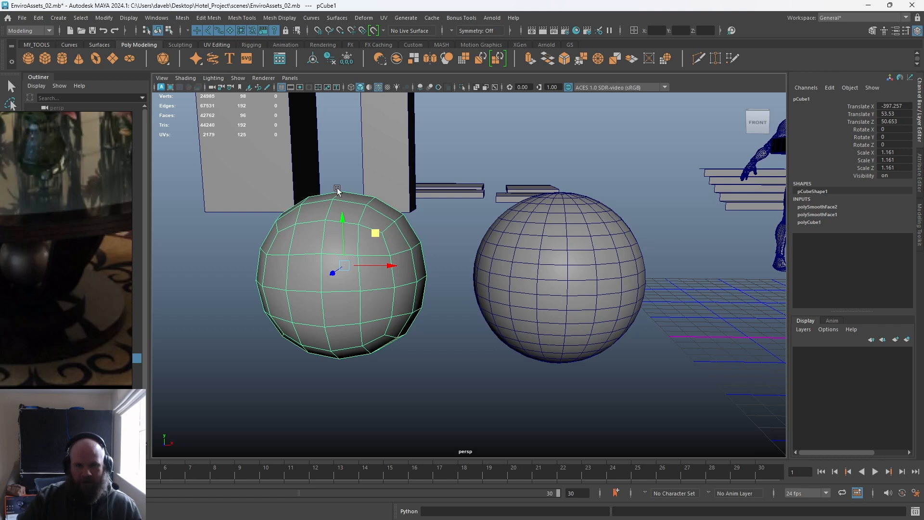
Set the polygon sphere's Subdivisions Axis and Subdivisions Height to 10.
left_click(206, 272)
left_click(593, 301)
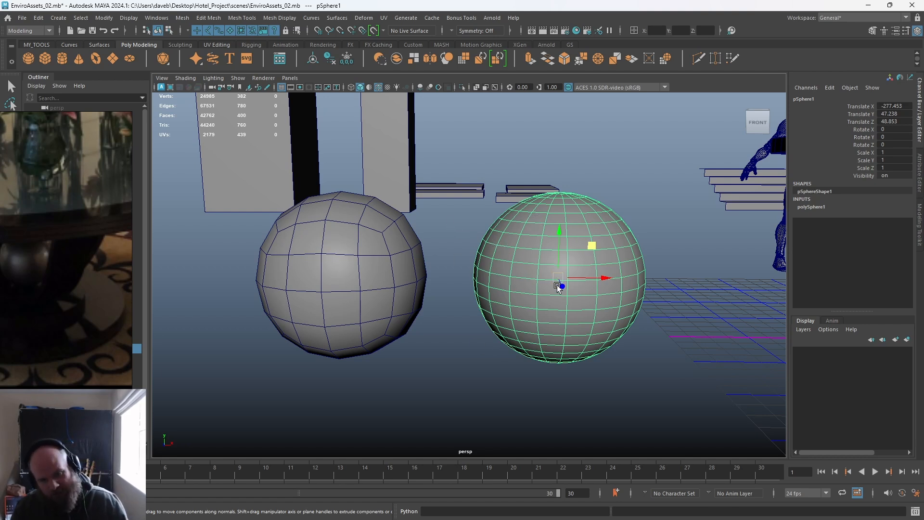
left_click(434, 283)
left_click(359, 284)
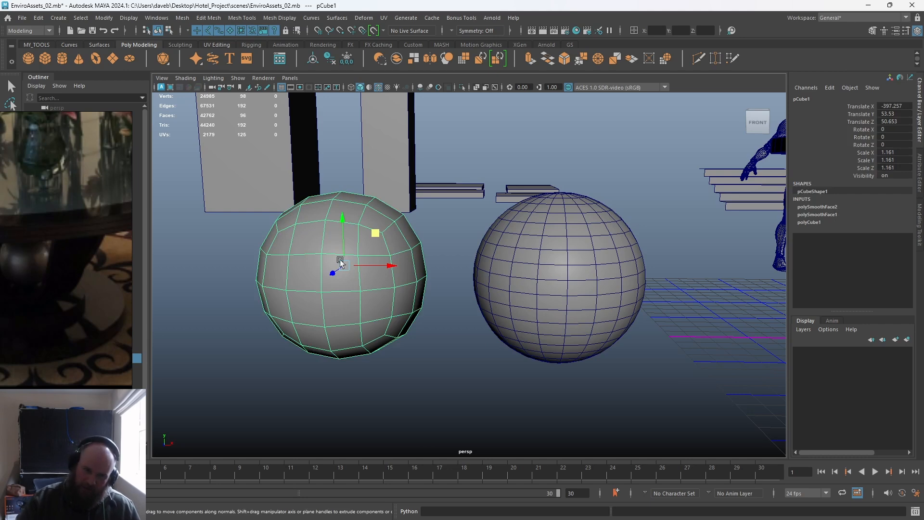
left_click(578, 272)
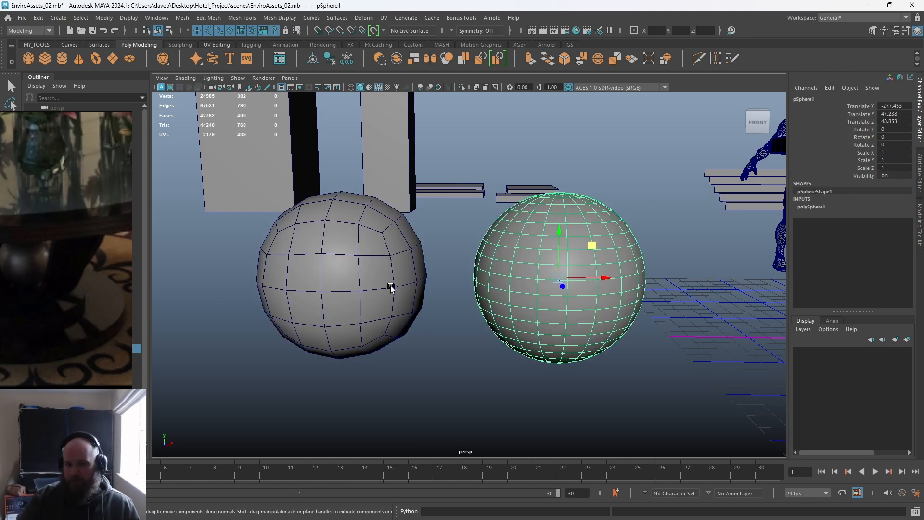
key("f")
left_click(818, 207)
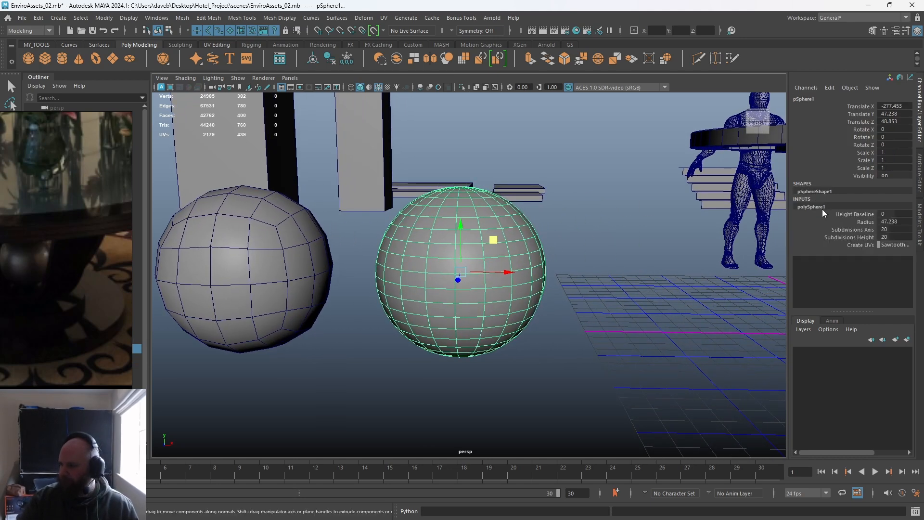
left_click_drag(857, 230, 861, 237)
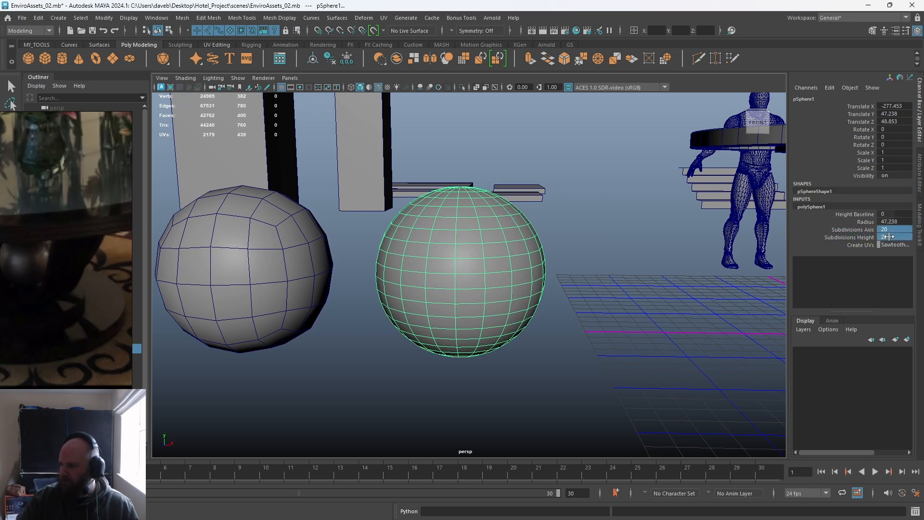
type("10")
key("Return")
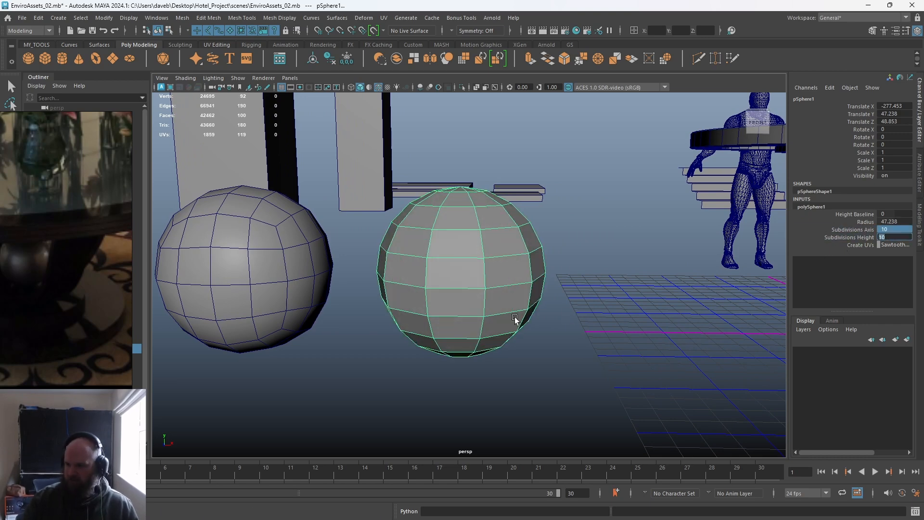
Compare the low-subdivision sphere with the smoothed cube by selecting each in turn.
left_click(565, 349)
right_click_drag(564, 348, 428, 312, "alt")
mouse_move(427, 313)
left_mouse_down("alt")
mouse_move(435, 349)
mouse_move(423, 307)
mouse_move(410, 305)
mouse_move(435, 309)
left_mouse_up("alt")
left_click(455, 294)
left_click(386, 297)
left_click(478, 291)
left_click(381, 298)
left_click(456, 293)
Snap the sphere by a bottom pivot onto the centre of the stepped base and scale it uniformly to about 0.372.
left_click_drag(426, 391, 456, 306, "alt")
middle_click_drag(448, 305, 397, 325, "alt")
left_click_drag(436, 294, 598, 296)
key("d")
left_click_drag(577, 252, 563, 375)
key("v")
left_click_drag(576, 330, 547, 335)
key("r")
middle_click_drag(548, 336, 431, 312, "alt")
right_click_drag(432, 311, 508, 363, "alt")
left_click_drag(508, 363, 494, 257, "alt")
Lower the tabletop rim and its inset surface together towards the base.
left_click(493, 212)
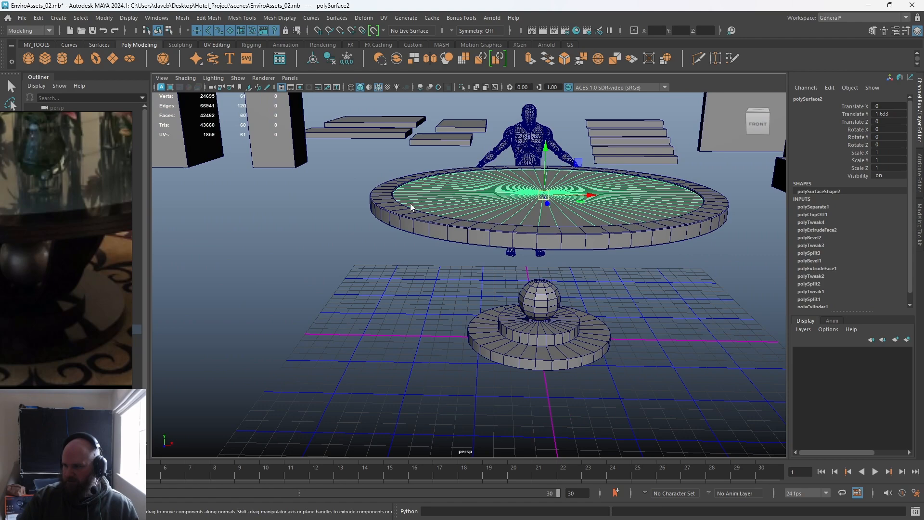
left_click(424, 223, "shift")
left_click_drag(553, 168, 553, 216)
scroll(502, 223, "down", 5)
left_click(623, 247)
Scale the ball and the stepped base down together, bringing the ball's scale to about 0.324.
left_click_drag(581, 312, 493, 311)
left_click_drag(475, 215, 446, 218, "alt")
left_click(511, 249)
left_click(441, 305)
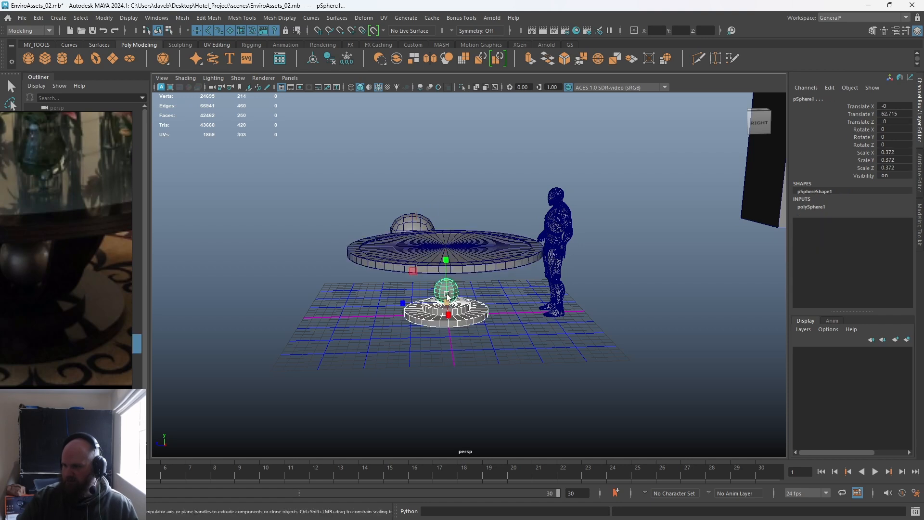
left_click_drag(448, 301, 443, 222)
Adjust the tabletop's height above the ball and base.
left_click(472, 239)
key("w")
left_click_drag(483, 230, 492, 250)
left_click_drag(440, 221, 483, 283)
Snap the ball down onto the top tier of the base, at about 60.4 in Translate Y.
left_click_drag(367, 302, 404, 311, "alt")
right_click_drag(405, 311, 626, 380, "alt")
left_click(380, 275)
key("v")
left_click_drag(405, 332, 407, 357)
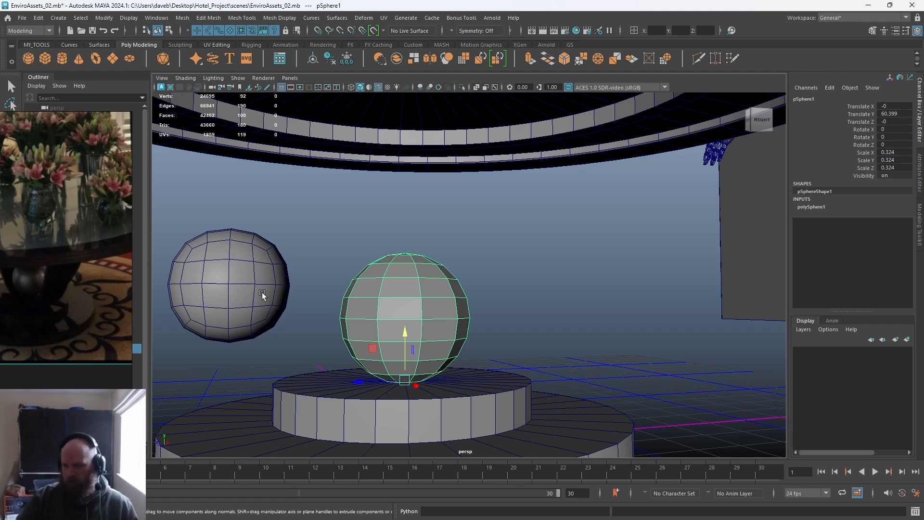
Delete the smoothed comparison cube and move the reference photo clear of the table model.
left_click(247, 269)
key("Delete")
right_click_drag(471, 329, 314, 230, "alt")
left_click_drag(314, 229, 270, 242, "alt")
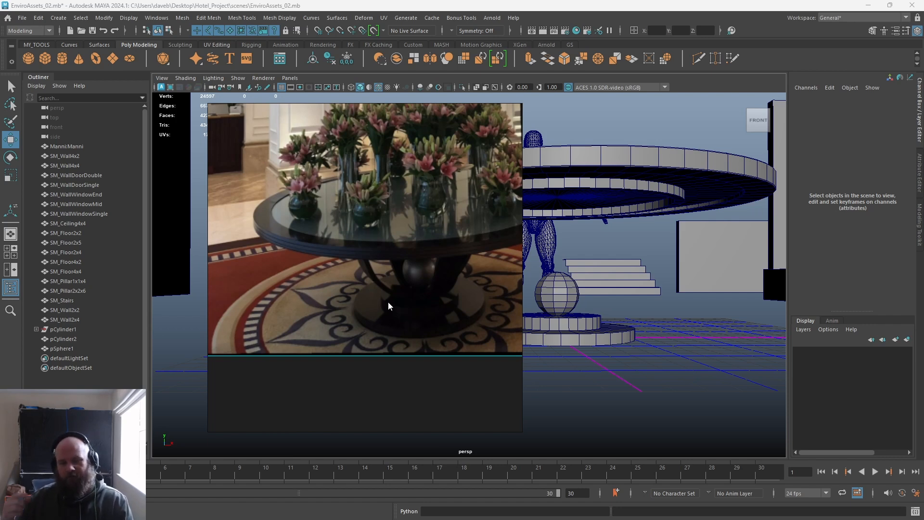
right_click_drag(333, 288, 104, 268)
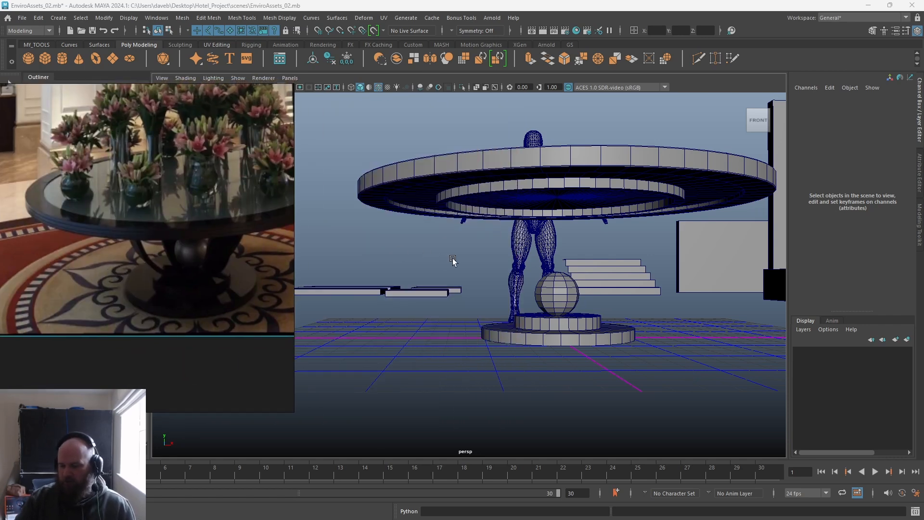
left_click_drag(444, 260, 358, 244, "alt")
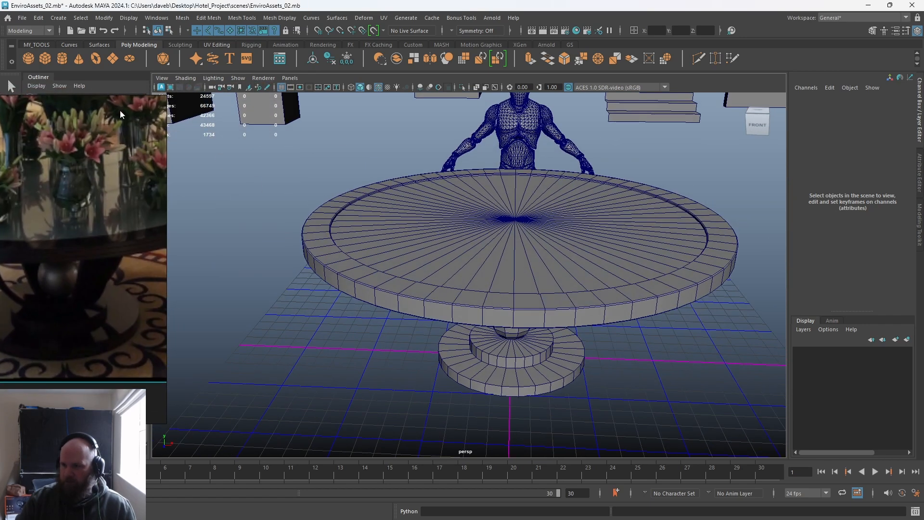
Create a cube about 7 units wide on the base's upper tier and snap its pivot to its underside.
left_click(370, 373)
left_click_drag(370, 373, 613, 344, "alt")
key("d")
key("v")
key("f")
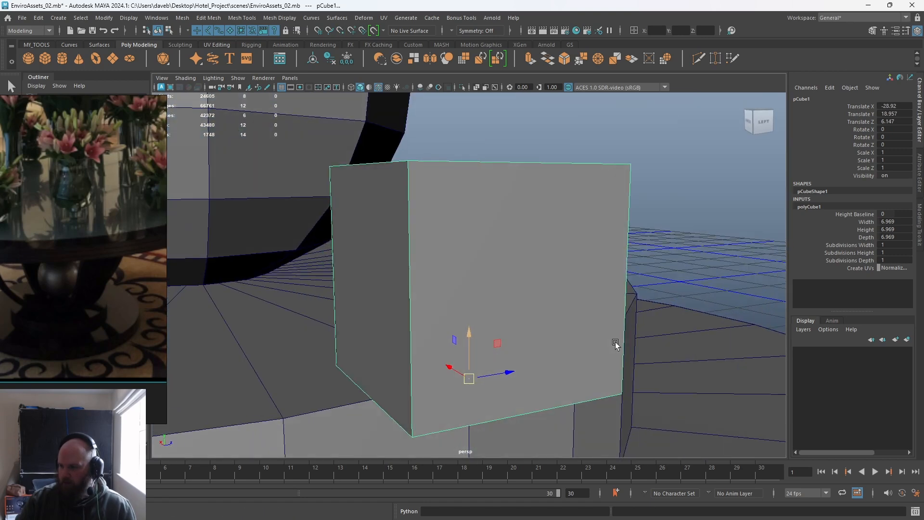
Snap the cube to about -23 in Translate X and 0 in Translate Z, and scale it uniformly to about 0.571.
right_click_drag(613, 343, 237, 315, "alt")
left_click_drag(237, 315, 387, 340, "alt")
key("v")
left_click_drag(486, 305, 394, 322)
right_click_drag(394, 321, 307, 228, "alt")
left_click_drag(307, 229, 295, 225, "alt")
mouse_move(487, 281)
left_mouse_down()
mouse_move(506, 282)
mouse_move(474, 284)
left_mouse_up()
key("r")
right_click_drag(475, 284, 452, 287, "alt")
left_click_drag(483, 281, 477, 281)
right_click_drag(478, 280, 423, 260, "alt")
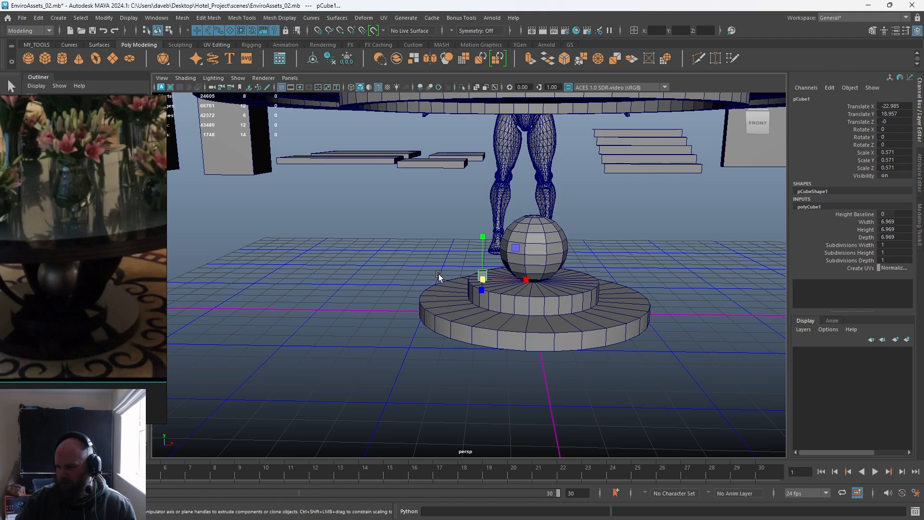
Stretch the small cube along Z into a wide, low block on the base's upper tier.
left_click_drag(435, 281, 519, 314, "alt")
scroll(518, 314, "up", 7)
left_click_drag(459, 280, 717, 355)
key("ctrl+z")
left_click_drag(494, 288, 699, 345)
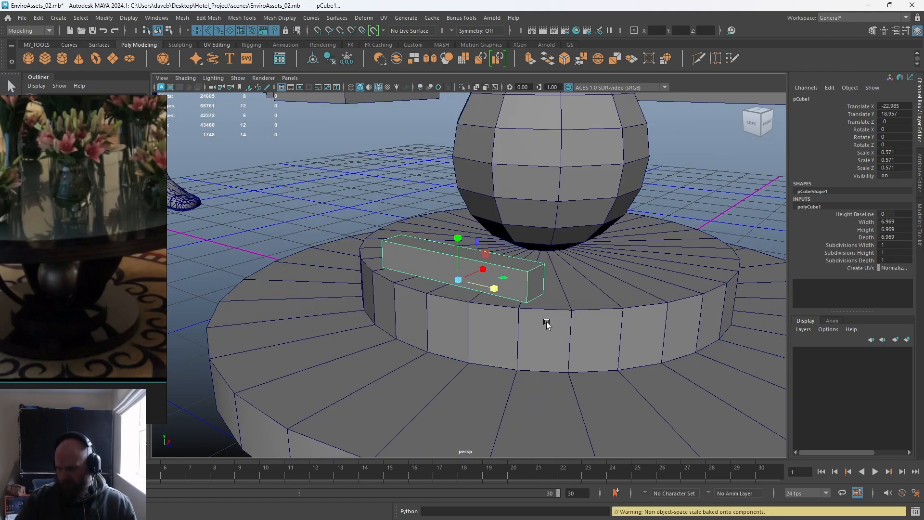
right_click_drag(603, 337, 369, 264, "alt")
left_click_drag(370, 264, 313, 265, "alt")
Try extruding the block's outer face outward and upward to start a curved leg.
key("q")
right_click_drag(468, 268, 471, 276)
left_click(471, 277)
left_click_drag(471, 276, 424, 270, "alt")
key("w")
left_click_drag(513, 251, 467, 222, "shift")
key("e")
key("w")
Try continuing the leg with further angled face extrusions up to the tabletop's underside.
mouse_move(469, 217)
left_mouse_down("alt")
mouse_move(428, 182)
mouse_move(467, 214)
left_mouse_up("alt")
left_click_drag(468, 215, 397, 53, "shift")
middle_click_drag(407, 145, 446, 193, "alt")
scroll(446, 192, "down", 3)
left_click_drag(468, 152, 409, 69, "shift")
key("e")
left_click_drag(430, 147, 440, 255, "alt")
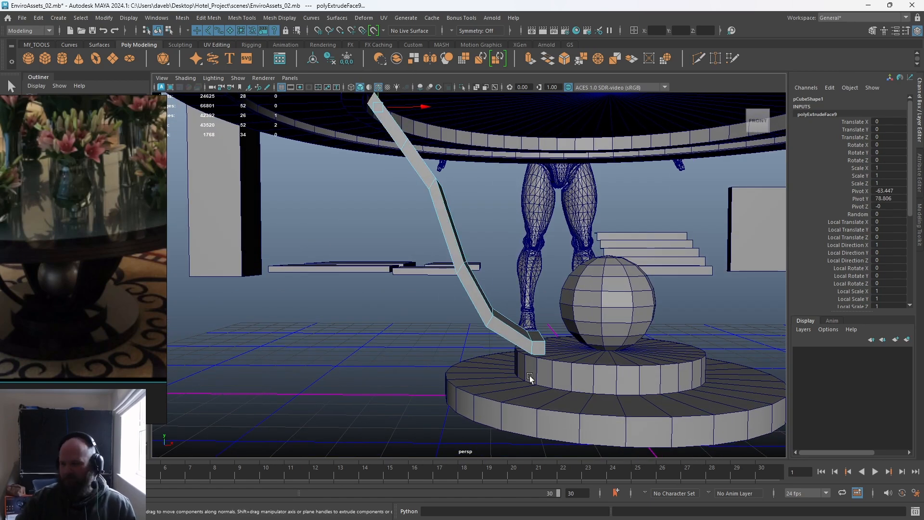
Undo the angled leg extrusions back to the original block.
key("ctrl+z")
key("ctrl+z")
key("ctrl+z")
key("ctrl+z")
key("ctrl+z")
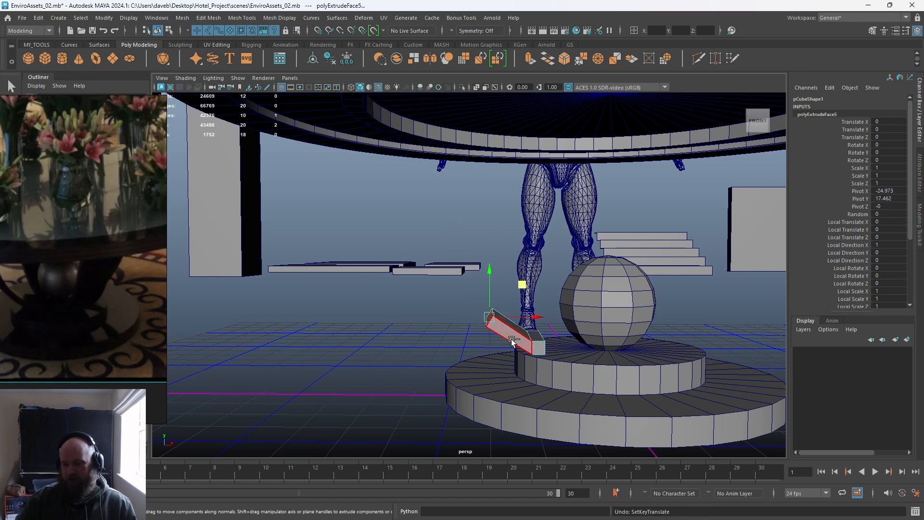
key("ctrl+z")
key("ctrl+z")
Try extruding the block's outer face horizontally in a series of uneven straight segments.
left_click_drag(546, 345, 459, 340, "shift")
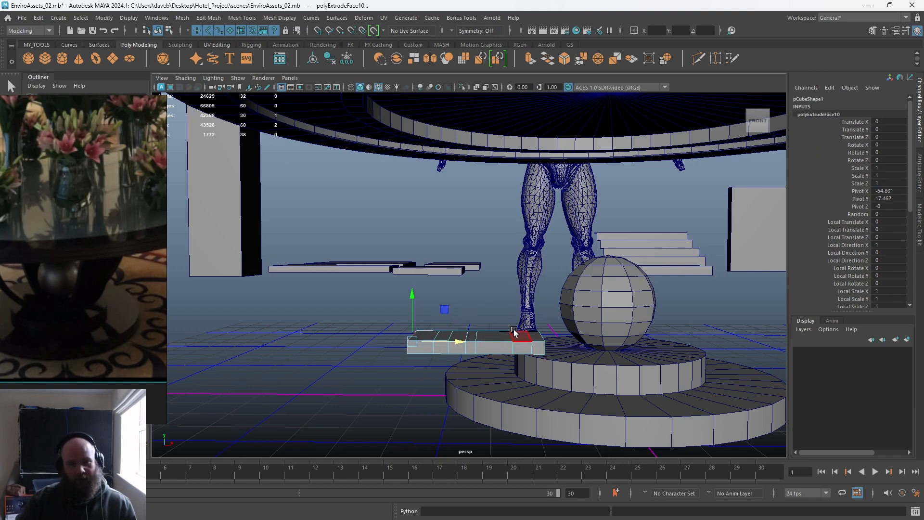
left_click_drag(455, 343, 364, 357, "shift")
middle_click_drag(364, 357, 565, 375, "alt")
left_click_drag(565, 376, 458, 378, "shift")
middle_click_drag(458, 378, 530, 367, "alt")
left_click_drag(530, 367, 366, 368, "shift")
middle_click_drag(366, 369, 150, 313, "alt")
right_click_drag(150, 313, 530, 366, "alt")
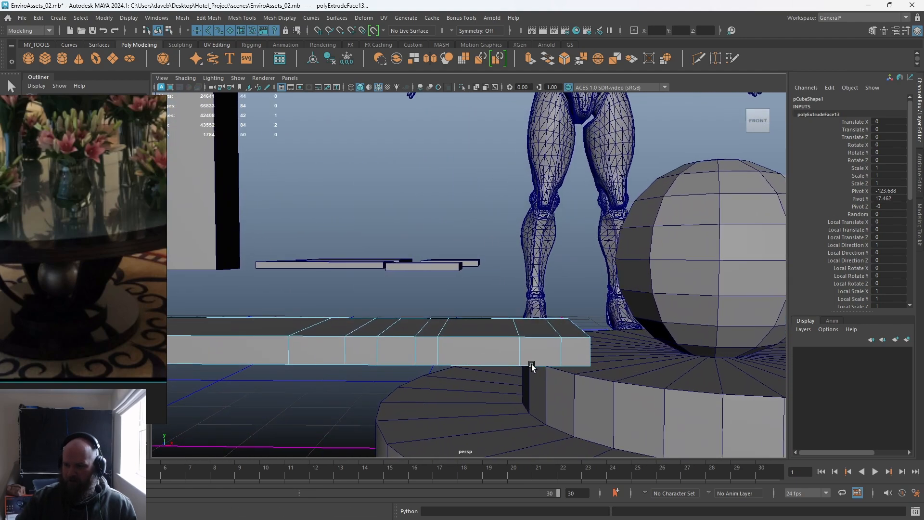
middle_click_drag(283, 344, 779, 330, "alt")
middle_click_drag(338, 316, 658, 328, "alt")
right_click_drag(659, 328, 313, 308, "alt")
middle_click_drag(508, 365, 273, 373, "alt")
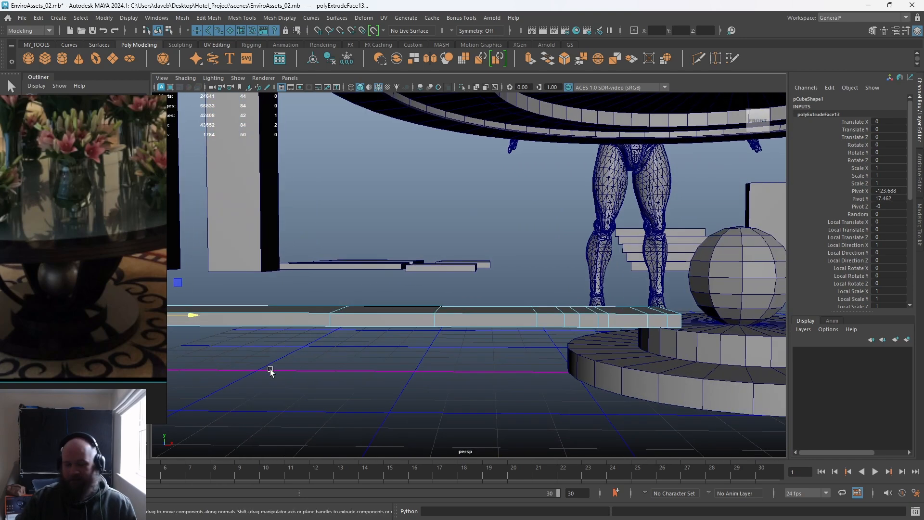
Undo the horizontal extrusions of the block.
key("ctrl+z")
key("ctrl+z")
key("ctrl+z")
key("ctrl+z")
key("ctrl+z")
key("ctrl+z")
key("ctrl+z")
key("ctrl+z")
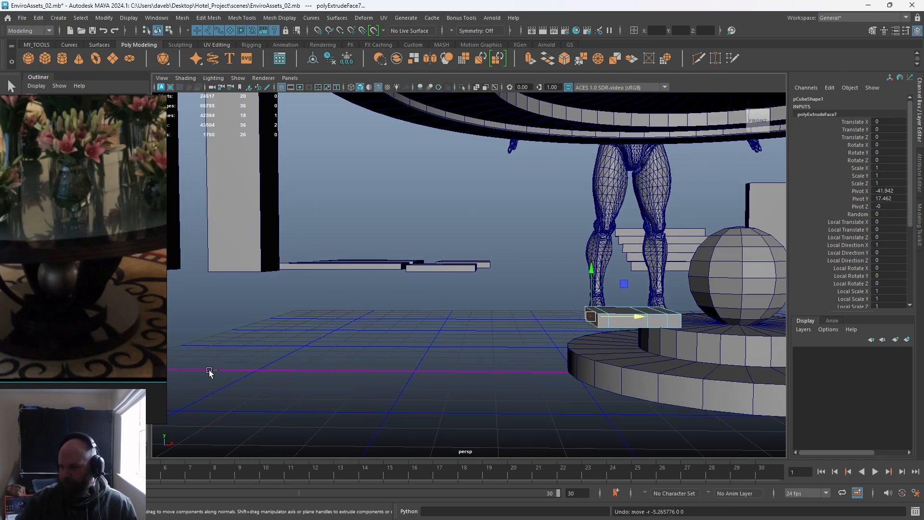
key("ctrl+z")
key("ctrl+z")
middle_click_drag(389, 350, 84, 358, "alt")
key("1")
key("3")
key("1")
key("1")
Move the block's outer face up and outward to the tabletop's underside, forming one straight slanted leg.
left_click_drag(345, 321, 424, 332, "alt")
left_click(370, 322)
left_click(353, 329)
left_click_drag(353, 343, 375, 339, "alt")
middle_click_drag(375, 340, 477, 363, "alt")
left_click_drag(477, 364, 385, 334, "alt")
left_click_drag(513, 311, 375, 100)
left_click_drag(385, 226, 352, 240, "alt")
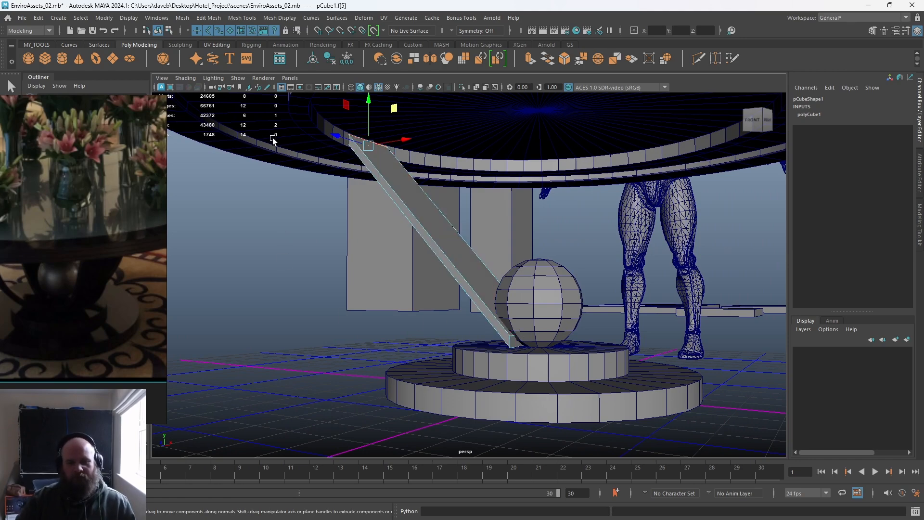
Connect the slanted leg's four lengthwise edges to add an edge loop across its middle.
left_click_drag(343, 178, 553, 234, "alt")
key("F8")
left_click(490, 233)
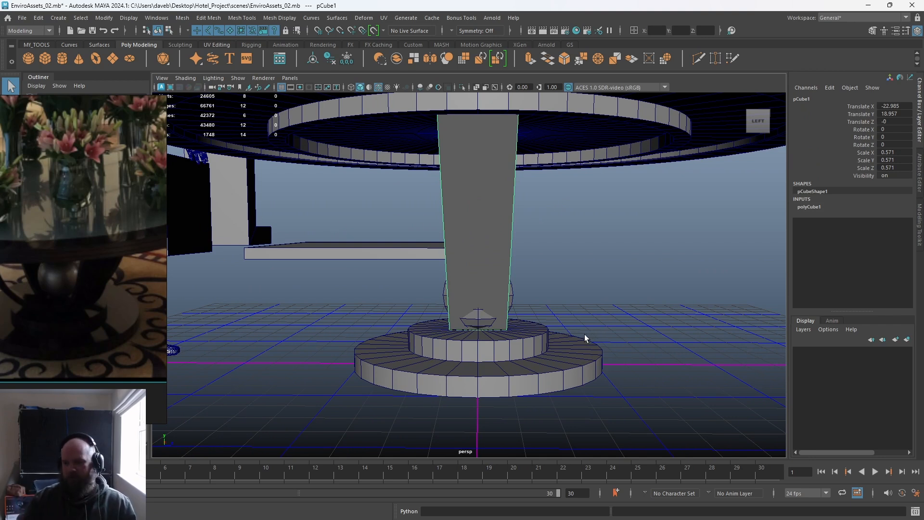
left_click_drag(471, 279, 386, 277, "alt")
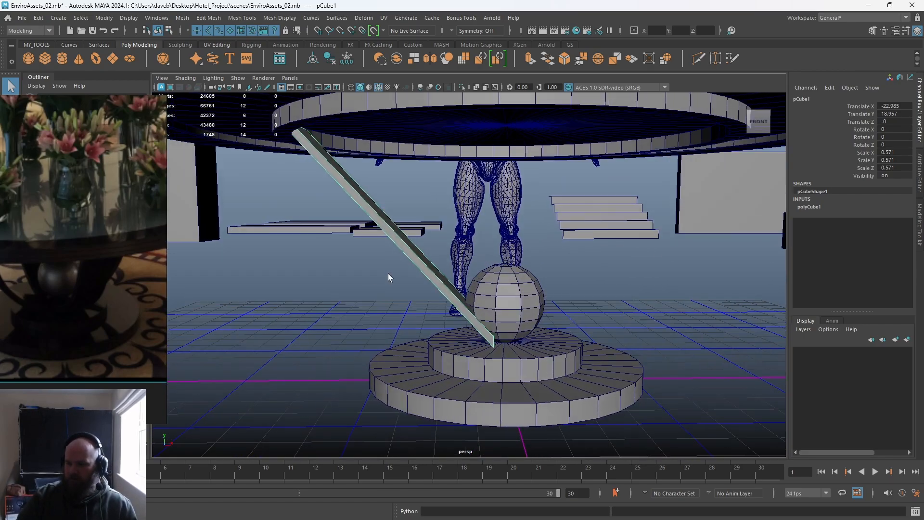
right_click_drag(401, 242, 398, 199)
left_click_drag(398, 202, 393, 299)
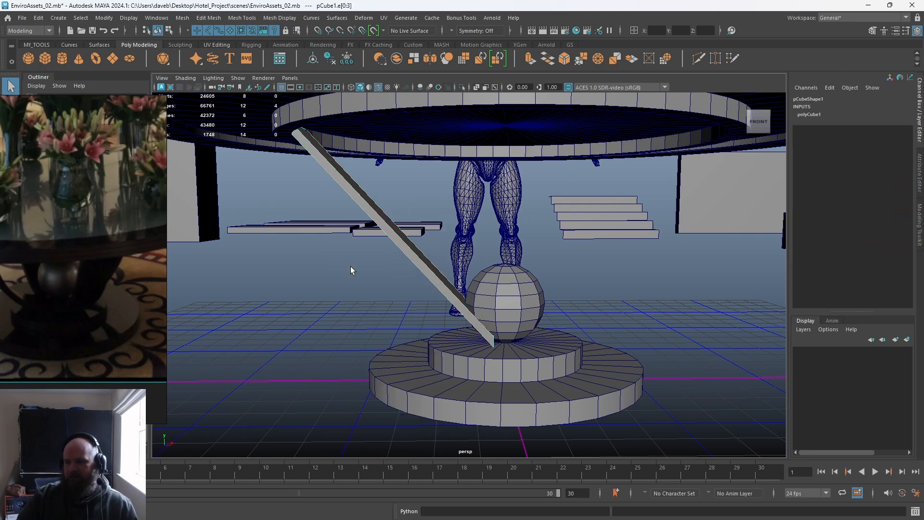
left_click(242, 18)
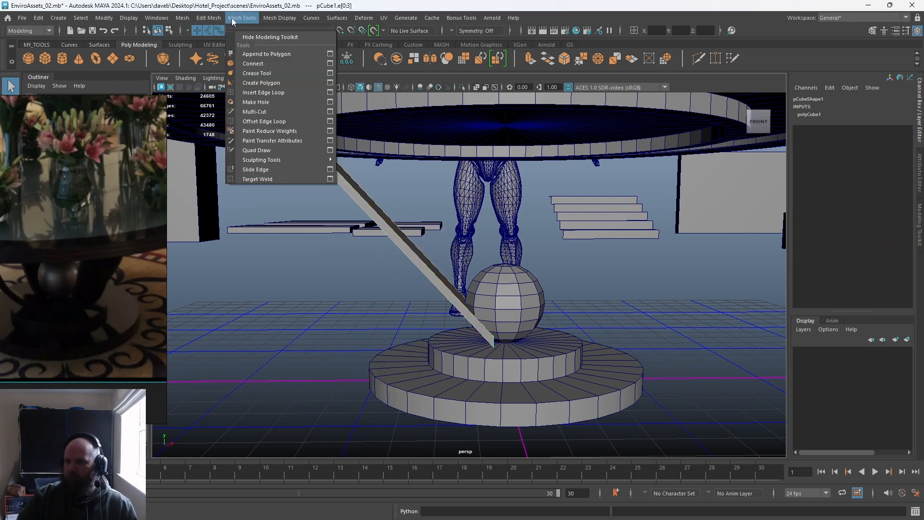
left_click(253, 63)
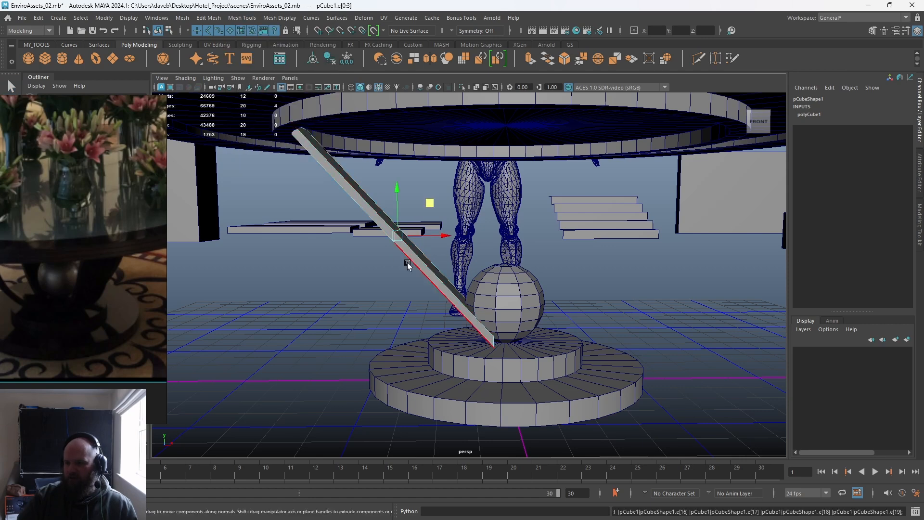
Rotate the middle edge loop of the slanted leg and connect the lengthwise edges of both halves to add an edge loop across each.
key("e")
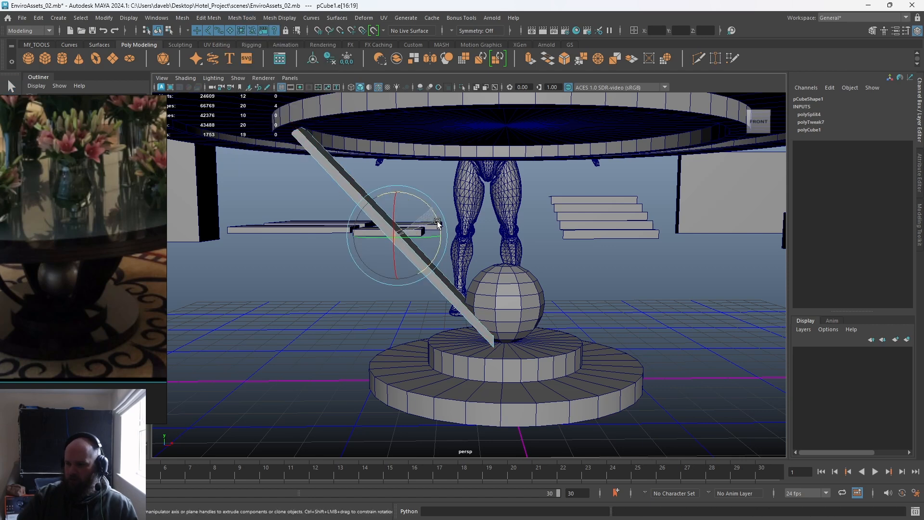
left_click_drag(443, 240, 455, 257, "alt")
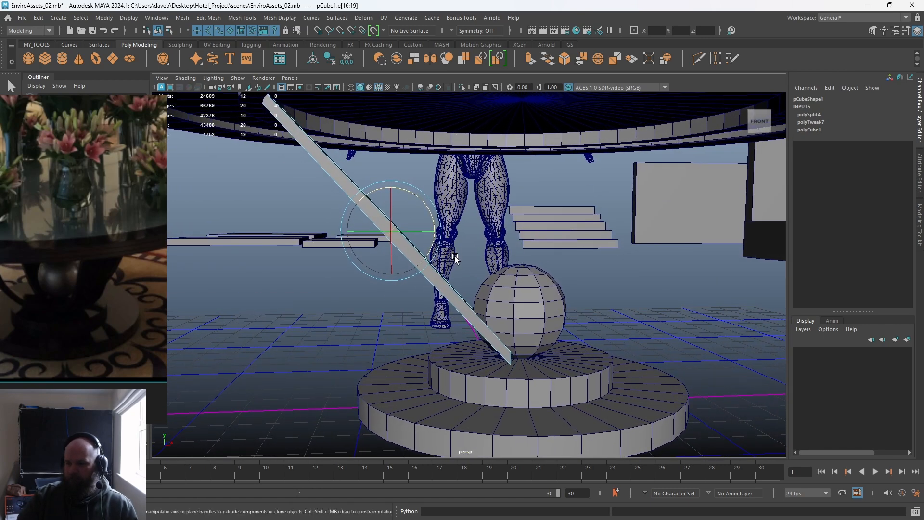
key("q")
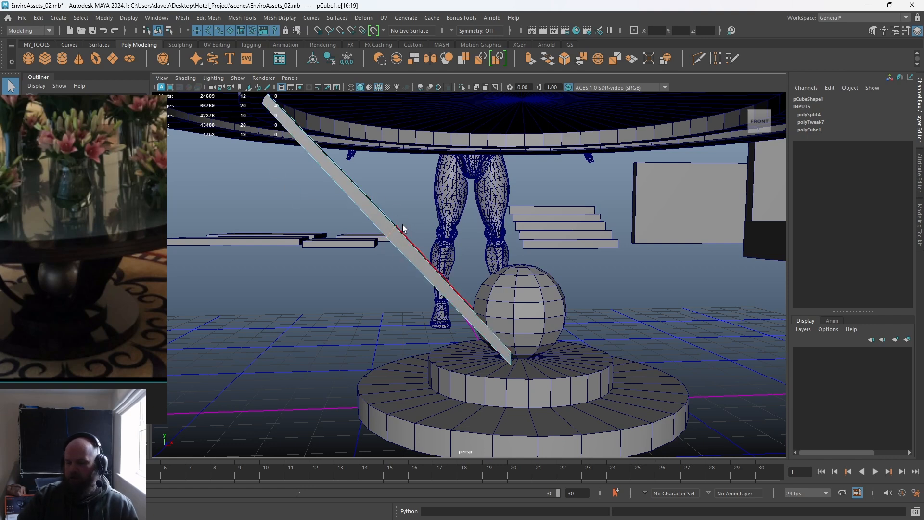
mouse_move(413, 254)
left_mouse_down("alt")
mouse_move(384, 249)
mouse_move(397, 249)
left_mouse_up("alt")
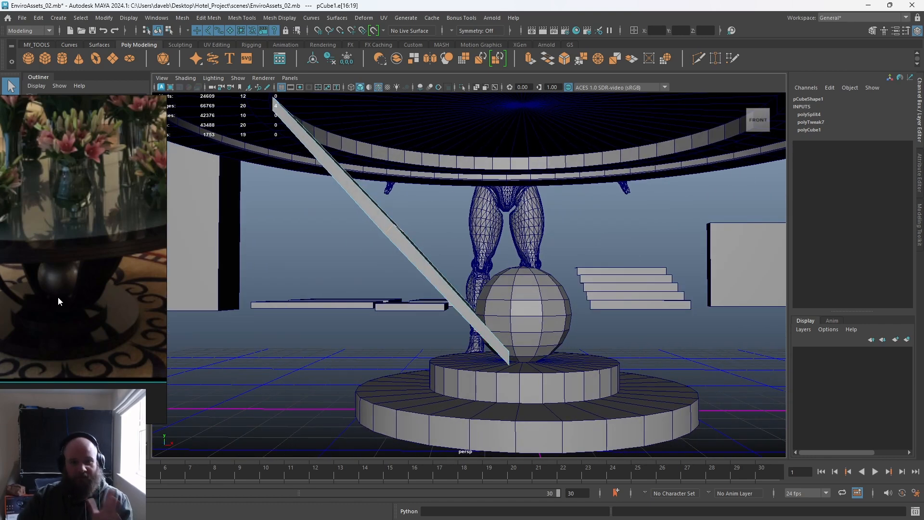
left_click(394, 235)
left_click_drag(425, 200, 425, 381)
key("q")
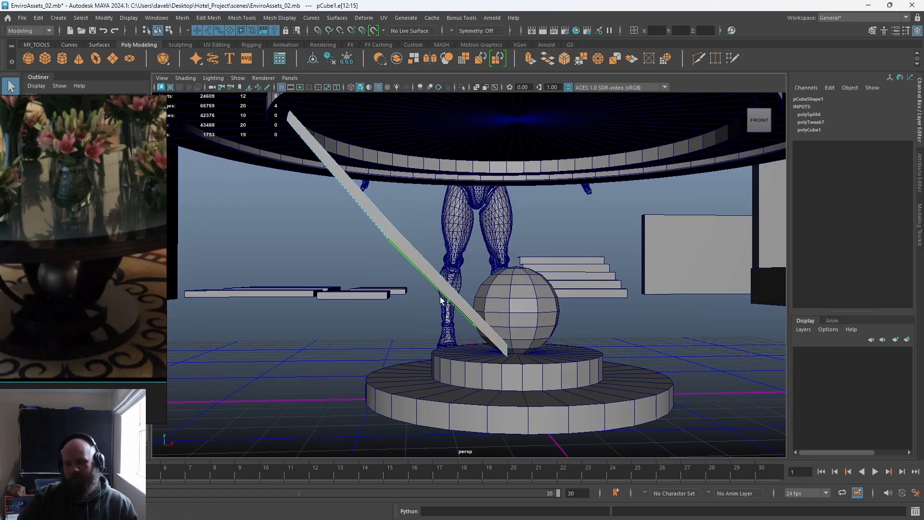
left_click_drag(353, 143, 331, 227, "shift")
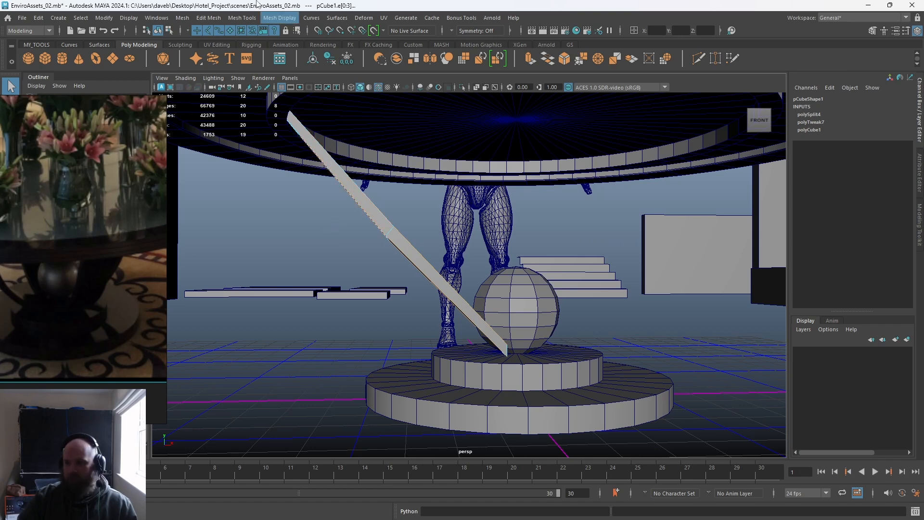
left_click(242, 17)
left_click(247, 64)
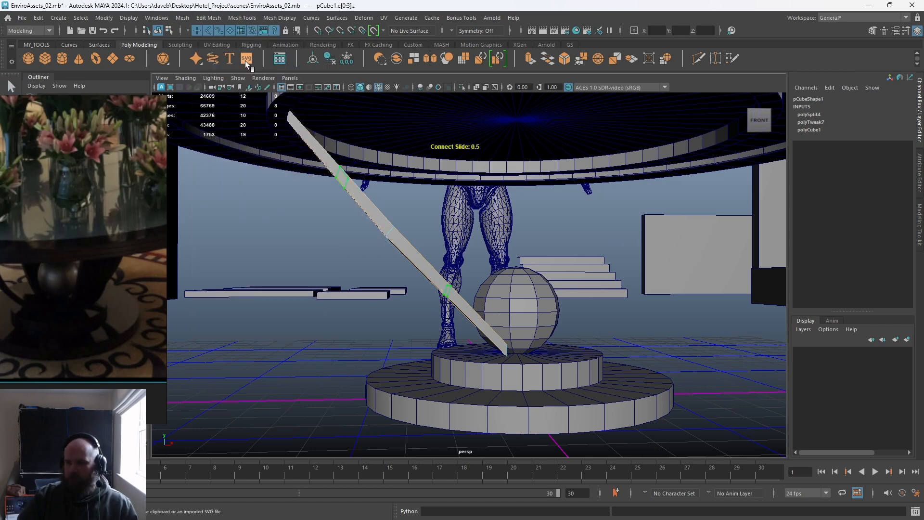
key("w")
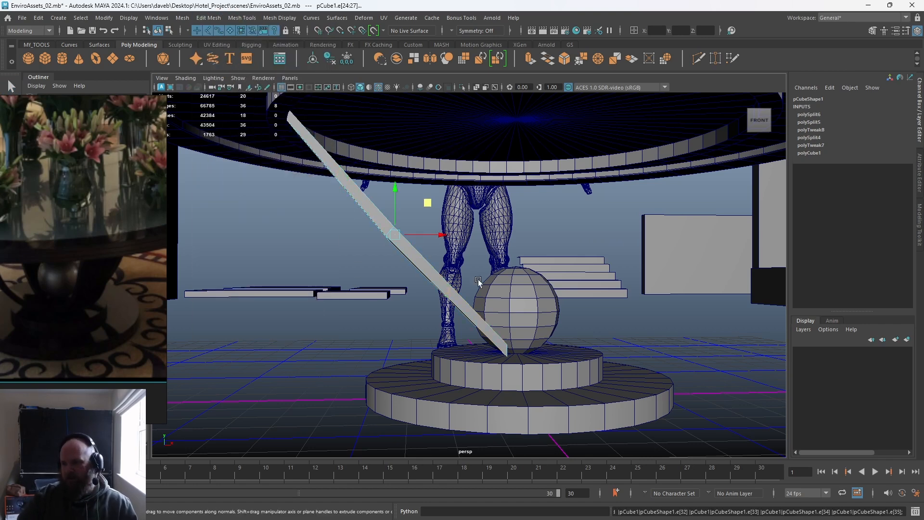
Move the leg's lower edge loop down and inward under the curve, and its upper loop up toward the tabletop, forming an S-shape.
double_click(446, 290)
left_click_drag(326, 221, 318, 223, "alt")
left_click_drag(481, 258, 464, 275)
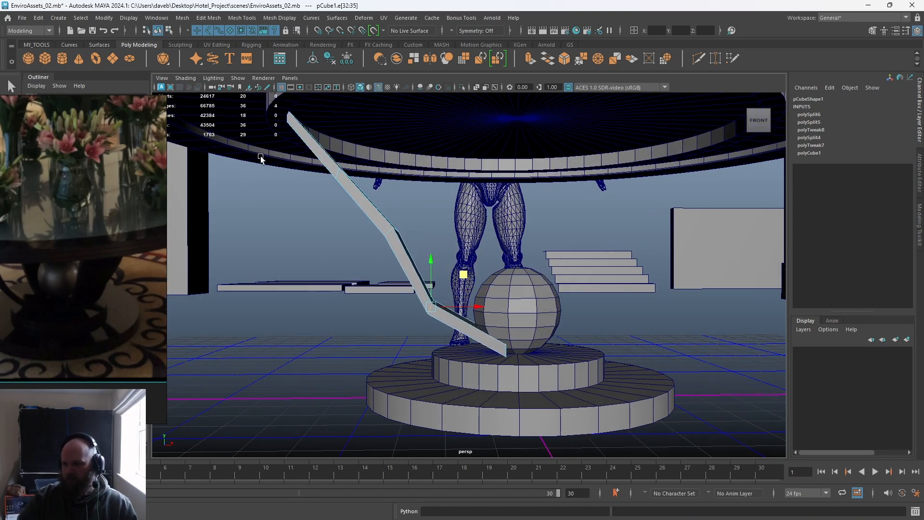
double_click(336, 174)
left_click_drag(377, 146, 395, 166)
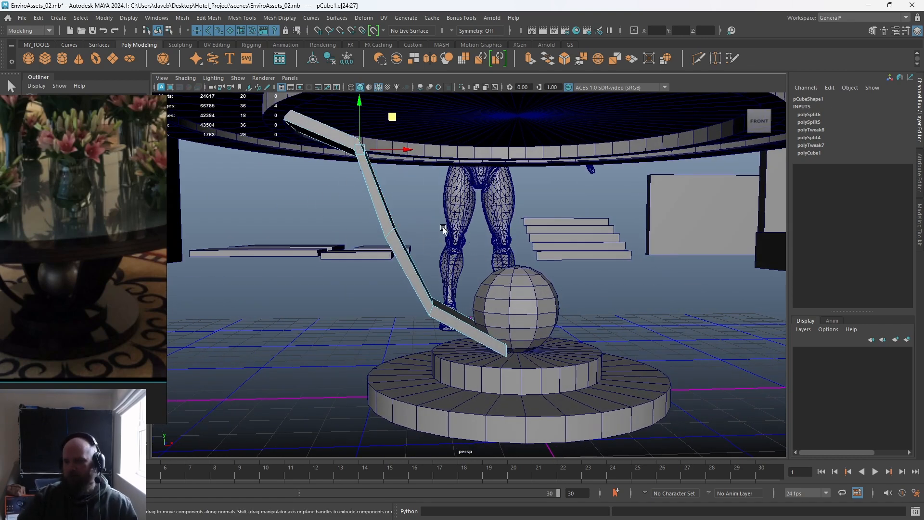
Connect the lengthwise edges of all four leg segments to add an edge loop across the middle of each.
left_click_drag(459, 274, 461, 367)
left_click_drag(387, 292, 386, 291)
left_click_drag(338, 152, 339, 170, "shift")
key("g")
key("w")
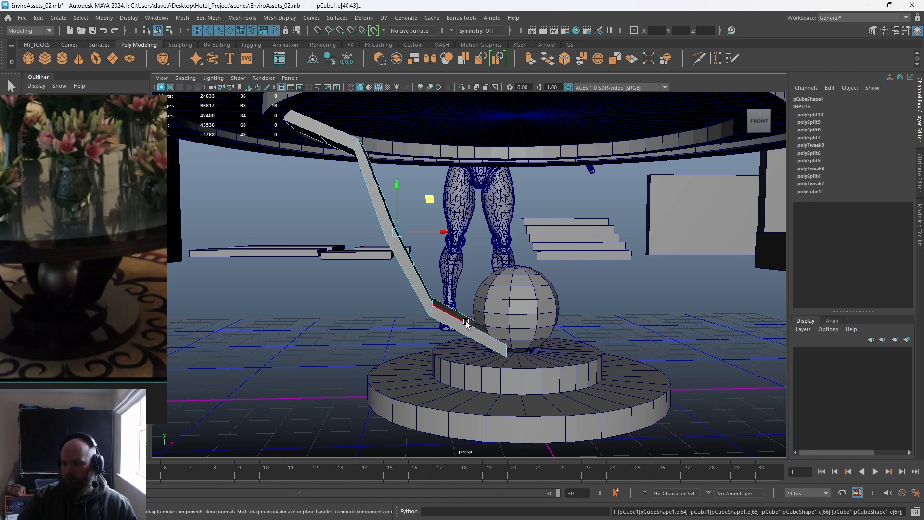
Move the four added edge loops away from the straight segments to round the leg's S-shaped curve.
middle_click_drag(466, 321, 455, 309, "alt")
scroll(455, 309, "up", 1)
double_click(456, 309)
left_click_drag(487, 283, 482, 290)
double_click(395, 258)
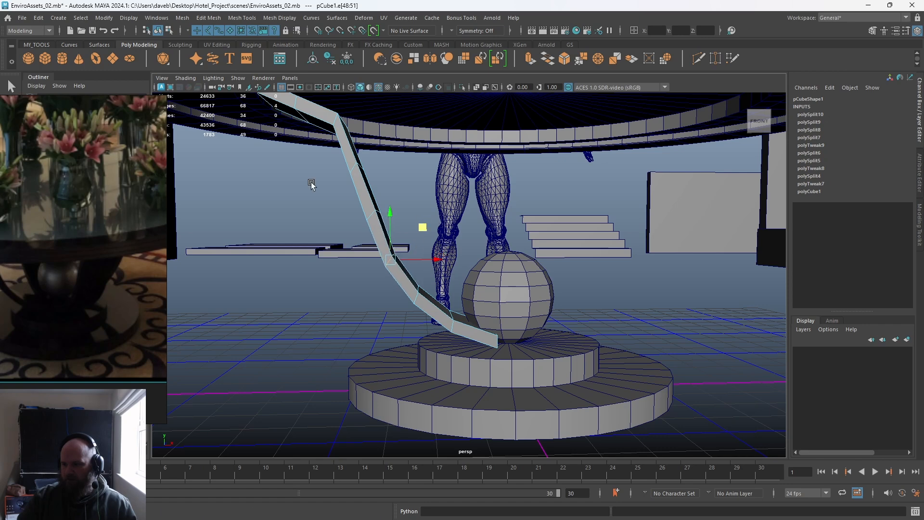
middle_click_drag(315, 188, 341, 214, "alt")
double_click(381, 196)
left_click_drag(415, 164, 421, 158)
double_click(322, 131)
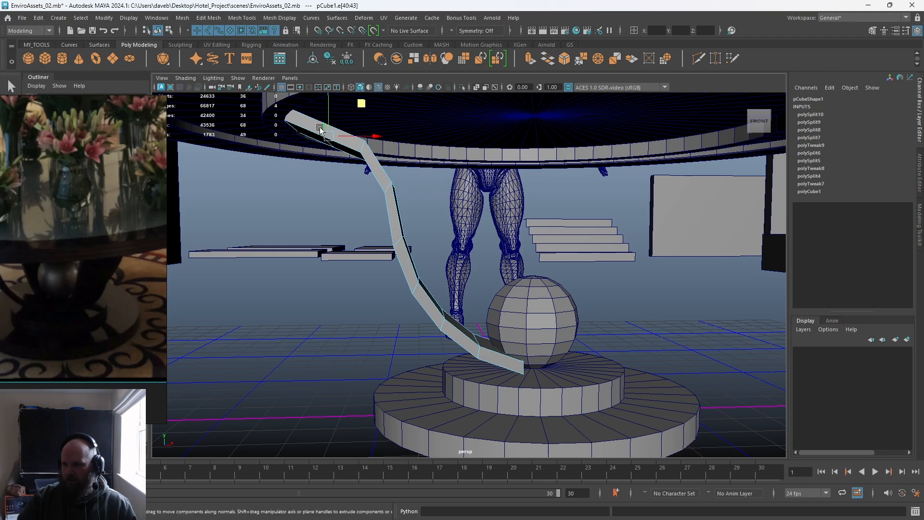
left_click_drag(362, 103, 366, 99)
scroll(522, 276, "down", 6)
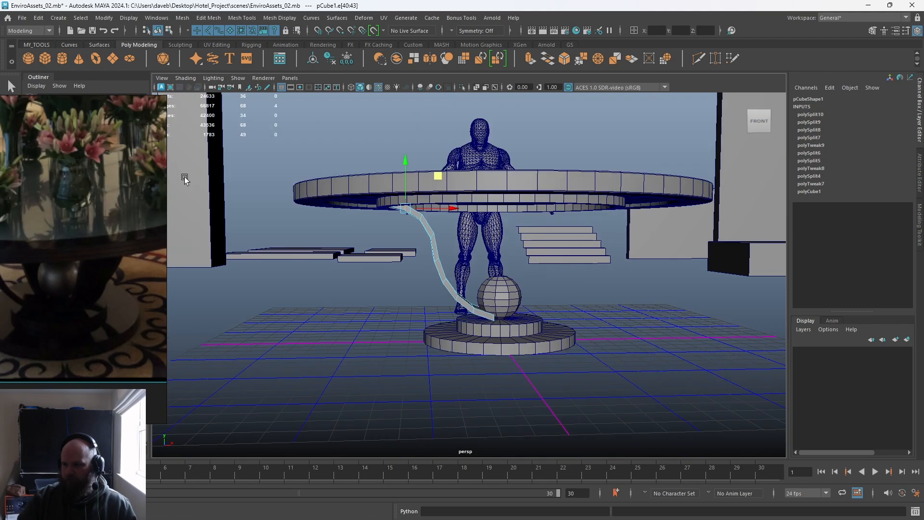
Select the lengthwise edges of all eight leg segments and connect them to add an edge loop across each.
left_click_drag(523, 276, 540, 266, "alt")
right_click_drag(539, 266, 646, 478, "alt")
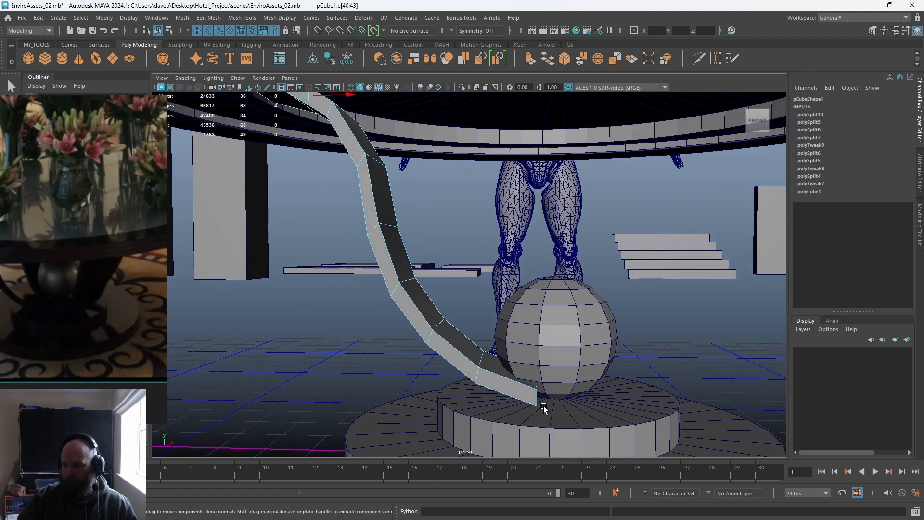
middle_click_drag(542, 409, 491, 349, "alt")
left_click_drag(491, 349, 495, 348, "alt")
left_click_drag(511, 313, 504, 417)
left_click_drag(475, 298, 456, 344, "shift")
left_click(436, 284, "shift")
left_click_drag(435, 284, 415, 304, "alt")
key("ctrl+z")
left_click(424, 289, "shift")
left_click(416, 299, "shift")
left_click(399, 237, "shift")
double_click(386, 241, "shift")
middle_click_drag(340, 229, 371, 285, "alt")
left_click(408, 221, "shift")
double_click(399, 230, "shift")
left_click(393, 171, "shift")
double_click(384, 181, "shift")
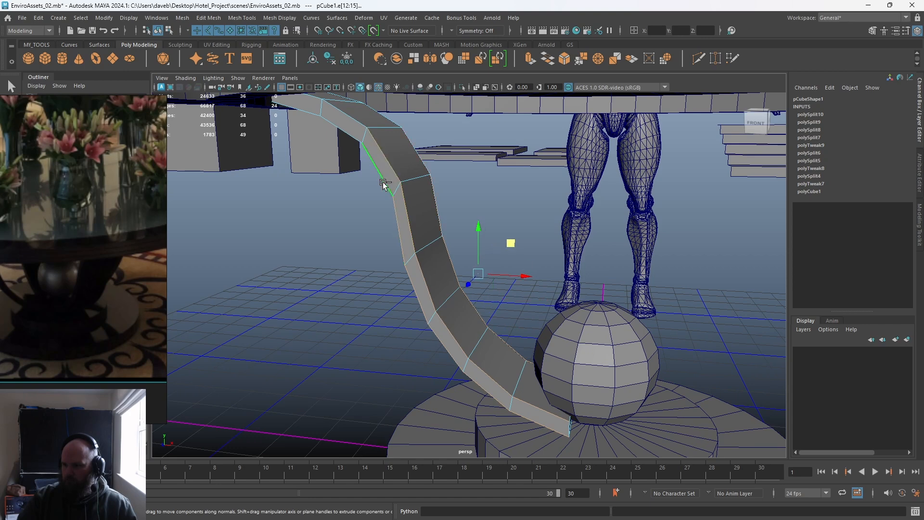
middle_click_drag(343, 168, 366, 210, "alt")
left_click_drag(366, 210, 364, 191, "alt")
left_click(371, 159, "shift")
double_click(368, 170, "shift")
left_click(340, 147, "shift")
double_click(335, 151, "shift")
key("g")
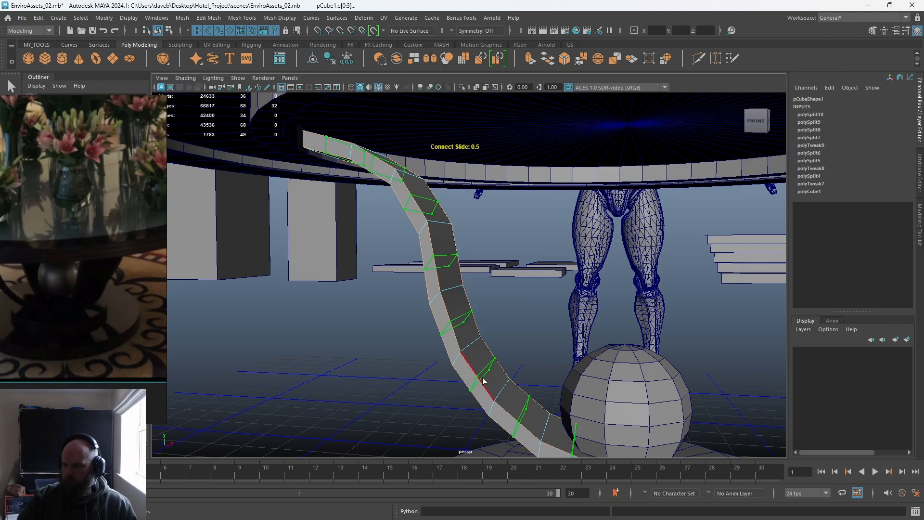
key("w")
Nudge the added edge loops in the leg's lower part near the ball to smooth its outward curve.
double_click(566, 439)
middle_click_drag(566, 439, 547, 369, "alt")
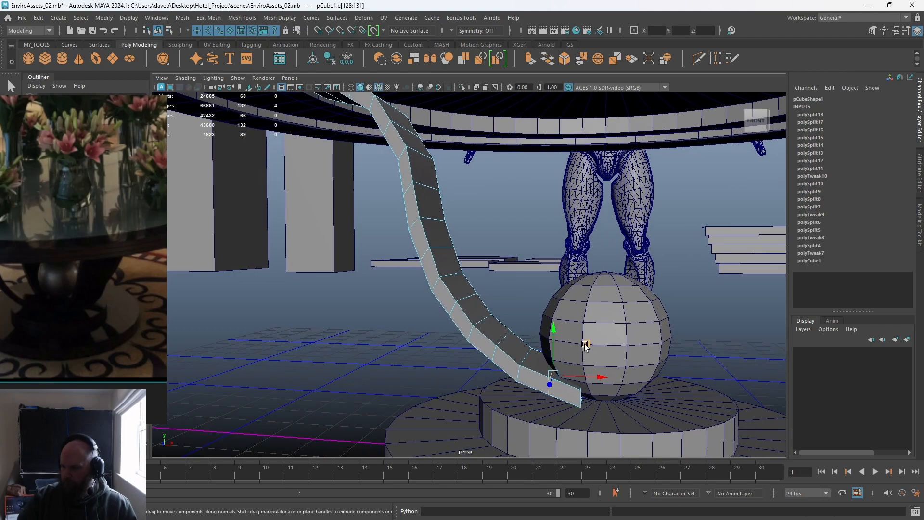
left_click_drag(586, 346, 521, 347, "alt")
double_click(495, 347)
left_click_drag(528, 321, 526, 324)
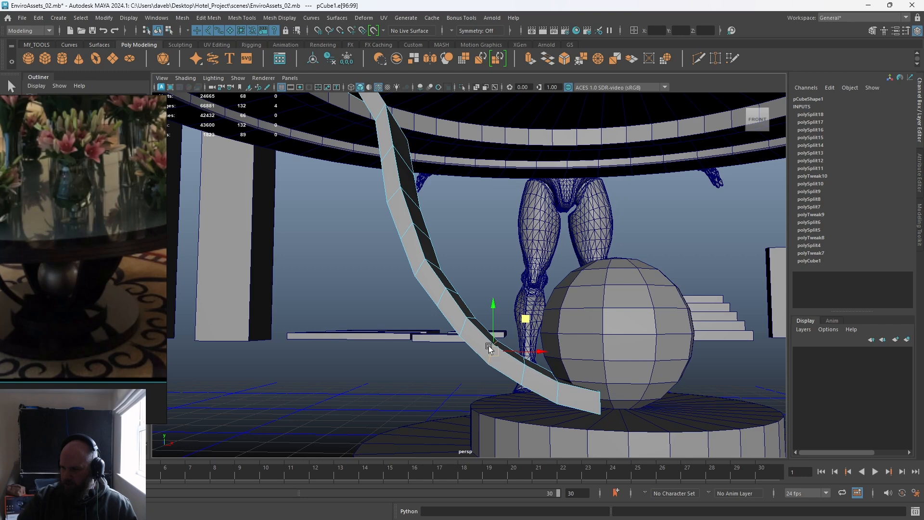
double_click(449, 302)
left_click_drag(440, 295, 460, 299, "alt")
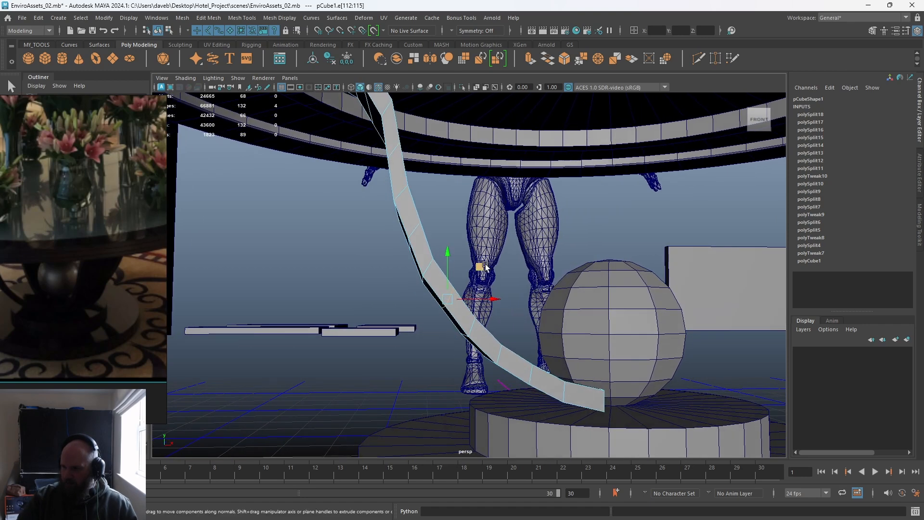
left_click_drag(484, 270, 484, 271)
Nudge the added edge loops in the leg's middle section to even out the transition between the two bends.
middle_click_drag(433, 299, 437, 346, "alt")
double_click(418, 286)
left_click_drag(453, 255, 451, 257)
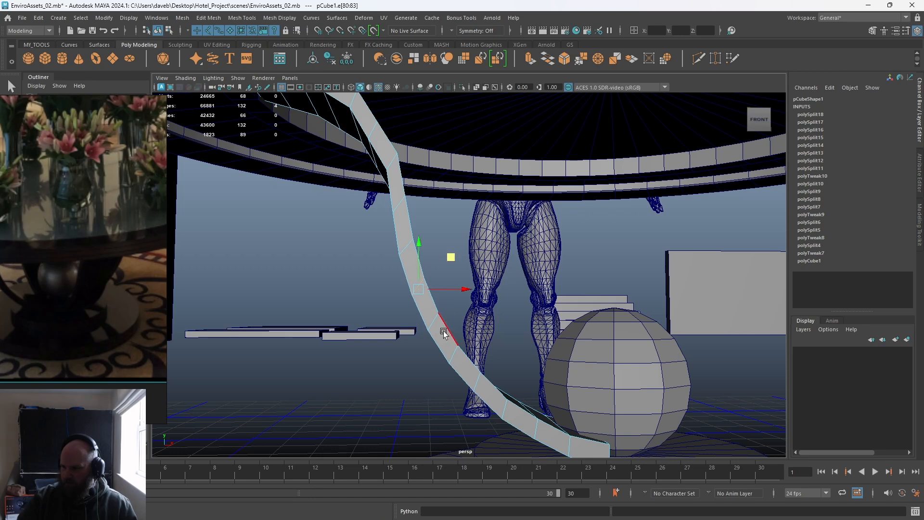
middle_click_drag(411, 279, 439, 322, "alt")
double_click(429, 278)
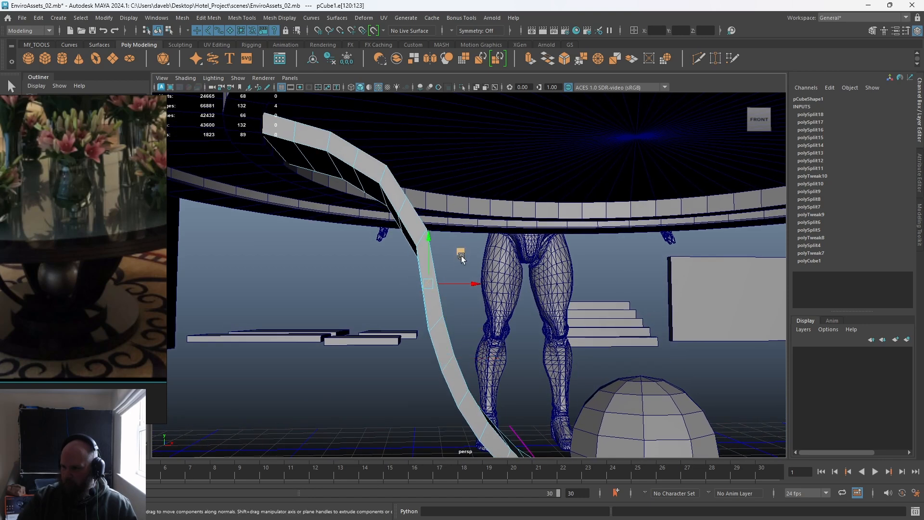
middle_click_drag(451, 255, 441, 302, "alt")
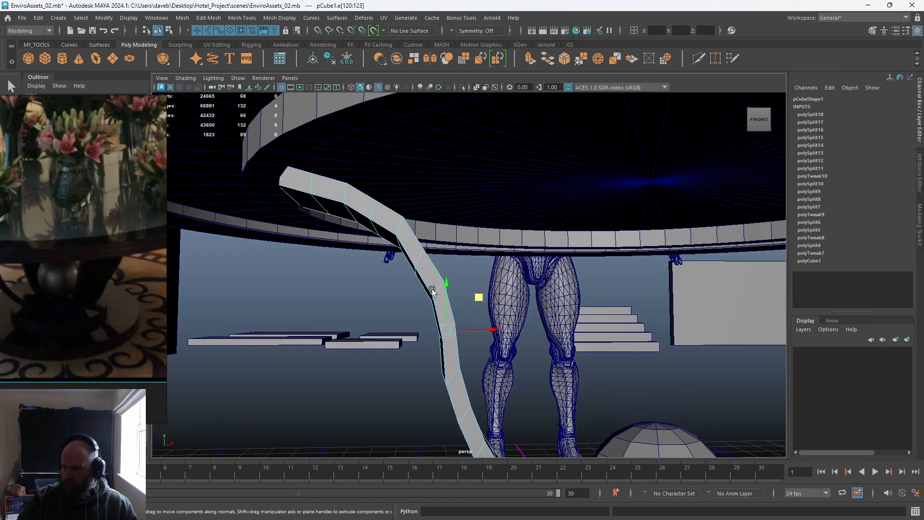
Nudge the added edge loops in the leg's upper bend beneath the tabletop to round it.
double_click(414, 260)
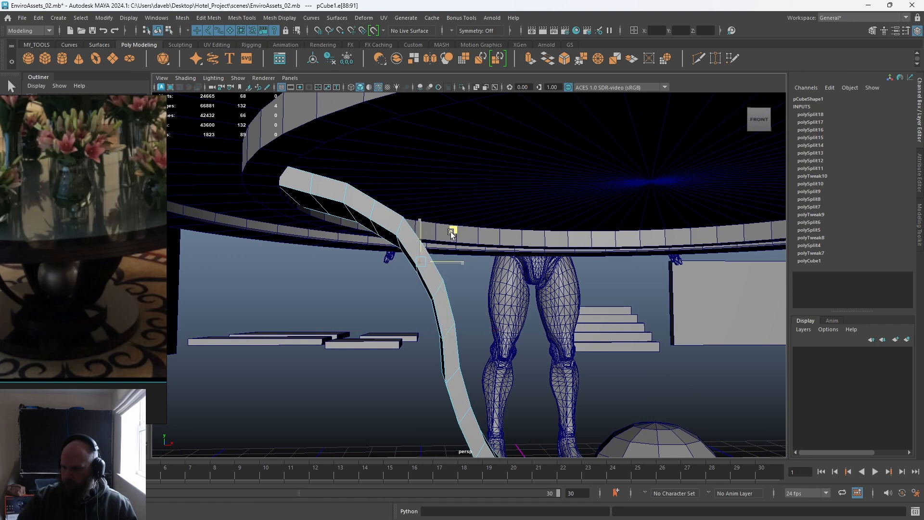
double_click(374, 207)
left_click_drag(413, 187, 414, 184)
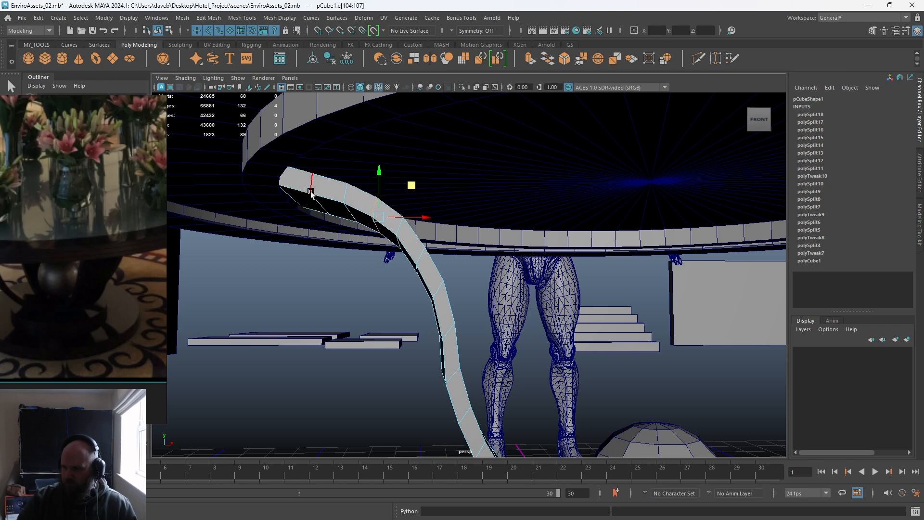
double_click(313, 193)
double_click(325, 174)
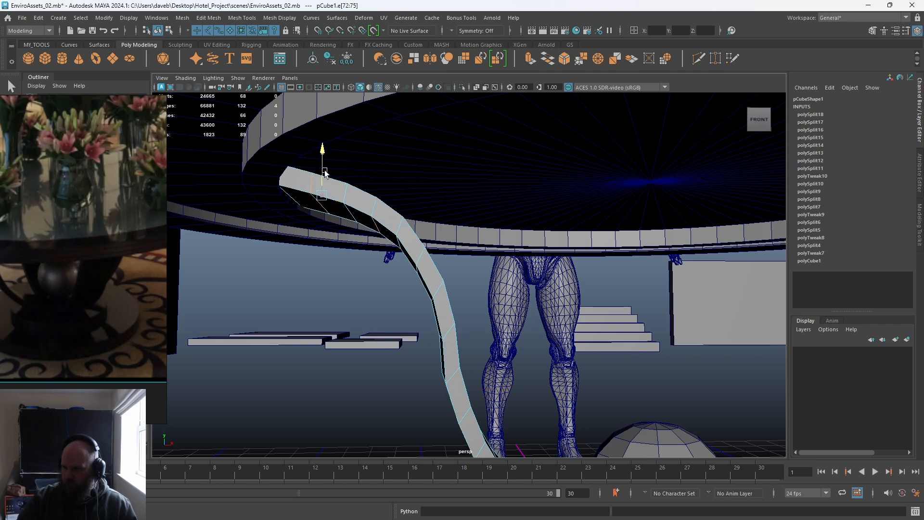
Return the leg to object mode, deselect it and examine its curve in relation to the whole table.
left_click_drag(325, 175, 441, 329, "alt")
left_click(444, 332)
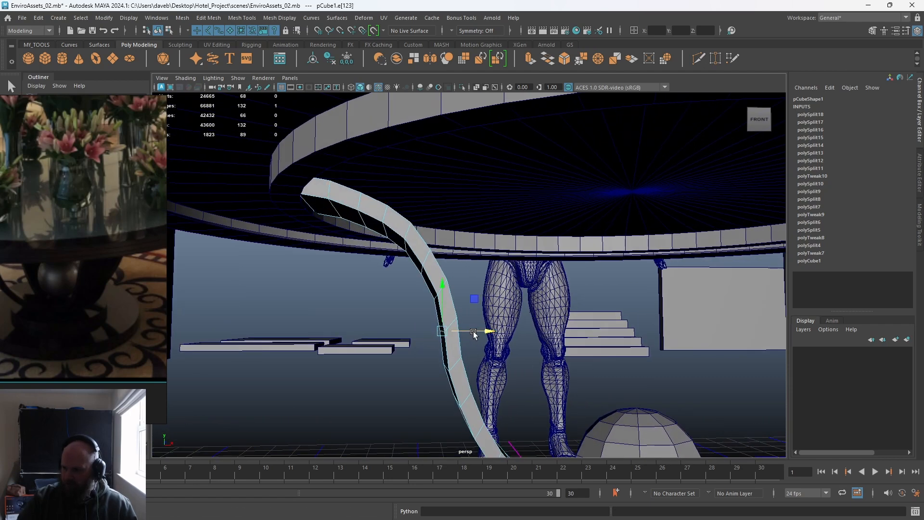
left_click(439, 299)
left_click_drag(438, 300, 447, 263, "alt")
key("q")
right_click_drag(454, 260, 489, 237)
left_click(513, 286)
right_click_drag(460, 335, 366, 282, "alt")
left_click_drag(366, 282, 322, 292, "alt")
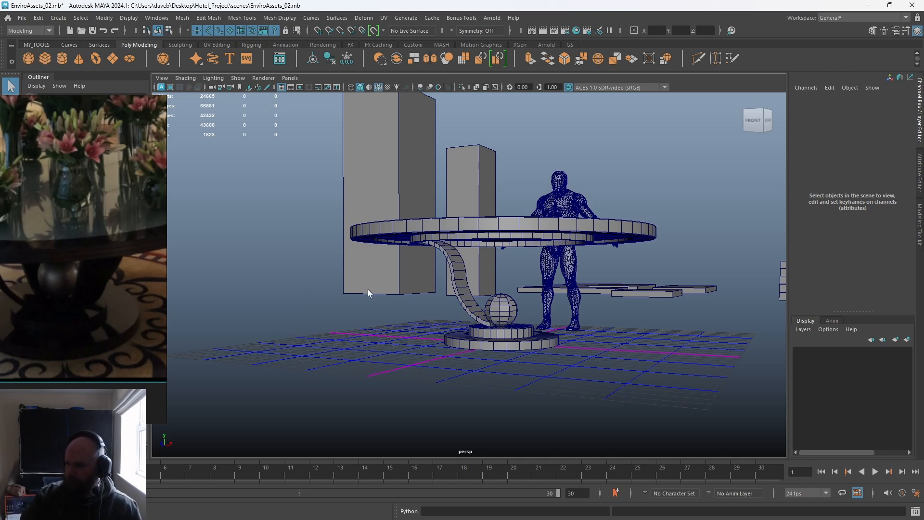
Delete the leg's hidden end faces at the base and under the tabletop, and return to object mode.
right_click_drag(372, 290, 645, 438, "alt")
left_click(420, 234)
middle_click_drag(435, 329, 396, 254, "alt")
right_click_drag(396, 255, 426, 272, "alt")
right_click(426, 317)
left_click(536, 412)
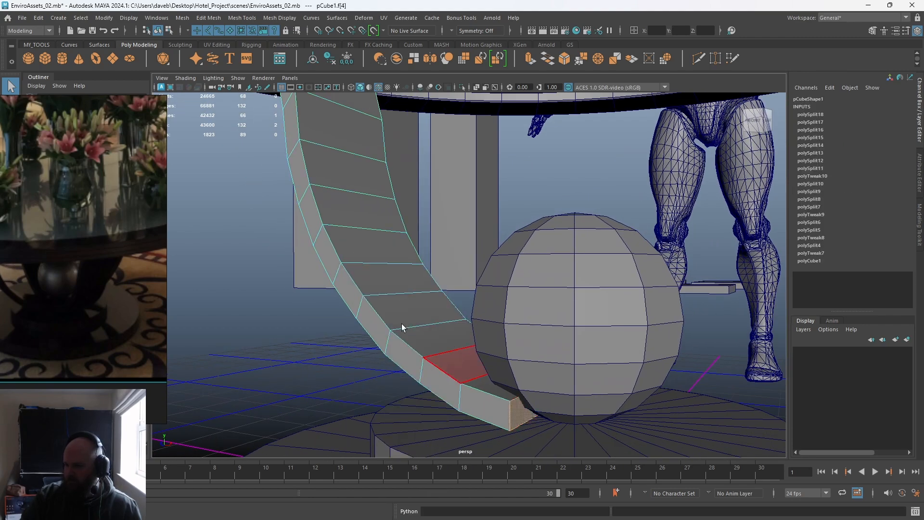
middle_click_drag(428, 359, 543, 439, "alt")
left_click_drag(371, 250, 351, 226, "alt")
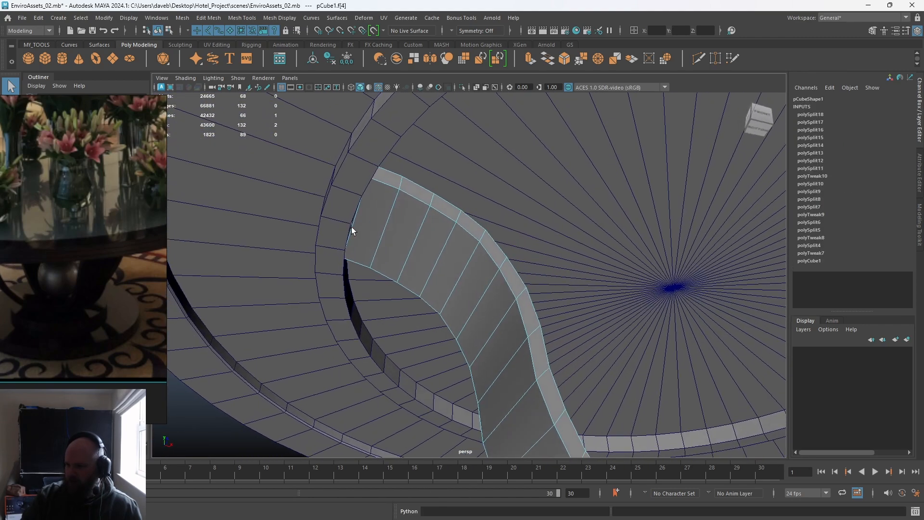
left_click(383, 275, "shift")
key("Delete")
scroll(388, 275, "down", 5)
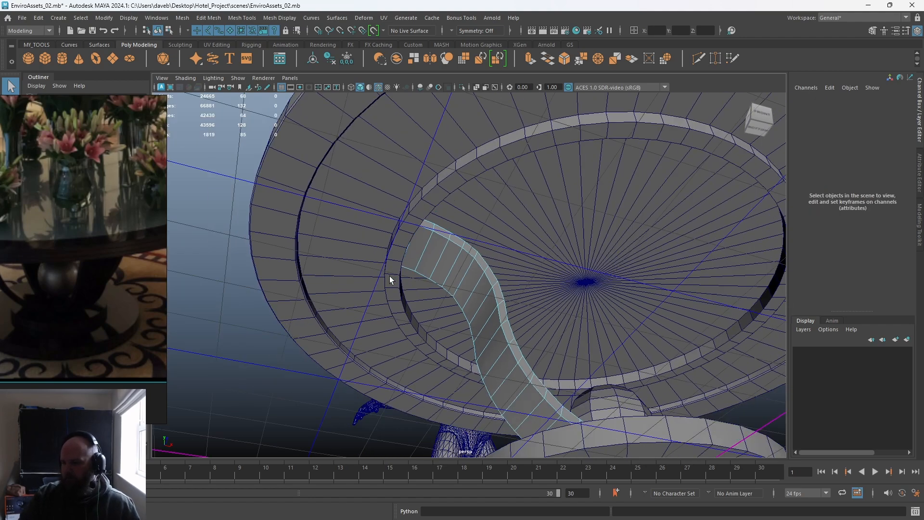
left_click_drag(490, 275, 472, 332, "alt")
right_click_drag(472, 332, 376, 289, "alt")
left_click_drag(531, 270, 511, 281, "alt")
middle_click_drag(452, 312, 367, 309, "alt")
right_click_drag(380, 252, 424, 232)
Bevel the upper outer edge loops of both base steps, adjust the bevel size, and return to object mode.
middle_click_drag(432, 251, 435, 207, "alt")
right_click_drag(435, 207, 467, 342, "alt")
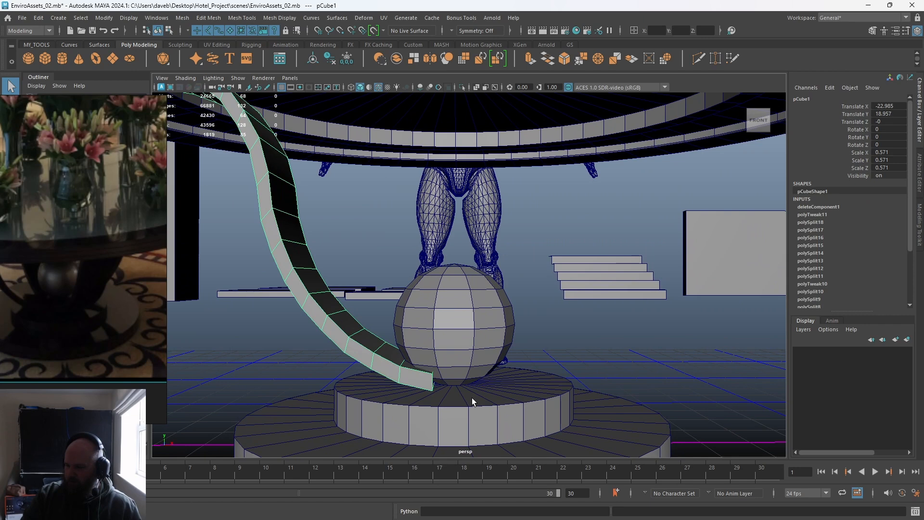
left_click(472, 398)
middle_click_drag(472, 395, 479, 292, "alt")
right_click_drag(479, 291, 480, 215, "alt")
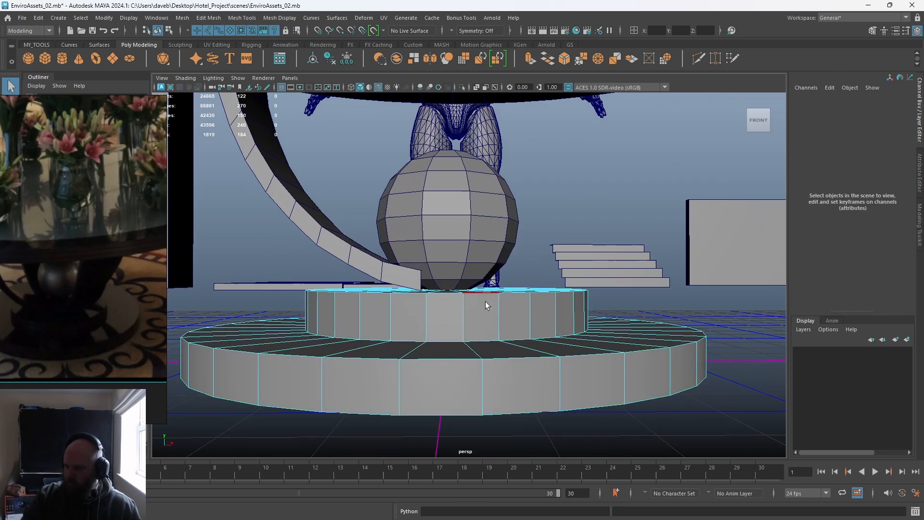
double_click(518, 363)
left_click_drag(518, 363, 433, 313, "alt")
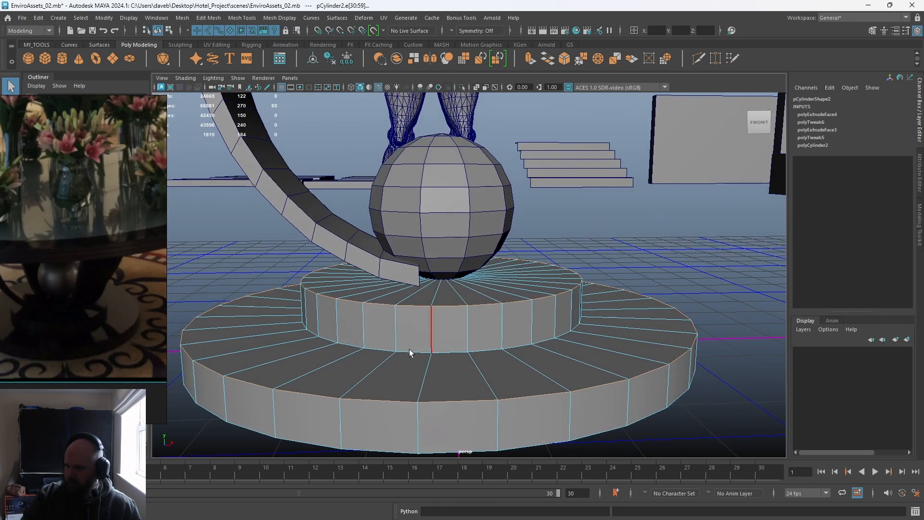
left_click(565, 59)
middle_click_drag(556, 265, 550, 266)
right_click_drag(547, 280, 347, 260, "alt")
right_click_drag(451, 295, 471, 275)
left_click(551, 201)
right_click_drag(564, 297, 509, 284, "alt")
left_click_drag(510, 286, 391, 271, "alt")
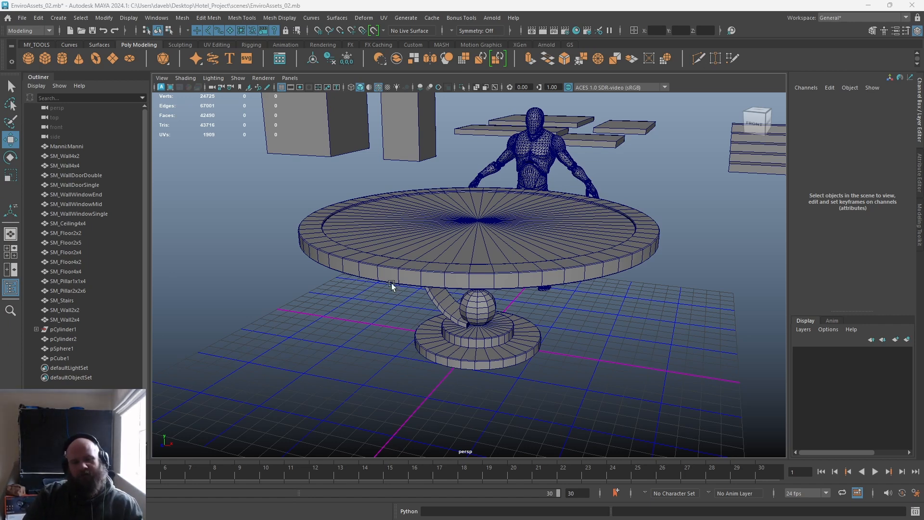
Select all the table parts, switch to the UV Editing workspace and turn off the checker map.
left_click_drag(348, 259, 501, 457)
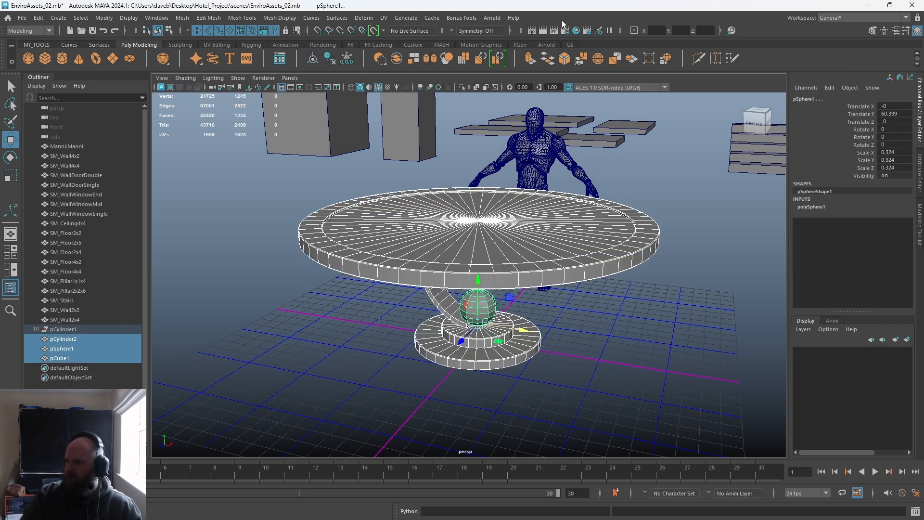
left_click(874, 18)
left_click(864, 76)
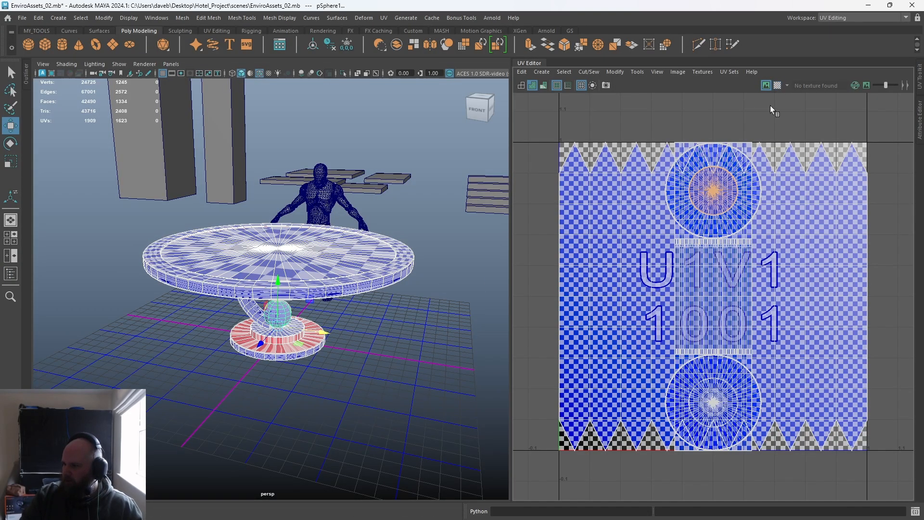
left_click(778, 85)
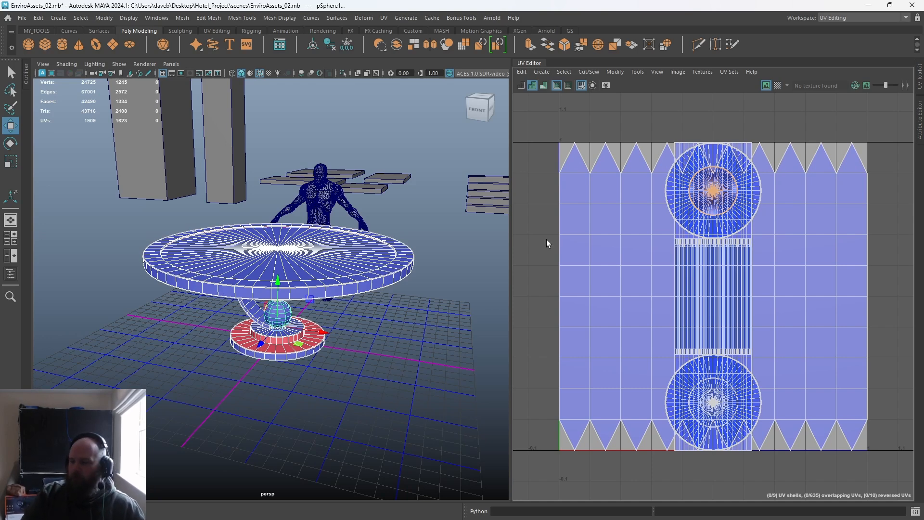
Select the ball's UV shell and move it horizontally out of the 0–1 tile to about U 2.64.
right_click_drag(532, 254, 532, 254)
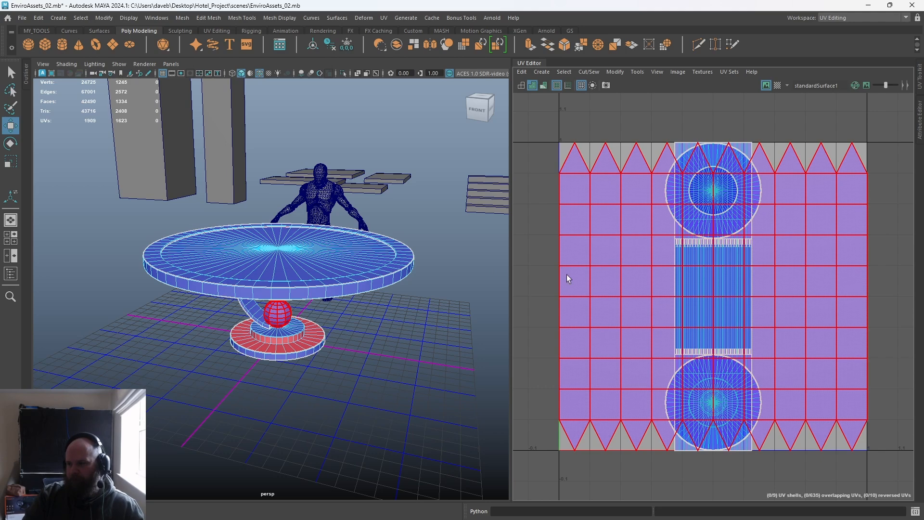
left_click(562, 273)
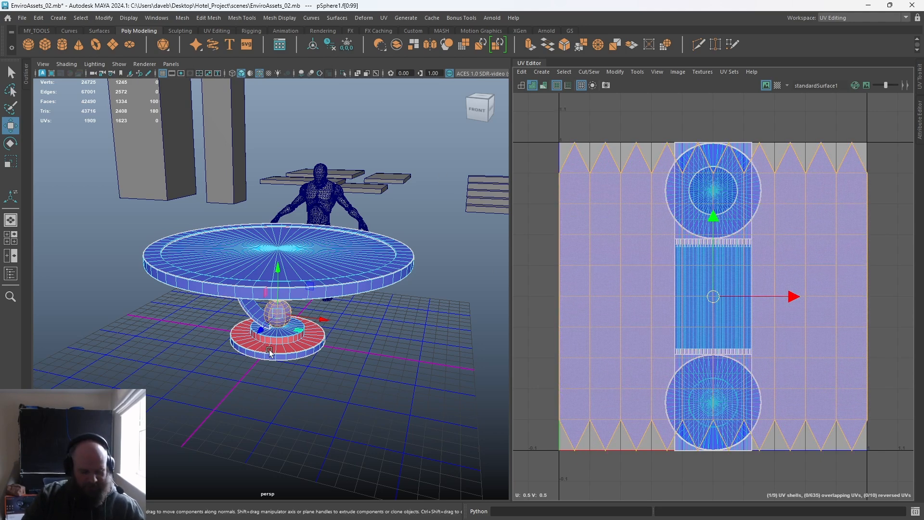
key("f")
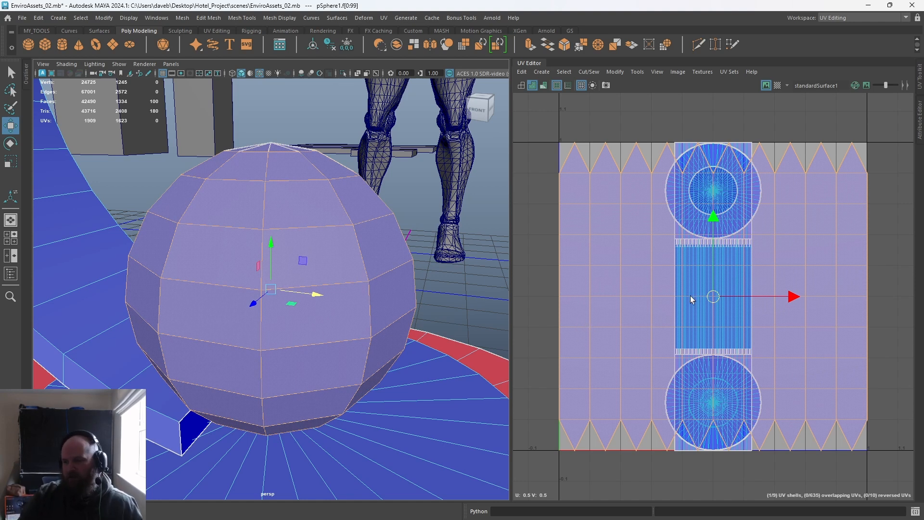
right_click_drag(670, 301, 502, 122, "alt")
right_click_drag(251, 270, 91, 241, "alt")
middle_click_drag(404, 324, 391, 318, "alt")
right_click_drag(391, 318, 337, 282, "alt")
right_click_drag(640, 311, 652, 343, "alt")
left_click_drag(691, 304, 923, 323)
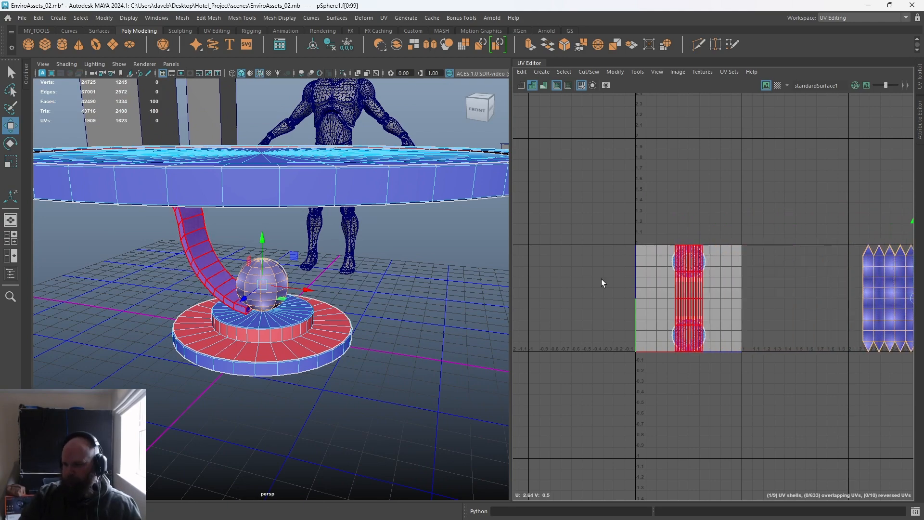
Return to object mode, select only the inset tabletop disc and frame its UV shell.
right_click_drag(281, 150, 329, 137)
left_click(362, 195)
right_click_drag(362, 207, 330, 247, "alt")
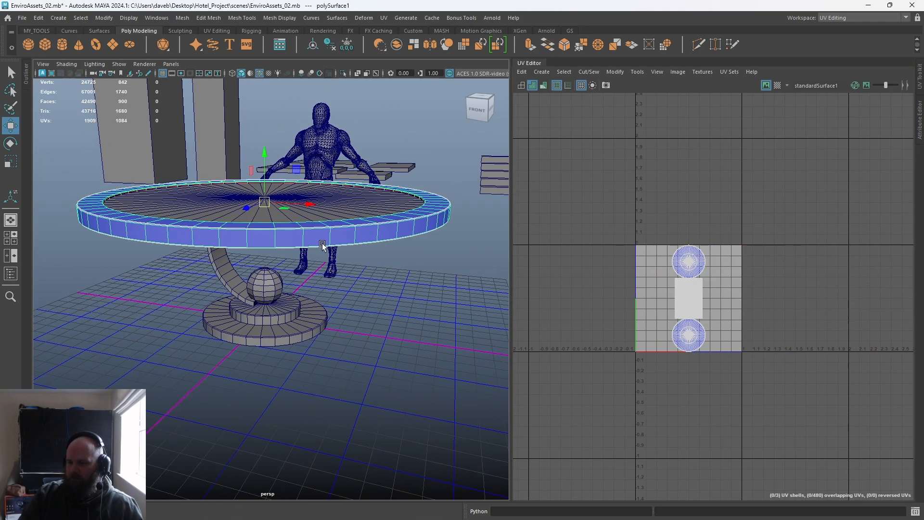
left_click_drag(330, 247, 289, 270, "alt")
left_click_drag(92, 187, 280, 375)
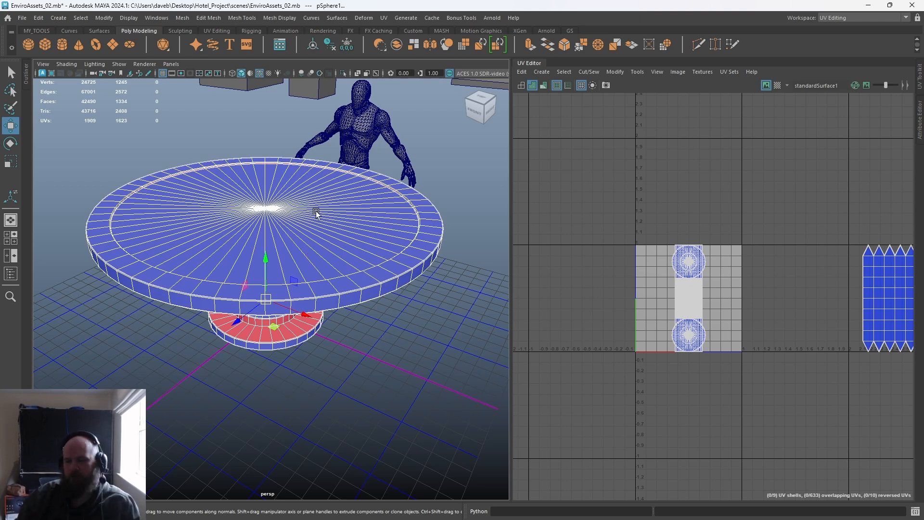
left_click(128, 155)
double_click(207, 183)
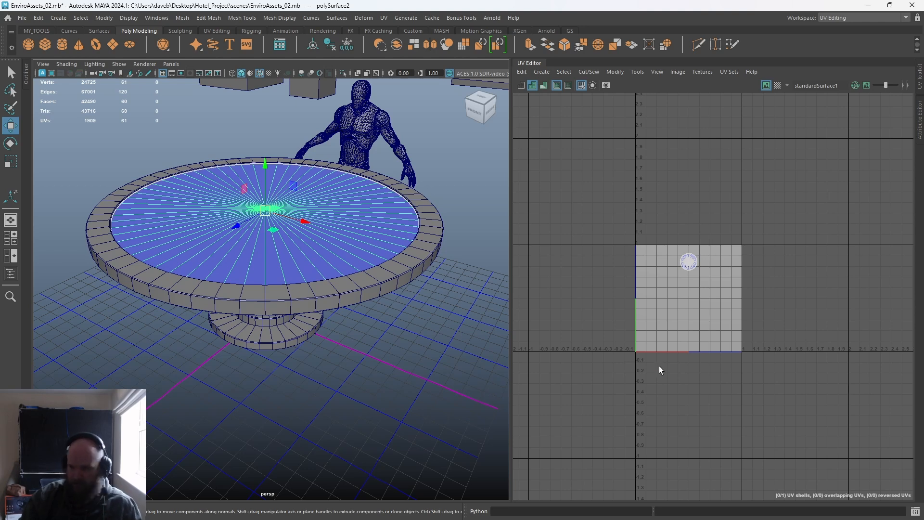
key("f")
scroll(678, 318, "down", 1)
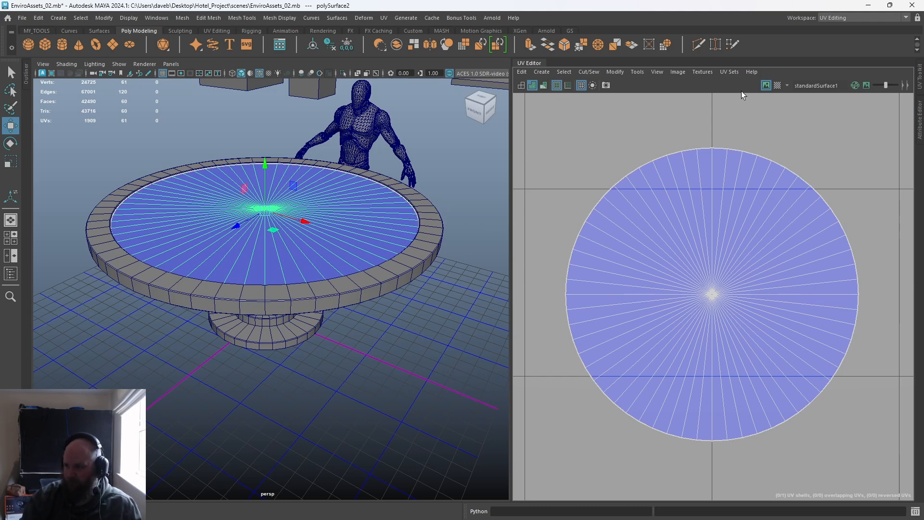
Check the inset disc's UVs for stretching with the checker map, and hide the map again.
left_click(778, 86)
left_click_drag(484, 202, 487, 270, "alt")
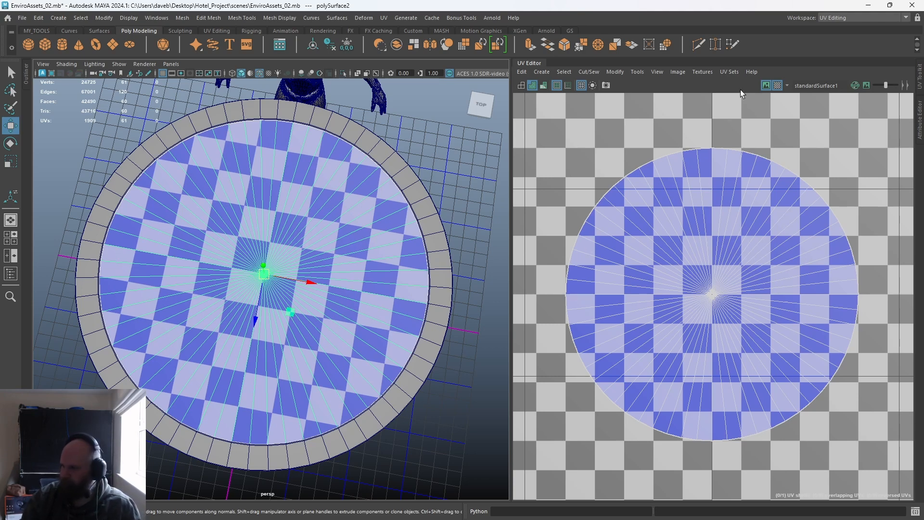
left_click(777, 85)
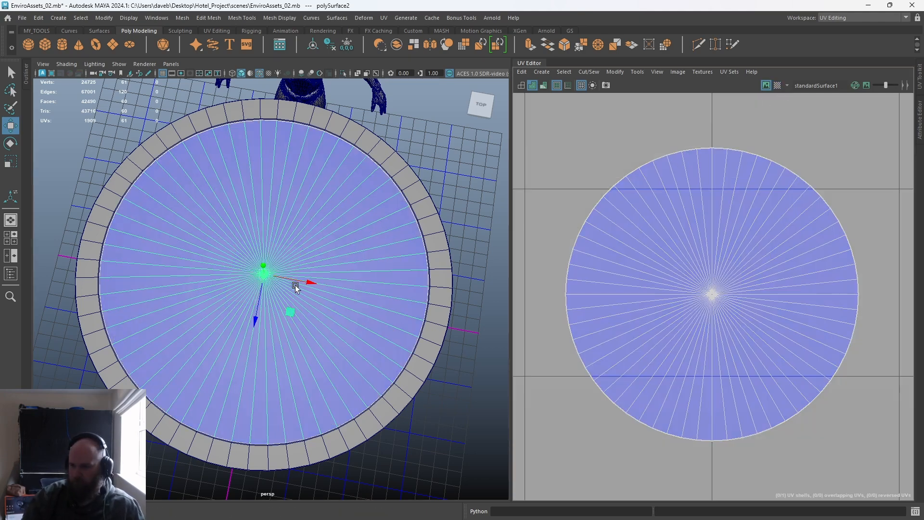
scroll(271, 314, "down", 8)
left_click_drag(254, 367, 235, 318, "alt")
right_click_drag(236, 322, 325, 412, "alt")
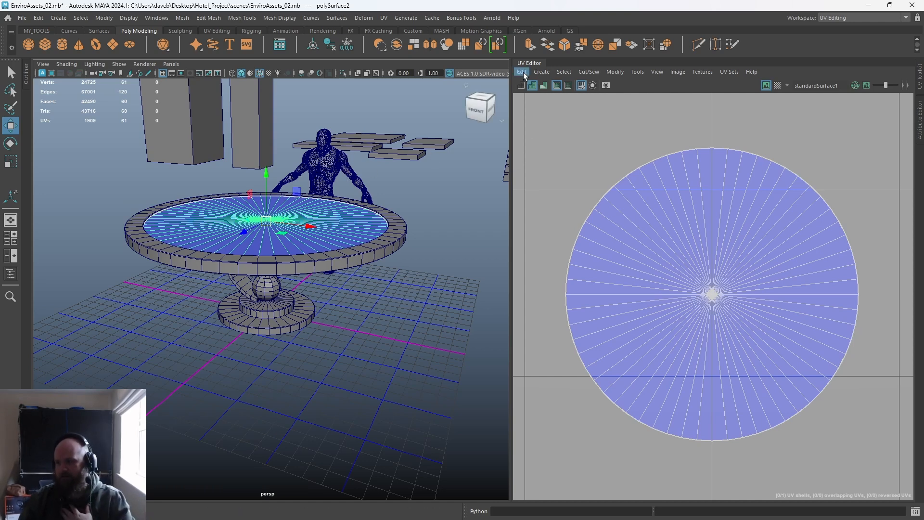
Reset the planar mapping options and apply a planar UV projection from the Y axis to the inset disc.
left_click_drag(512, 98, 488, 98)
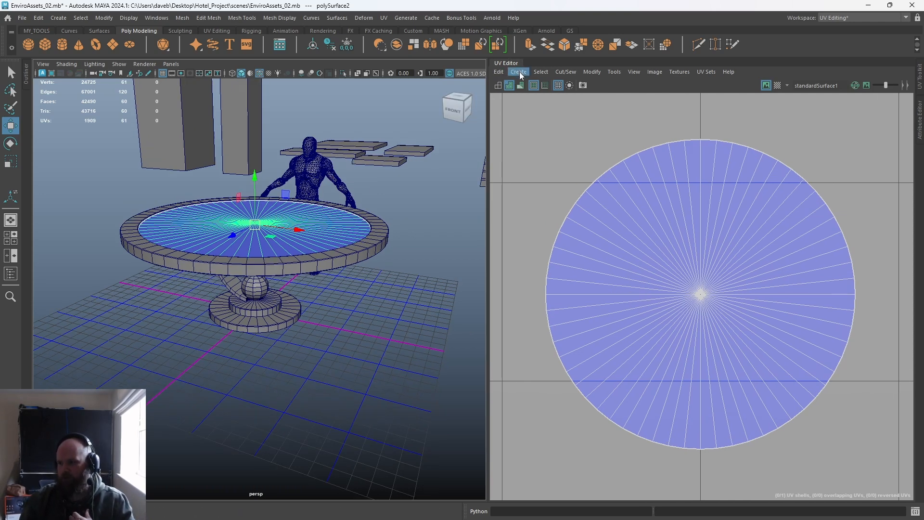
left_click(519, 71)
left_click(609, 149)
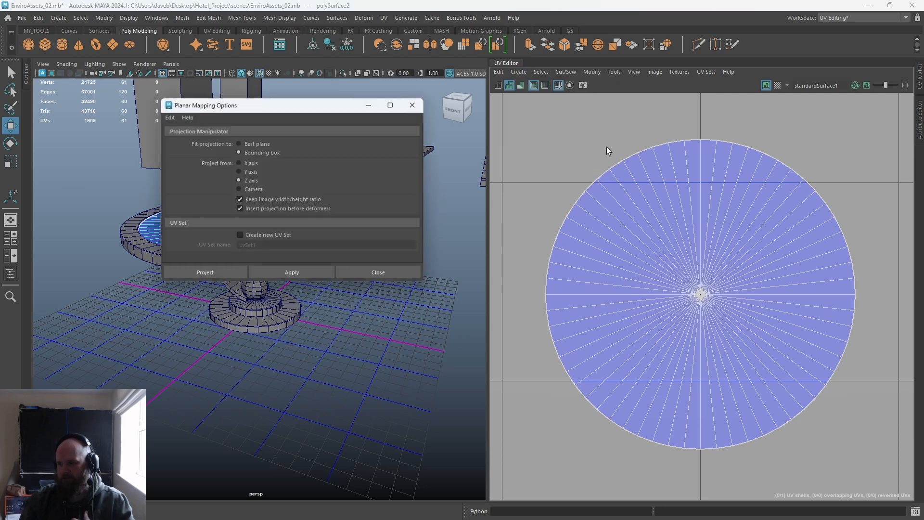
left_click_drag(286, 112, 679, 127)
left_click(563, 133)
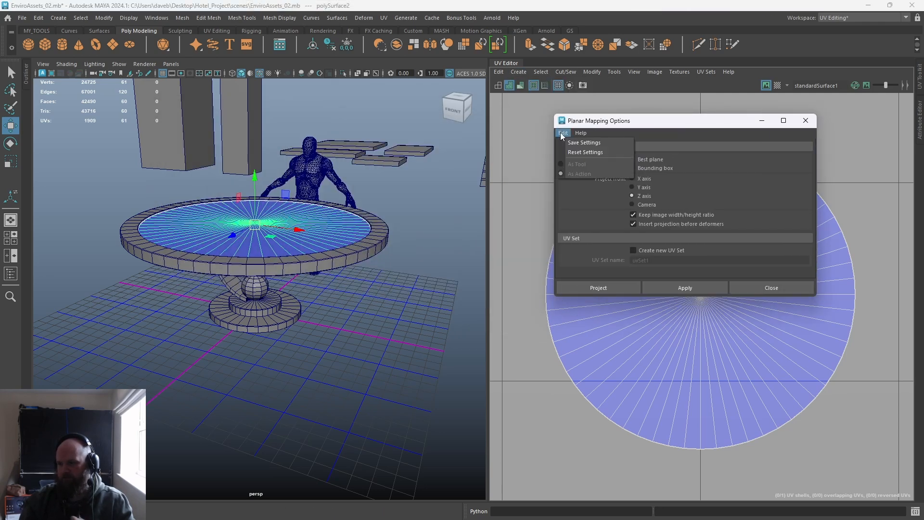
left_click(578, 154)
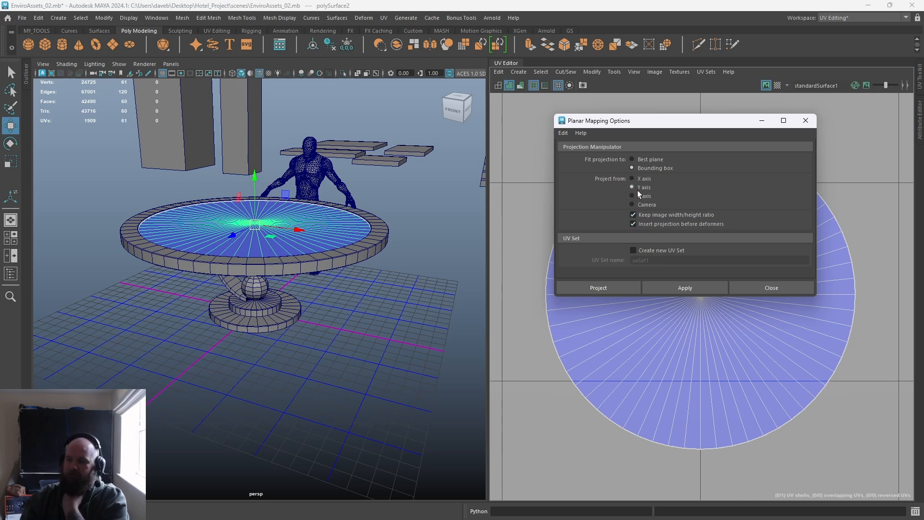
left_click(669, 287)
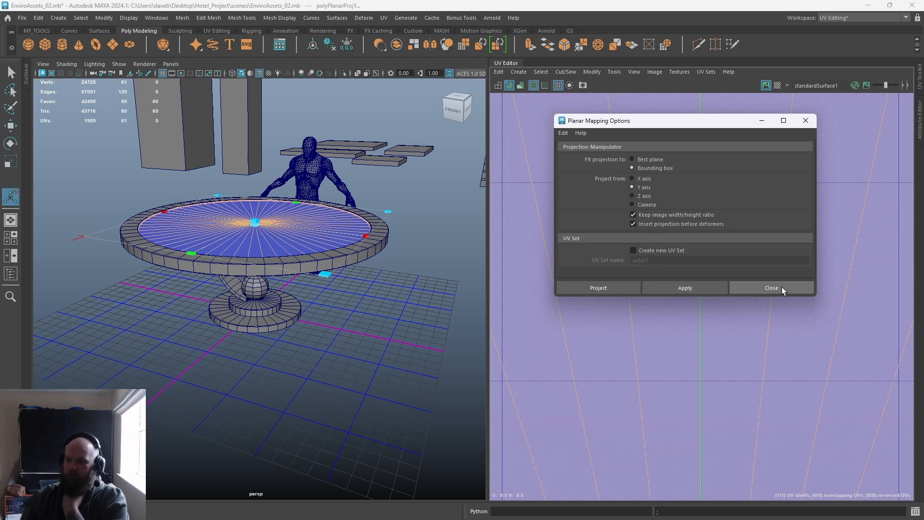
left_click(775, 288)
Move the inset disc's UV shell out of the 0–1 tile to U 1.5, V 2.5.
scroll(675, 277, "down", 10)
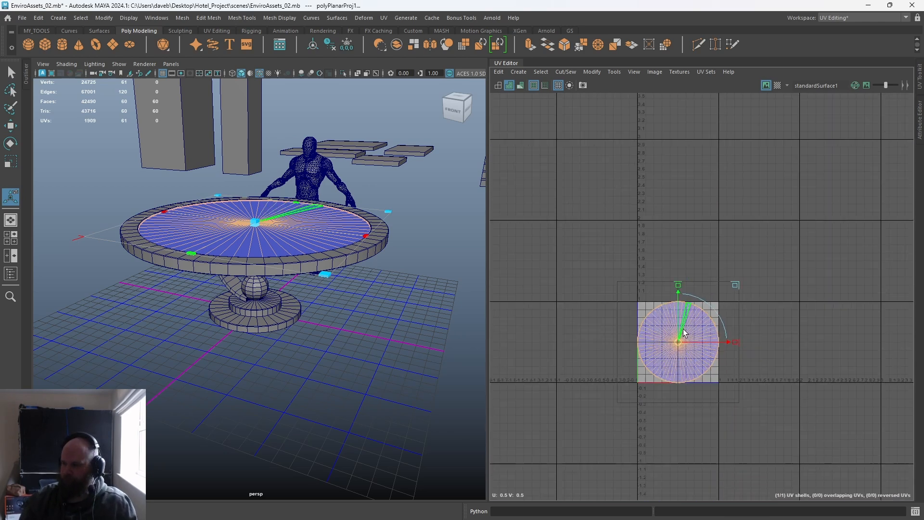
key("w")
left_click_drag(677, 343, 759, 180)
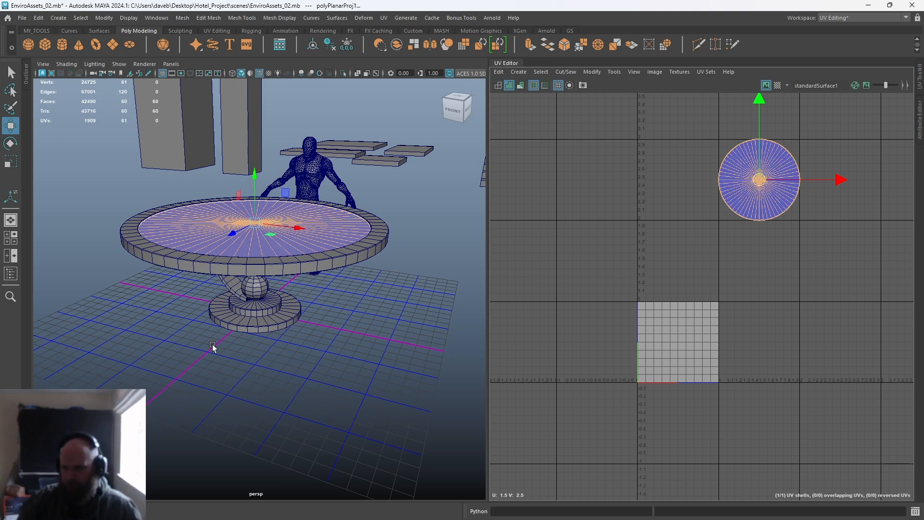
Return to object mode, select the outer tabletop piece and isolate it in the view.
right_click_drag(164, 238, 192, 225)
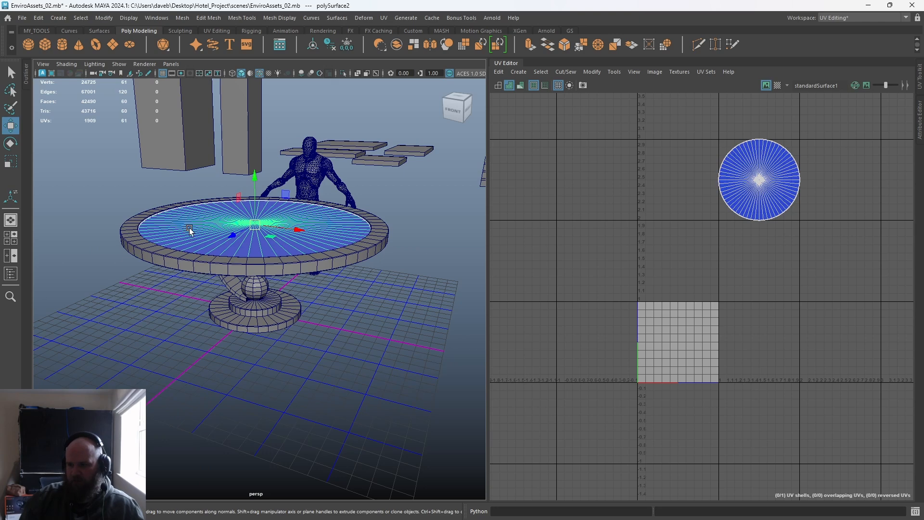
left_click(176, 255)
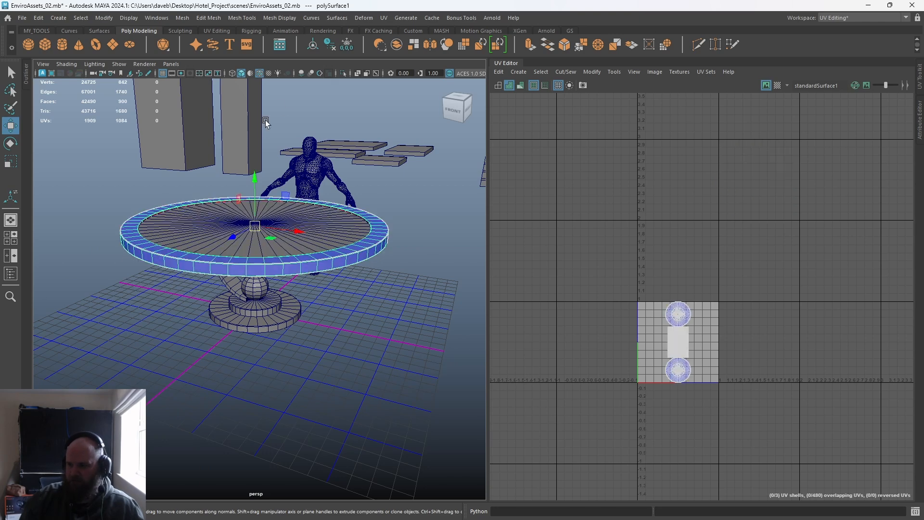
left_click(343, 73)
left_click_drag(264, 167, 262, 206, "alt")
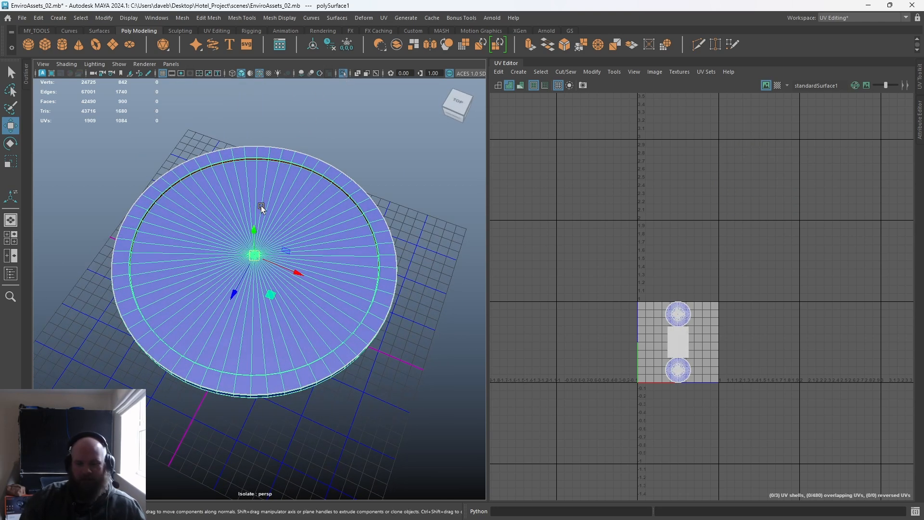
Select the outer tabletop piece's upper disc faces, central underside disc and the wide underside ring around it.
right_click_drag(251, 237, 297, 267, "alt")
left_click_drag(297, 267, 298, 243, "alt")
left_click_drag(289, 288, 251, 215, "alt")
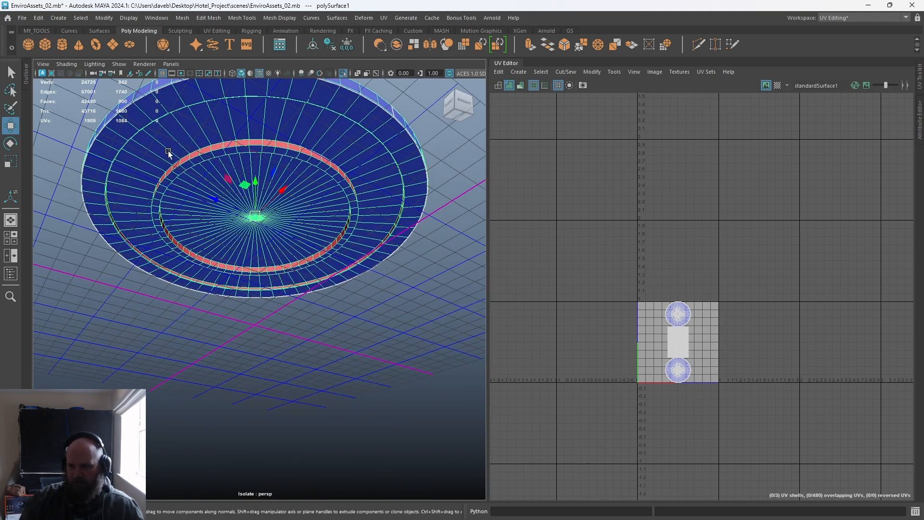
left_click_drag(192, 173, 194, 210, "alt")
right_click_drag(194, 210, 196, 233)
mouse_move(302, 156)
left_mouse_down()
mouse_move(185, 219)
mouse_move(276, 225)
left_mouse_up()
left_click(281, 192)
left_click_drag(281, 193, 299, 213, "alt")
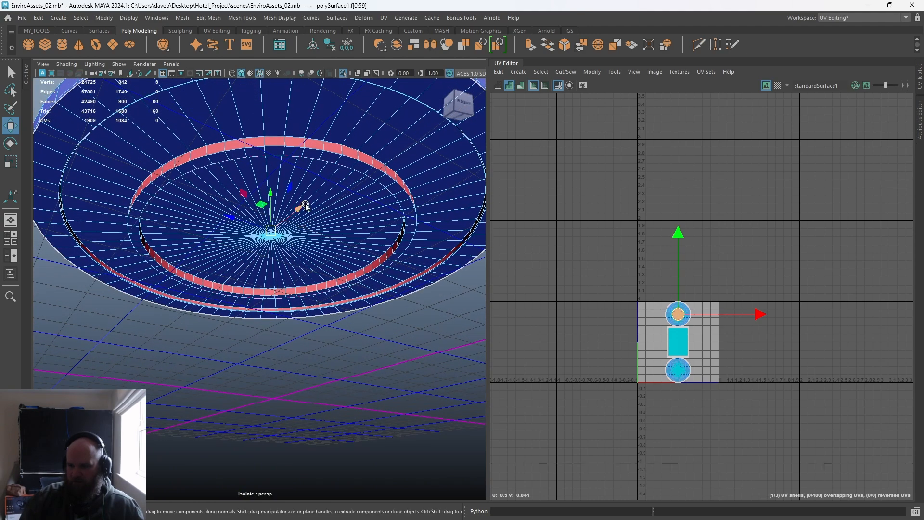
mouse_move(216, 211)
left_mouse_down("alt")
mouse_move(246, 204)
mouse_move(247, 188)
mouse_move(266, 277)
mouse_move(257, 199)
left_mouse_up("alt")
left_click(214, 102, "shift")
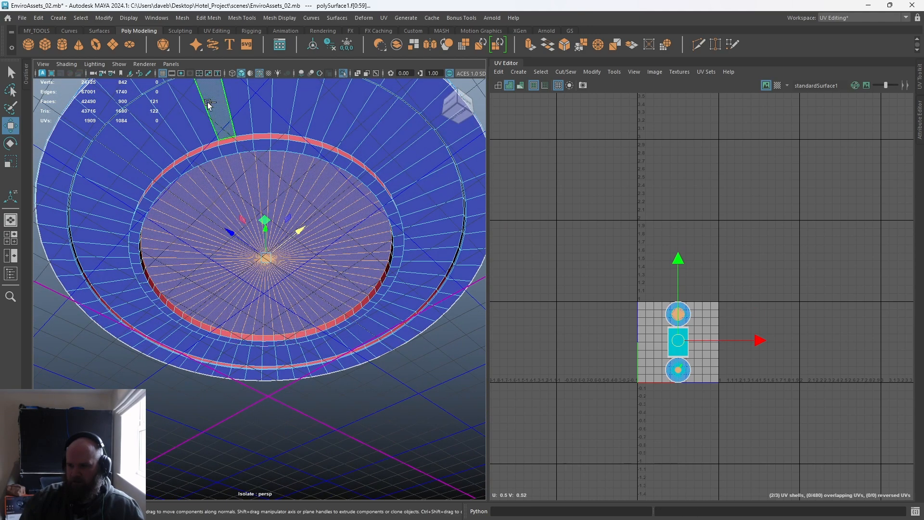
double_click(198, 106, "shift")
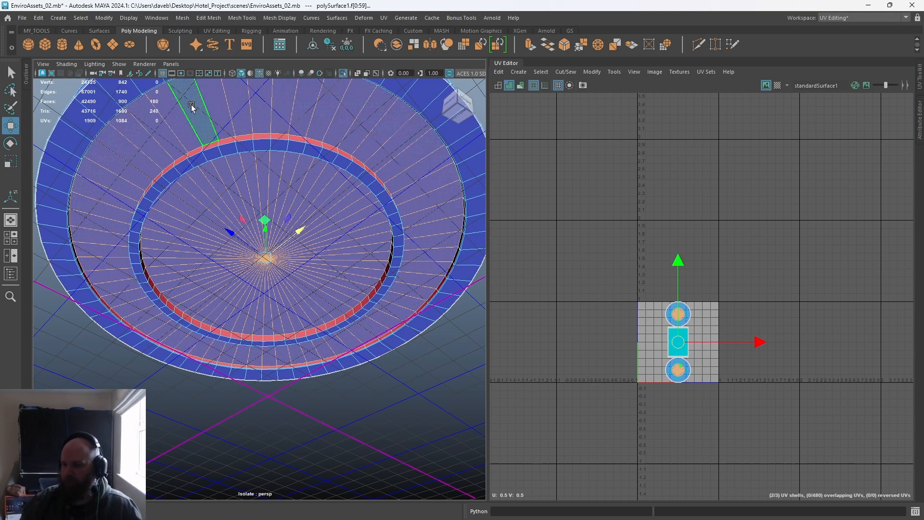
left_click_drag(256, 193, 357, 152, "alt")
Apply a Y-axis planar UV projection to the selected tabletop faces and move their shells up to U 0.5, V 2.5.
left_click(519, 72)
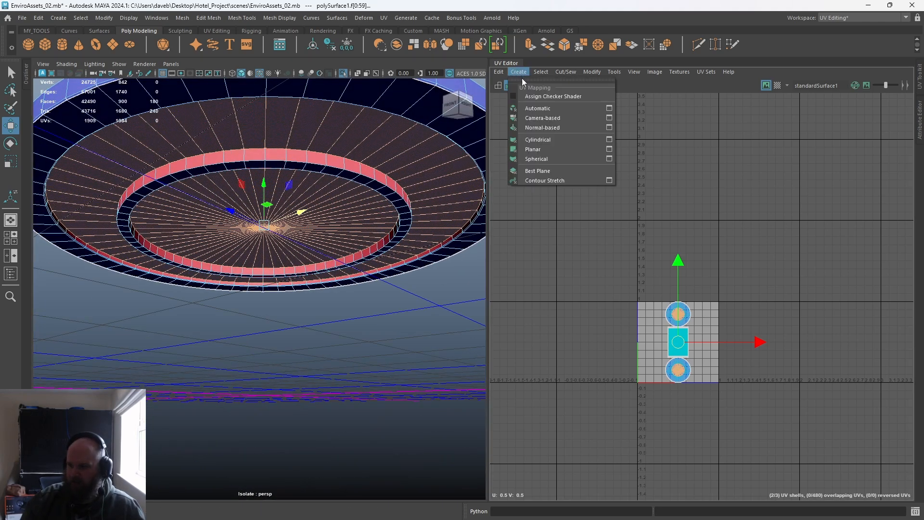
left_click(609, 149)
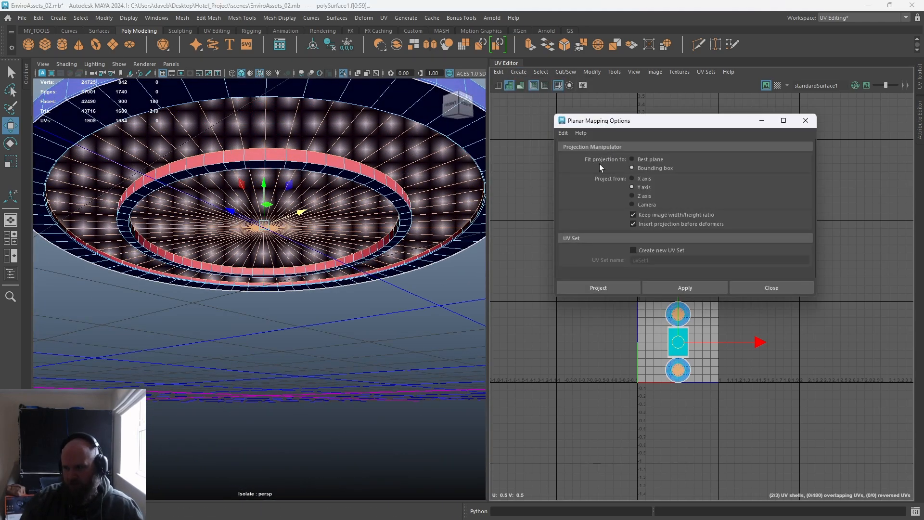
left_click(684, 287)
left_click(737, 287)
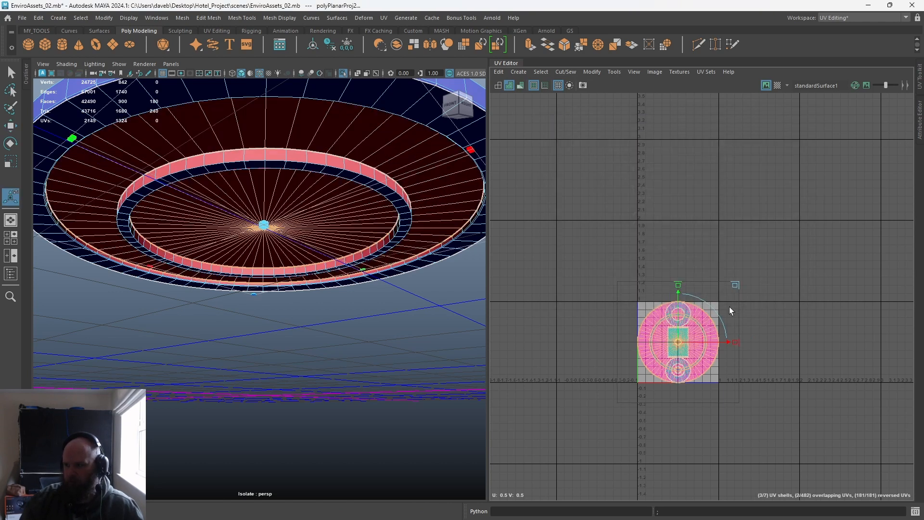
left_click_drag(677, 345, 679, 182)
right_click_drag(668, 151, 684, 326, "alt")
middle_click_drag(667, 317, 667, 377, "alt")
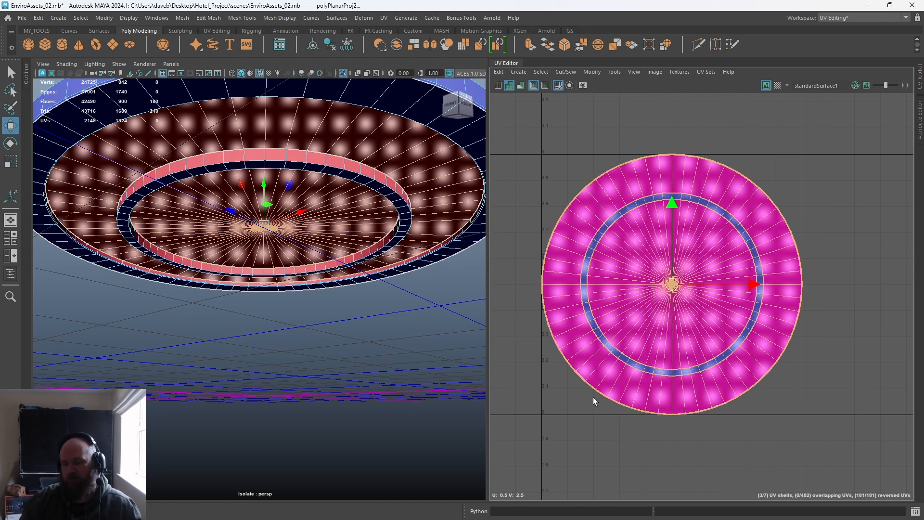
Select the central underside disc and ring shells, move them to U -0.5, V 2.5 and flip them.
left_click_drag(310, 368, 268, 418, "alt")
right_click_drag(263, 284, 202, 272, "alt")
left_click_drag(293, 295, 291, 160, "alt")
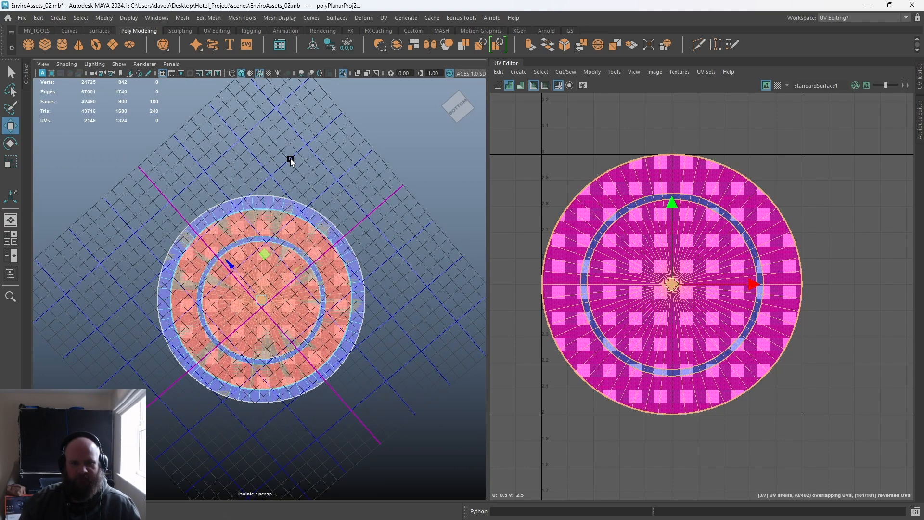
left_click(640, 306)
left_click(577, 323, "shift")
left_click_drag(754, 284, 448, 288)
key("a")
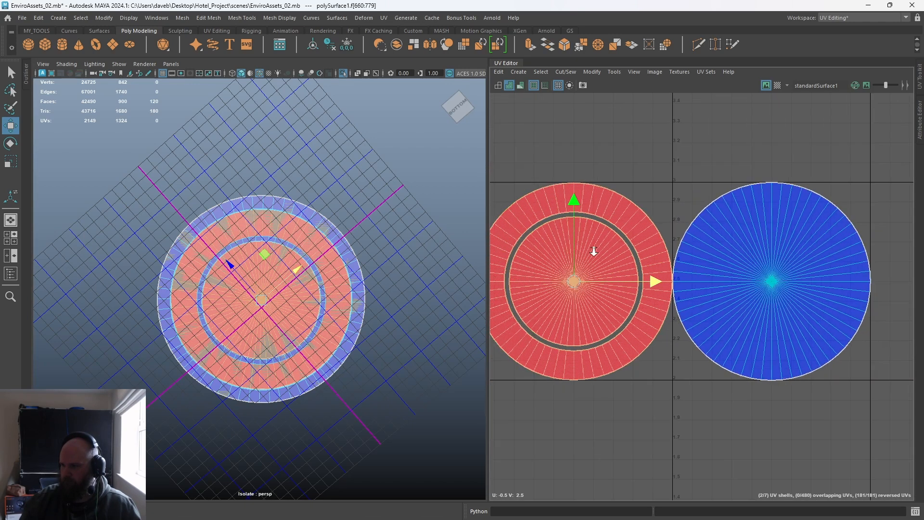
left_click(593, 71)
left_click(603, 118)
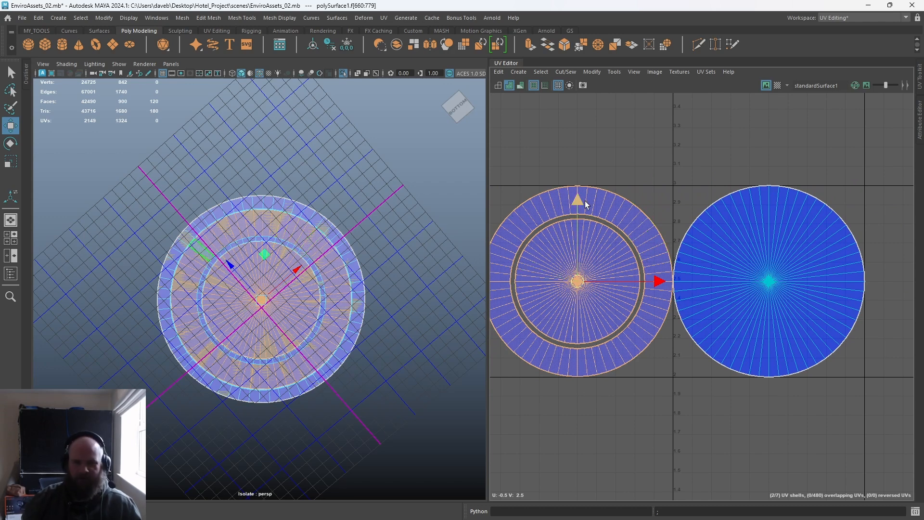
Return to object mode and turn off isolation to view the outer tabletop piece together with the rest of the table.
scroll(709, 280, "down", 5)
middle_click_drag(633, 402, 513, 289, "alt")
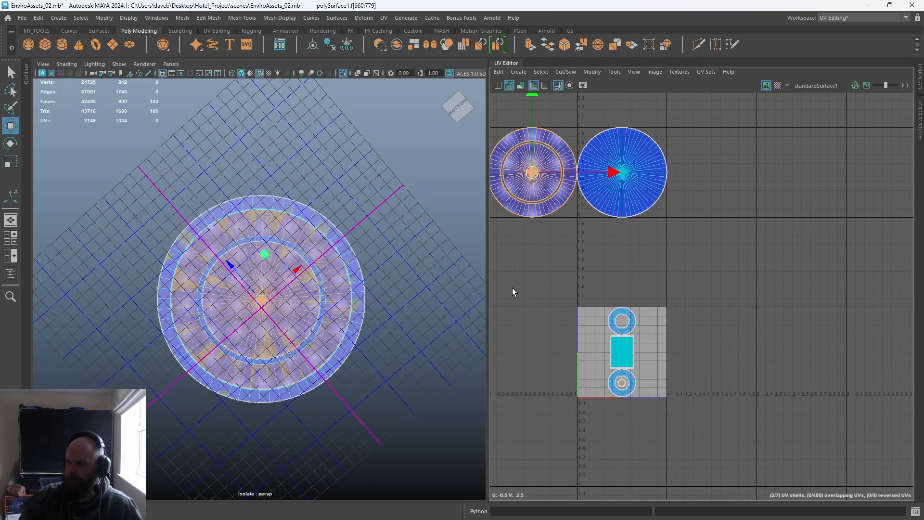
right_click_drag(242, 244, 309, 198)
left_click(345, 71)
left_click_drag(325, 251, 287, 296, "alt")
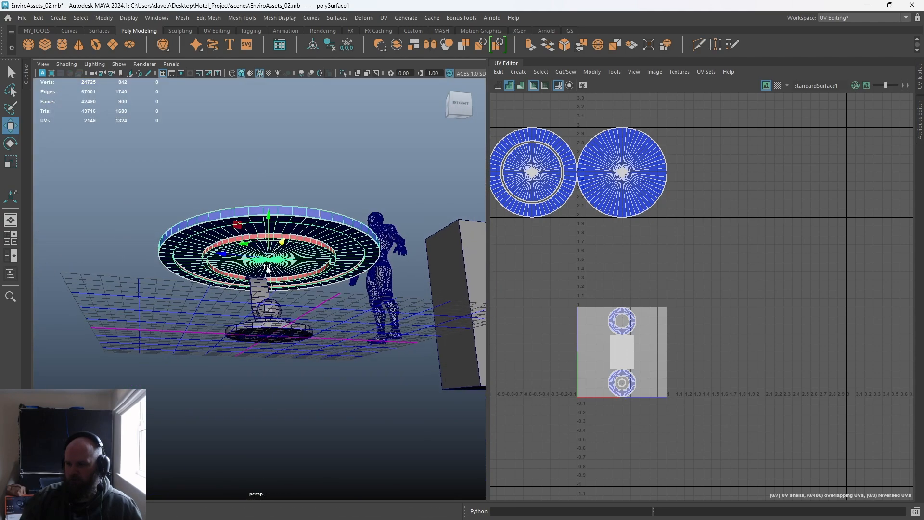
right_click_drag(288, 297, 328, 330, "alt")
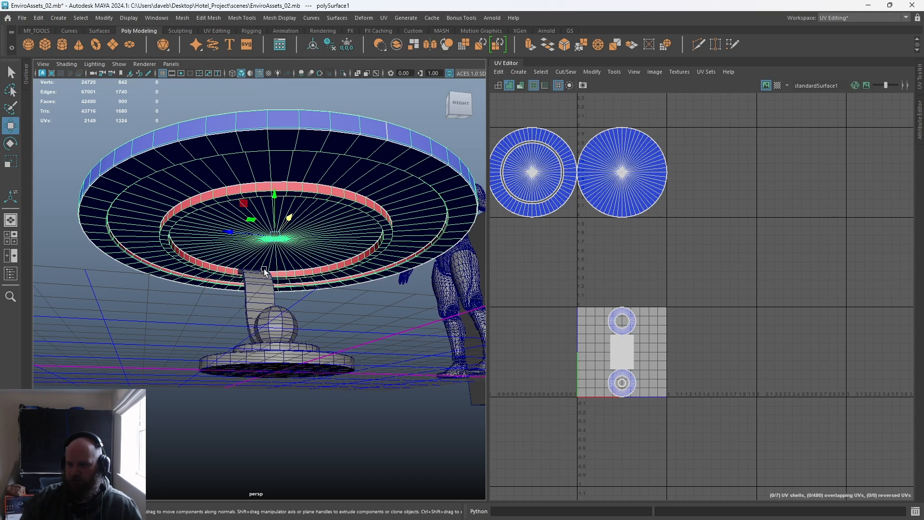
left_click_drag(330, 221, 315, 348, "alt")
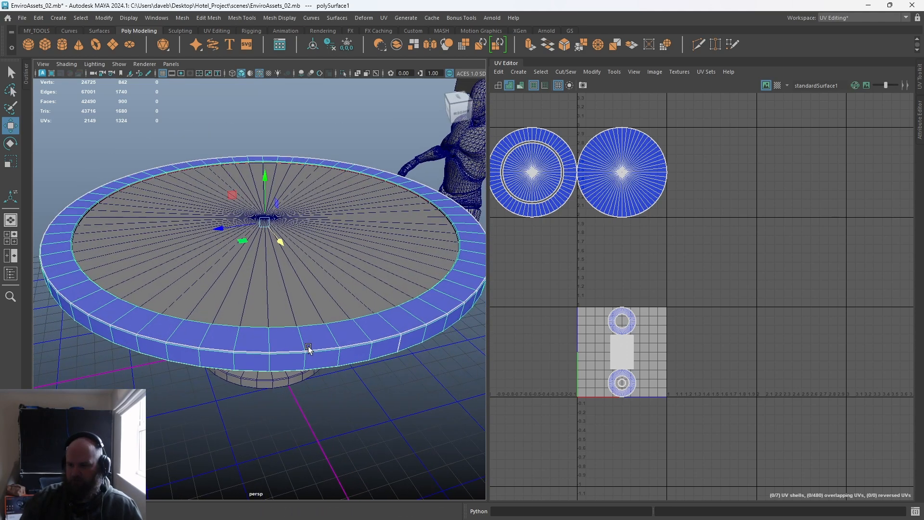
right_click_drag(315, 348, 304, 377, "alt")
left_click_drag(303, 378, 286, 383, "alt")
Select the loop of outer side faces around the edge of the tabletop.
right_click_drag(243, 348, 243, 272)
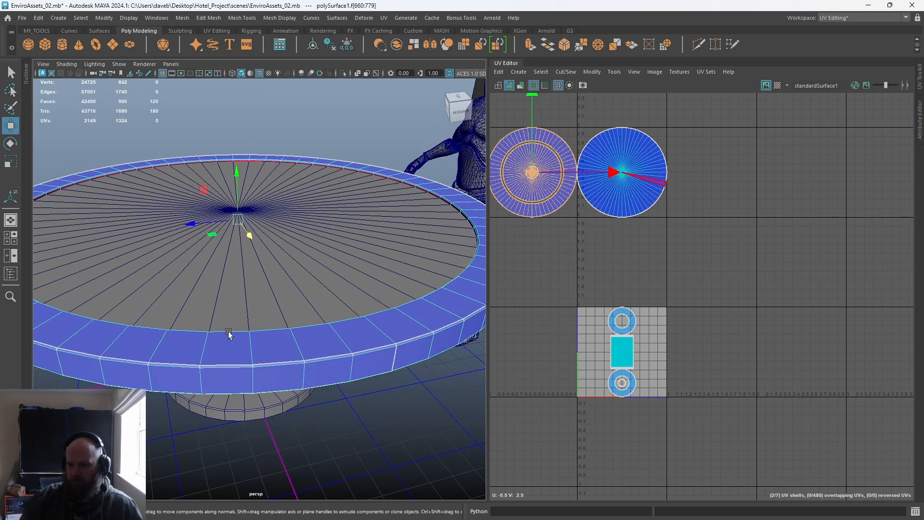
double_click(295, 378)
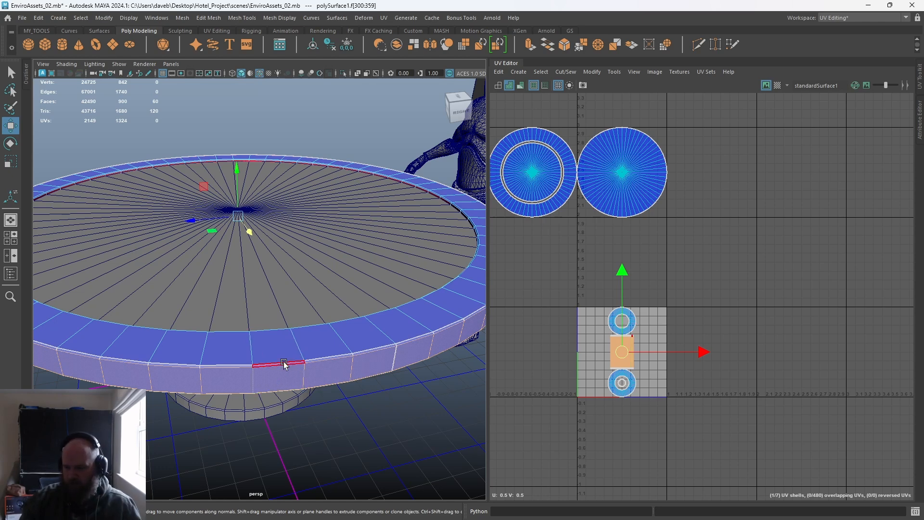
right_click_drag(314, 375, 227, 301, "alt")
middle_click_drag(227, 302, 367, 274, "alt")
key("q")
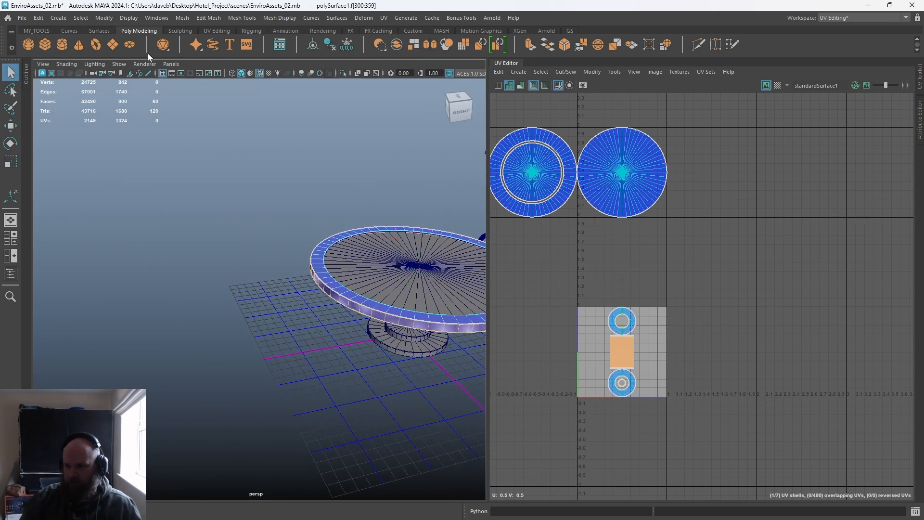
Create a large polygon plane beside the table and smooth it with 4 divisions.
left_click(120, 44)
left_click_drag(145, 328, 334, 398)
middle_click_drag(334, 398, 397, 414, "alt")
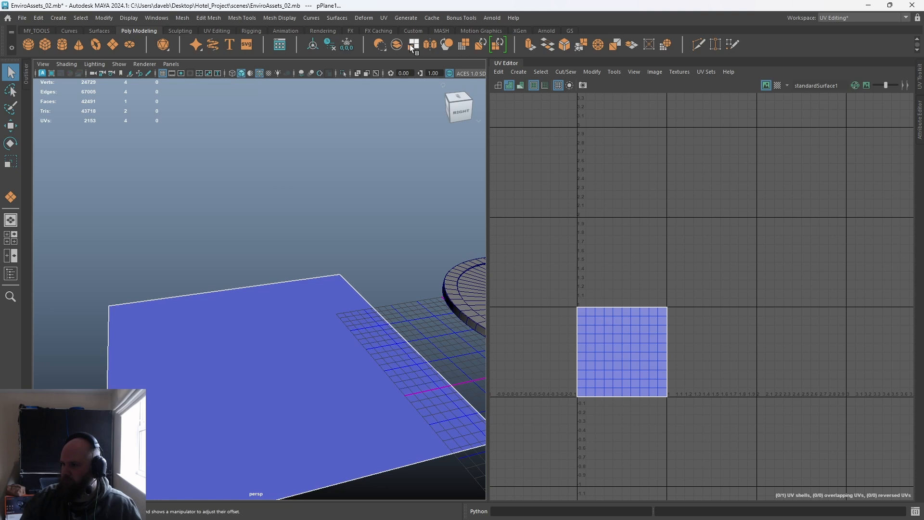
left_click(447, 44)
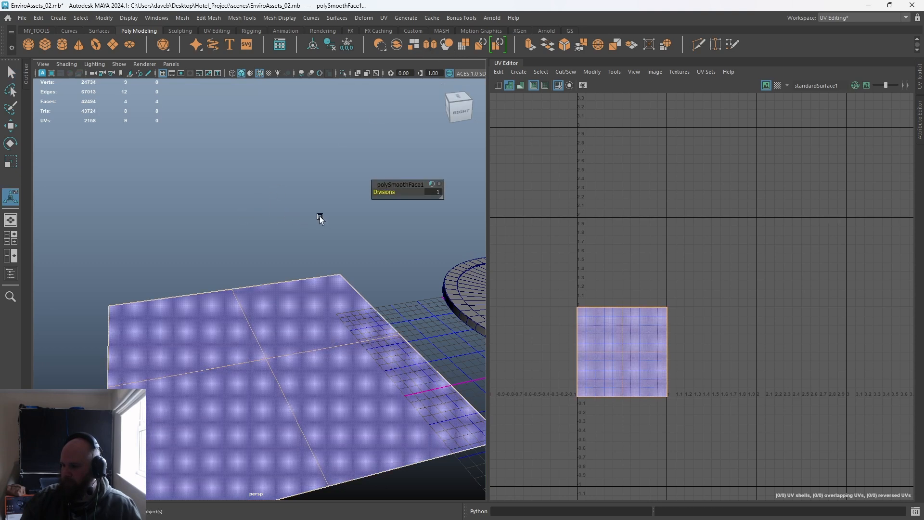
left_click_drag(391, 187, 639, 213)
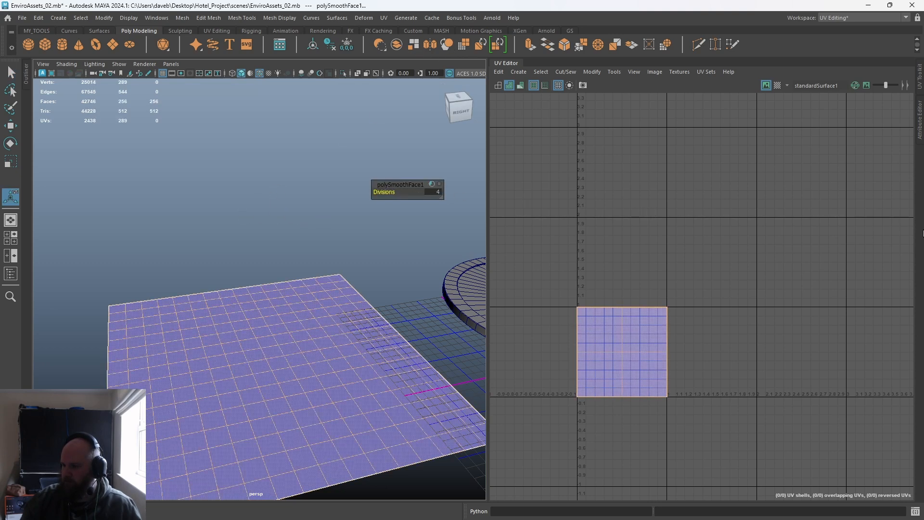
left_click(305, 241)
Select one face near the middle of the plane and grow the selection outward four times.
left_click_drag(306, 241, 241, 225, "alt")
right_click(242, 225)
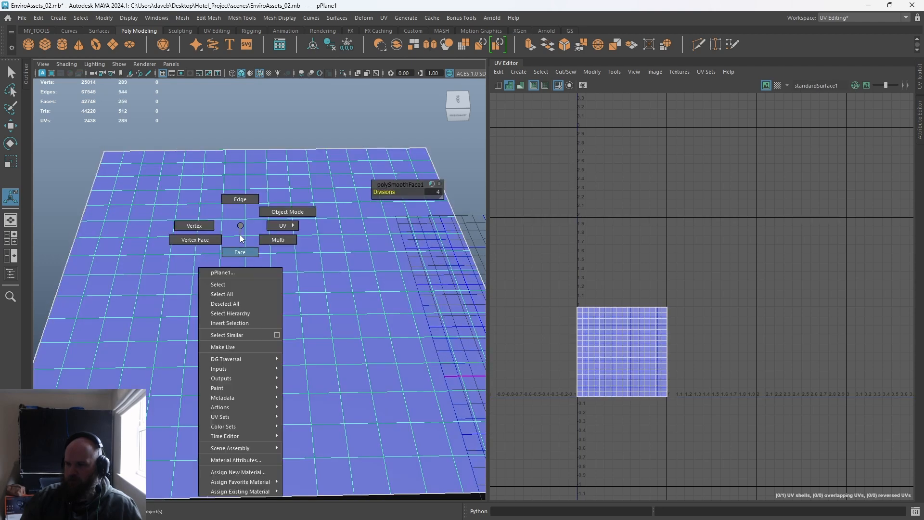
left_click(240, 252)
left_click(260, 260)
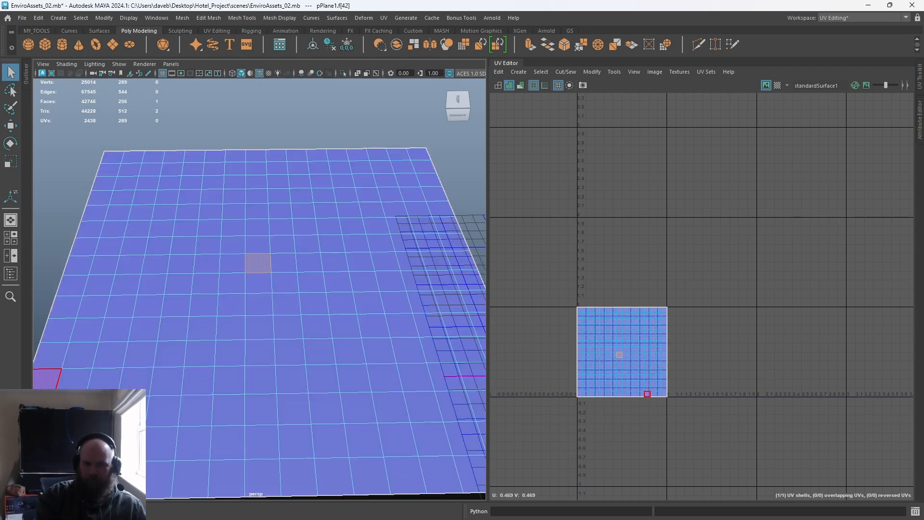
key("shift+period")
key("shift+period")
key("shift+period")
key("shift+period")
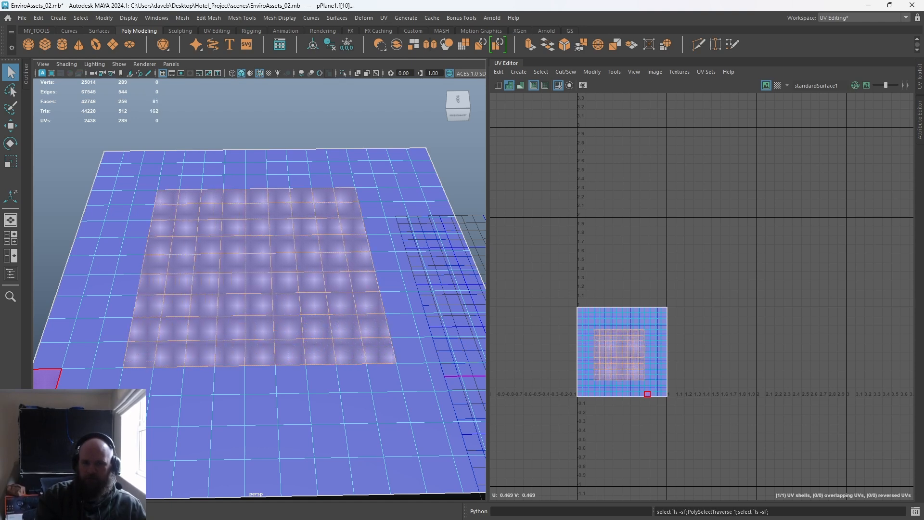
Shrink and grow the plane's face selection repeatedly, ending with only the starting face selected.
key("shift+comma")
key("shift+comma")
key("shift+comma")
key("shift+comma")
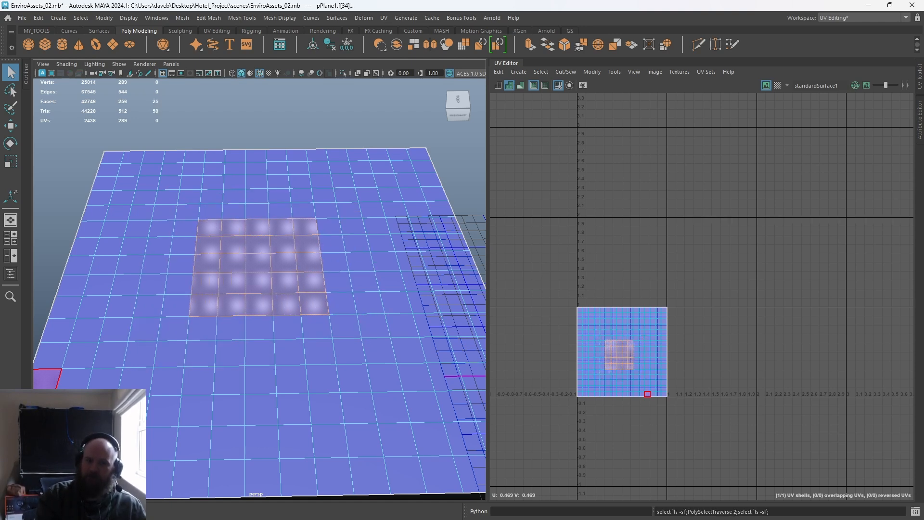
key("shift+period")
key("shift+period")
key("shift+period")
key("shift+comma")
key("shift+comma")
key("shift+comma")
key("shift+period")
key("shift+period")
key("shift+period")
key("shift+comma")
key("shift+comma")
key("shift+comma")
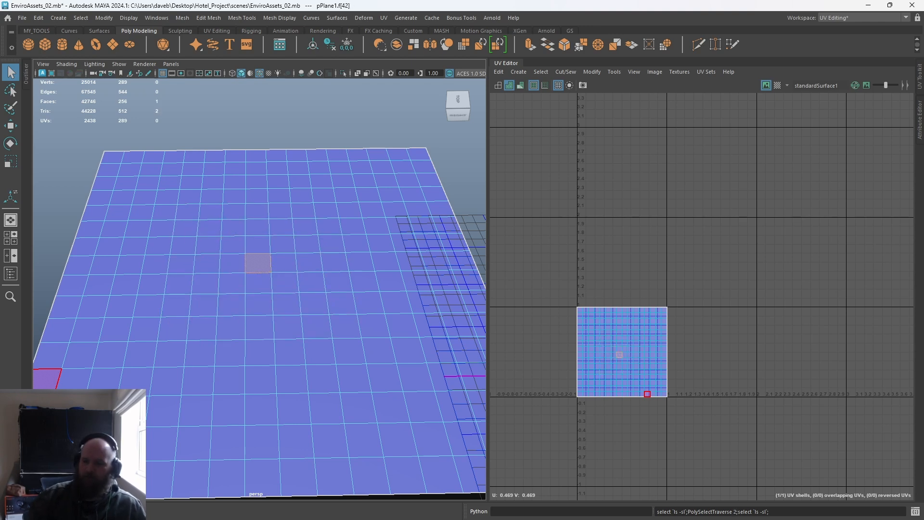
Extend the selection to the full row of faces across the plane and grow it to 13 rows.
double_click(103, 265, "shift")
key("shift+period")
key("shift+period")
key("shift+period")
key("shift+period")
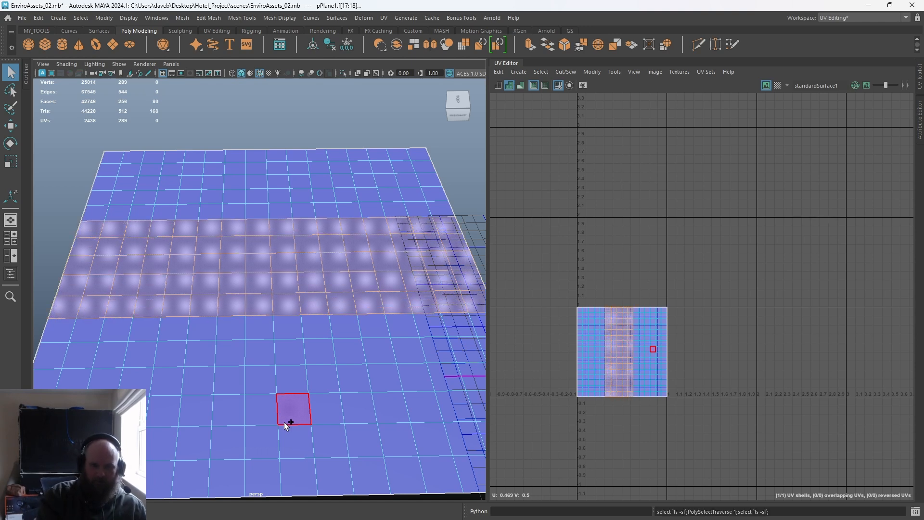
key("shift+period")
key("shift+period")
key("shift+period")
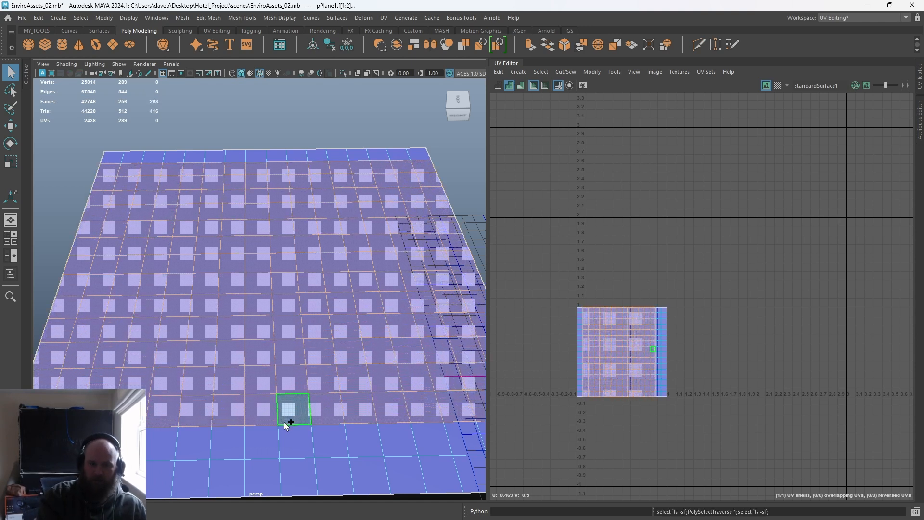
Return to object mode and delete the subdivided plane.
right_click_drag(128, 248, 189, 230)
key("Delete")
middle_click_drag(270, 282, 178, 269, "alt")
right_click_drag(177, 268, 262, 291, "alt")
left_click_drag(262, 291, 183, 172, "alt")
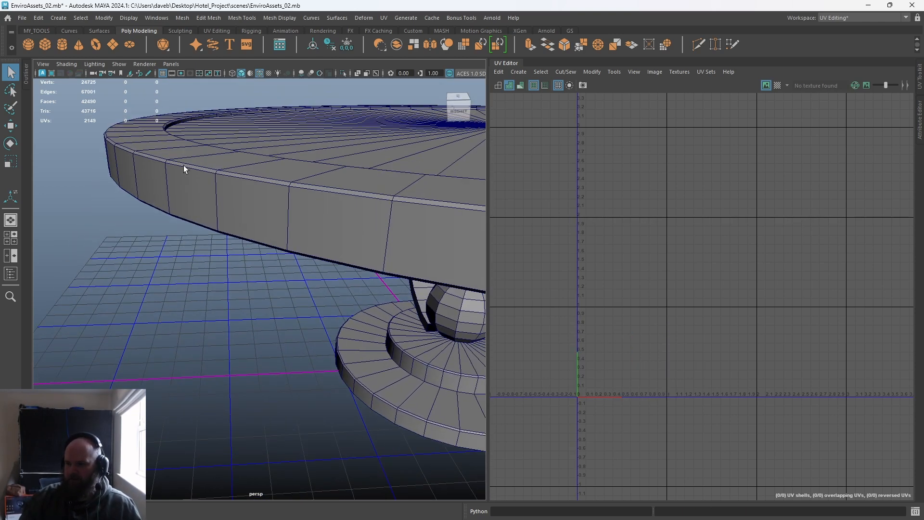
Select the outer tabletop piece, isolate it and select its loop of outer side faces.
left_click(181, 140)
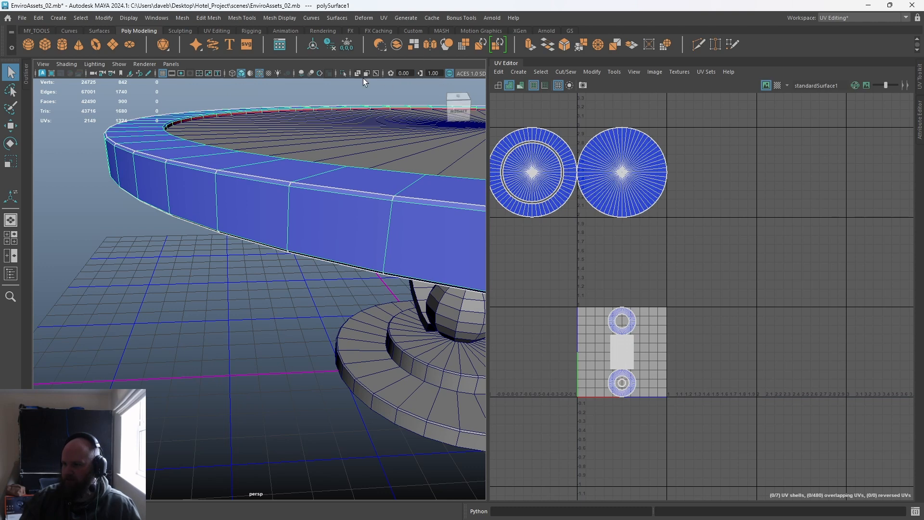
left_click(343, 72)
right_click_drag(132, 162, 143, 177)
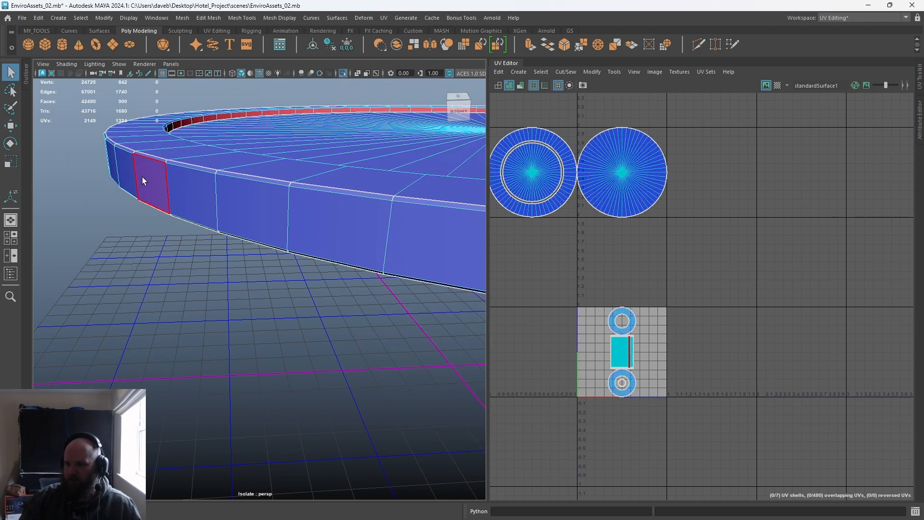
double_click(197, 200, "shift")
Examine the tabletop's raised rim, inner wall and underside edges around the selected side faces.
right_click_drag(366, 236, 340, 227, "alt")
left_click_drag(340, 227, 274, 250, "alt")
right_click_drag(275, 250, 236, 247, "alt")
middle_click_drag(236, 247, 402, 235, "alt")
left_click_drag(402, 235, 229, 239, "alt")
middle_click_drag(230, 239, 309, 226, "alt")
right_click_drag(309, 226, 351, 292, "alt")
left_click_drag(351, 293, 366, 279, "alt")
middle_click_drag(366, 280, 296, 223, "alt")
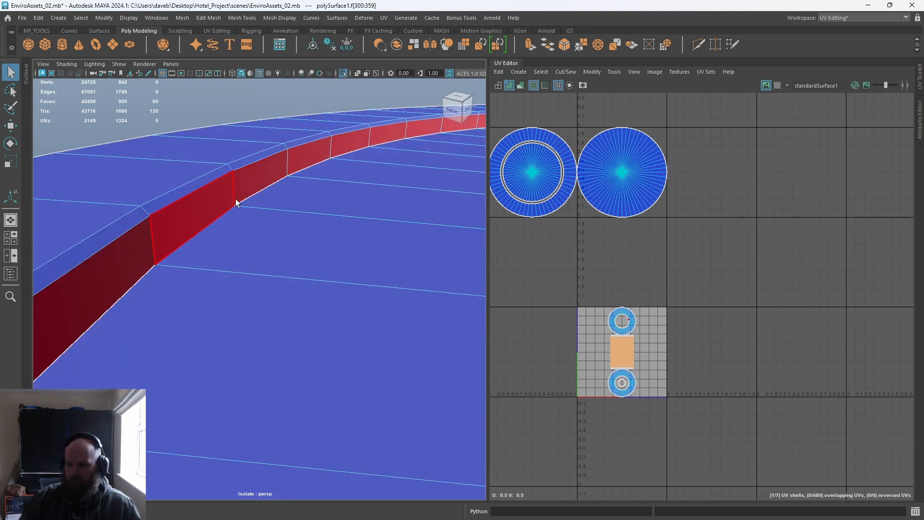
left_click_drag(140, 294, 161, 318, "alt")
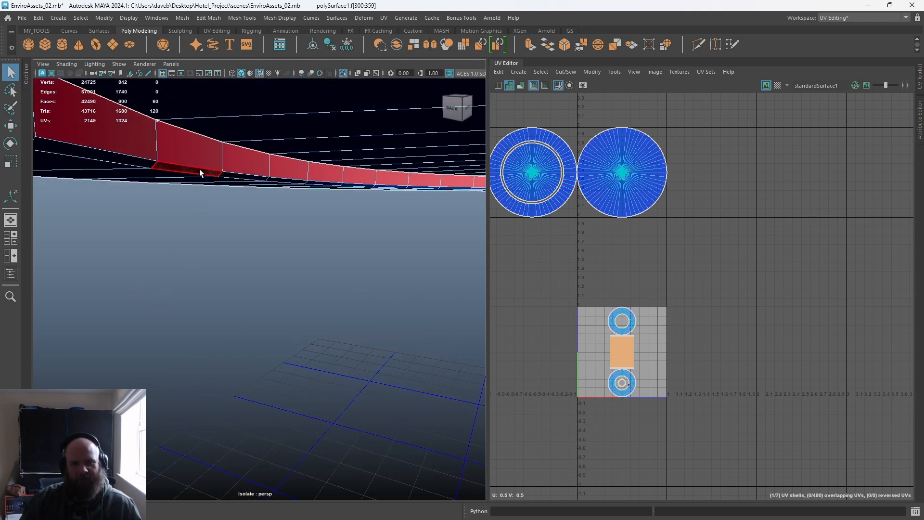
left_click_drag(140, 210, 240, 139, "alt")
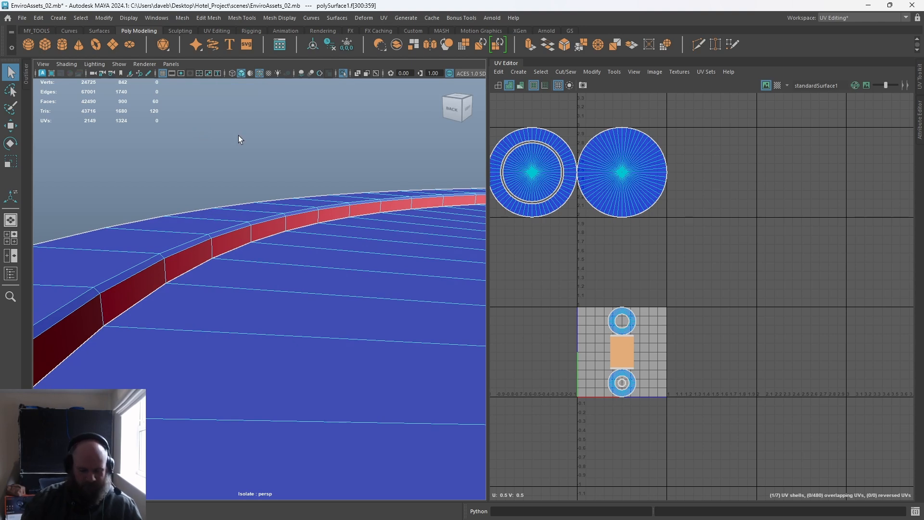
Grow the side-face selection across the rim's bevels, top and inner wall, stopping before the upper disc faces.
key("shift+period")
key("shift+period")
key("shift+period")
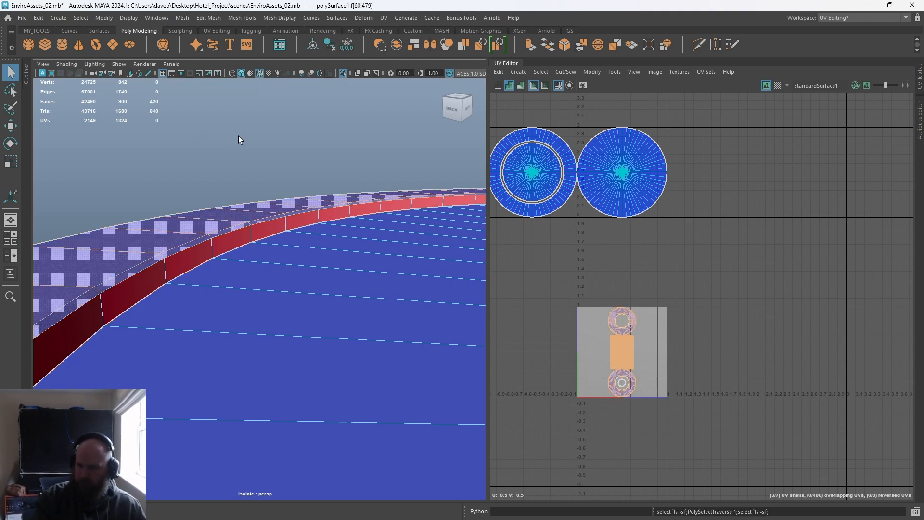
left_click_drag(239, 136, 213, 192, "alt")
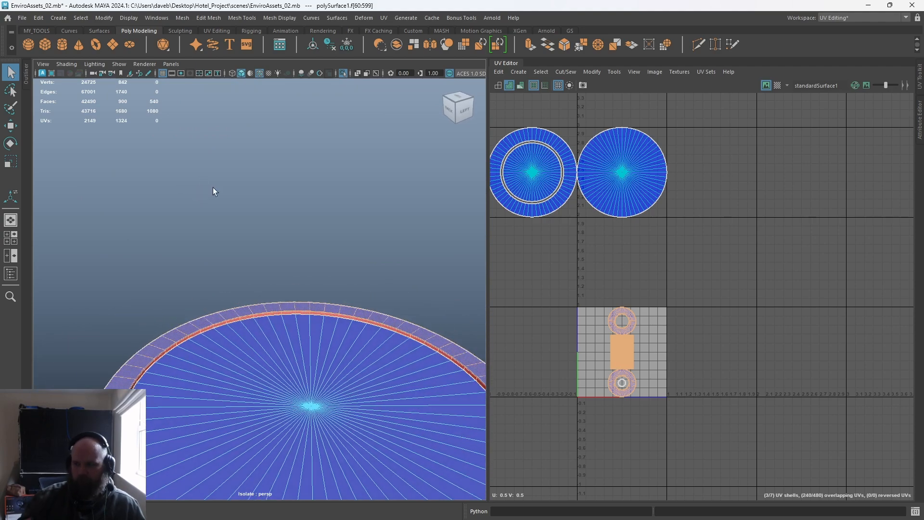
left_click_drag(210, 336, 181, 340, "alt")
left_click_drag(117, 268, 162, 280, "alt")
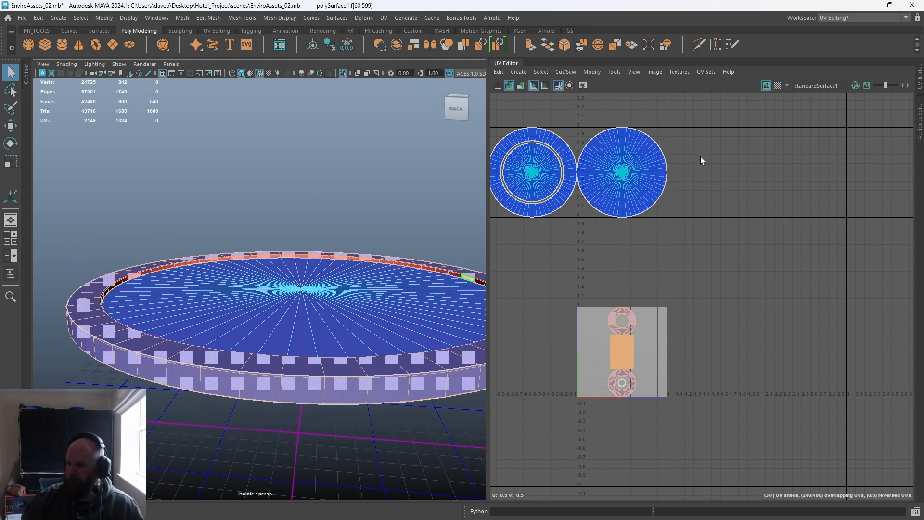
Select the tabletop's upper disc faces and apply a planar UV projection to them.
left_click(518, 72)
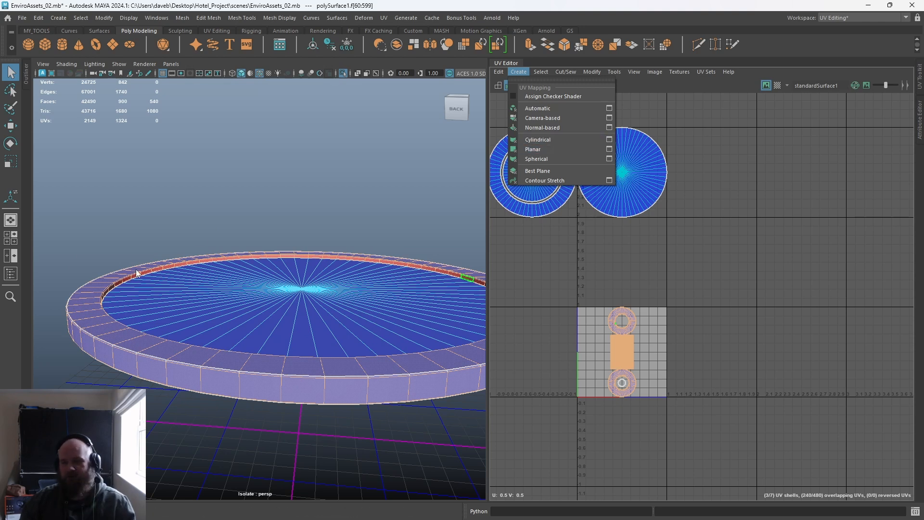
right_click_drag(268, 246, 316, 215)
right_click_drag(302, 245, 303, 277)
mouse_move(316, 274)
left_mouse_down()
mouse_move(255, 271)
mouse_move(315, 314)
mouse_move(337, 268)
left_mouse_up()
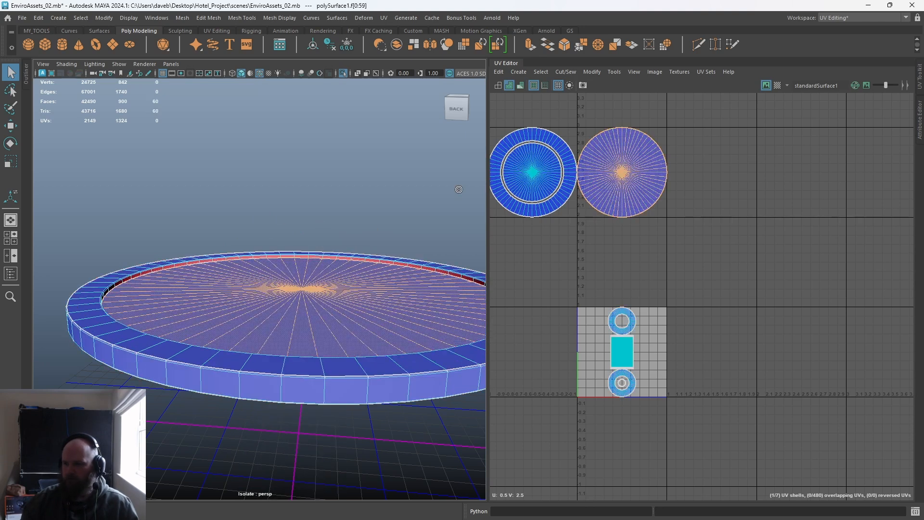
left_click(521, 75)
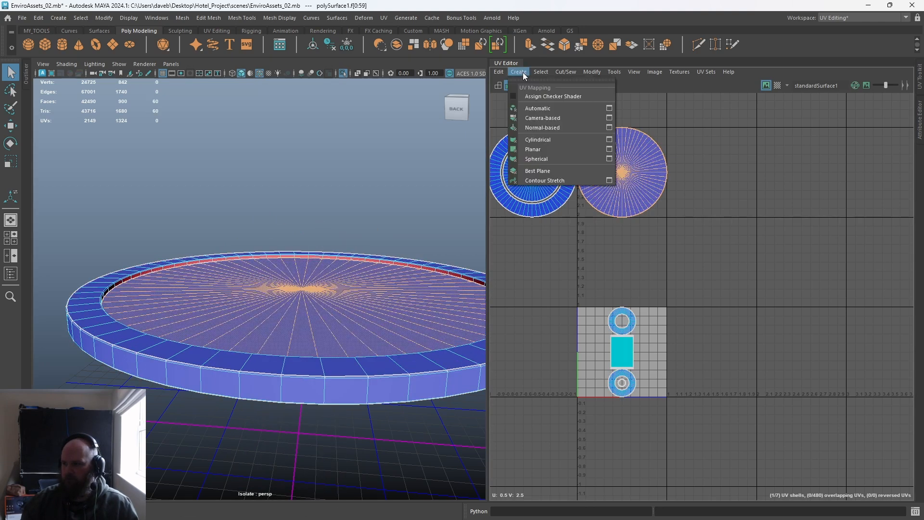
left_click(548, 155)
left_click_drag(320, 155, 250, 165, "alt")
right_click_drag(250, 165, 217, 165, "alt")
middle_click_drag(217, 165, 191, 117, "alt")
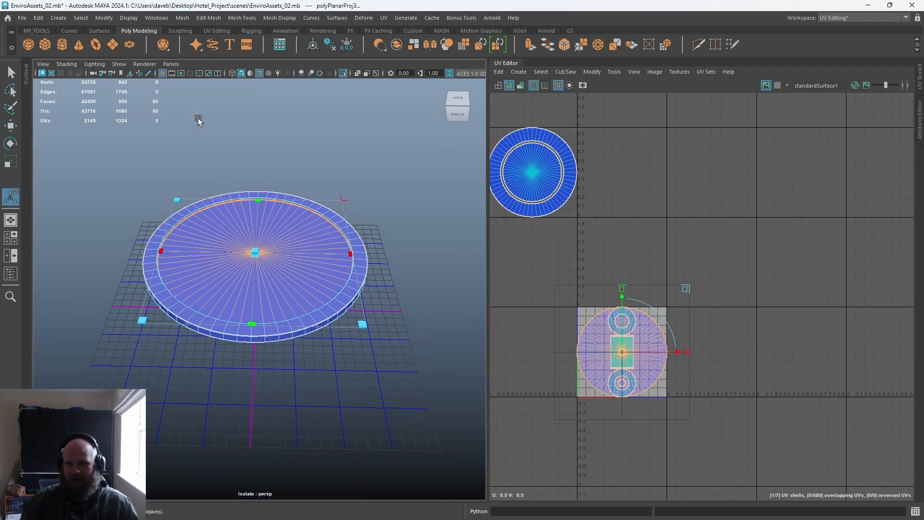
right_click_drag(192, 117, 283, 183, "alt")
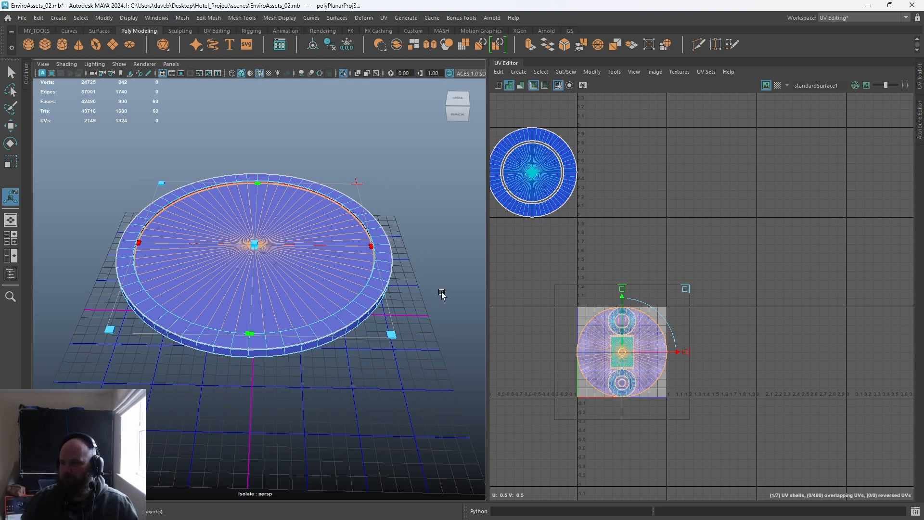
Undo the planar projection and the disc selection to get back to the grown rim face selection.
key("ctrl+z")
key("ctrl+z")
key("ctrl+z")
key("ctrl+z")
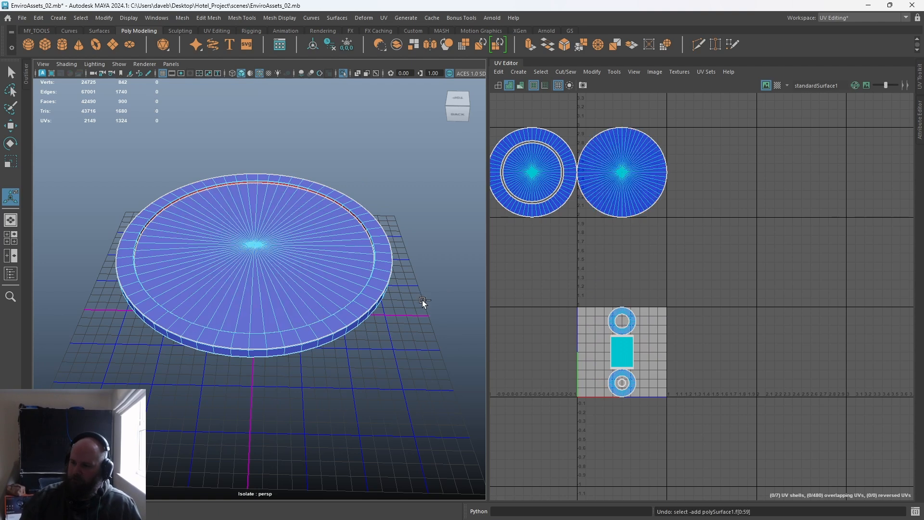
left_click_drag(390, 344, 356, 359, "alt")
Try a cylindrical UV projection on the selected rim faces, inspect the rim and undo the projection.
left_click(519, 72)
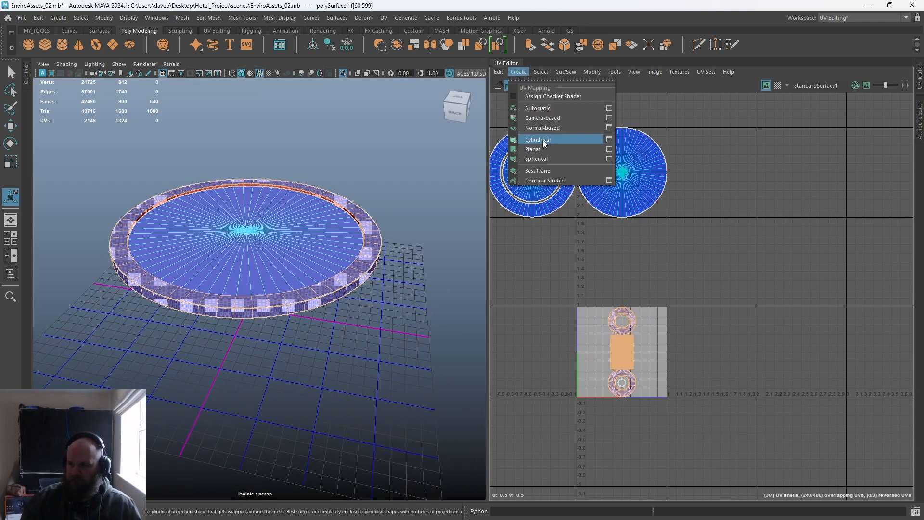
left_click(543, 144)
right_click_drag(305, 229, 345, 293, "alt")
left_click_drag(345, 293, 289, 289, "alt")
middle_click_drag(289, 290, 204, 336, "alt")
right_click_drag(204, 337, 264, 363, "alt")
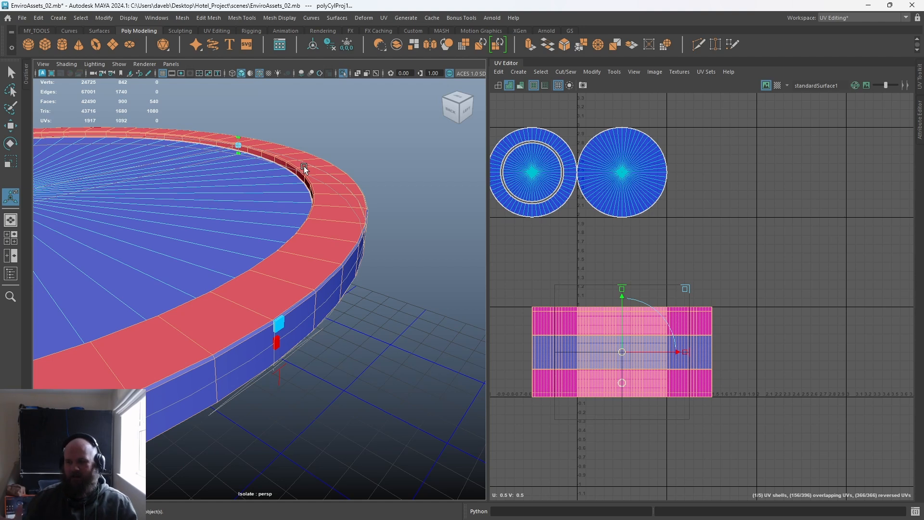
key("ctrl+z")
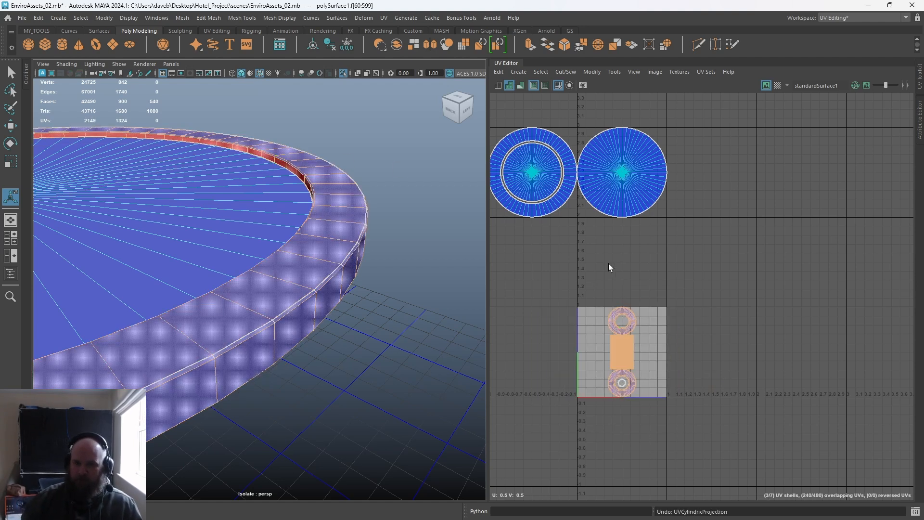
Apply a cylindrical UV projection to the selected rim faces of the tabletop.
middle_click_drag(621, 325, 636, 285, "alt")
scroll(635, 286, "up", 1)
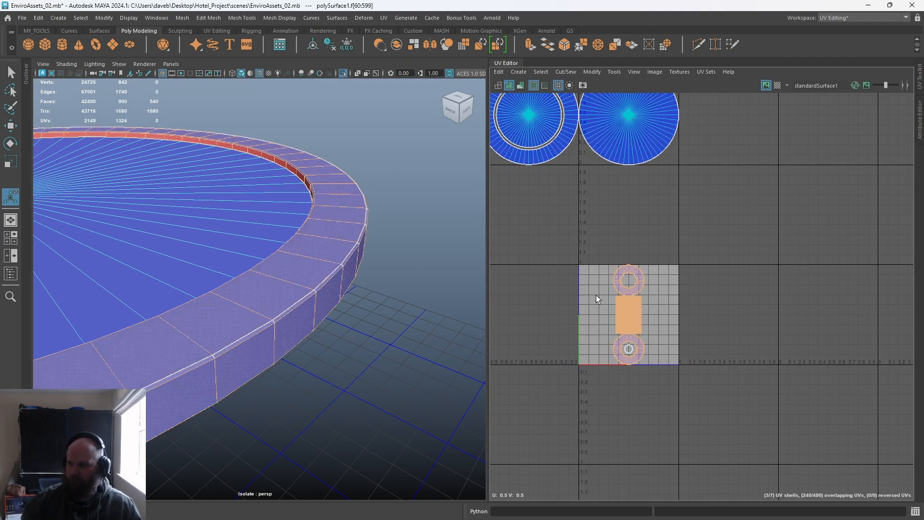
left_click(517, 73)
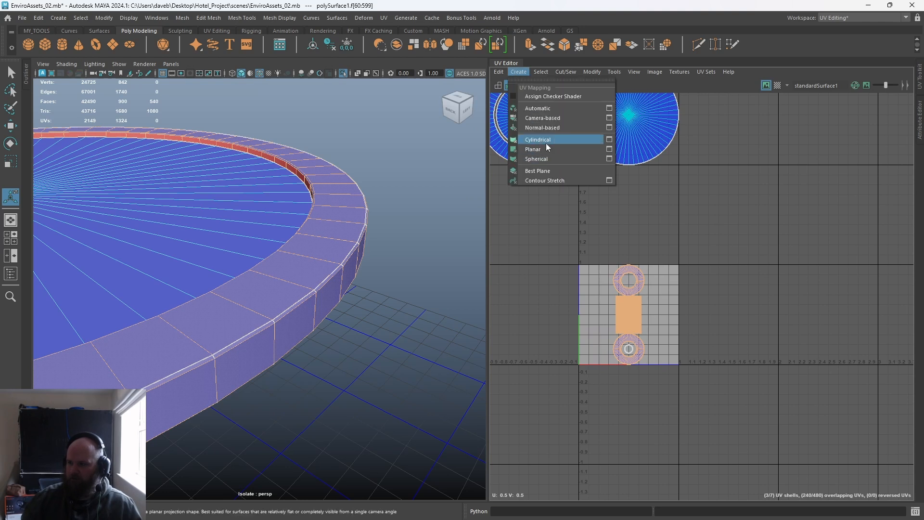
left_click(546, 146)
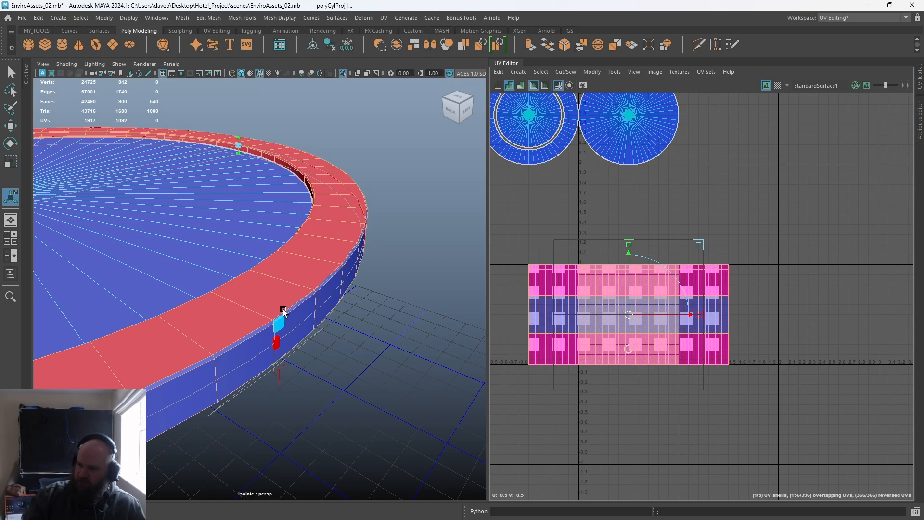
Examine how the cylindrical projection wraps the rim from several perspective angles and in the side view.
left_click_drag(242, 279, 366, 289, "alt")
left_click_drag(226, 332, 242, 252, "alt")
right_click_drag(242, 252, 303, 256, "alt")
middle_click_drag(304, 255, 296, 328, "alt")
left_click_drag(296, 328, 290, 286, "alt")
middle_click_drag(291, 286, 251, 277, "alt")
right_click_drag(252, 276, 339, 392, "alt")
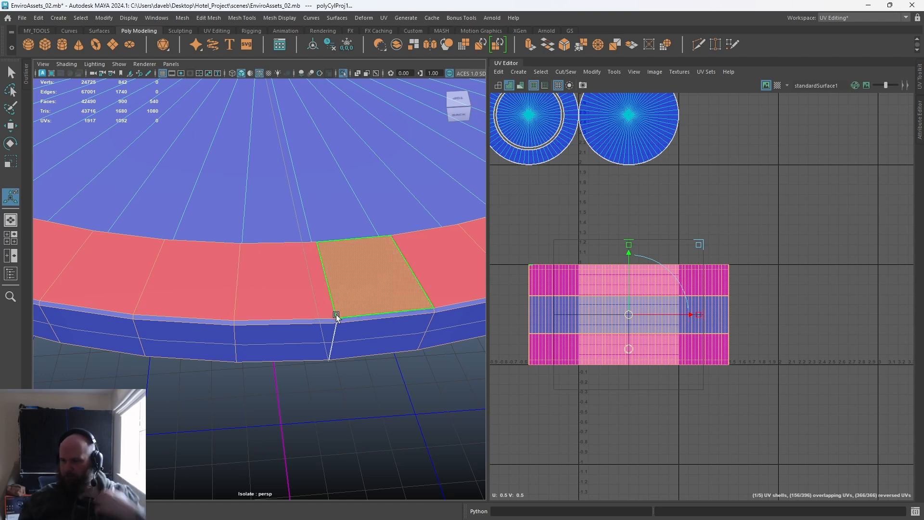
left_click_drag(334, 330, 358, 304, "alt")
key("space")
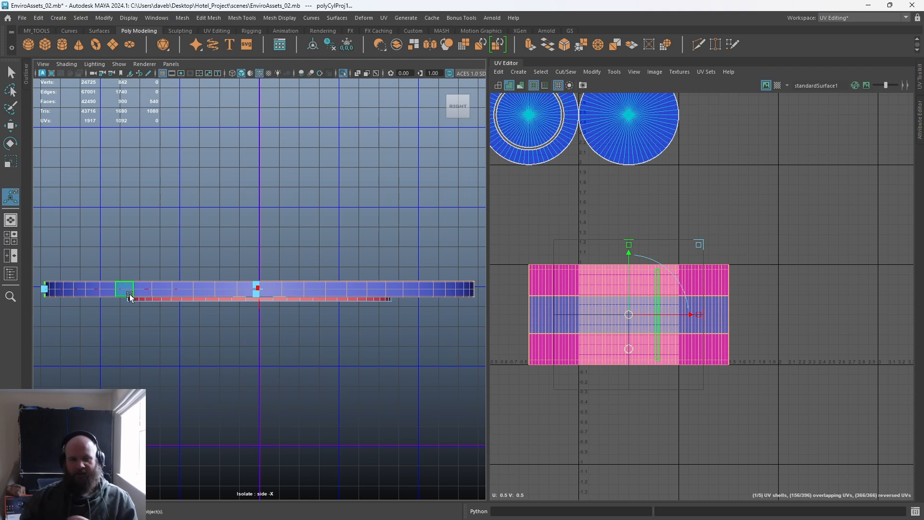
scroll(224, 274, "up", 10)
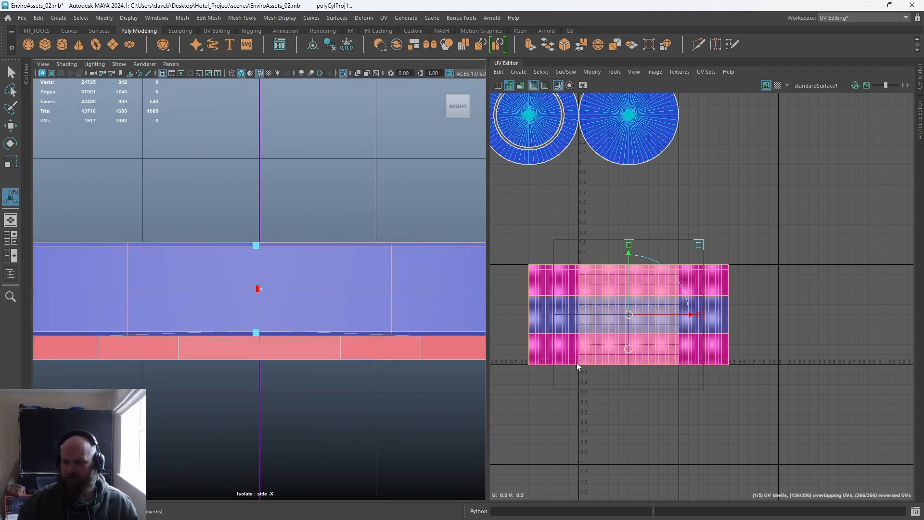
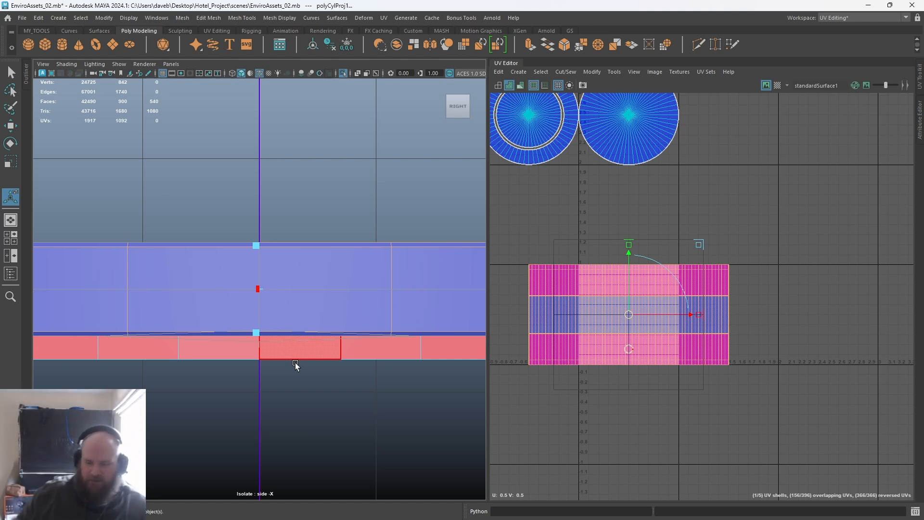
key("space")
left_click_drag(348, 185, 343, 158)
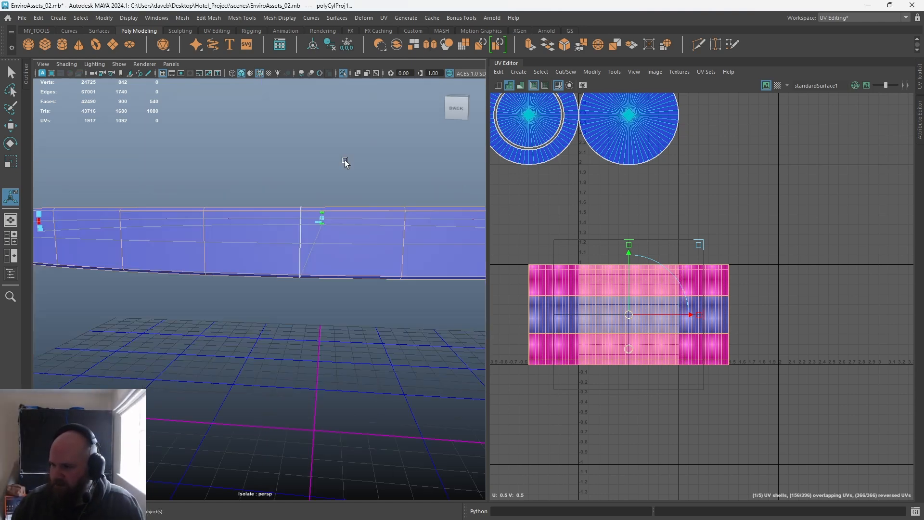
Turn on the checker map display and bring the rim and disc faces into view.
left_click(778, 85)
left_click_drag(303, 255, 262, 230, "alt")
left_click_drag(181, 229, 393, 300, "alt")
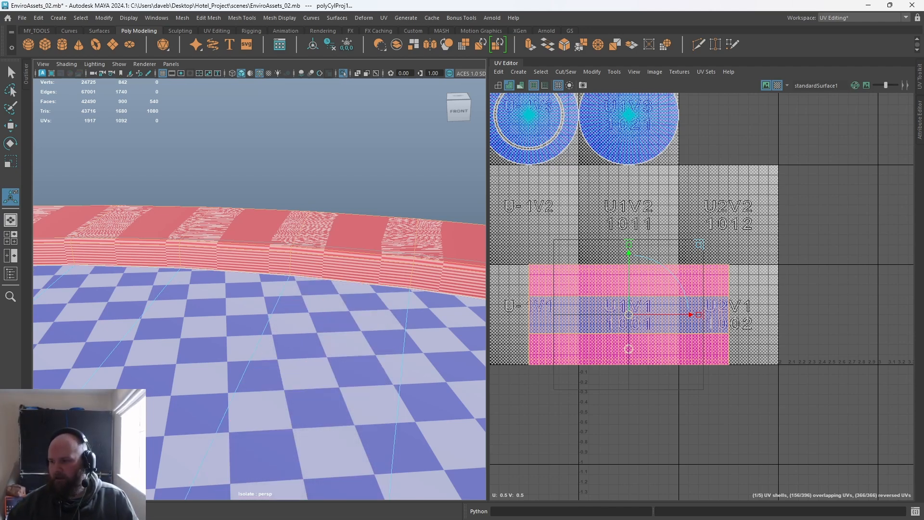
Pick a face on the outer rim and examine its proportions against its matching face in the UV layout.
middle_click_drag(633, 373, 714, 361, "alt")
right_click_drag(621, 314, 650, 342, "alt")
middle_click_drag(650, 342, 600, 336, "alt")
right_click_drag(600, 336, 621, 302)
left_click_drag(337, 270, 344, 307, "alt")
mouse_move(343, 303)
right_mouse_down()
mouse_move(340, 289)
mouse_move(334, 296)
right_mouse_up()
left_click(320, 287)
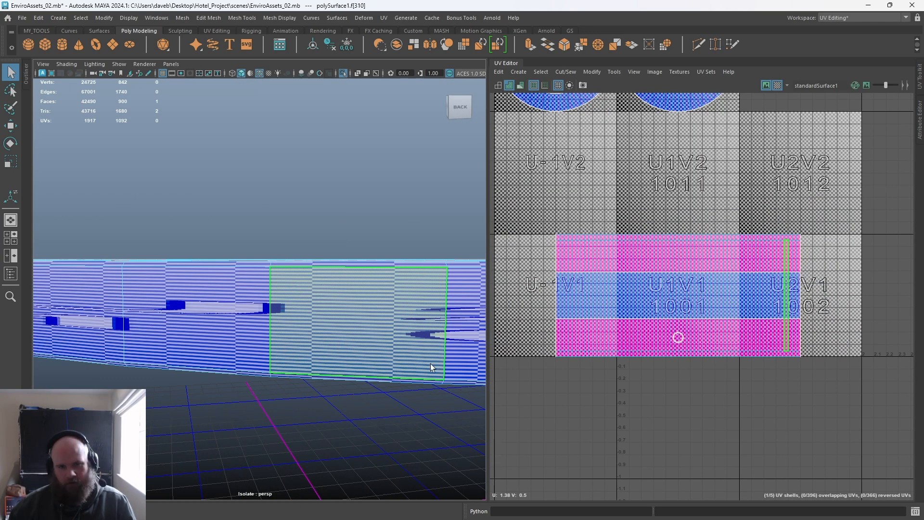
middle_click_drag(307, 328, 284, 324, "alt")
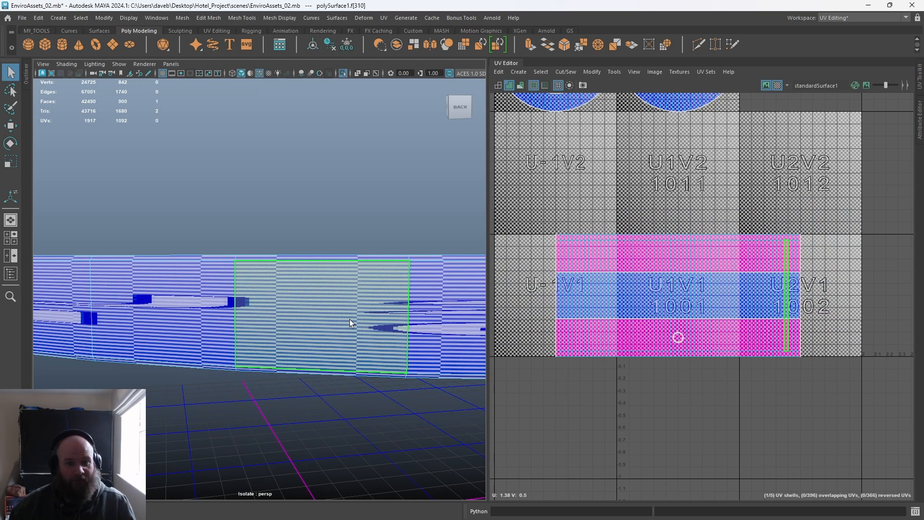
left_click(410, 344)
scroll(738, 309, "up", 5)
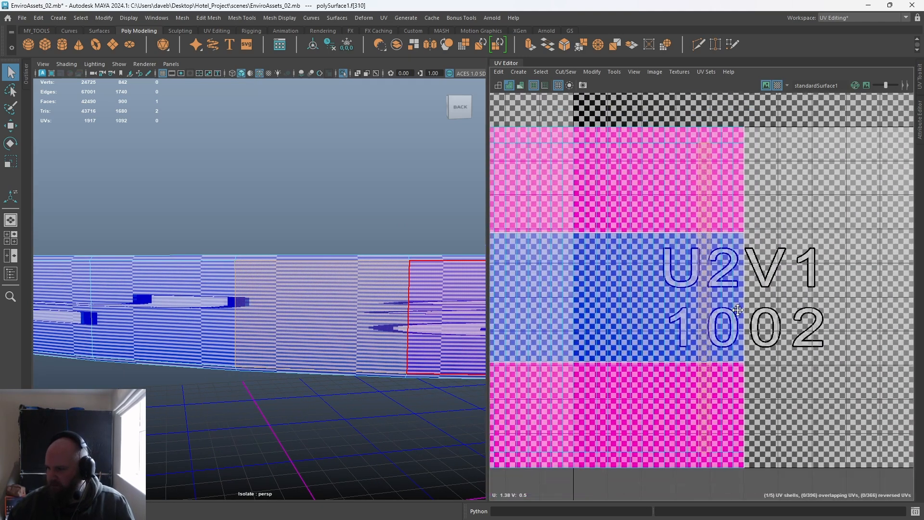
middle_click_drag(739, 309, 725, 293, "alt")
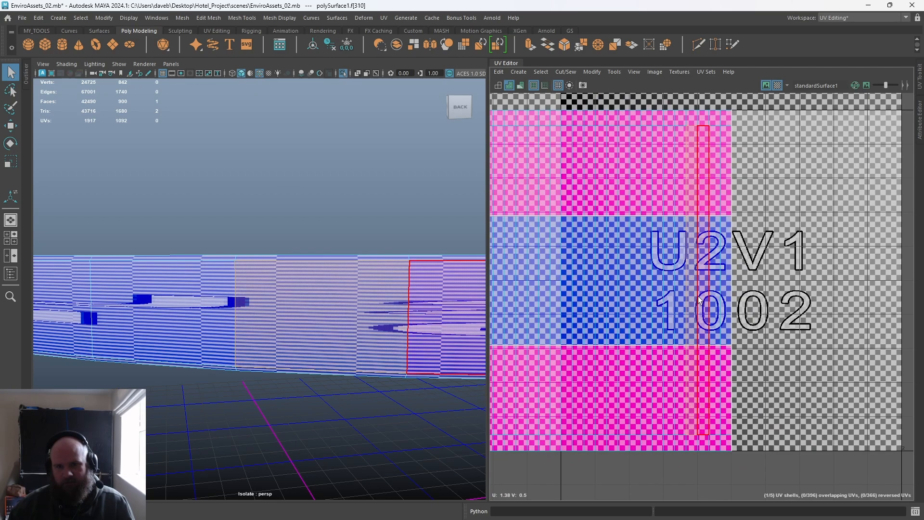
Select the rim's entire UV shell and frame it in the UV layout.
right_click_drag(568, 262, 611, 269)
left_click(611, 269)
key("f")
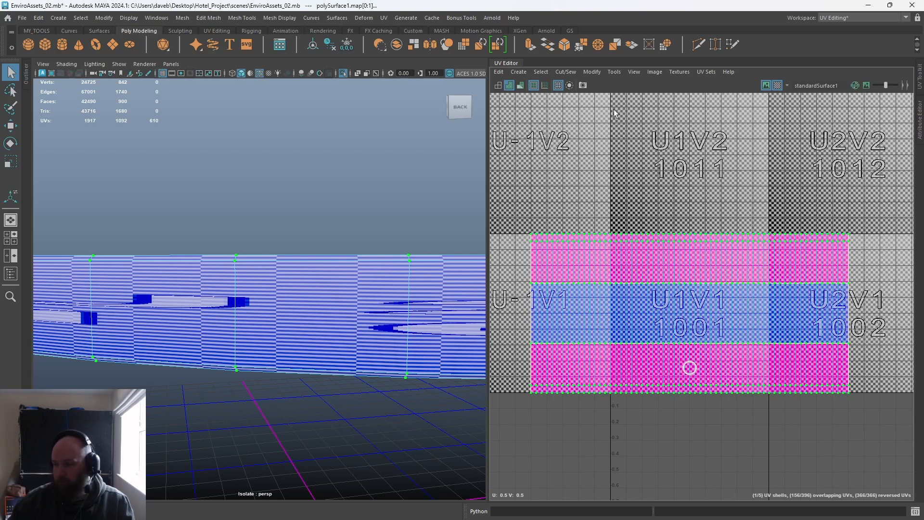
Try unfolding the rim's UV shell with the Unfold3D method, inspect the result and undo the unfold.
left_click(593, 72)
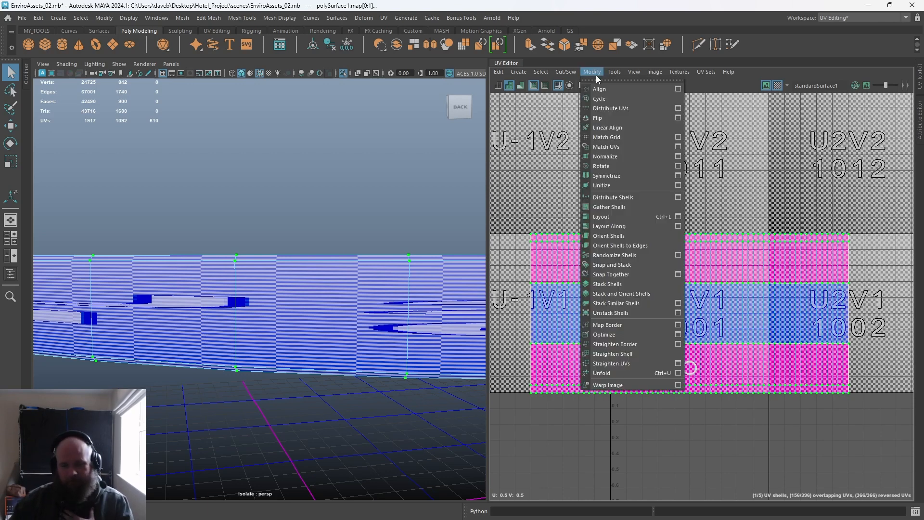
left_click(678, 374)
left_click(631, 146)
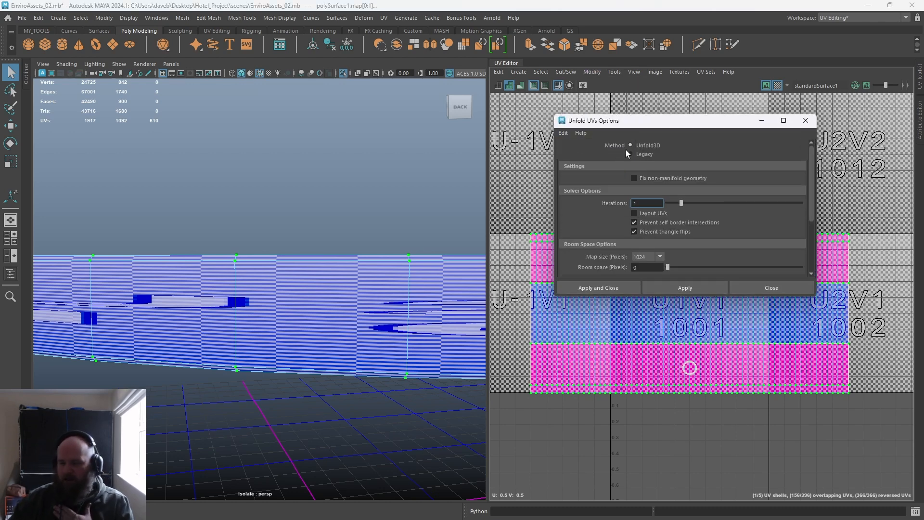
left_click(676, 281)
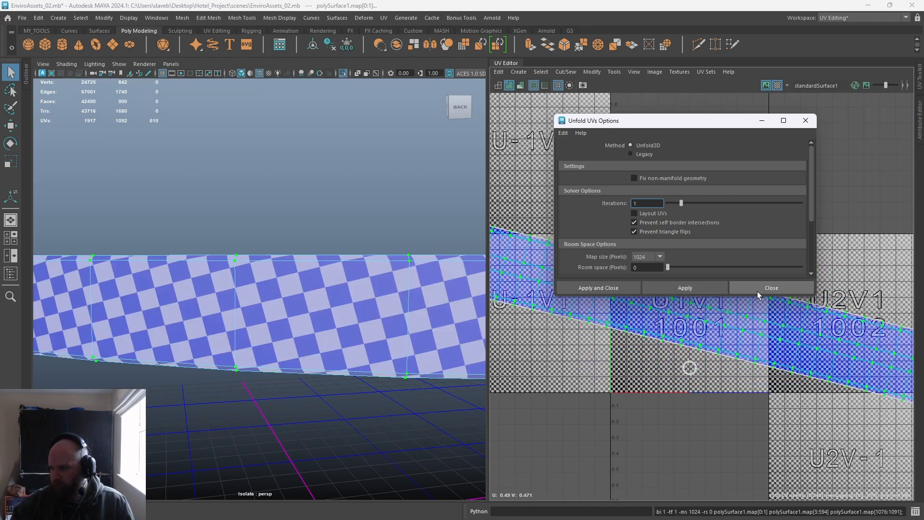
left_click(757, 290)
right_click_drag(773, 330, 333, 175, "alt")
middle_click_drag(606, 294, 577, 268, "alt")
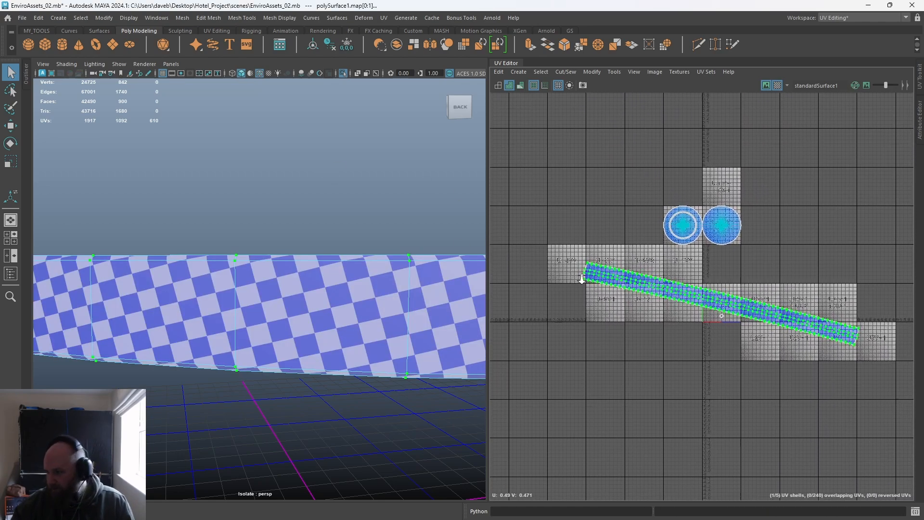
right_click_drag(577, 268, 625, 296, "alt")
middle_click_drag(811, 338, 780, 324, "alt")
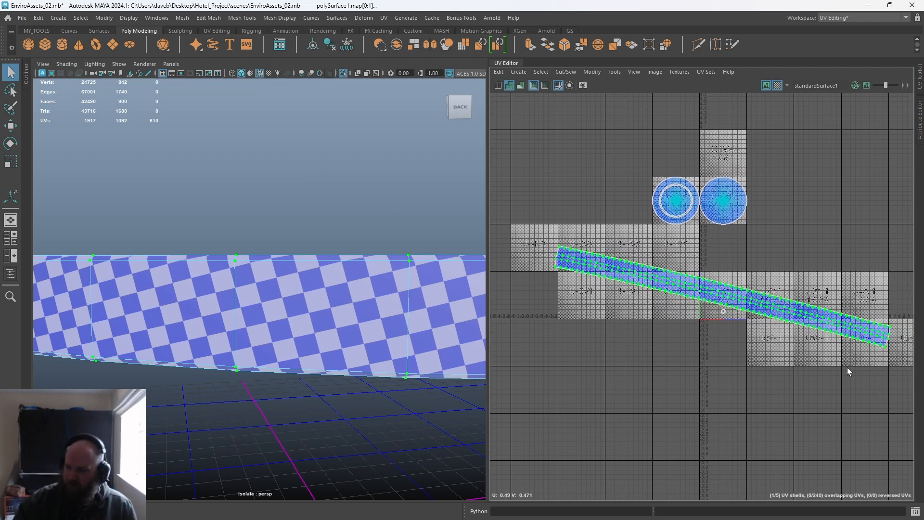
key("ctrl+z")
Unfold the rim's UV shell using the Legacy method with the unfold constraint set to Vertical.
right_click_drag(633, 279, 803, 392, "alt")
middle_click_drag(769, 374, 647, 329, "alt")
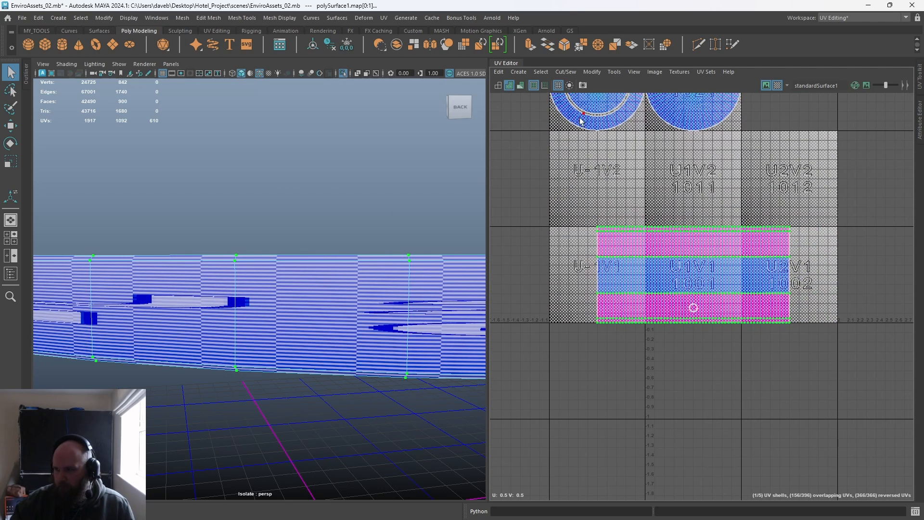
left_click(590, 71)
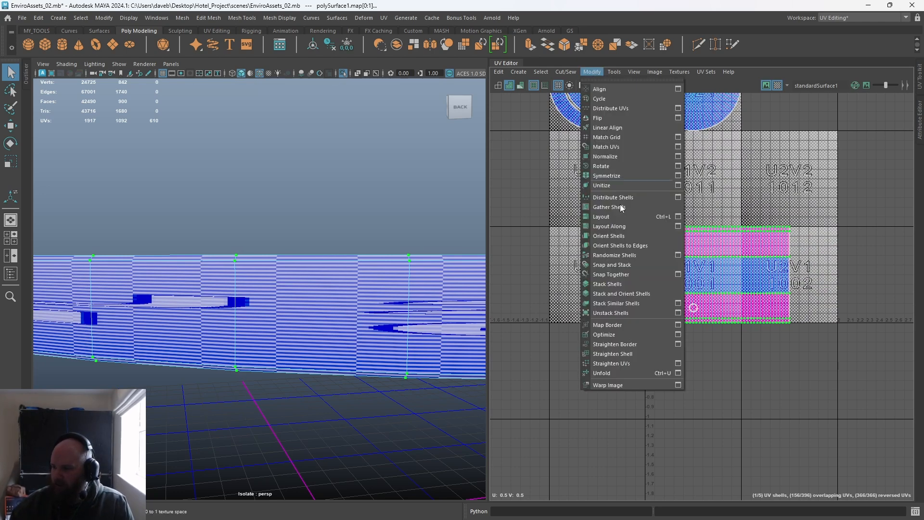
left_click(678, 374)
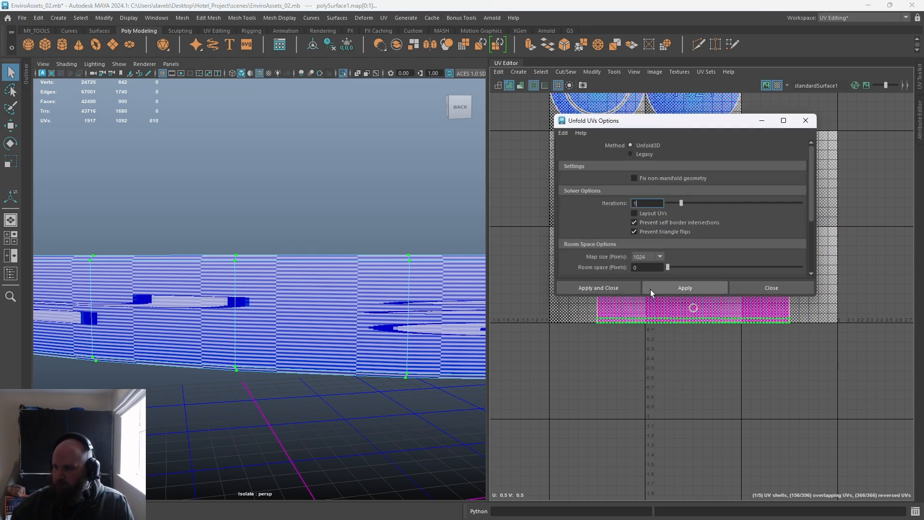
left_click(640, 154)
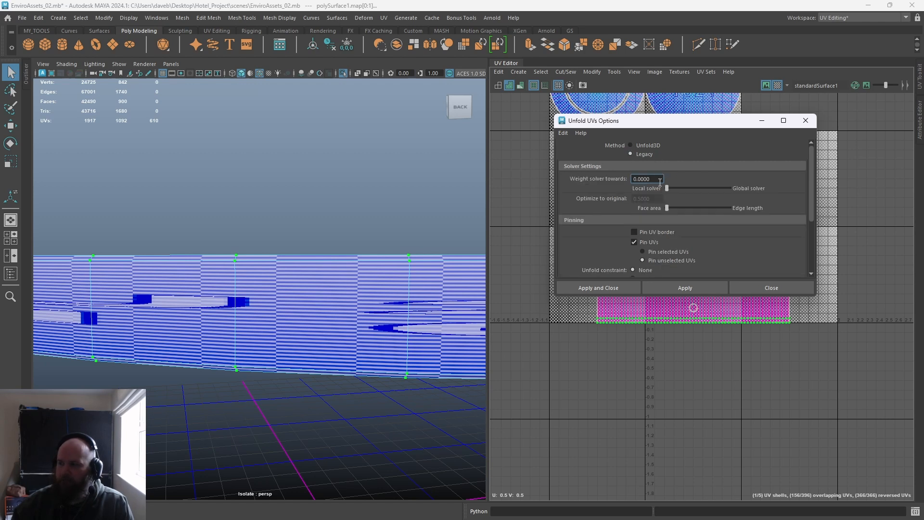
scroll(600, 237, "down", 2)
left_click(634, 221)
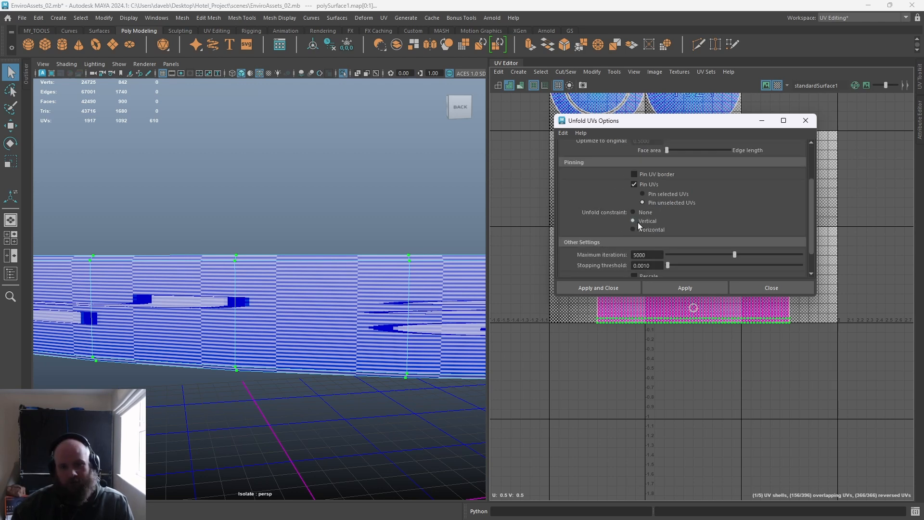
left_click_drag(670, 127, 296, 128)
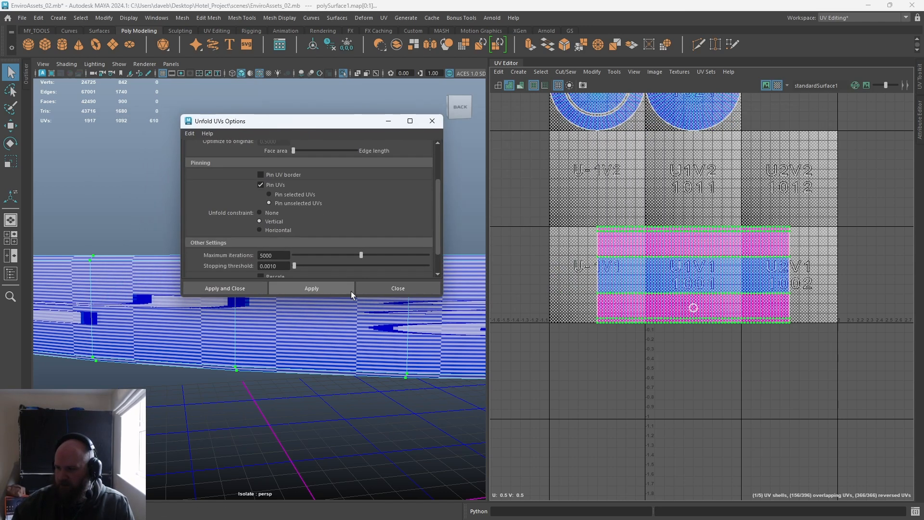
left_click(314, 287)
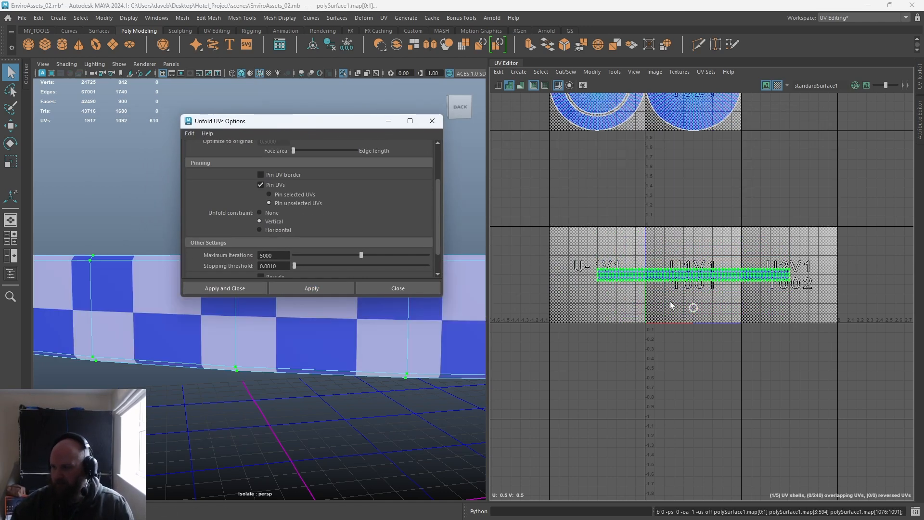
scroll(666, 305, "up", 3)
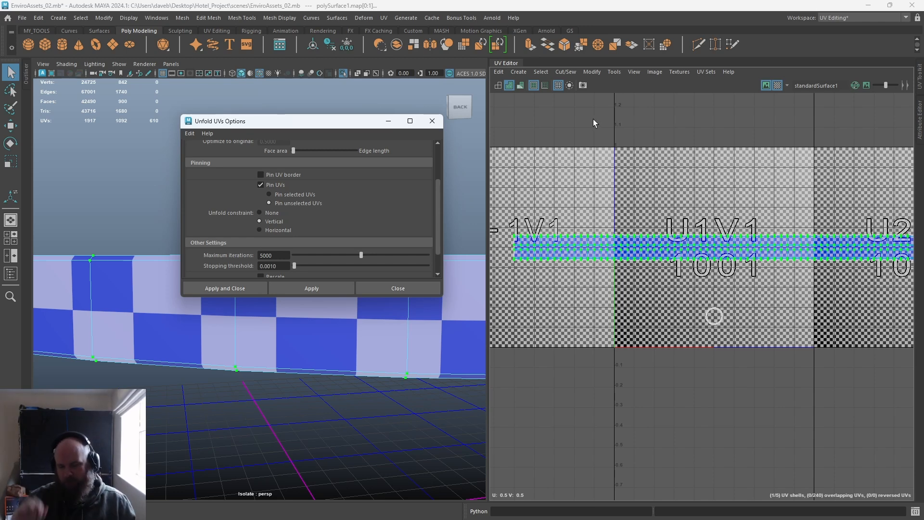
left_click(432, 121)
Select the full face loop of the small ring on the tabletop's underside and grow the selection once.
left_click_drag(281, 378, 254, 143, "alt")
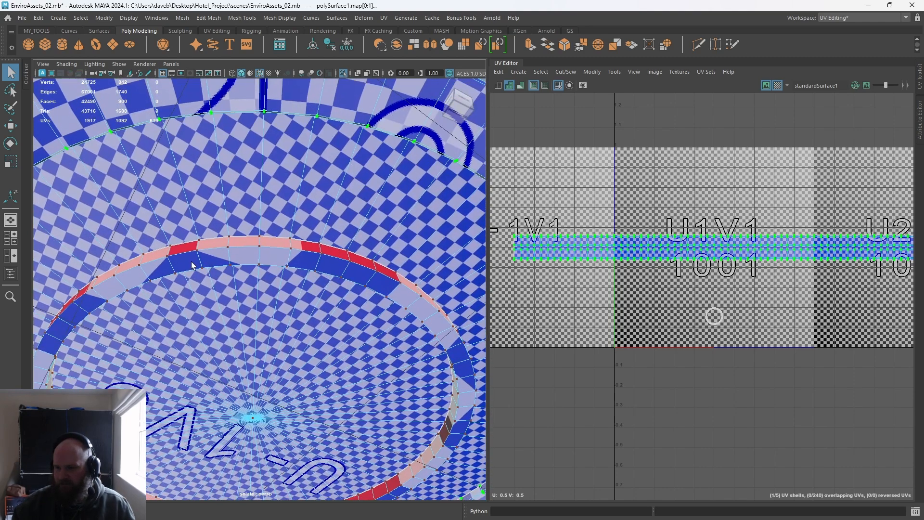
right_click_drag(233, 243, 235, 263)
left_click(243, 256)
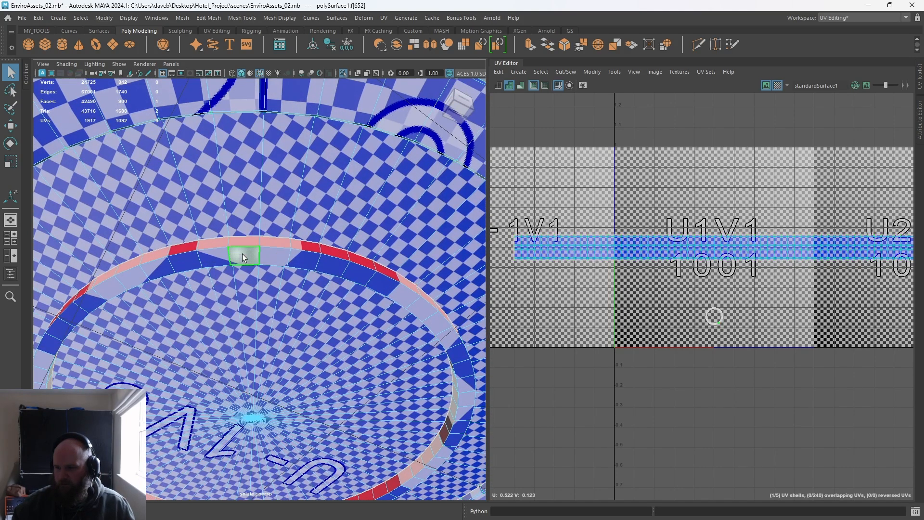
double_click(223, 259, "shift")
left_click_drag(238, 301, 225, 393, "alt")
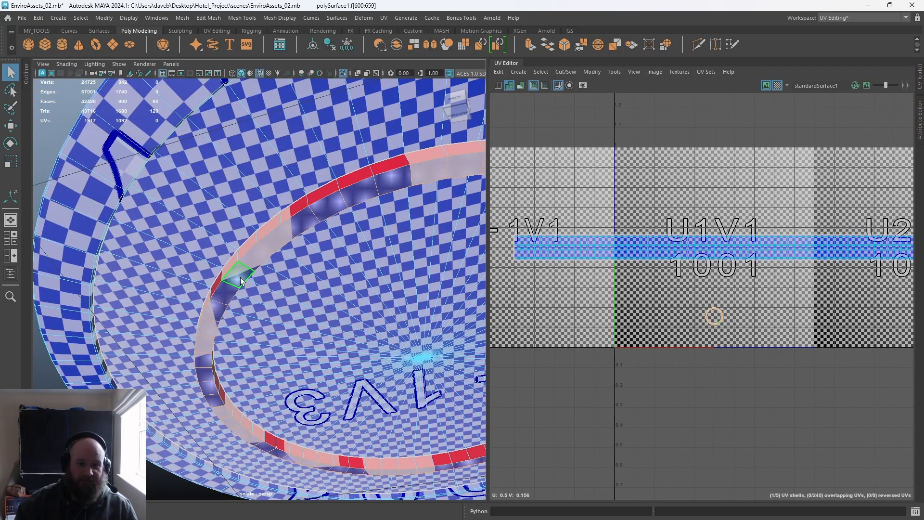
key("shift+period")
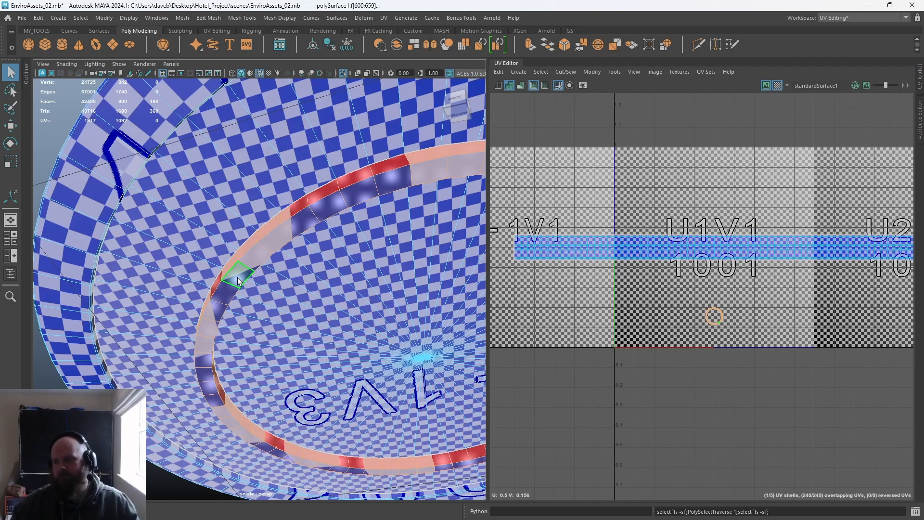
Move the unfolded rim shell up out of the 1001 tile into the U1V2 (1011) tile row.
right_click_drag(778, 299, 640, 202, "alt")
middle_click_drag(640, 202, 606, 197, "alt")
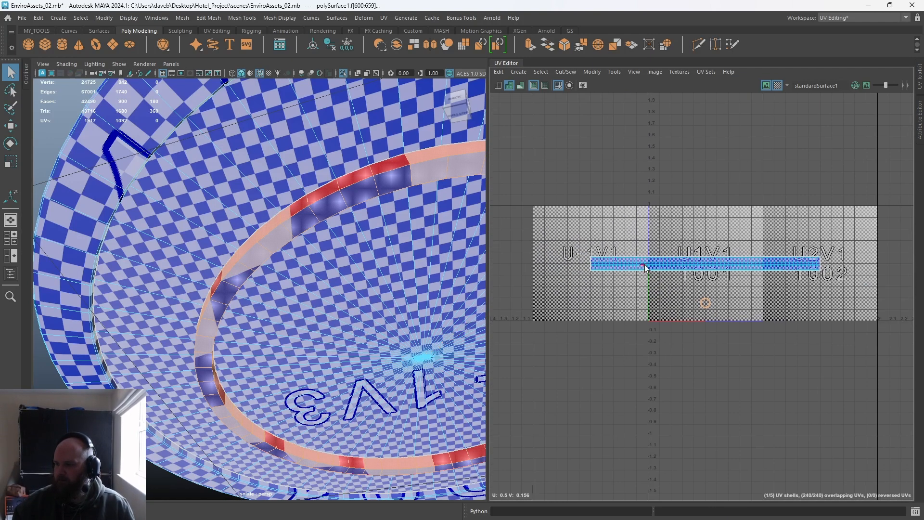
double_click(642, 259)
key("w")
left_click_drag(701, 244, 699, 131)
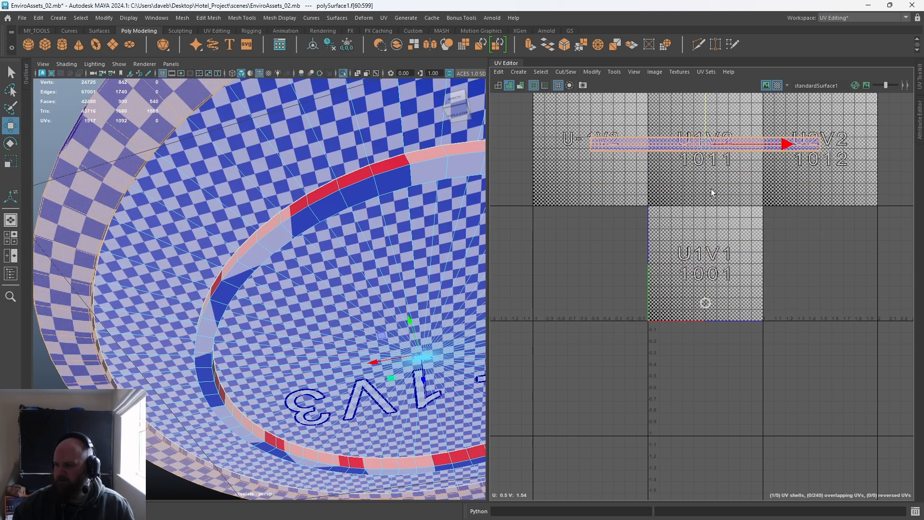
Select the underside ring's faces in the 1001 tile and apply a cylindrical UV projection to them.
left_click_drag(660, 292, 760, 366)
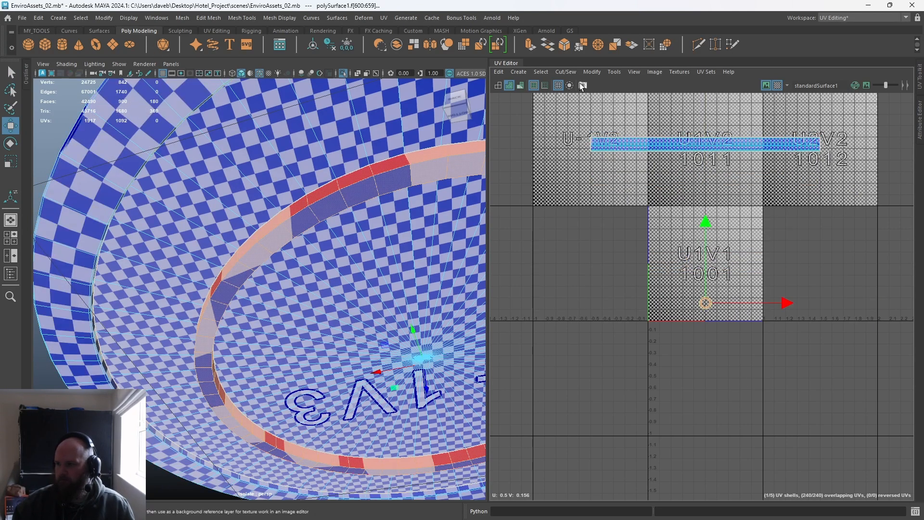
left_click(520, 72)
left_click(538, 138)
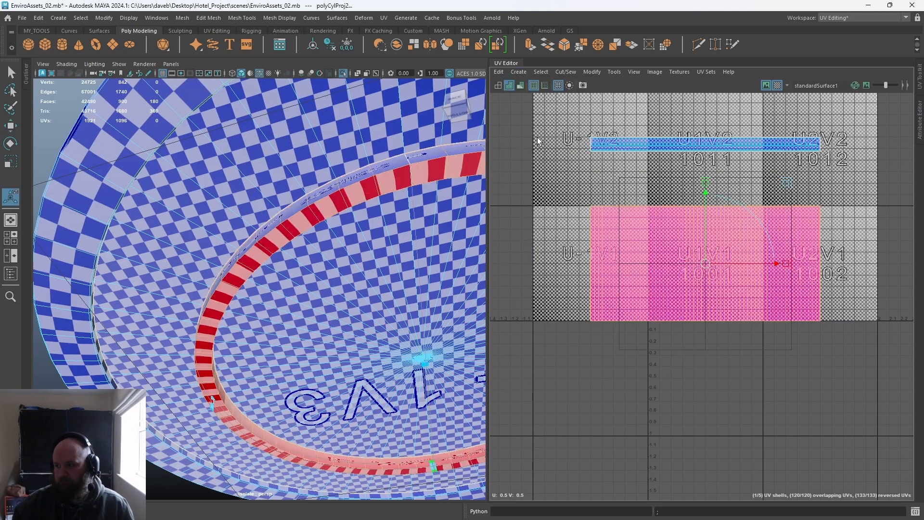
Select all UVs of the underside ring's cylindrical shell and unfold them with the Legacy method.
right_click_drag(574, 230, 634, 216)
left_click(598, 237)
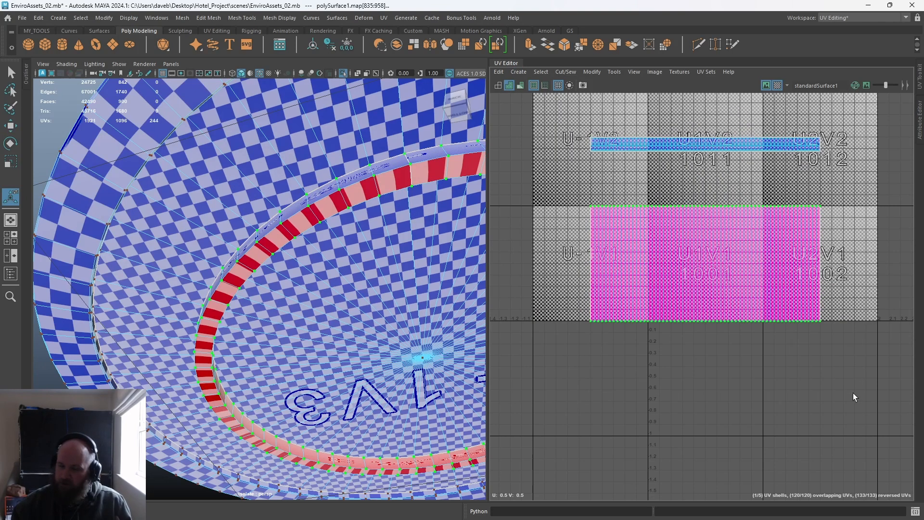
right_click(648, 284)
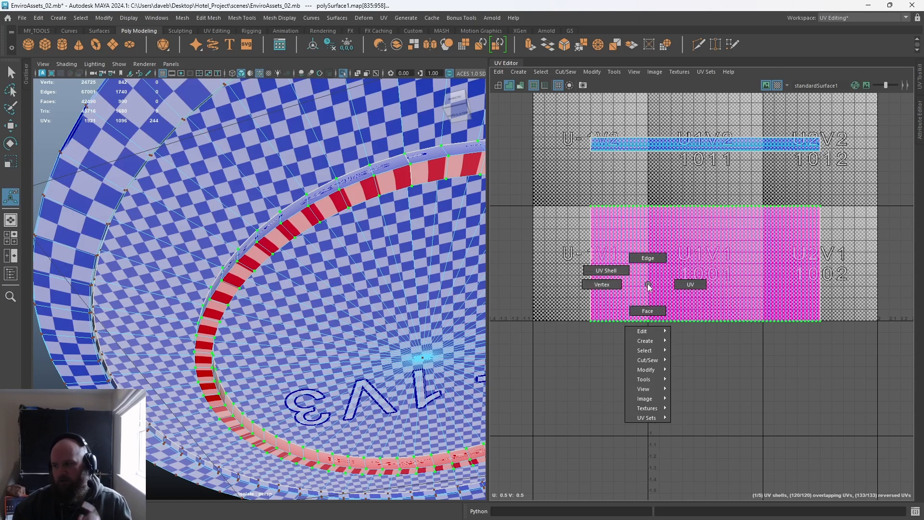
left_click(613, 272)
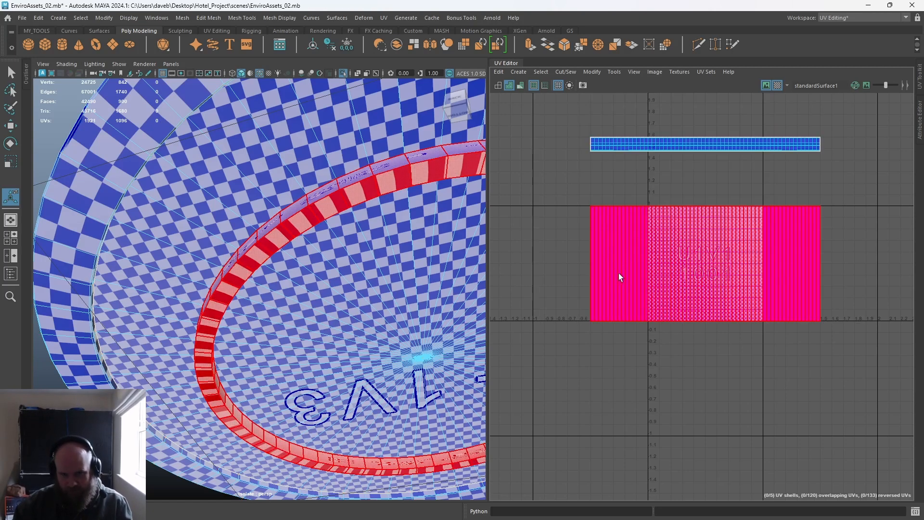
left_click(625, 277)
left_click(665, 285)
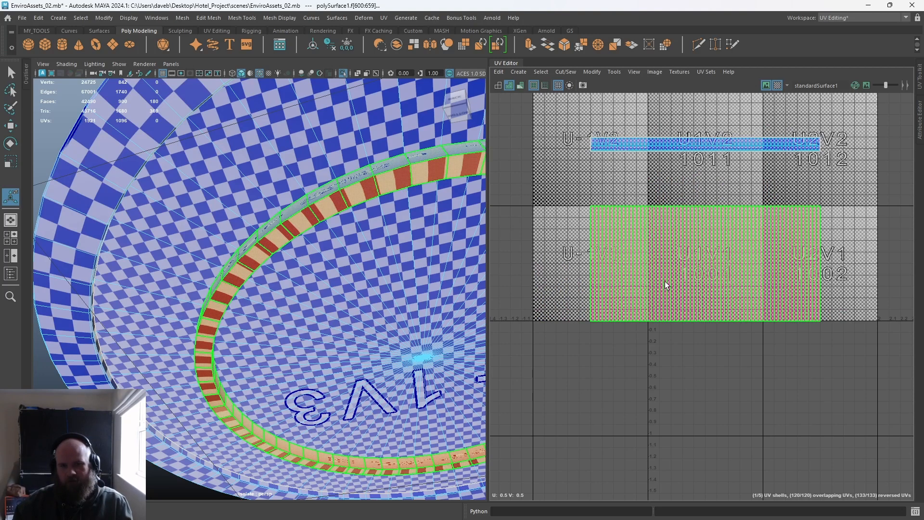
right_click_drag(665, 284, 689, 270)
left_click_drag(572, 179, 833, 373)
left_click(591, 72)
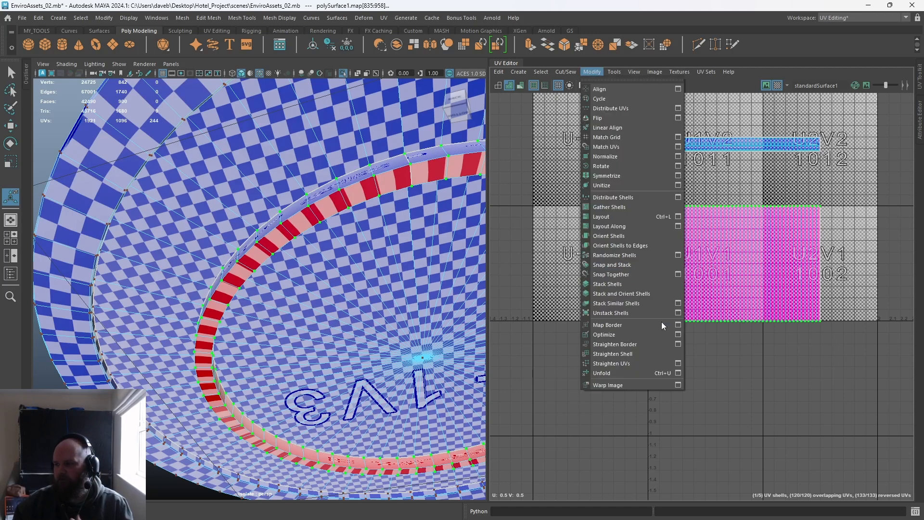
left_click(679, 373)
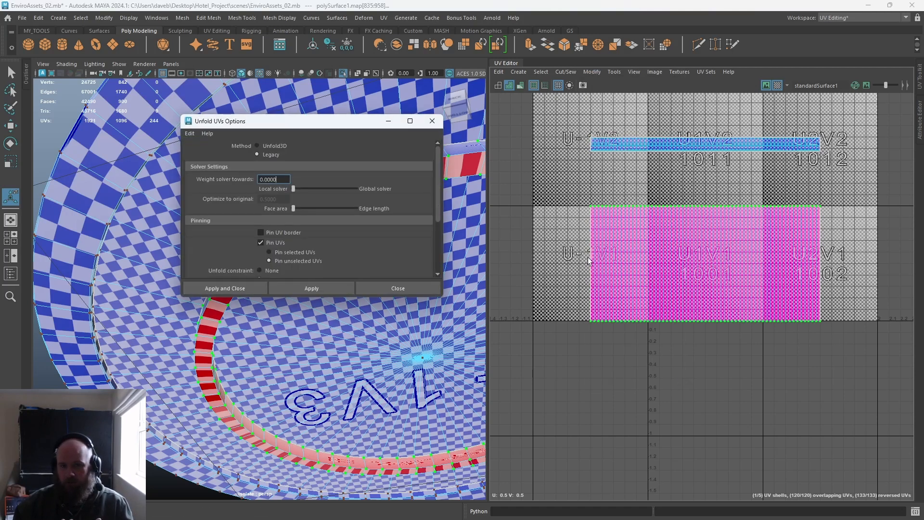
left_click(308, 290)
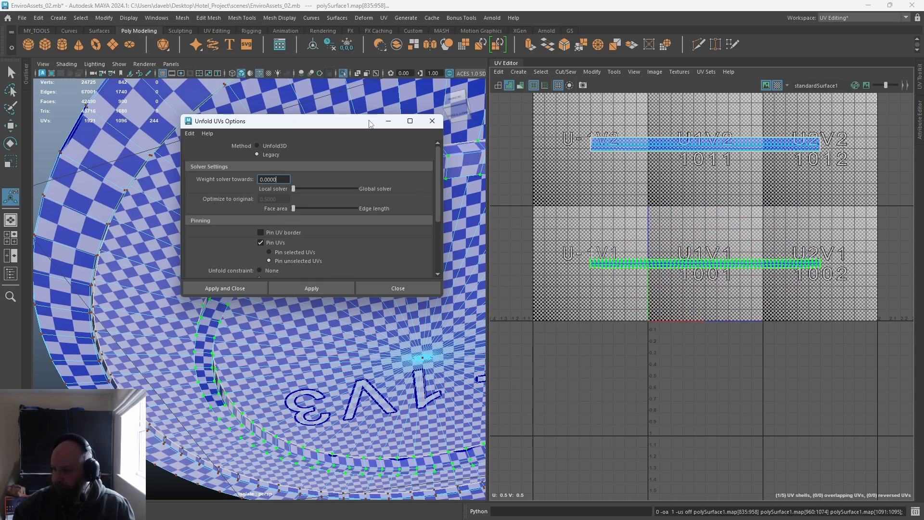
left_click(432, 122)
Move the unfolded underside ring shell up into the U1V2 (1011) tile row, just below the rim shell.
right_click_drag(620, 253, 538, 235, "alt")
key("w")
left_click_drag(707, 257, 706, 178)
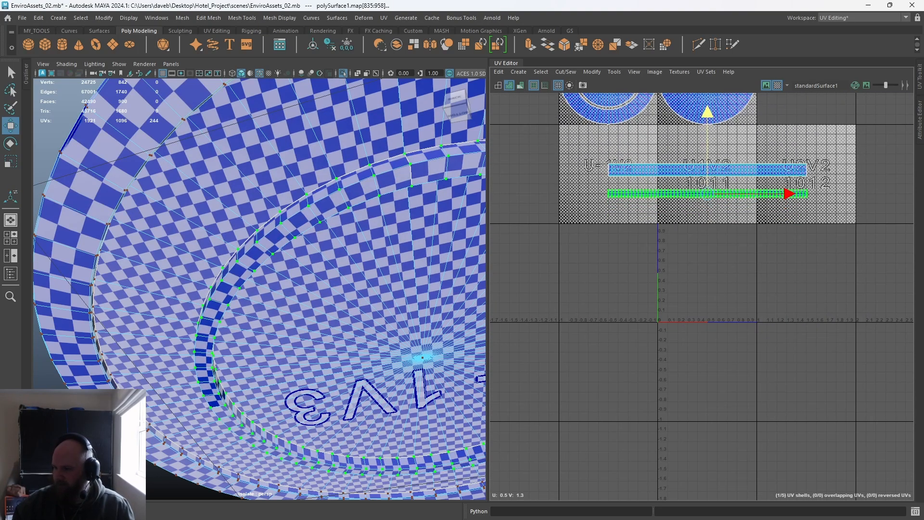
right_click_drag(237, 331, 136, 256, "alt")
left_click_drag(137, 256, 167, 343, "alt")
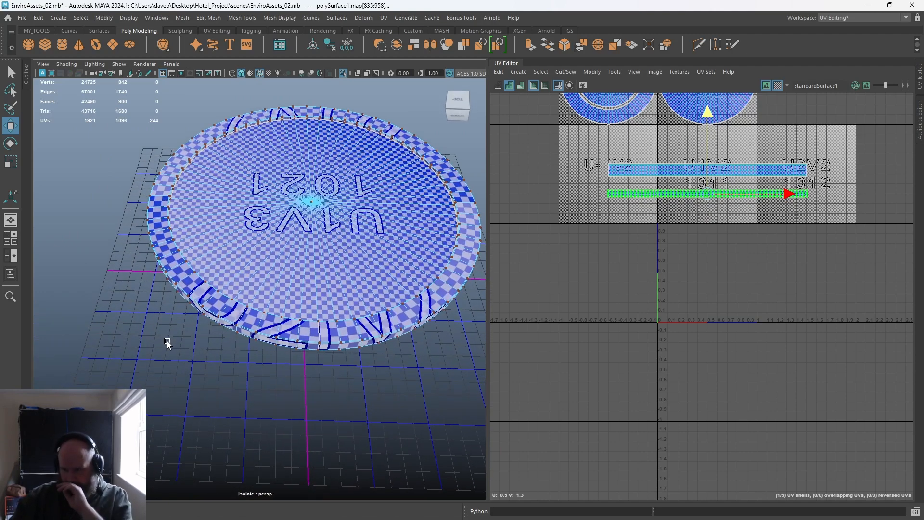
Turn off isolation and examine the stepped base and ball beneath the tabletop.
left_click(343, 72)
left_click_drag(296, 220, 287, 268, "alt")
left_click(285, 214)
right_click_drag(287, 267, 470, 412, "alt")
left_click_drag(299, 383, 316, 392, "alt")
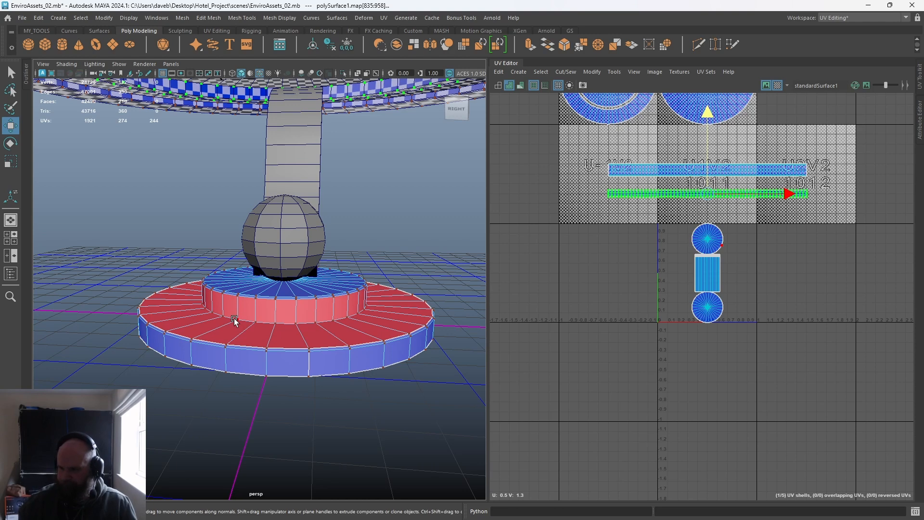
right_click_drag(161, 303, 207, 373, "alt")
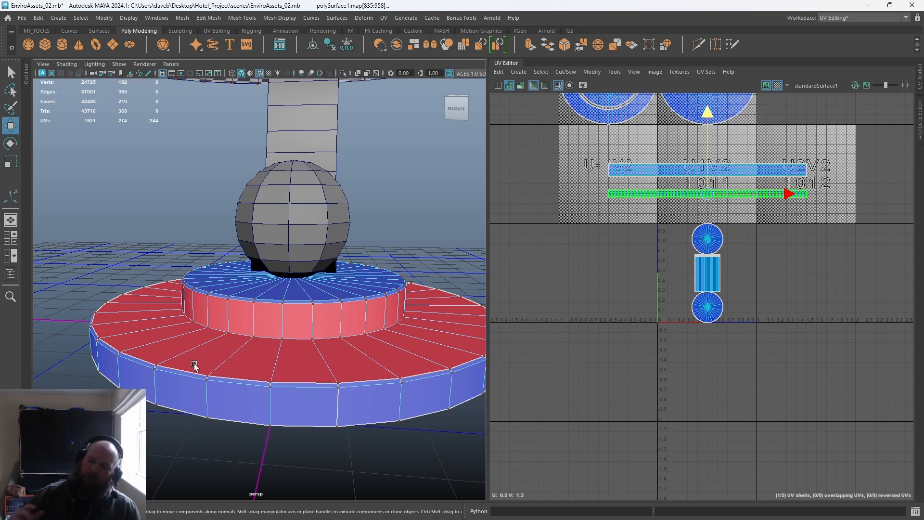
right_click_drag(169, 333, 166, 168, "alt")
middle_click_drag(165, 167, 287, 497, "alt")
right_click_drag(287, 496, 168, 264, "alt")
Select the tabletop object, isolate it, and inspect the checker pattern on its top and underside.
right_click_drag(221, 244, 274, 210)
left_click(179, 278)
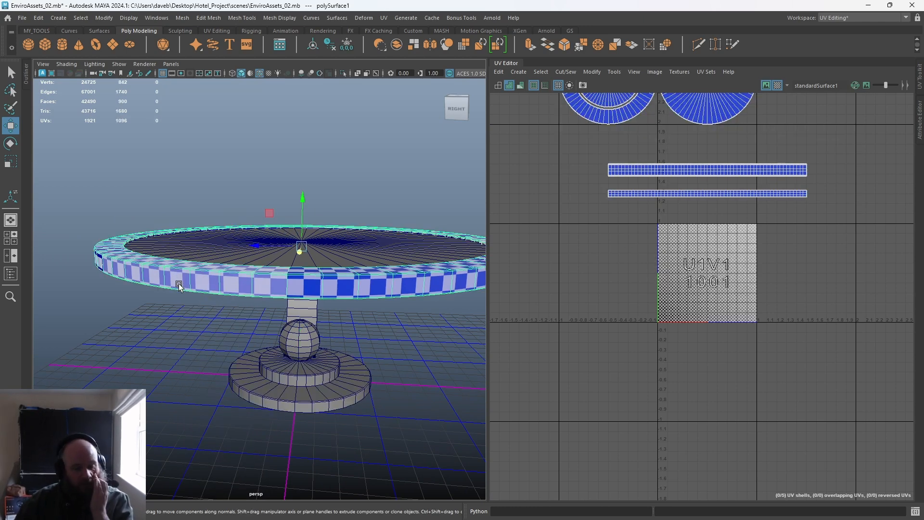
left_click(343, 74)
left_click_drag(287, 174, 295, 231, "alt")
scroll(298, 238, "up", 3)
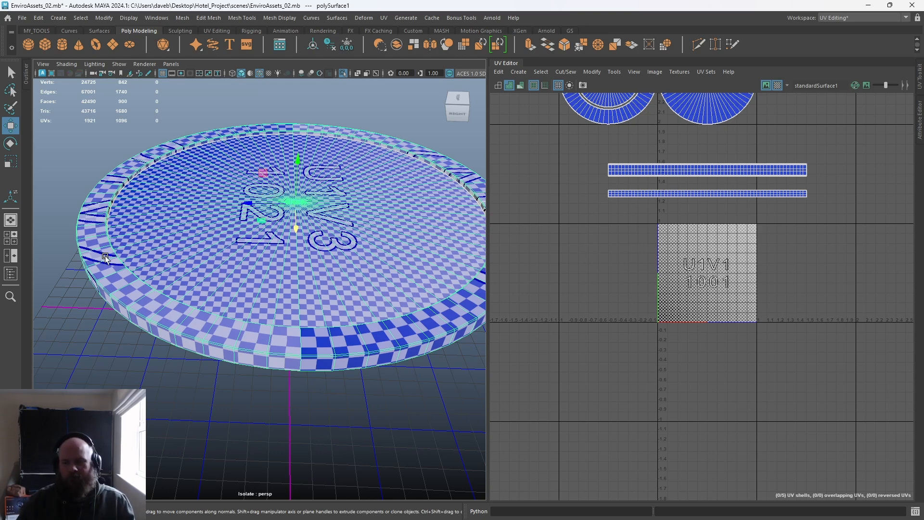
left_click_drag(126, 275, 235, 266, "alt")
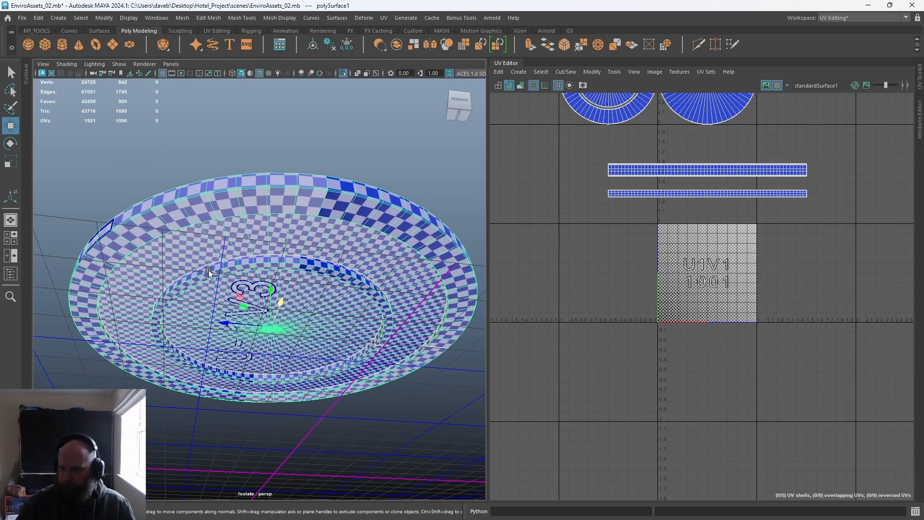
Leave isolation and examine the table's base tiers and ball from the side, below and above.
left_click(343, 73)
left_click_drag(335, 159, 295, 354, "alt")
middle_click_drag(295, 354, 284, 297, "alt")
right_click_drag(285, 297, 395, 412, "alt")
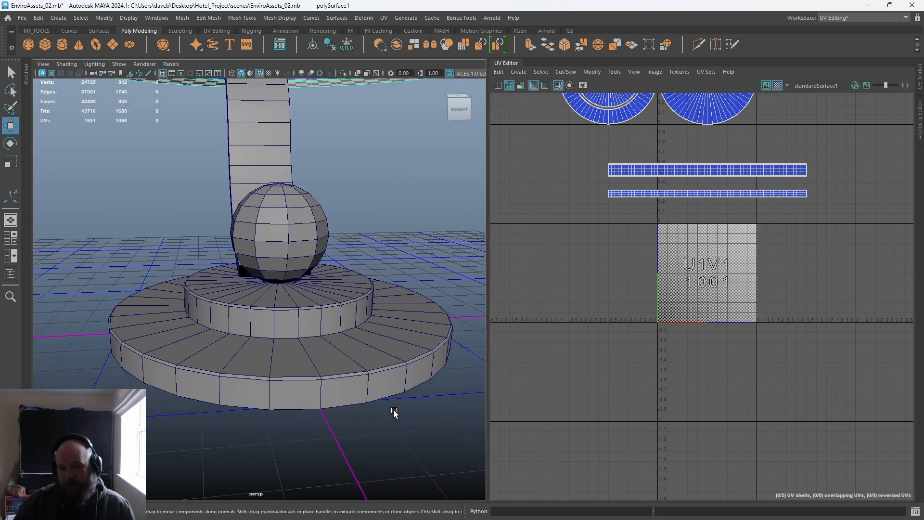
left_click_drag(207, 371, 274, 433, "alt")
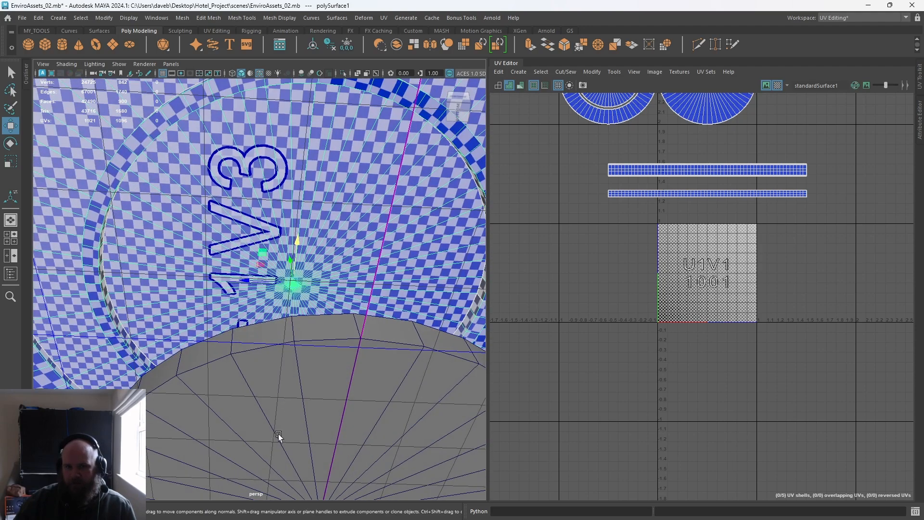
left_click_drag(301, 388, 288, 448, "alt")
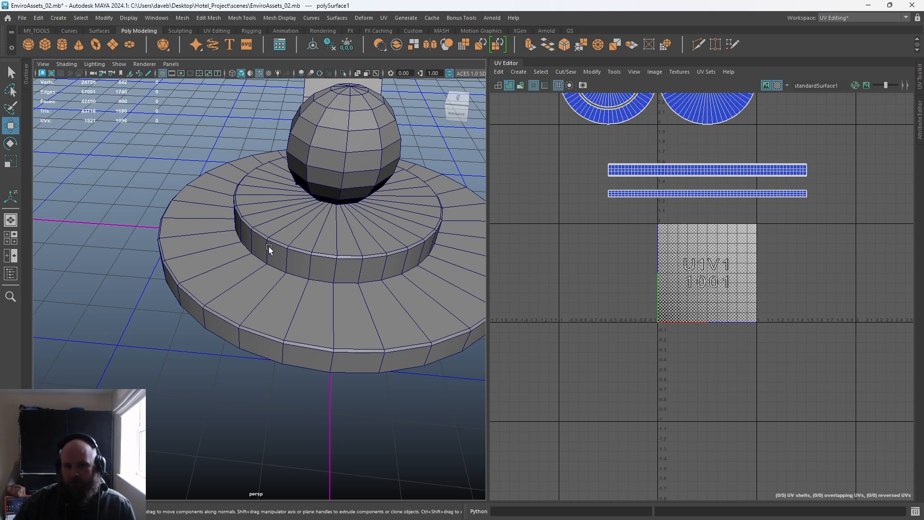
Select one top face on the base's lower tier and turn off the checker map display.
left_click(425, 244)
right_click_drag(424, 245, 426, 270)
left_click(424, 302)
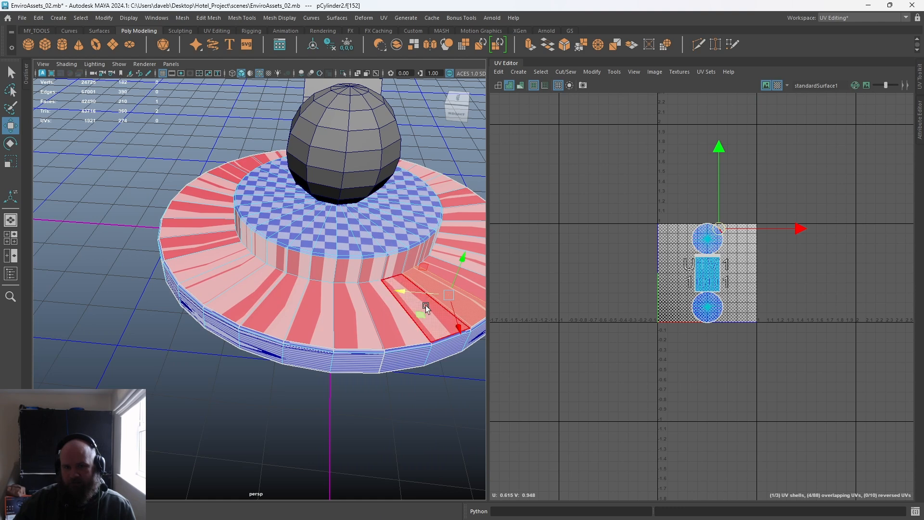
key("q")
key("ctrl+z")
left_click(442, 305)
left_click(764, 88)
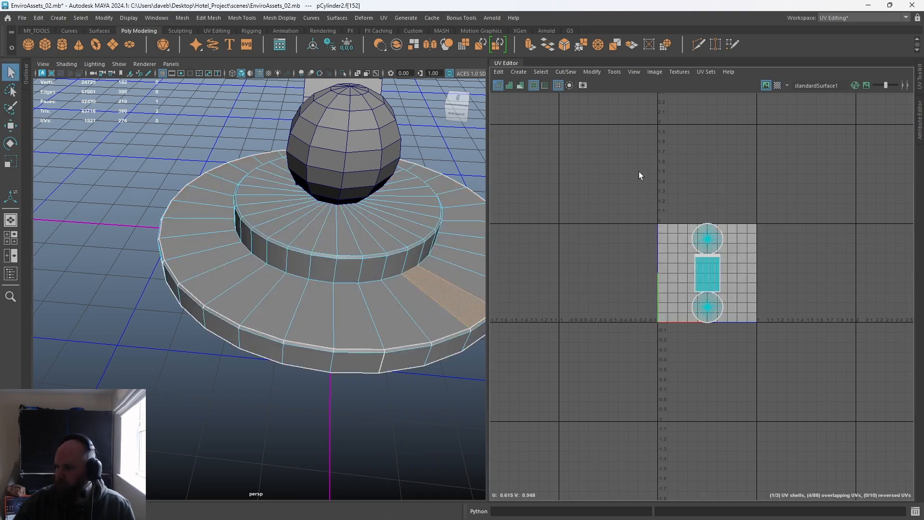
Add the full face loops of the lower tier's top surface, outer side and bevelled edge to the selection.
double_click(427, 308, "shift")
left_click(393, 362, "shift")
double_click(372, 358, "shift")
left_click(388, 351, "shift")
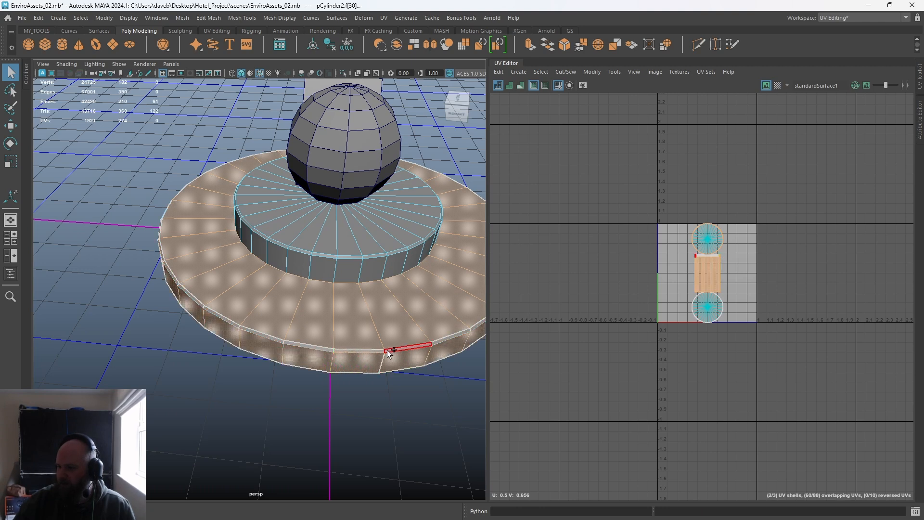
double_click(390, 351, "shift")
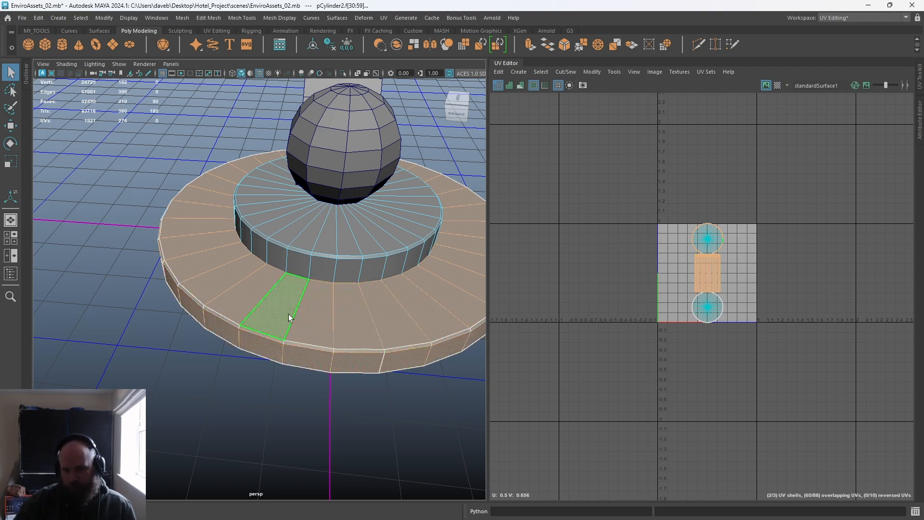
left_click_drag(292, 343, 176, 299, "alt")
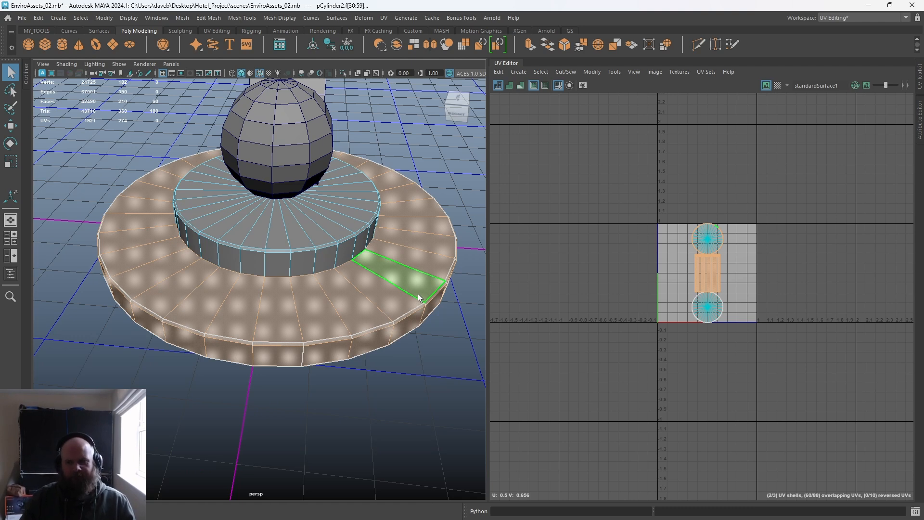
Create a polygon cylinder in empty space beside the table and delete its side and bottom faces, leaving a flat disc.
middle_click_drag(288, 320, 405, 340, "alt")
right_click_drag(405, 341, 20, 149, "alt")
middle_click_drag(68, 174, 321, 192, "alt")
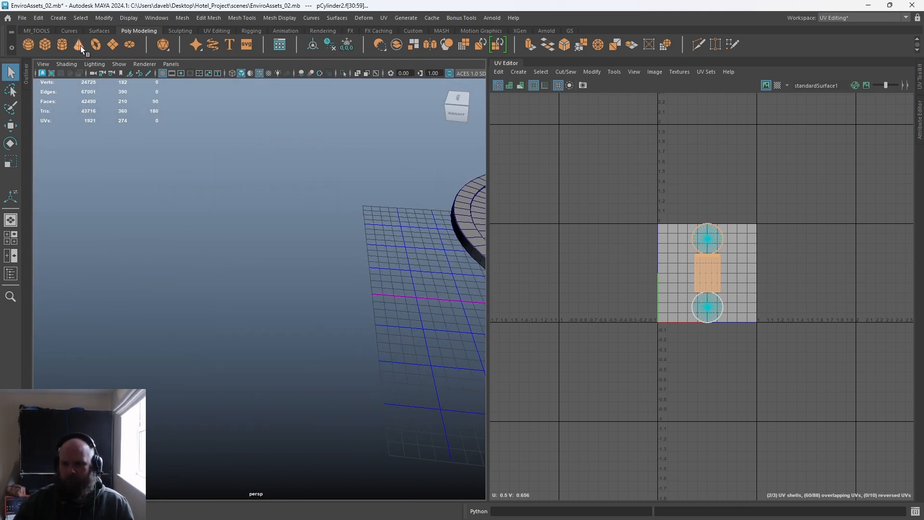
left_click(62, 42)
left_click_drag(163, 282, 179, 295, "alt")
left_click_drag(208, 284, 227, 289, "shift")
right_click_drag(217, 245, 221, 272)
double_click(214, 299)
key("Delete")
double_click(219, 300)
key("Delete")
Extrude the disc's border edge loop outward by scaling to form a wide ring of faces around it.
mouse_move(210, 245)
right_mouse_down()
mouse_move(261, 237)
mouse_move(221, 255)
mouse_move(219, 271)
mouse_move(207, 229)
right_mouse_up()
double_click(207, 231)
key("r")
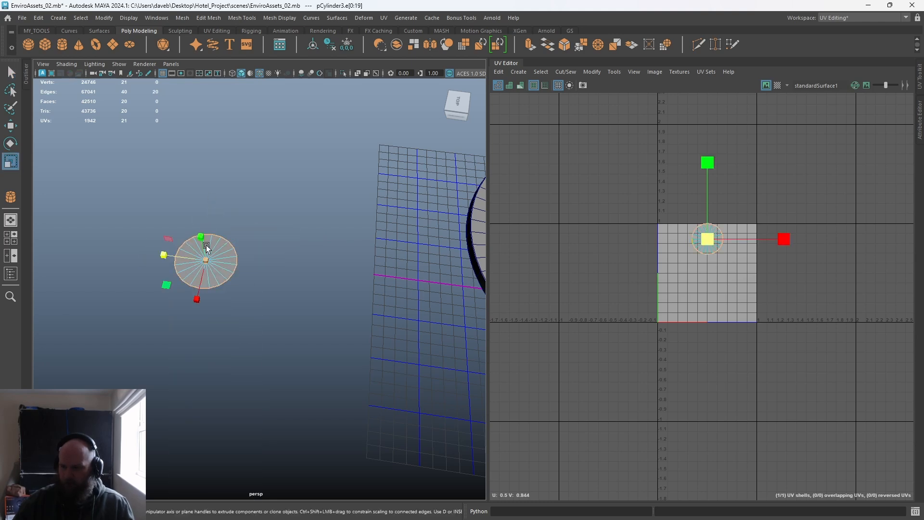
left_click_drag(207, 261, 388, 293, "shift")
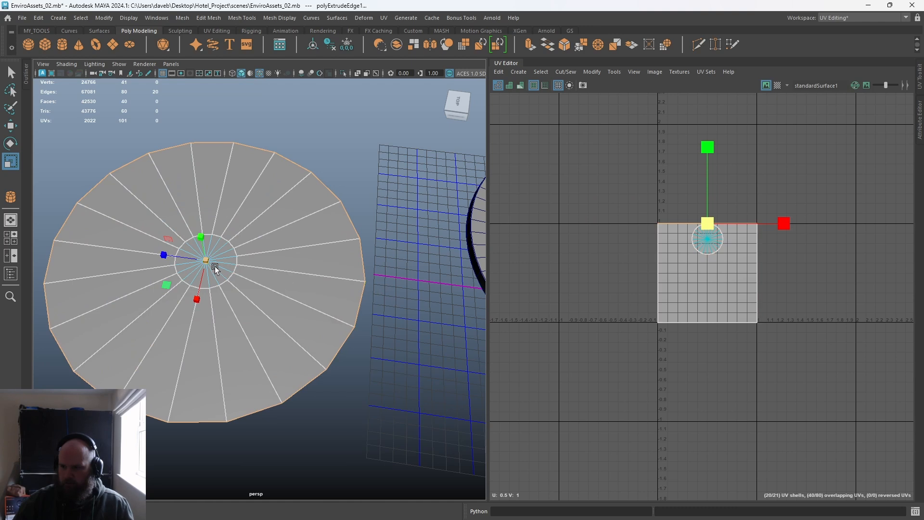
key("q")
right_click_drag(210, 248, 256, 231)
Duplicate the widened disc and move the copy sideways, clear of the original.
key("ctrl+d")
key("w")
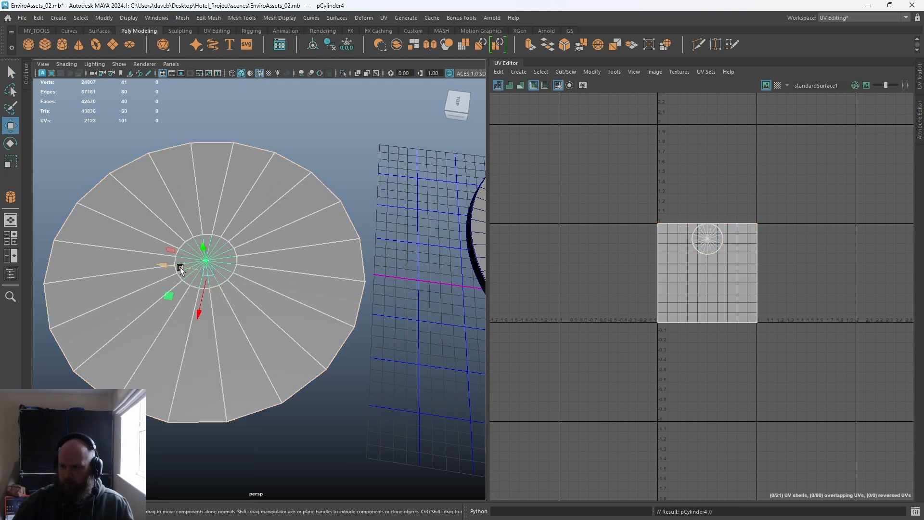
left_click_drag(180, 265, 1, 279)
middle_click_drag(269, 292, 674, 304, "alt")
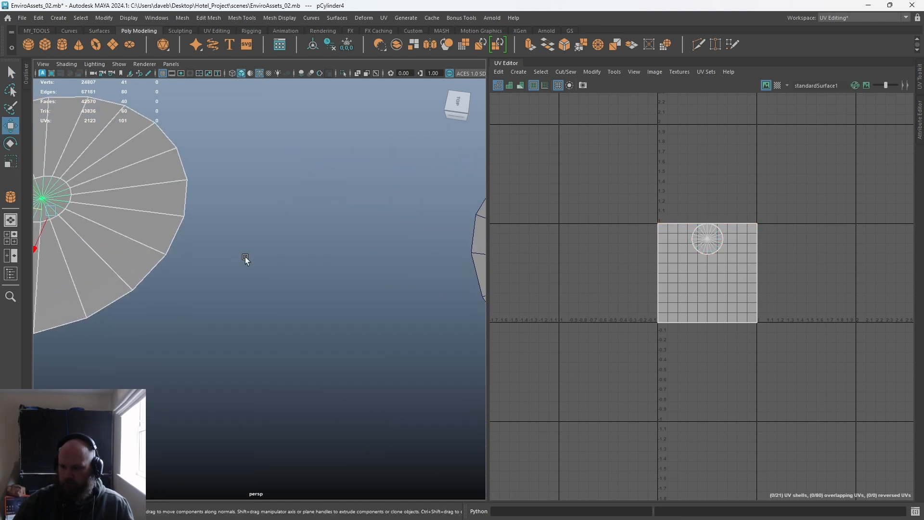
right_click_drag(246, 260, 101, 167, "alt")
left_click_drag(132, 251, 209, 259)
right_click_drag(209, 258, 308, 279, "alt")
Scale the copy's inner vertices outward so that only a thin band of faces remains at its edge.
right_click_drag(228, 225, 174, 195)
left_click_drag(174, 195, 269, 250)
key("r")
left_click_drag(233, 222, 368, 247)
key("q")
Delete the central faces of both discs, leaving one thin ring and one wide ring with a small hole.
right_click_drag(206, 171, 206, 189)
left_click_drag(205, 190, 260, 250)
key("Delete")
middle_click_drag(375, 272, 38, 249, "alt")
left_click(258, 244)
key("Delete")
scroll(284, 255, "down", 4)
right_click_drag(155, 186, 238, 153)
left_click_drag(234, 157, 197, 183, "alt")
left_click(197, 184)
middle_click_drag(197, 184, 291, 197, "alt")
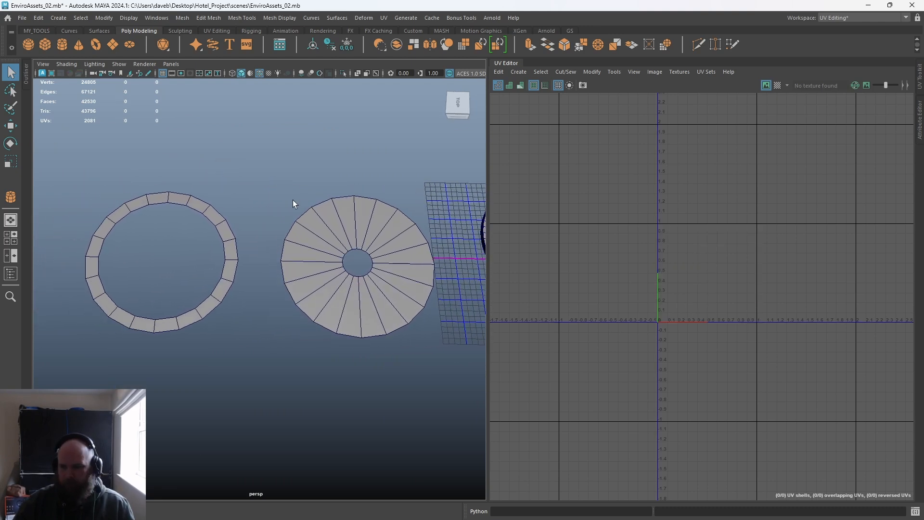
Apply automatic UV mapping to the thin ring and frame its shell in the UV editor.
left_click(222, 226)
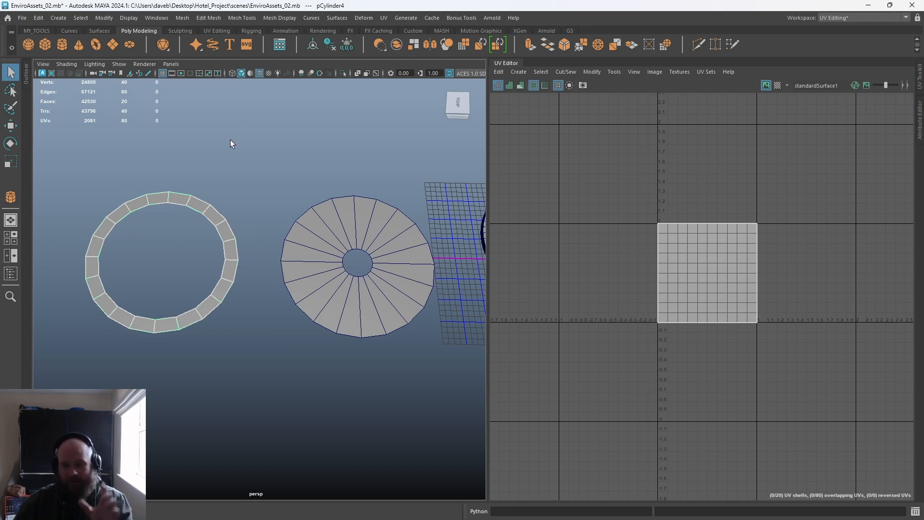
left_click(518, 72)
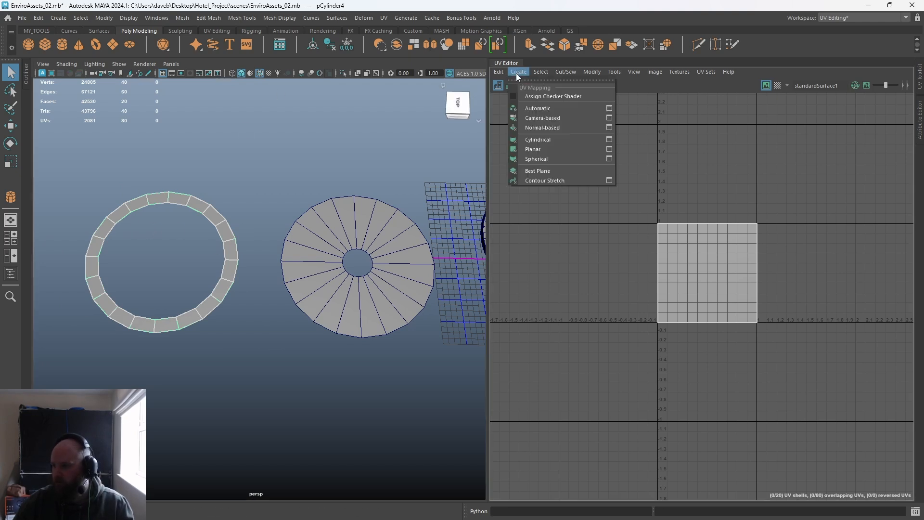
left_click(530, 108)
key("f")
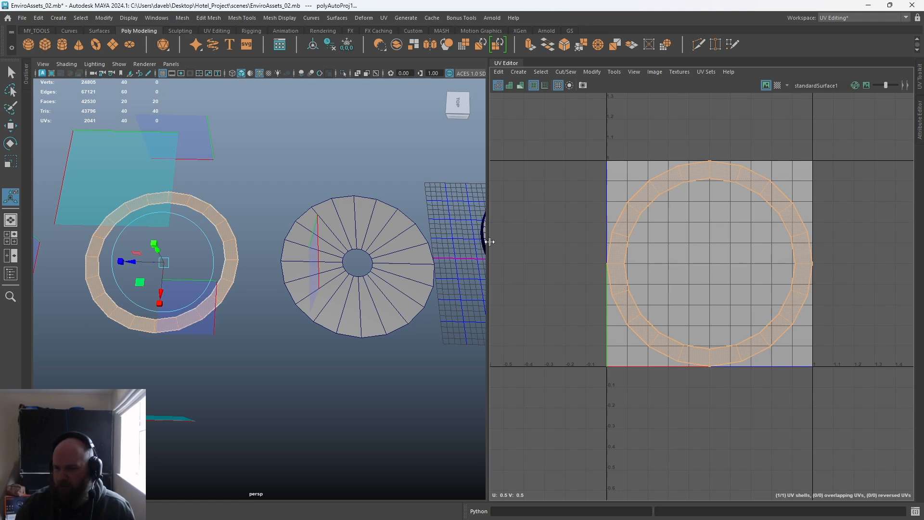
Select the inner and outer edges of one thin-ring segment to compare their lengths.
right_click_drag(268, 233, 303, 354, "alt")
middle_click_drag(221, 235, 287, 289, "alt")
right_click_drag(287, 289, 308, 289, "alt")
right_click_drag(229, 169, 230, 138)
left_click(260, 210)
key("f")
left_click_drag(254, 306, 175, 299, "alt")
left_click(184, 325, "shift")
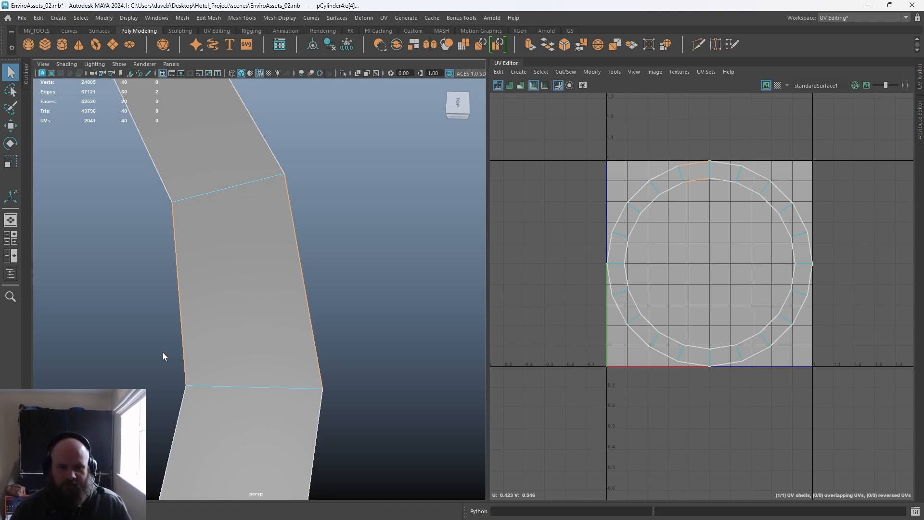
scroll(204, 317, "down", 9)
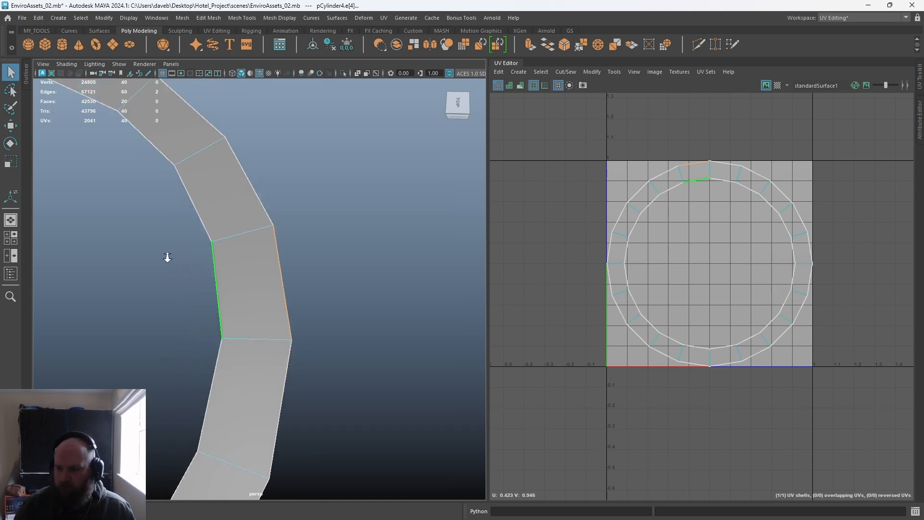
Apply automatic UV mapping to the wide sample ring with the small central hole.
middle_click_drag(291, 263, 154, 254, "alt")
left_click(213, 223)
right_click(265, 238)
right_click_drag(265, 238, 304, 228)
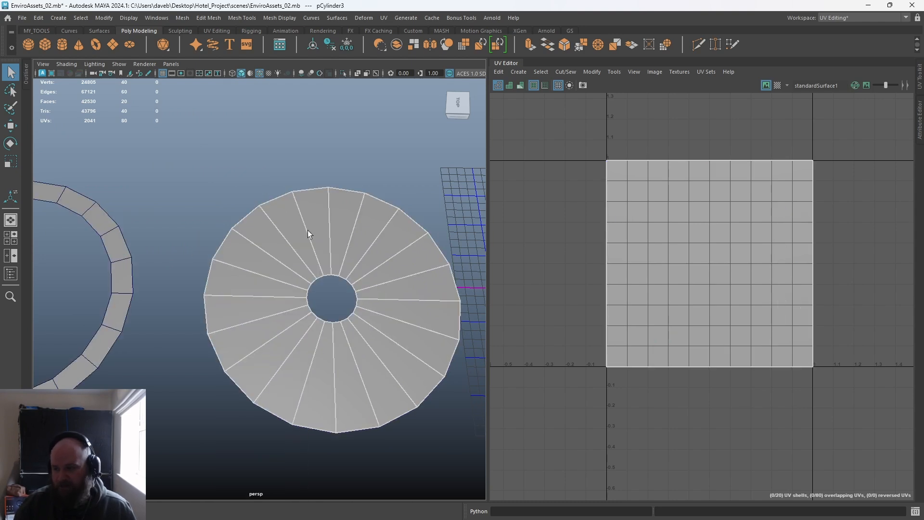
left_click(531, 73)
mouse_move(524, 73)
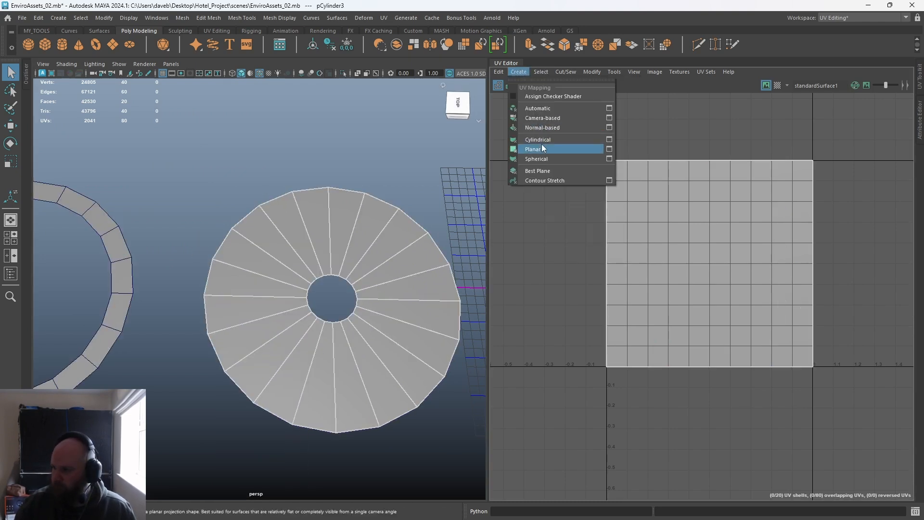
left_click(545, 108)
left_click(706, 272)
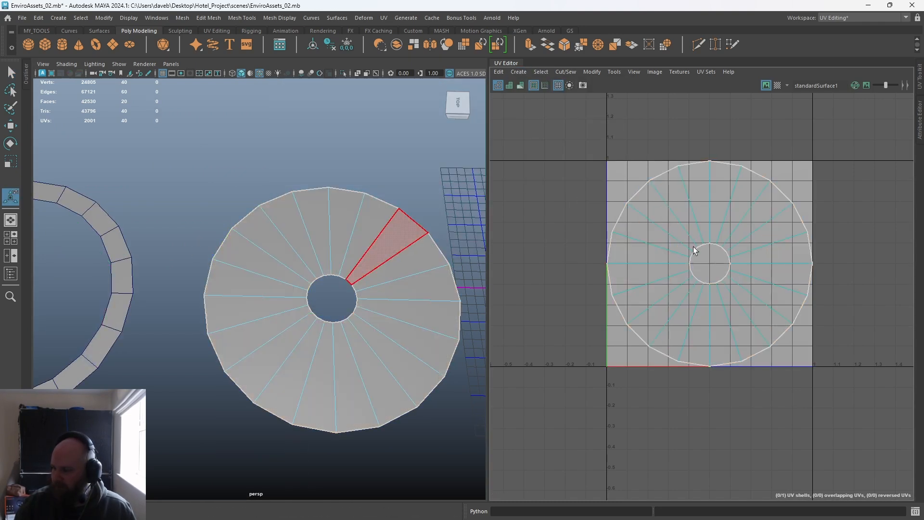
Select the outer and inner edges of one wide-ring segment to compare their lengths.
right_click_drag(356, 245, 432, 283)
left_click(353, 191)
middle_click_drag(426, 279, 279, 343, "alt")
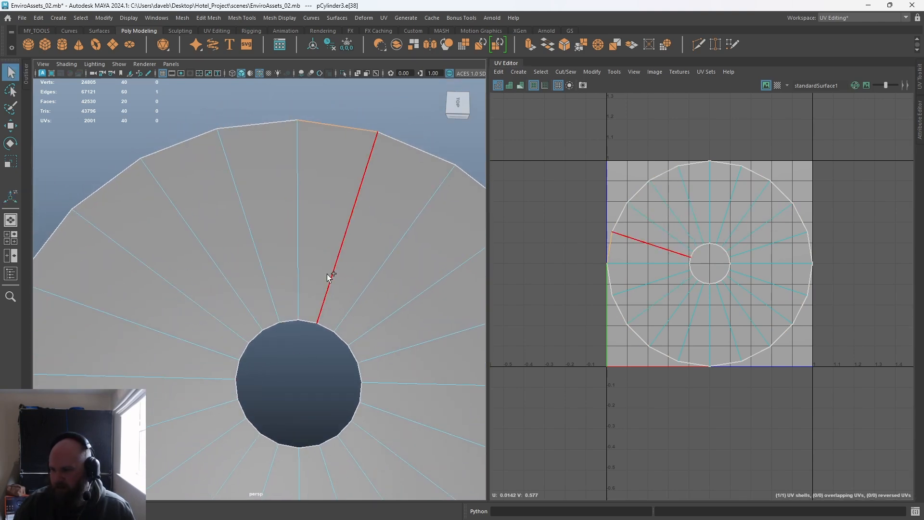
left_click(307, 323, "shift")
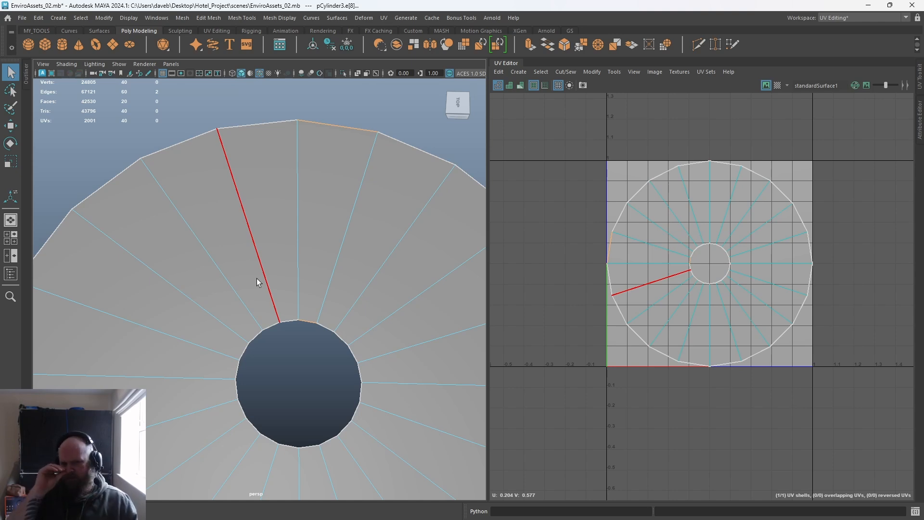
Select both sample rings beside the table and delete them.
scroll(244, 208, "down", 9)
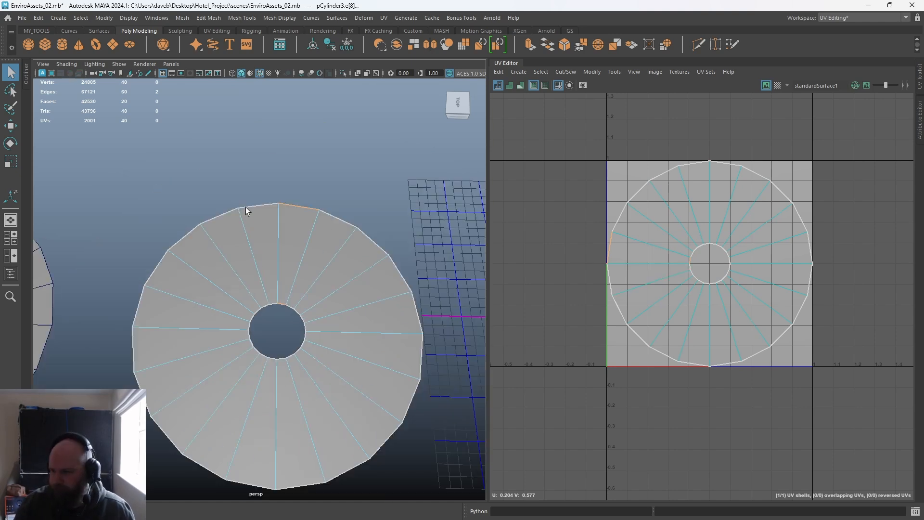
left_click_drag(336, 285, 331, 253, "alt")
right_click_drag(76, 246, 108, 223)
left_click_drag(104, 223, 325, 368)
key("Delete")
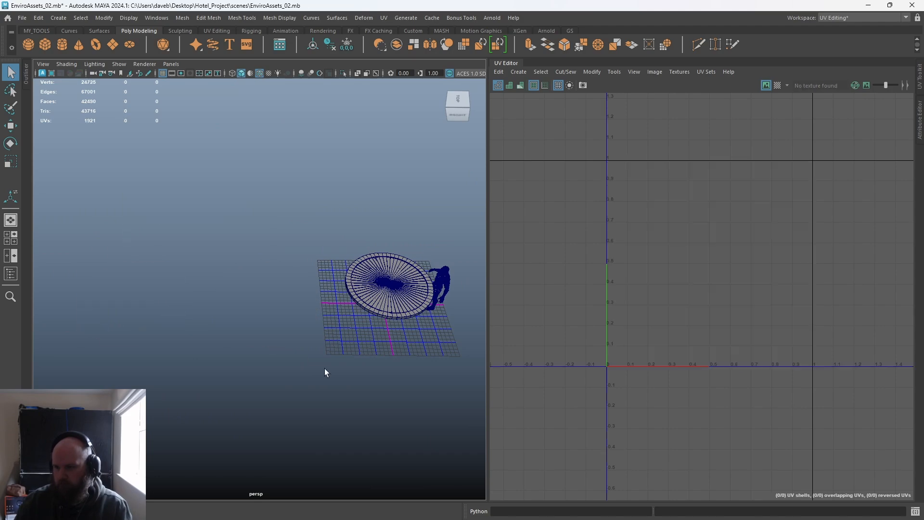
Select the circular cap faces on the top and underside of the table's two-tier base.
middle_click_drag(325, 341, 150, 283, "alt")
right_click_drag(149, 284, 310, 374, "alt")
middle_click_drag(159, 236, 424, 315, "alt")
left_click_drag(340, 292, 327, 250, "alt")
right_click_drag(269, 287, 299, 308, "alt")
left_click_drag(300, 308, 97, 297, "alt")
right_click_drag(99, 243, 103, 277)
left_click(264, 241)
mouse_move(264, 240)
left_mouse_down()
mouse_move(289, 217)
mouse_move(342, 313)
mouse_move(192, 316)
mouse_move(232, 240)
left_mouse_up()
left_click_drag(233, 240, 232, 299, "alt")
mouse_move(222, 287)
left_mouse_down("shift")
mouse_move(316, 262)
mouse_move(267, 245)
mouse_move(181, 281)
mouse_move(385, 270)
mouse_move(411, 239)
mouse_move(423, 273)
left_mouse_up("shift")
Planar-map the base's cap faces from the Y axis and move the resulting shells clear of the 0–1 UV tile.
left_click(519, 71)
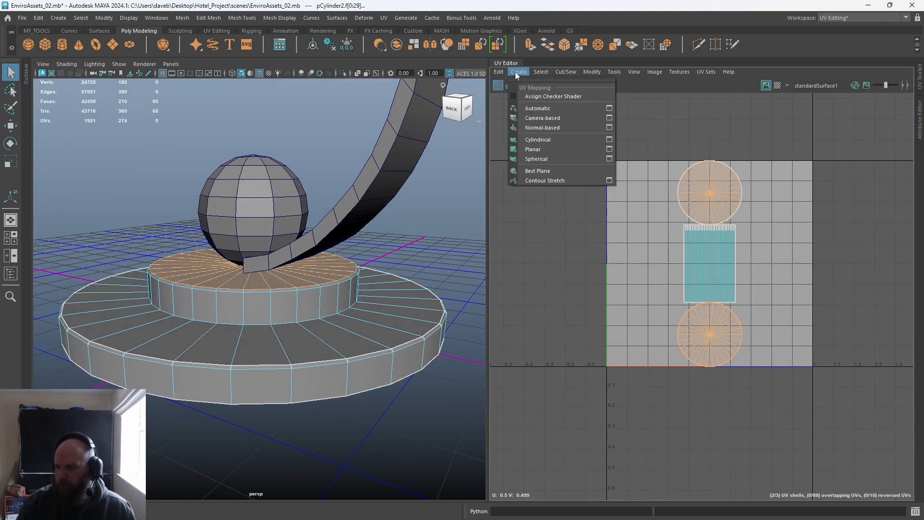
left_click(608, 149)
left_click(298, 288)
scroll(505, 231, "down", 3)
left_click_drag(620, 252, 840, 141)
Shade the UV shells by orientation, flip the larger disc's reversed shell, and close the planar mapping options.
double_click(706, 140)
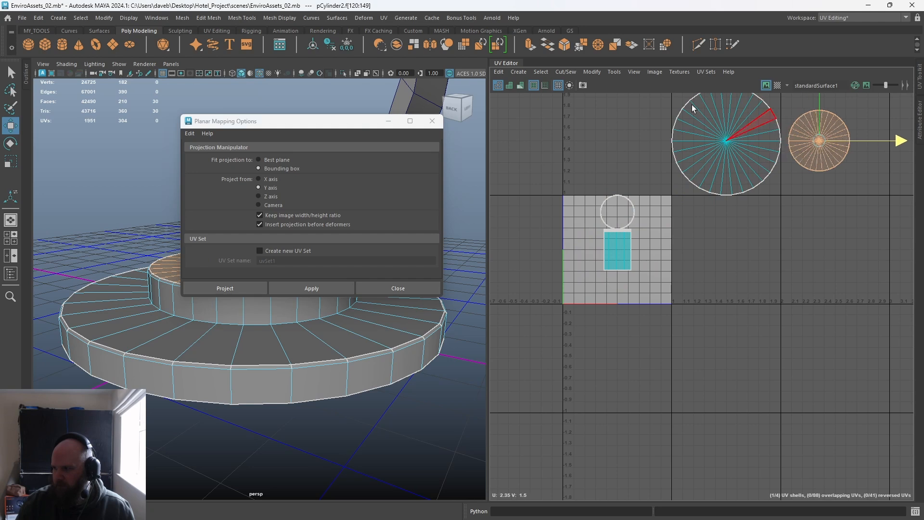
left_click(509, 85)
left_click(592, 72)
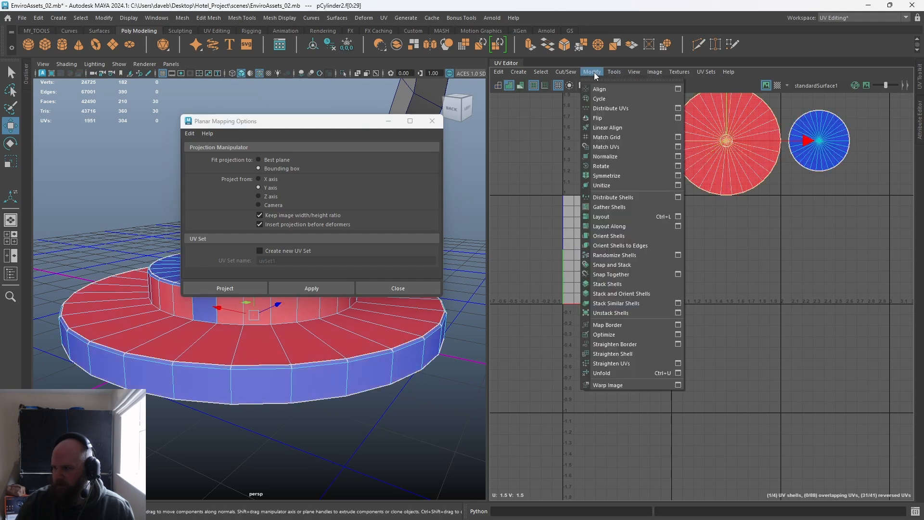
left_click(598, 118)
scroll(616, 135, "down", 3)
middle_click_drag(619, 126, 612, 217, "alt")
left_click(398, 288)
Select the face loop around the upper tier's side together with the thin bevel loop at its top edge.
scroll(206, 349, "up", 3)
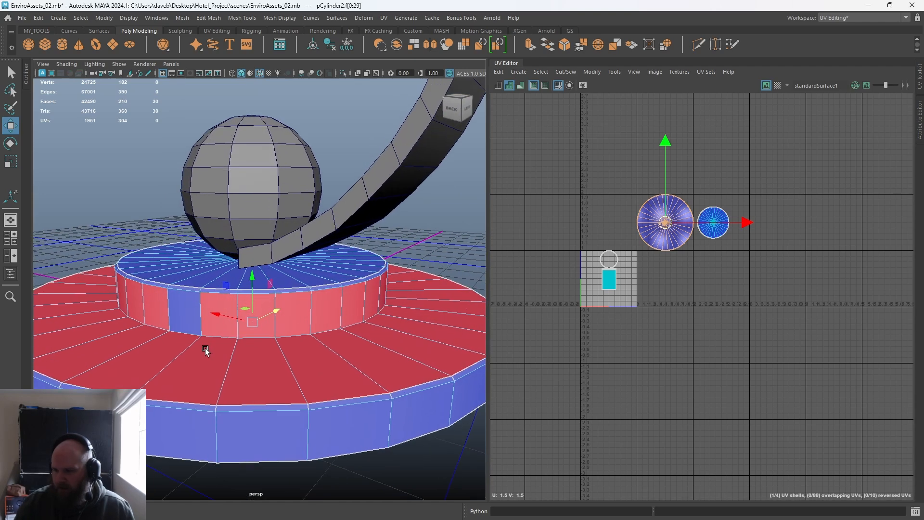
scroll(205, 346, "down", 1)
key("q")
right_click_drag(184, 311, 186, 279)
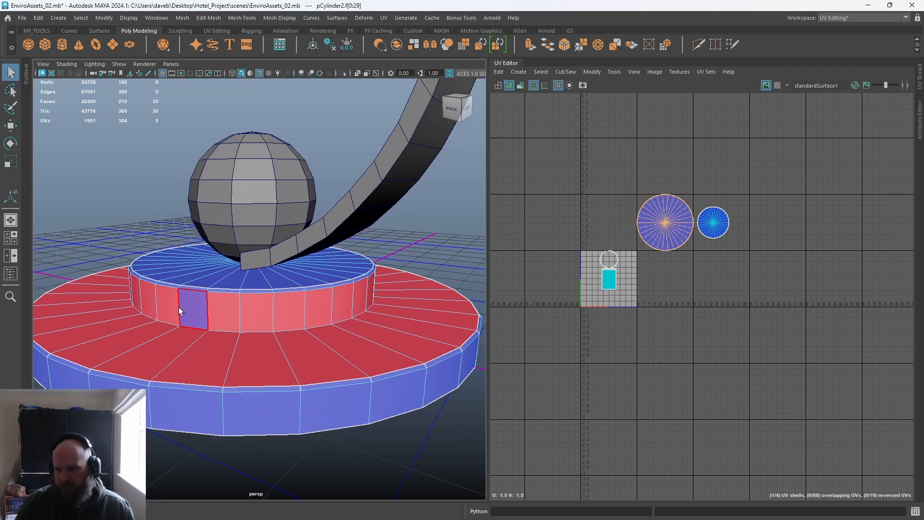
left_click(179, 308)
double_click(192, 301, "shift")
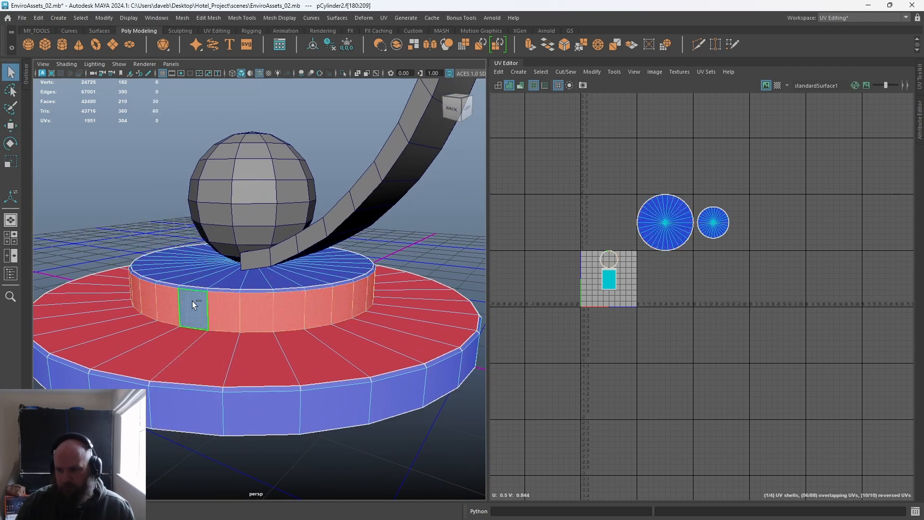
double_click(222, 290, "shift")
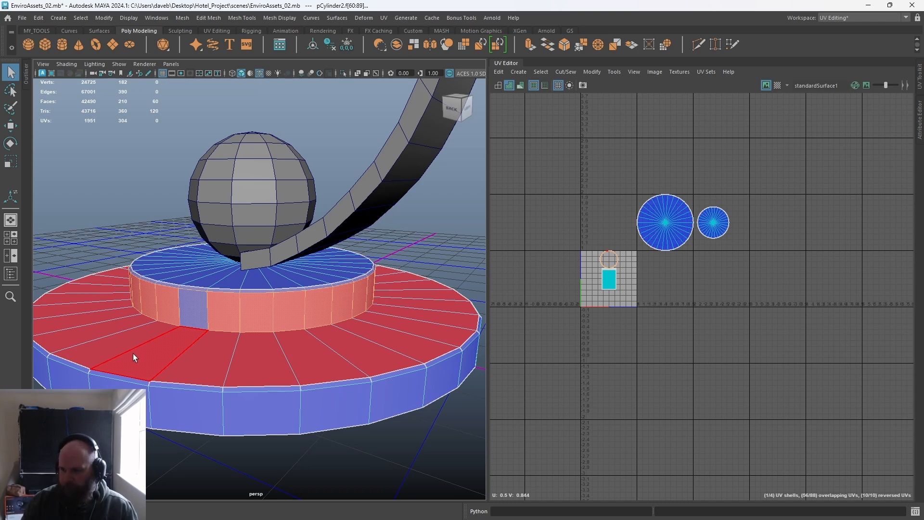
left_click_drag(222, 267, 276, 293, "alt")
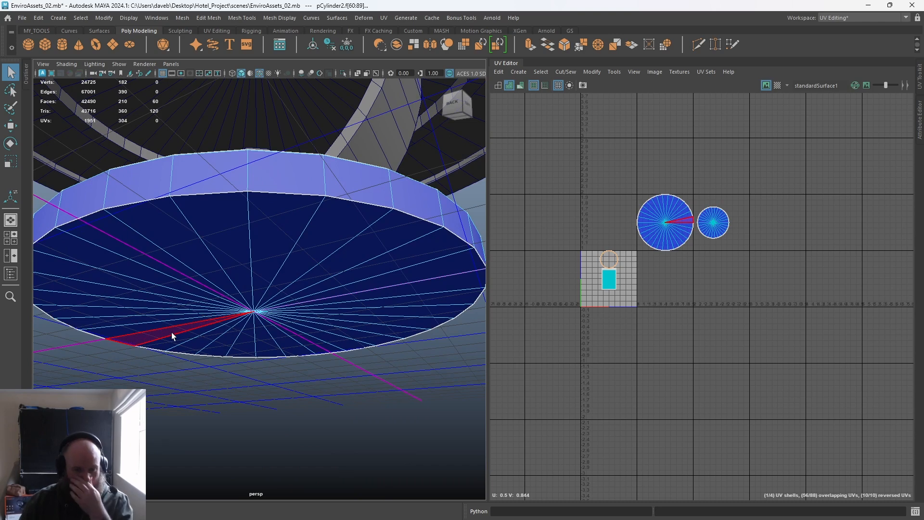
left_click_drag(158, 335, 162, 375, "alt")
right_click_drag(334, 290, 374, 334, "alt")
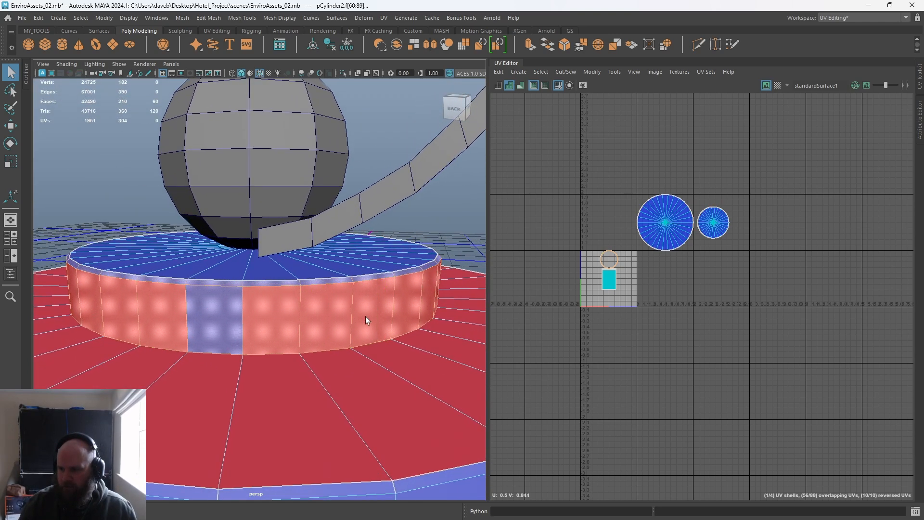
Apply cylindrical UV mapping to the upper tier's side and bevel faces, and select the UVs of the new shell.
left_click(521, 72)
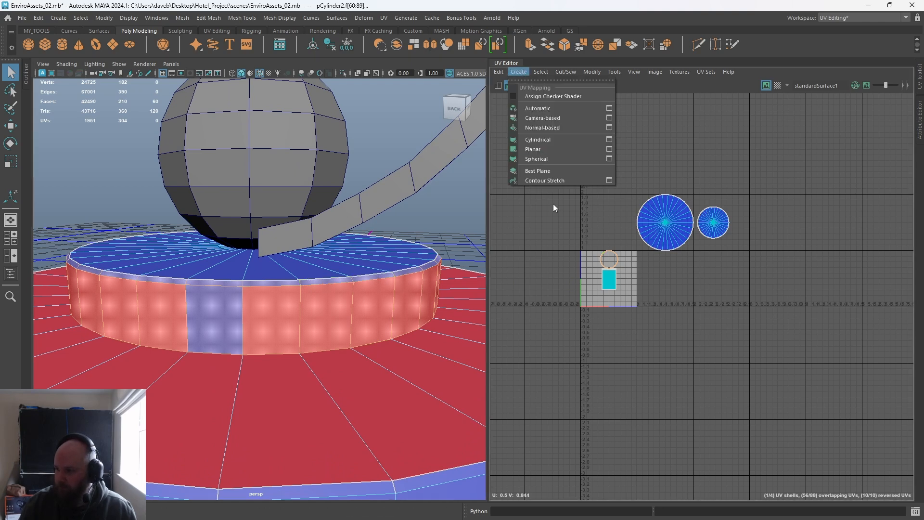
left_click(554, 143)
left_click(582, 276)
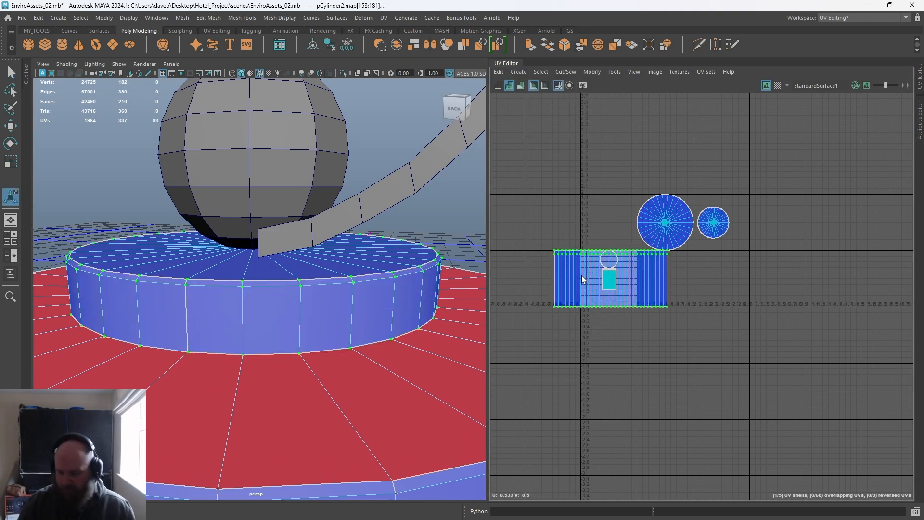
Unfold the upper tier's side shell and move the resulting strip above the 0–1 UV tile, beside the disc shells.
key("ctrl+u")
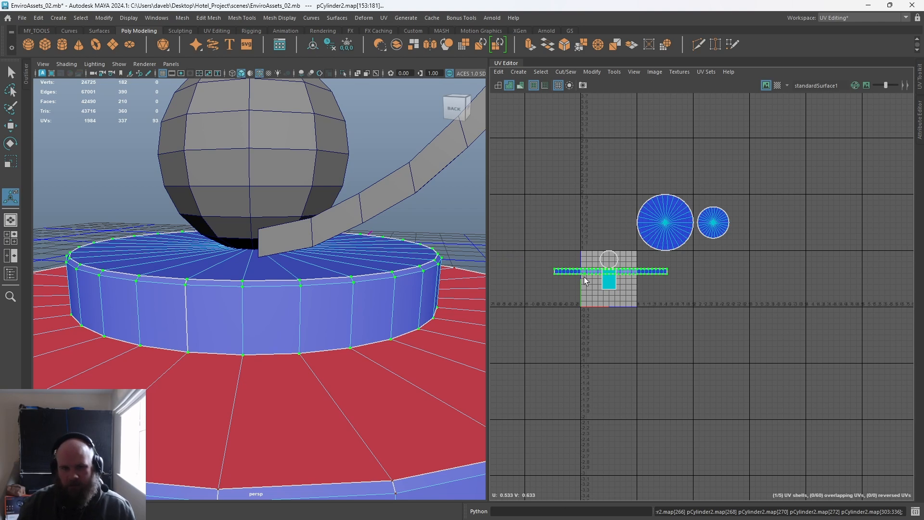
key("w")
left_click_drag(612, 276, 579, 209)
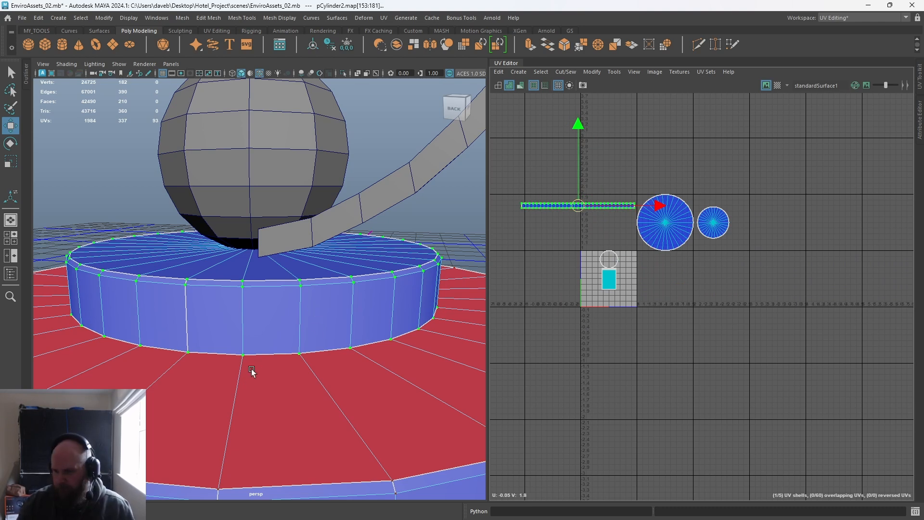
Apply a cylindrical UV projection to the side faces of the base's lower tier and unfold the resulting shell.
scroll(301, 306, "down", 5)
right_click_drag(276, 245, 280, 284)
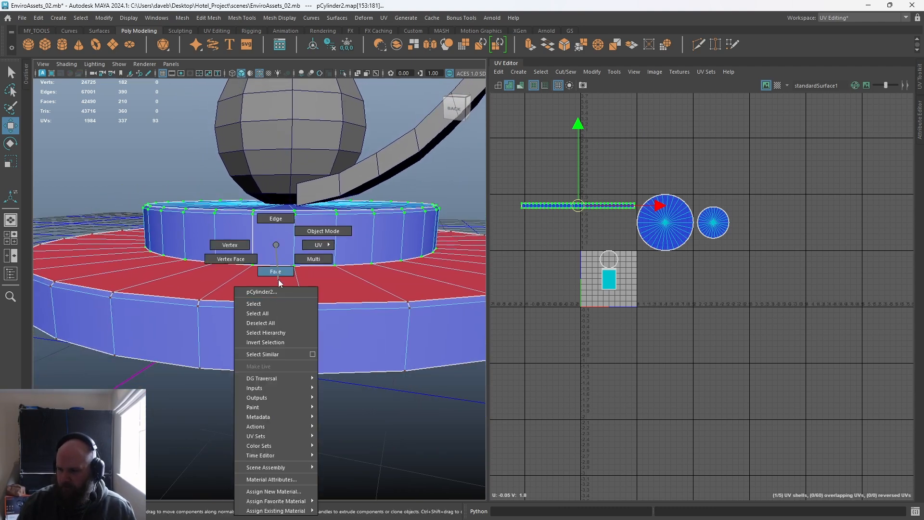
double_click(311, 305)
key("shift+period")
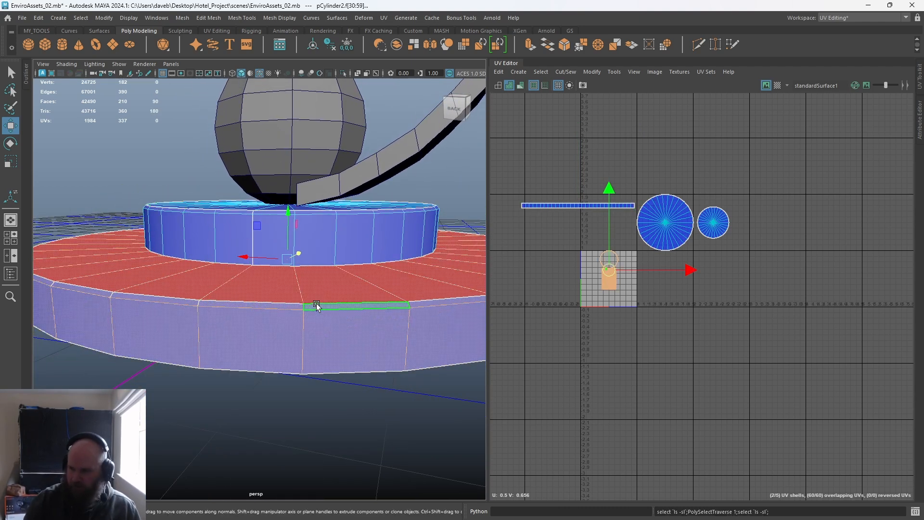
left_click(518, 72)
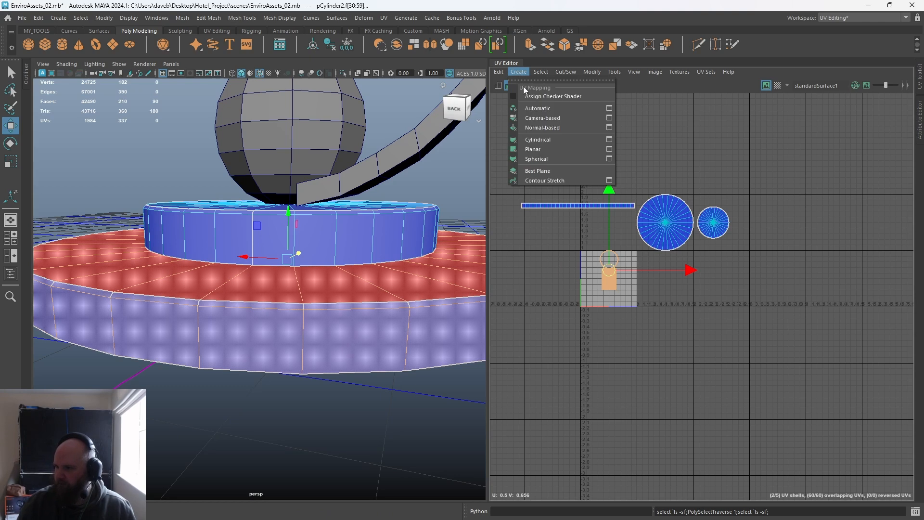
left_click(538, 139)
left_click(595, 289)
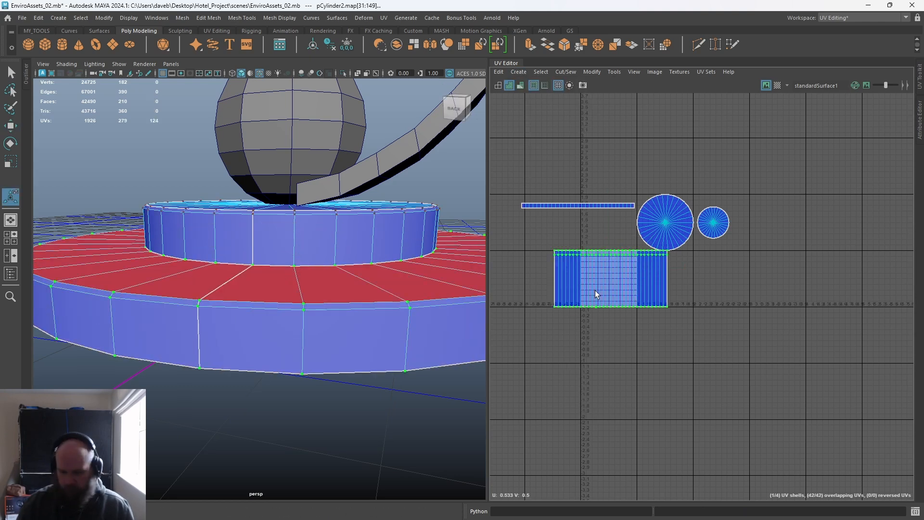
right_click_drag(608, 291, 613, 309, "shift")
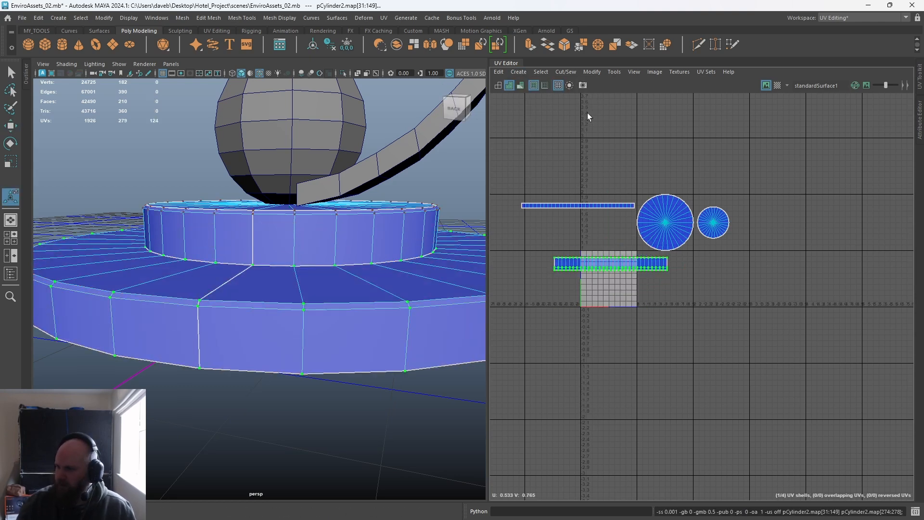
Show the checker map and examine the texture scale and distortion on both tiers of the base.
left_click(776, 86)
right_click_drag(444, 274, 317, 284, "alt")
left_click_drag(318, 284, 331, 342, "alt")
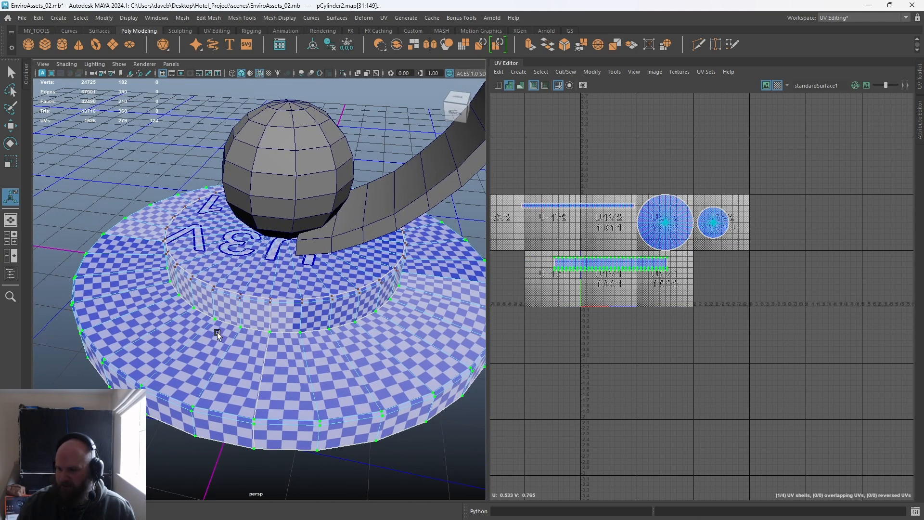
left_click_drag(161, 317, 188, 337, "alt")
right_click_drag(189, 337, 269, 388, "alt")
middle_click_drag(268, 388, 261, 297, "alt")
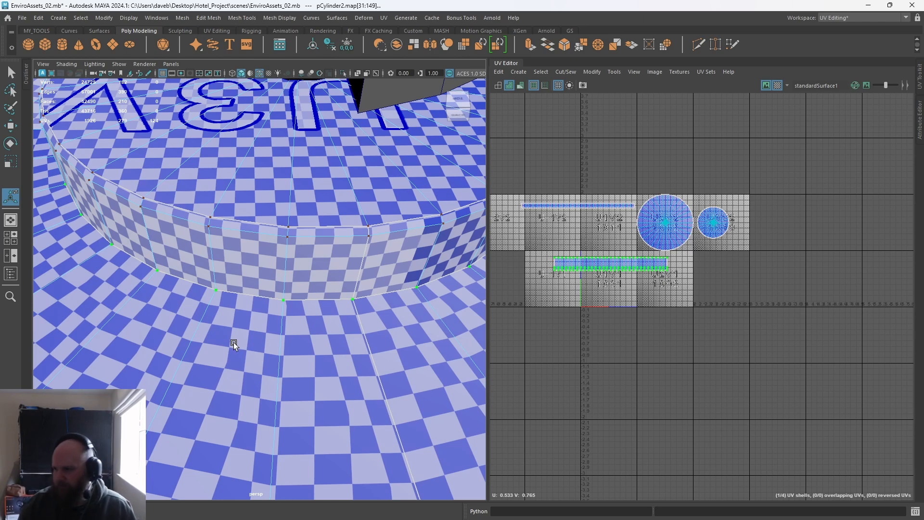
Move the lower tier's UV strip directly beneath the upper tier's strip, beside the circular shells, and hide the checker map.
key("w")
left_click_drag(621, 265, 579, 218)
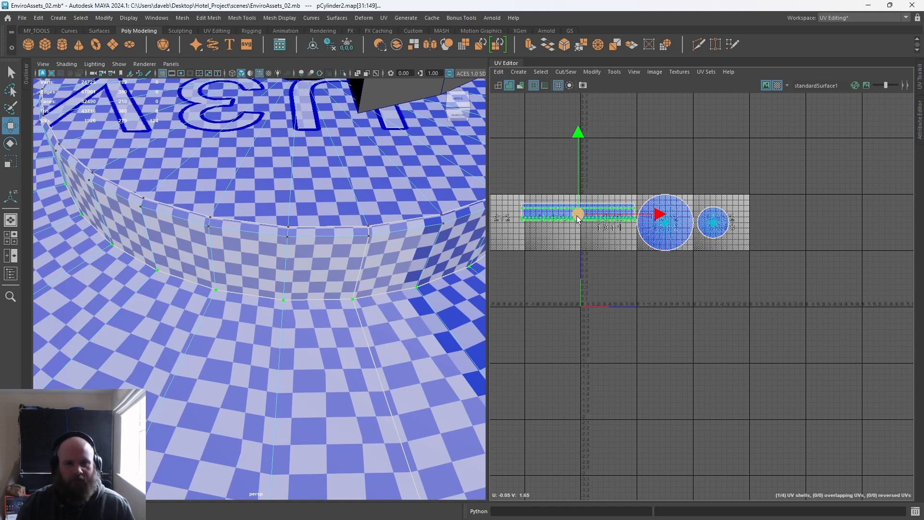
scroll(726, 217, "up", 8)
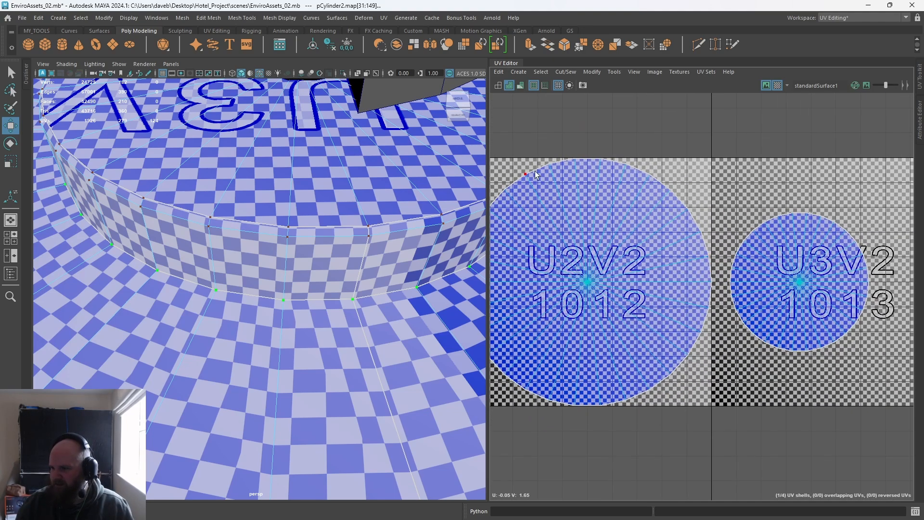
middle_click_drag(591, 373, 905, 337, "alt")
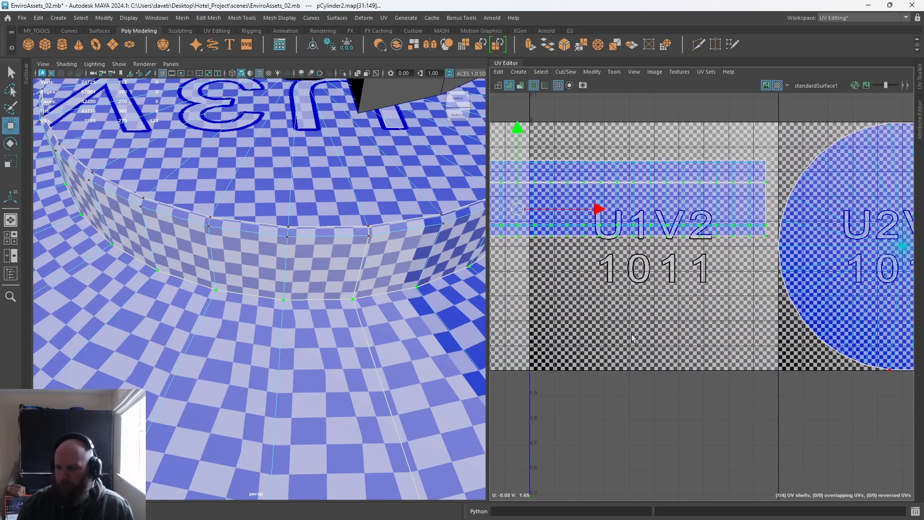
middle_click_drag(633, 335, 707, 359, "alt")
left_click(593, 207)
key("ctrl+z")
left_click_drag(596, 190, 592, 196)
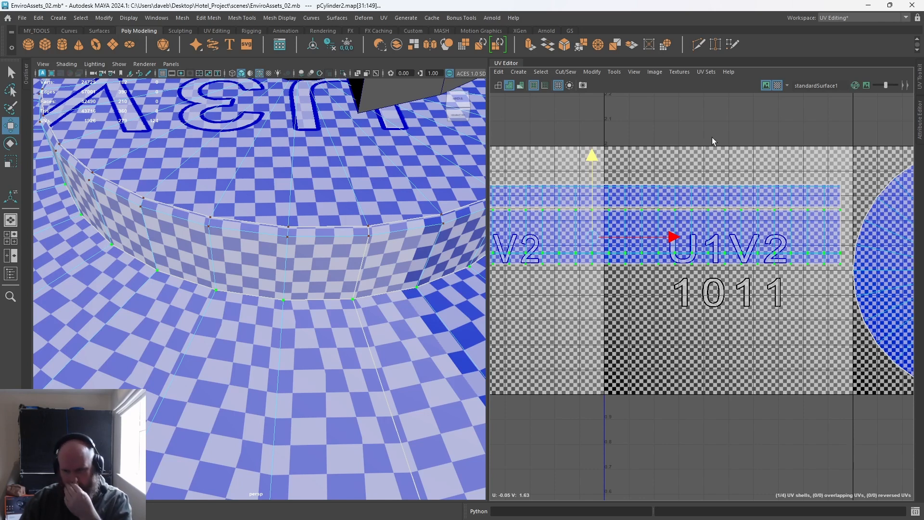
left_click(779, 86)
right_click_drag(704, 299, 512, 272, "alt")
middle_click_drag(517, 281, 498, 259, "alt")
scroll(499, 262, "down", 2)
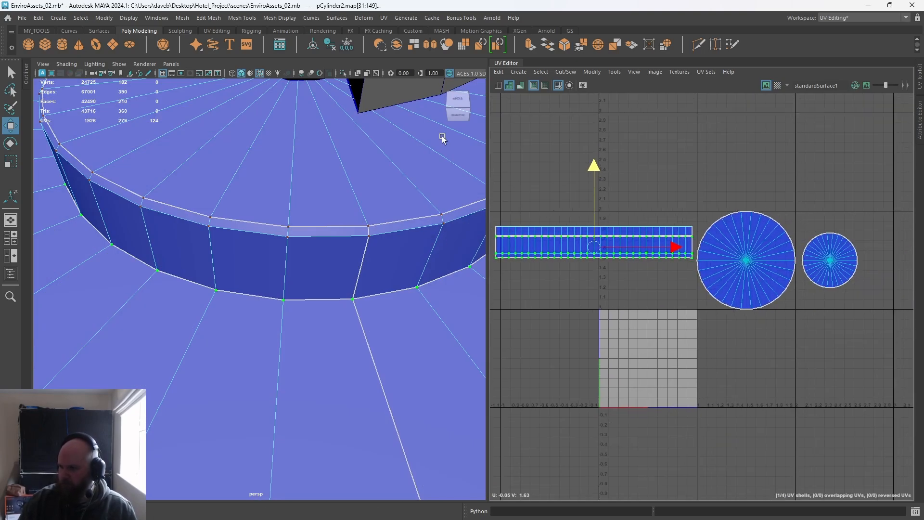
Return to object mode and select the tabletop pieces together with the tiered base to show their UVs.
right_click_drag(263, 314, 140, 260, "alt")
left_click_drag(141, 260, 242, 232, "alt")
middle_click_drag(223, 254, 235, 270, "alt")
left_click_drag(235, 270, 262, 275, "alt")
key("q")
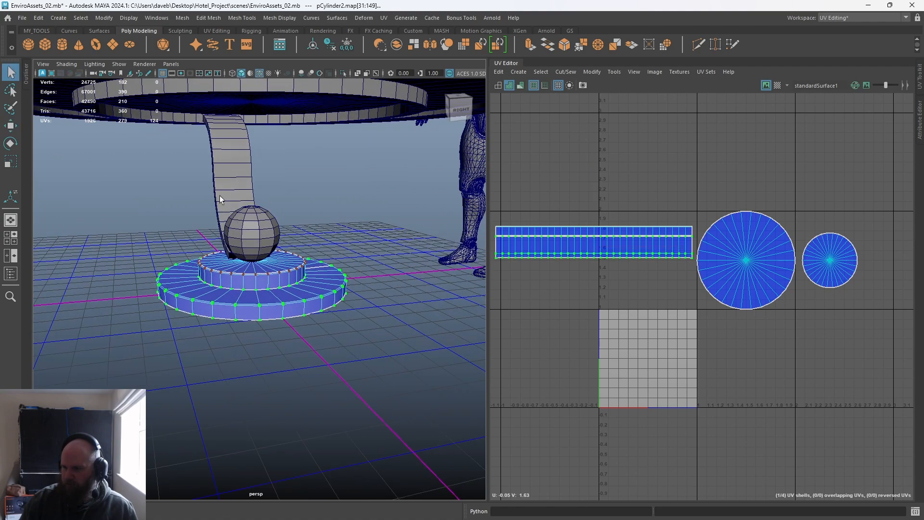
right_click_drag(218, 196, 285, 157)
right_click_drag(245, 281, 251, 194, "alt")
left_click(241, 172)
left_click(250, 194, "shift")
left_click_drag(250, 241, 261, 262, "alt")
left_click(261, 276, "shift")
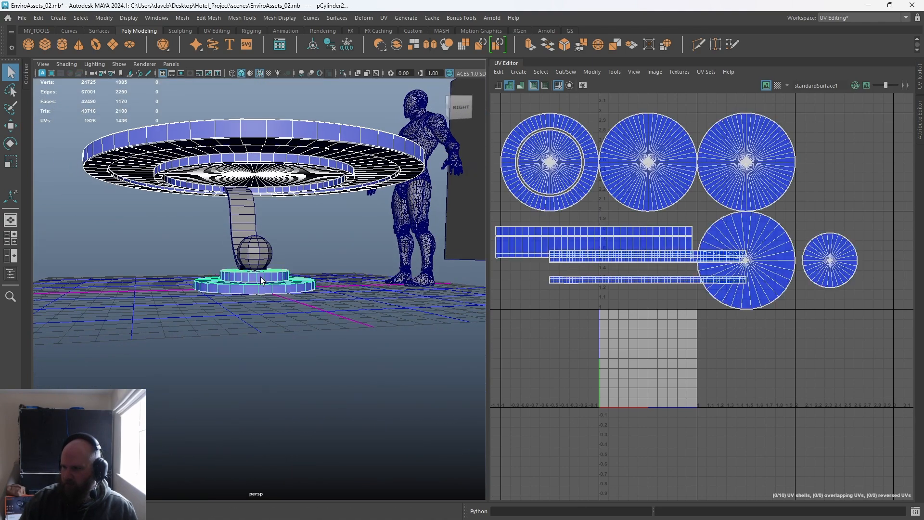
Select all of the base's UV shells and move them clear above the tabletop's circular shells.
right_click_drag(621, 234, 604, 225)
left_click_drag(614, 225, 698, 247)
left_click(726, 240, "shift")
left_click(846, 252, "shift")
key("w")
right_click_drag(730, 253, 602, 223, "alt")
left_click_drag(684, 262, 667, 121)
left_click(659, 186)
middle_click_drag(659, 185, 660, 248, "alt")
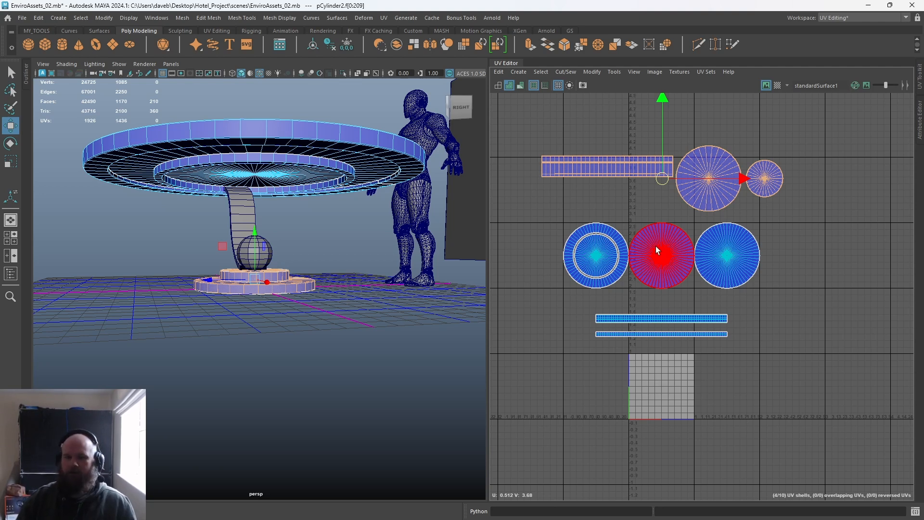
Select the curved support leg between the tabletop and the base and isolate it in the viewport.
double_click(241, 218)
left_click(243, 244)
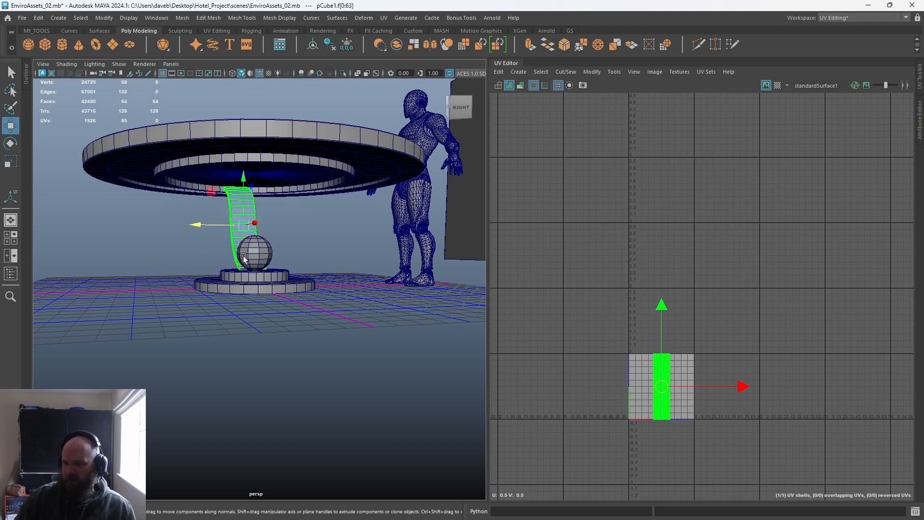
left_click_drag(238, 254, 258, 264, "alt")
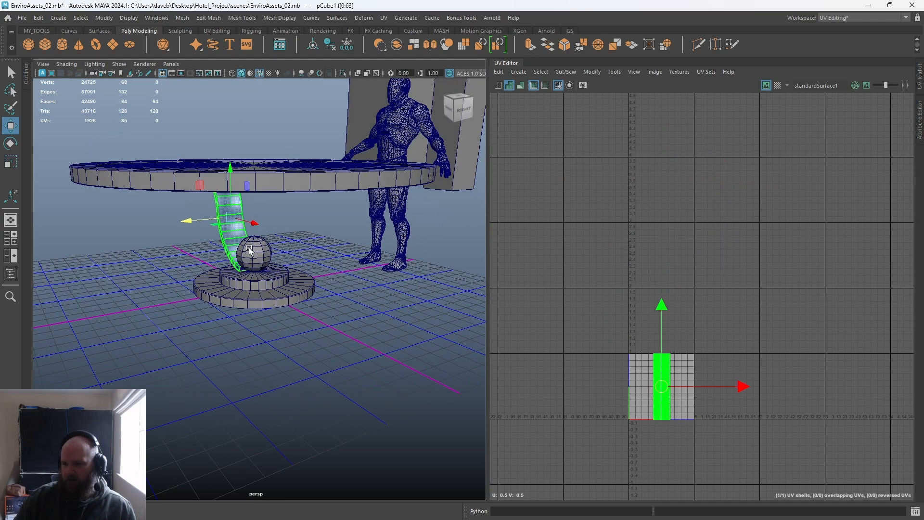
right_click_drag(250, 250, 458, 377, "alt")
middle_click_drag(282, 216, 345, 348, "alt")
right_click_drag(345, 346, 313, 286, "alt")
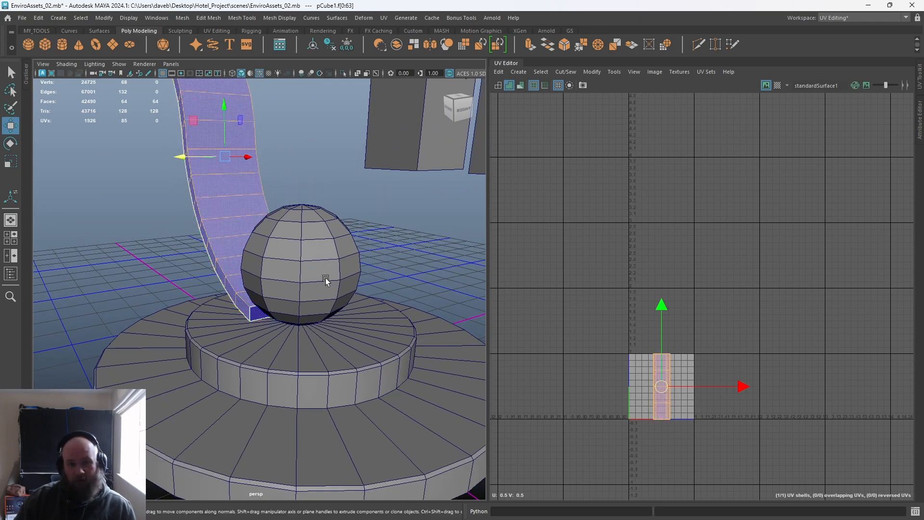
middle_click_drag(249, 226, 338, 300, "alt")
key("f")
left_click_drag(270, 356, 223, 289, "alt")
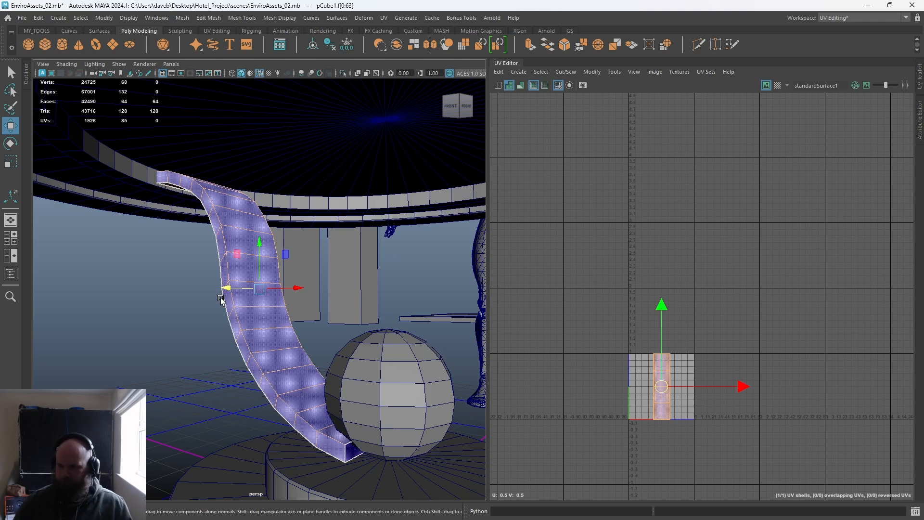
right_click_drag(229, 227, 239, 256, "alt")
left_click_drag(239, 256, 215, 245, "alt")
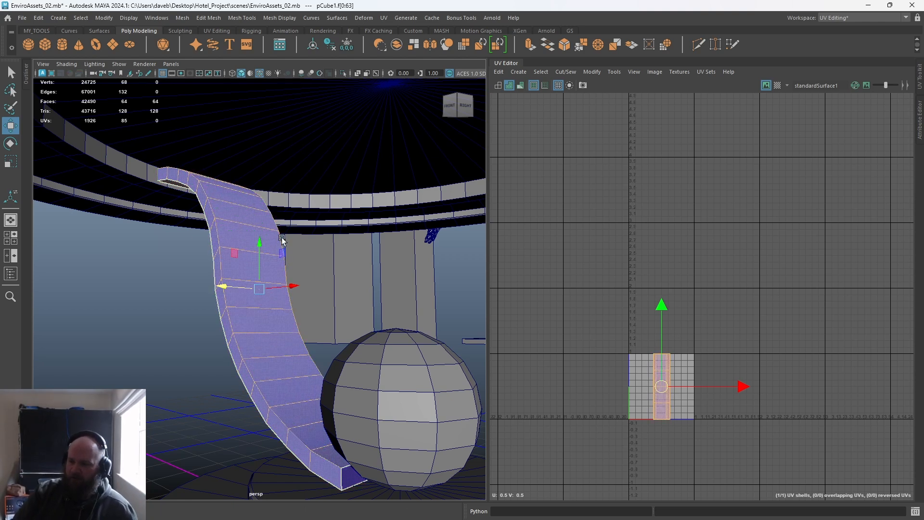
left_click_drag(229, 220, 240, 224, "alt")
right_click_drag(239, 224, 337, 116)
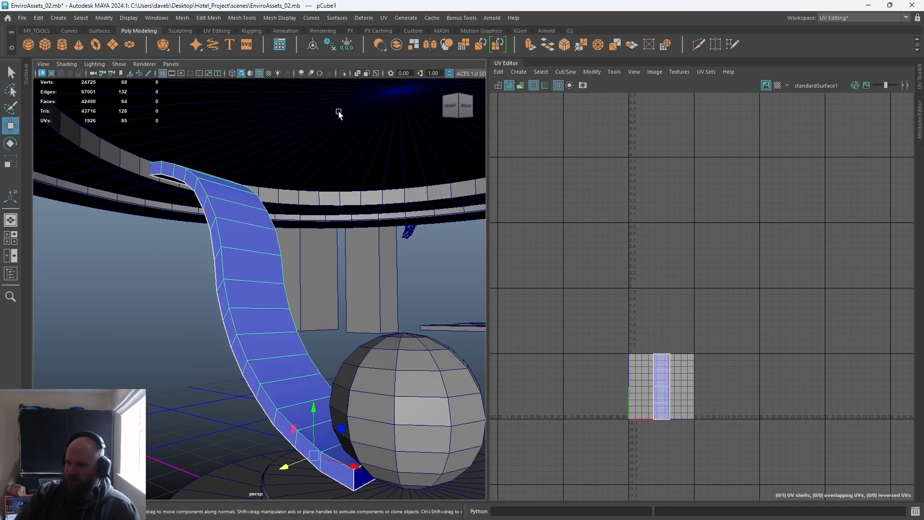
left_click(343, 72)
left_click_drag(333, 202, 362, 244, "alt")
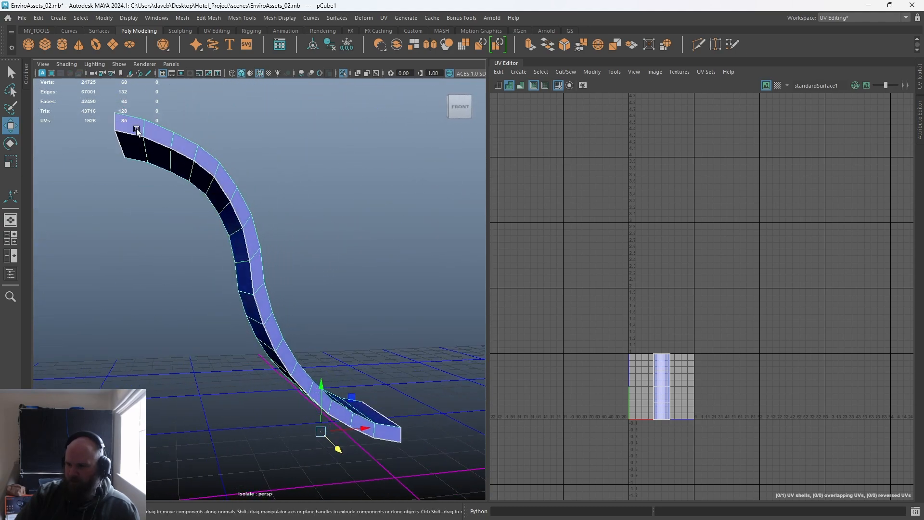
Select the full strips of broad faces on the upper side and the underside of the curved leg.
left_click_drag(387, 440, 308, 159, "alt")
left_click_drag(178, 308, 247, 294, "alt")
right_click_drag(297, 179, 298, 205)
key("ctrl+a")
left_click_drag(316, 177, 320, 188, "alt")
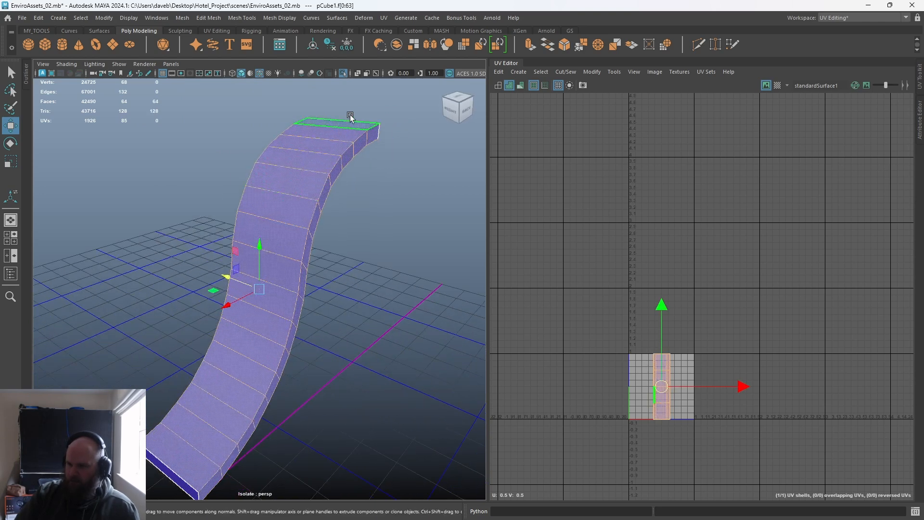
left_click(349, 122)
double_click(342, 137, "shift")
left_click_drag(314, 221, 204, 156, "alt")
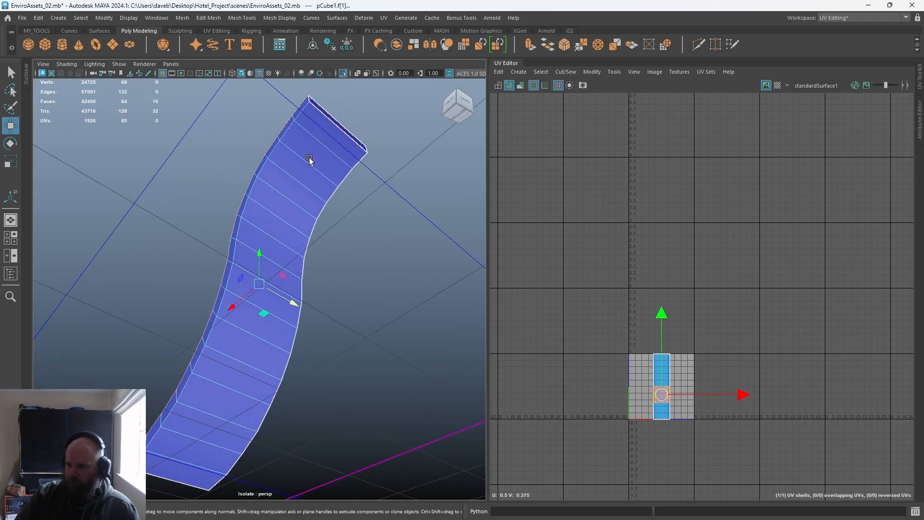
left_click(323, 145, "shift")
double_click(319, 153, "shift")
left_click_drag(268, 311, 326, 324, "alt")
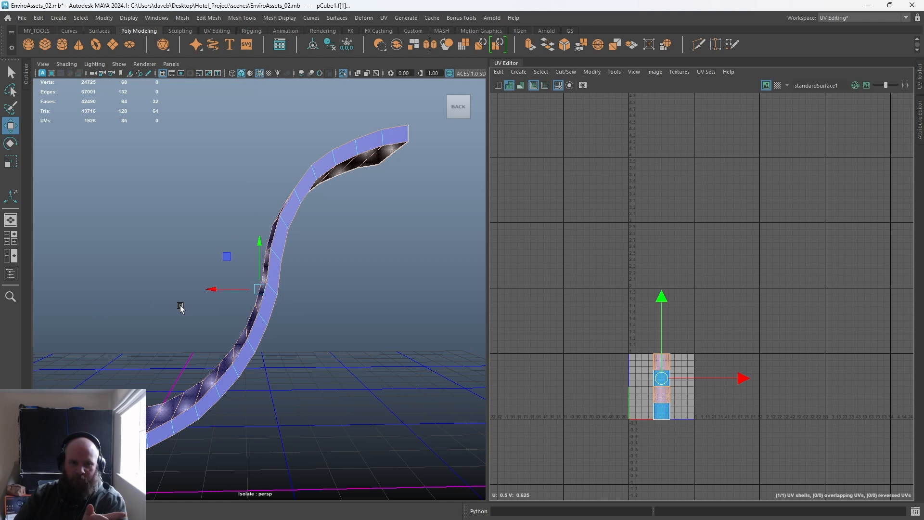
Apply a planar UV projection from the X axis to the leg's broad faces, fitted to the bounding box.
left_click(520, 72)
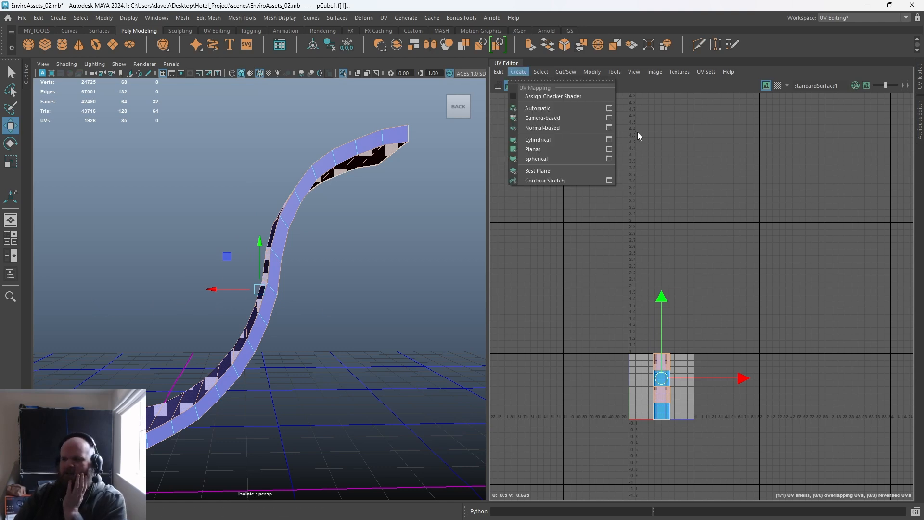
left_click(609, 149)
left_click(277, 186)
left_click(310, 288)
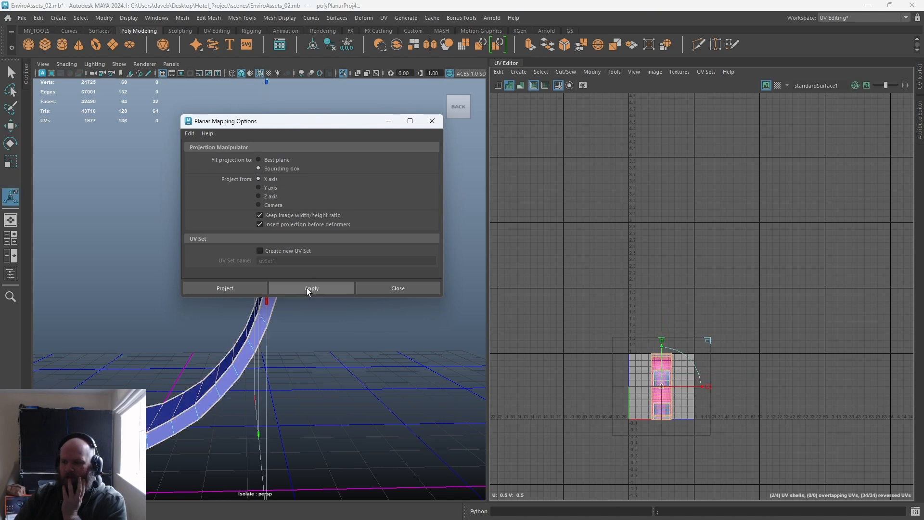
Move the two projected shells out of the 0 to 1 UV tile and separate them side by side.
key("w")
left_click_drag(664, 388, 640, 289)
double_click(590, 299)
double_click(584, 295)
Flip the reversed shell, line it up with the neighbouring strip, and close the planar mapping options.
left_click(566, 72)
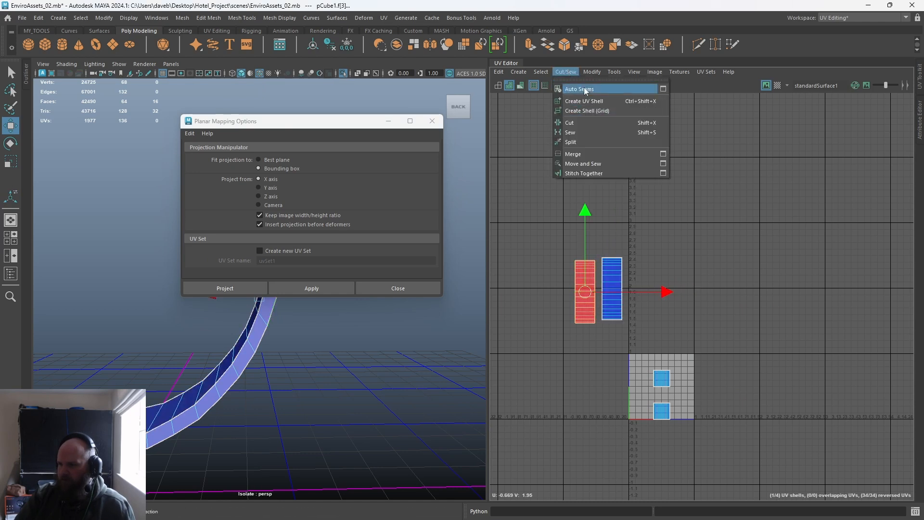
left_click(599, 118)
left_click_drag(583, 292, 615, 295)
double_click(608, 302)
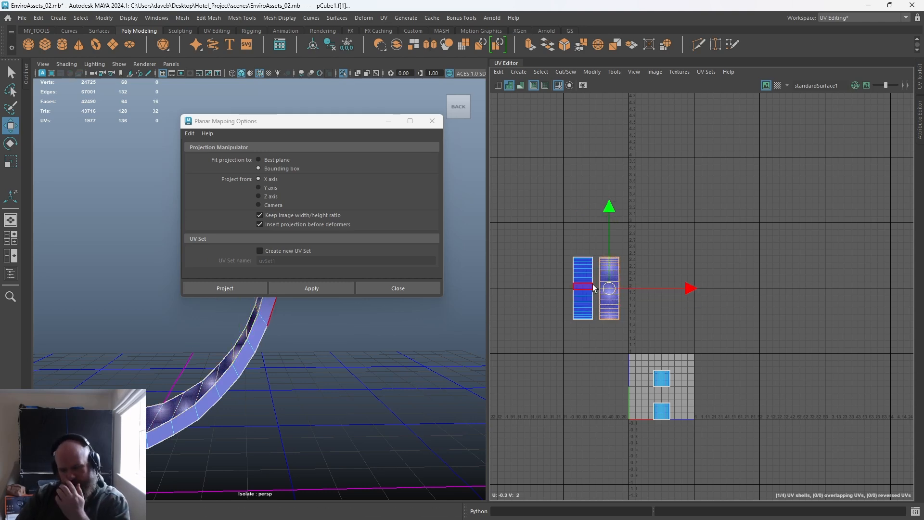
left_click(432, 121)
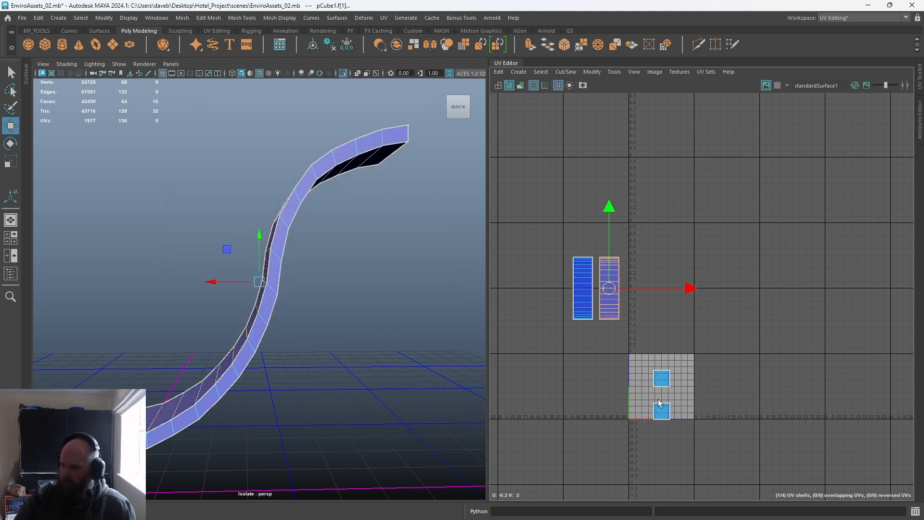
Select the leg's two narrow side shells and apply a planar UV projection to them from the Z axis.
left_click_drag(654, 390, 672, 438)
scroll(297, 236, "up", 2)
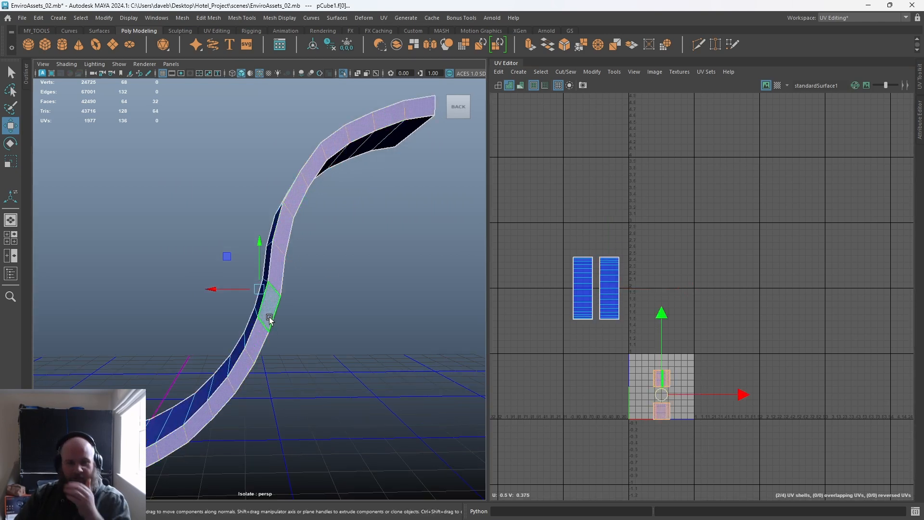
left_click_drag(302, 257, 415, 316, "alt")
key("q")
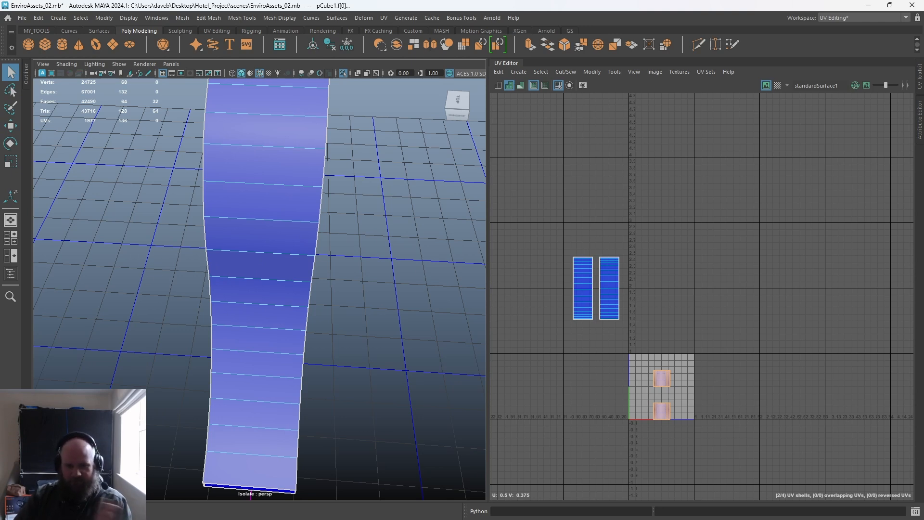
left_click(519, 72)
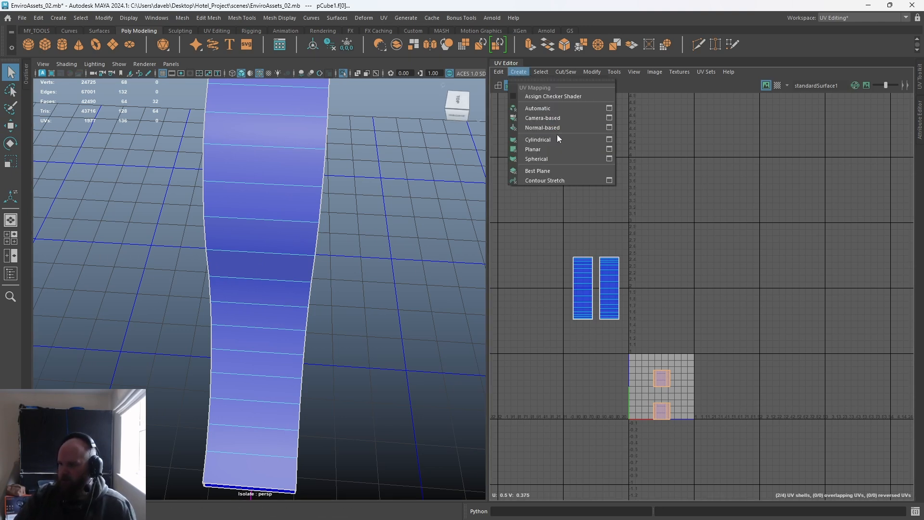
left_click(602, 149)
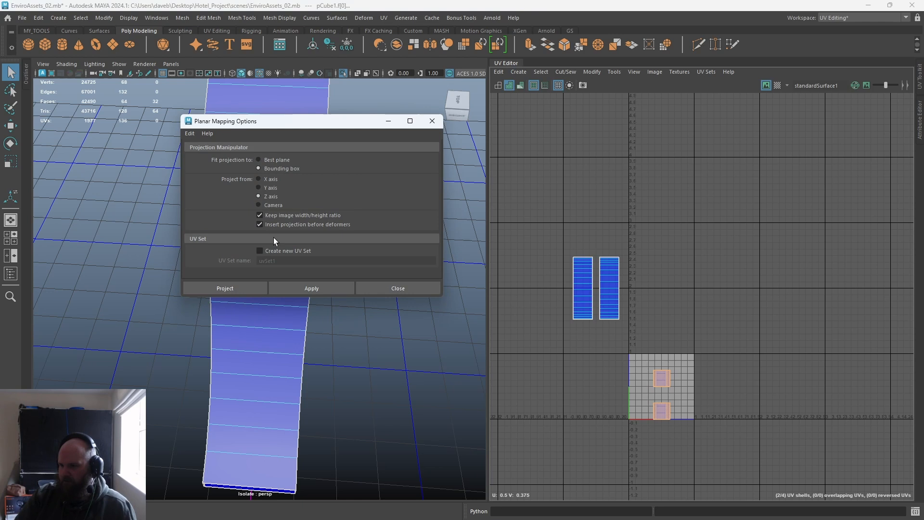
left_click(294, 288)
Move the overlapping curved side shells out of the UV tile beside the two broad strips and select one of them.
key("f")
scroll(686, 361, "down", 3)
key("w")
left_click_drag(694, 326, 702, 71)
middle_click_drag(703, 150, 720, 307, "alt")
left_click(691, 213)
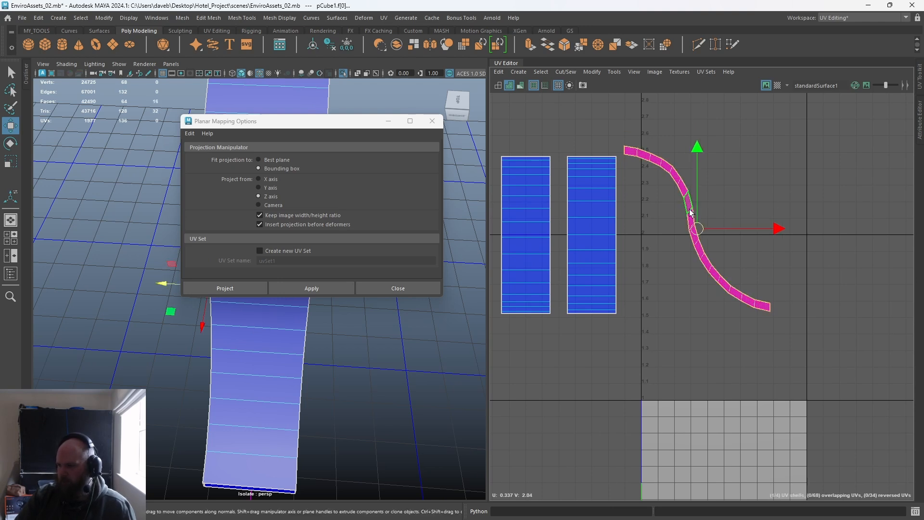
Separate the two overlapping curved side shells, flip the reversed one and move it clear of the other.
left_click_drag(697, 228, 737, 206)
left_click(710, 231)
left_click(696, 245)
left_click(562, 72)
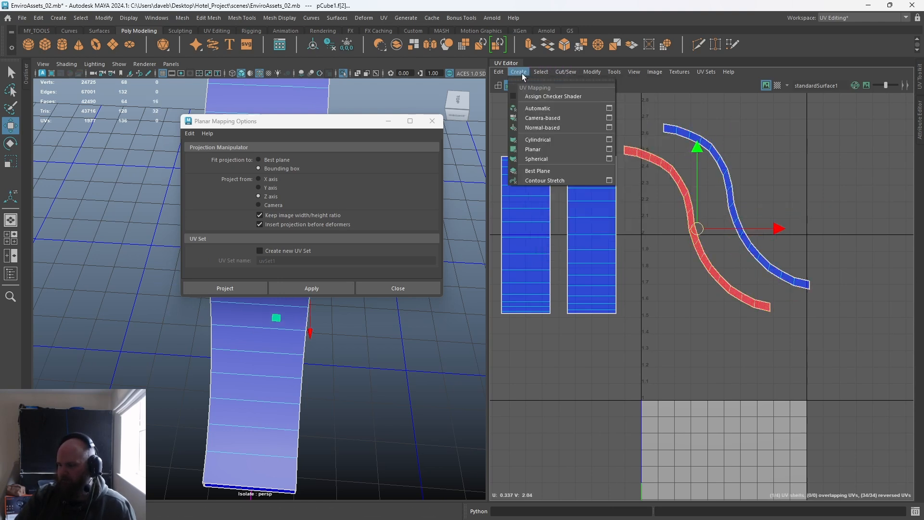
mouse_move(559, 72)
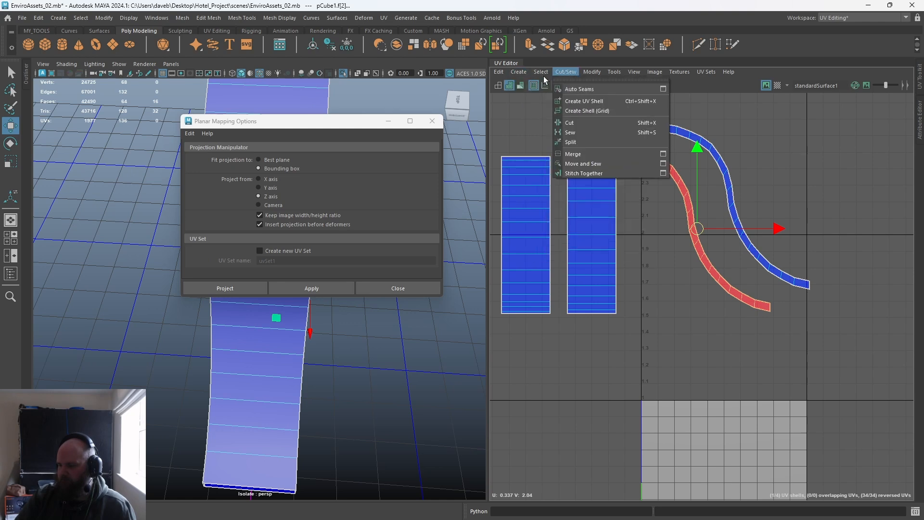
mouse_move(593, 73)
left_click(611, 119)
left_click_drag(687, 248, 645, 301)
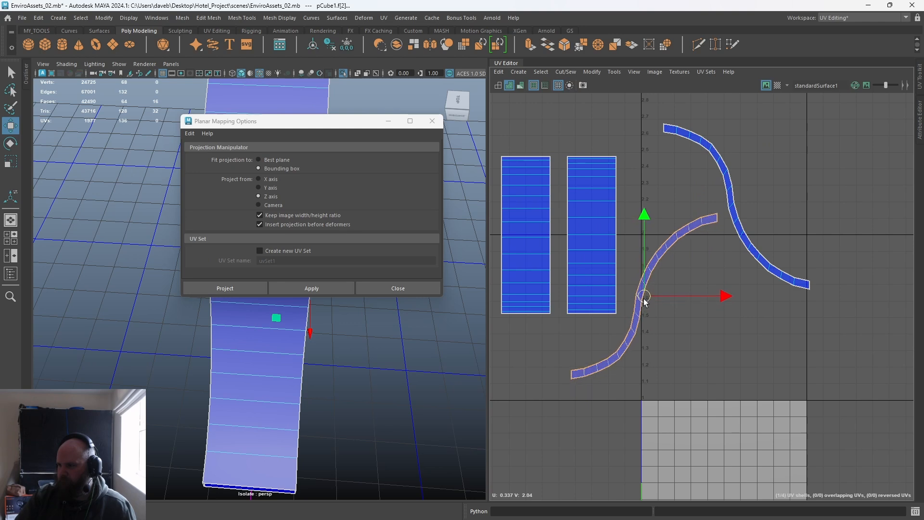
Rotate the flipped curved shell counterclockwise until roughly upright and move it up beside the broad strips.
key("e")
left_click_drag(720, 315, 715, 282)
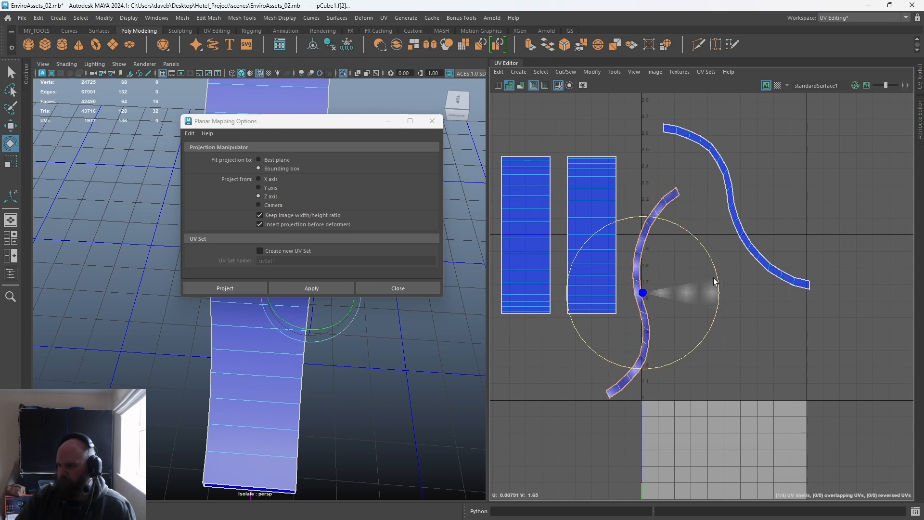
key("w")
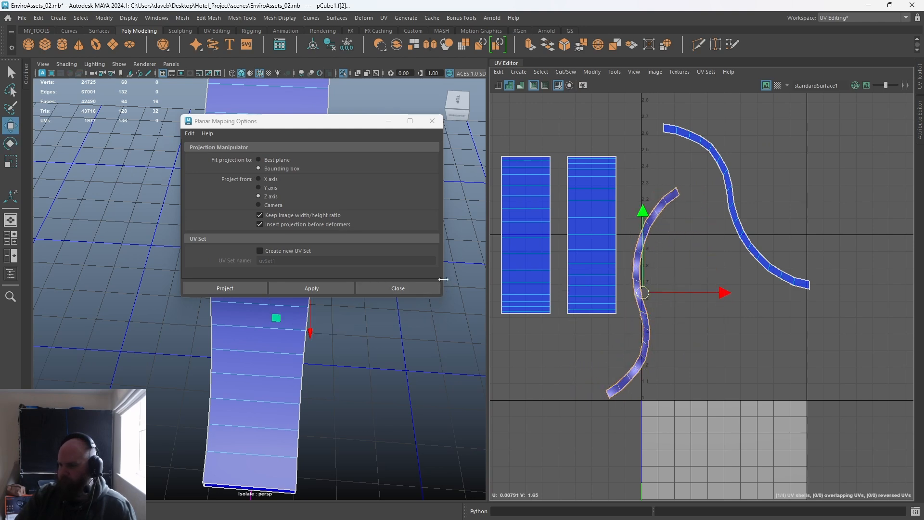
left_click_drag(643, 292, 642, 234)
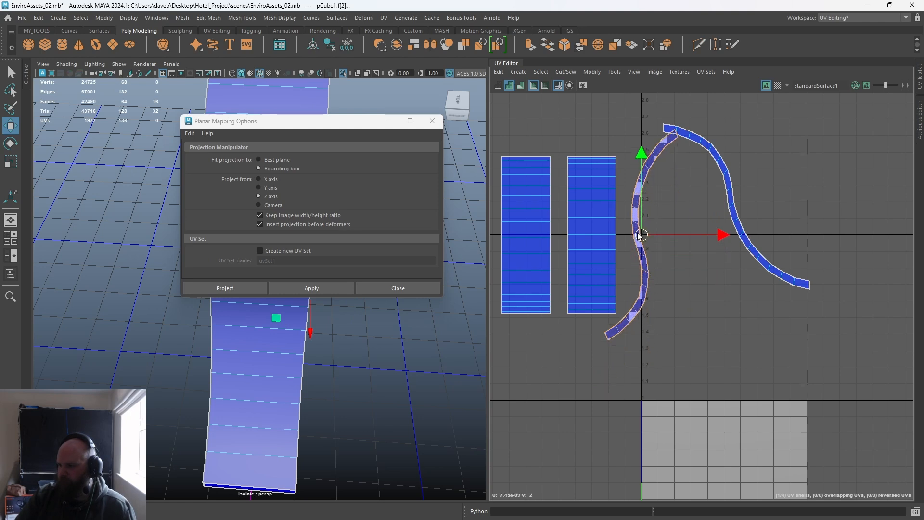
Rotate the other curved shell clockwise until roughly upright and close the planar mapping options.
double_click(735, 220)
key("e")
left_click_drag(794, 155, 803, 190)
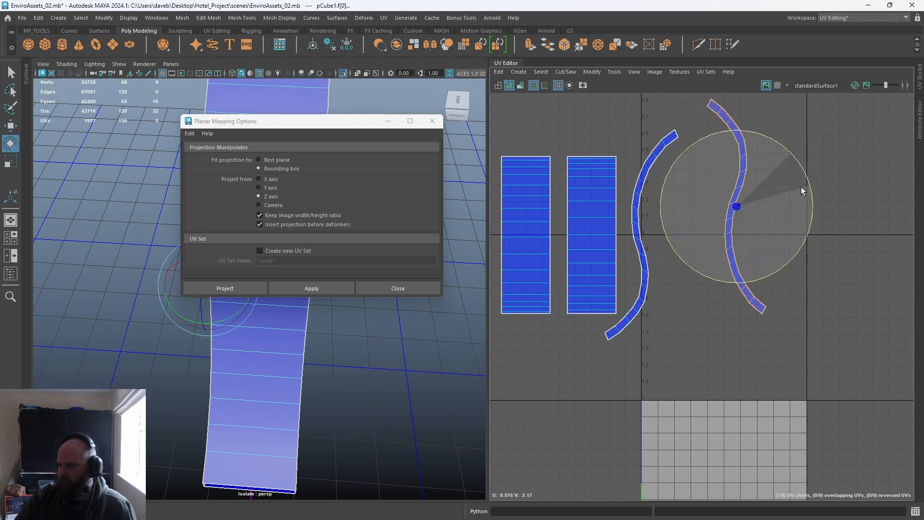
key("w")
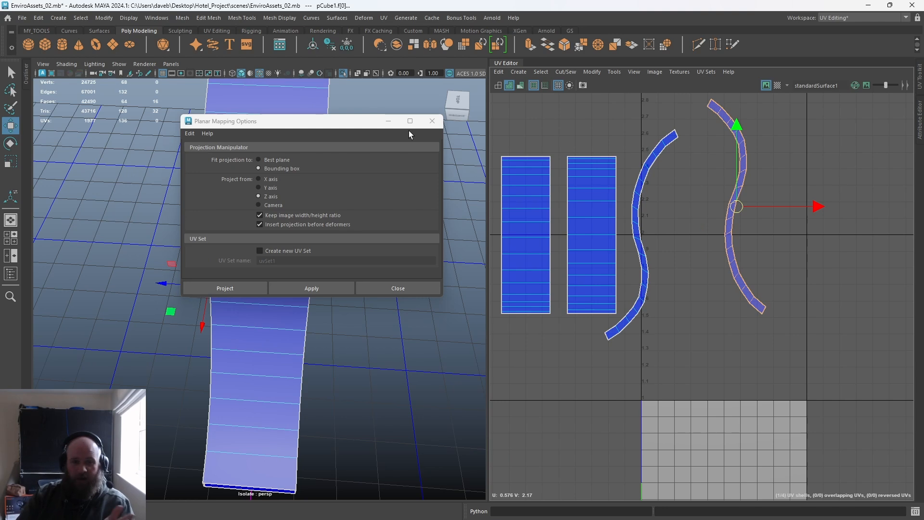
left_click(432, 121)
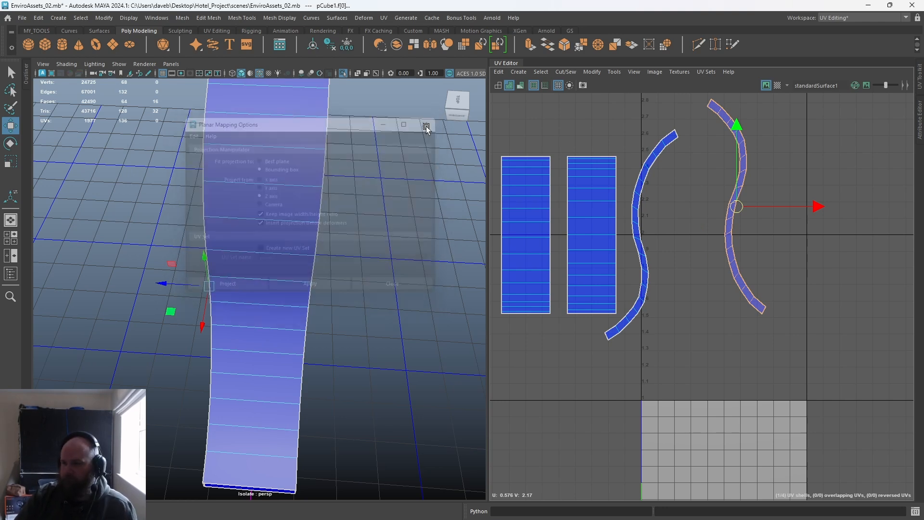
Select the UVs of the broad strip nearest the curved shells and inspect its stretching on the leg with the checker pattern.
scroll(355, 220, "down", 5)
right_click_drag(499, 223, 523, 220)
left_click(504, 237)
double_click(512, 237)
double_click(570, 274)
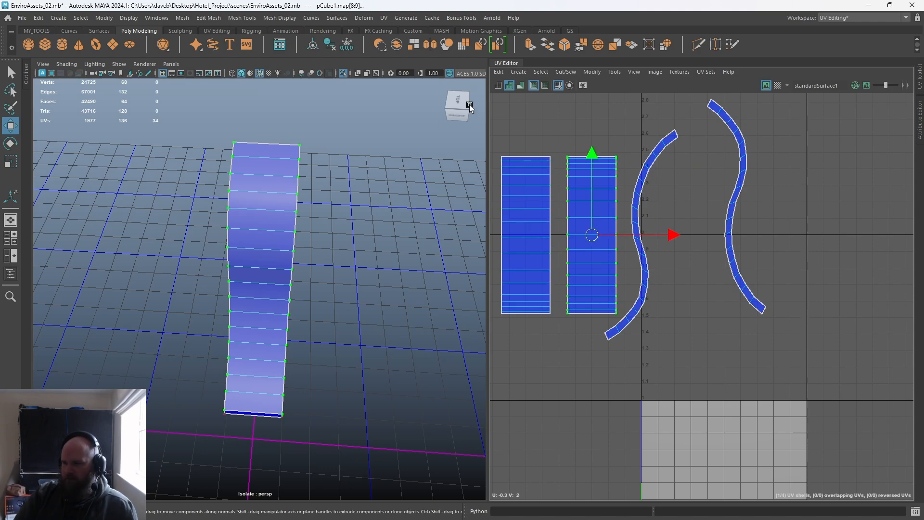
left_click(778, 85)
left_click_drag(278, 268, 463, 257, "alt")
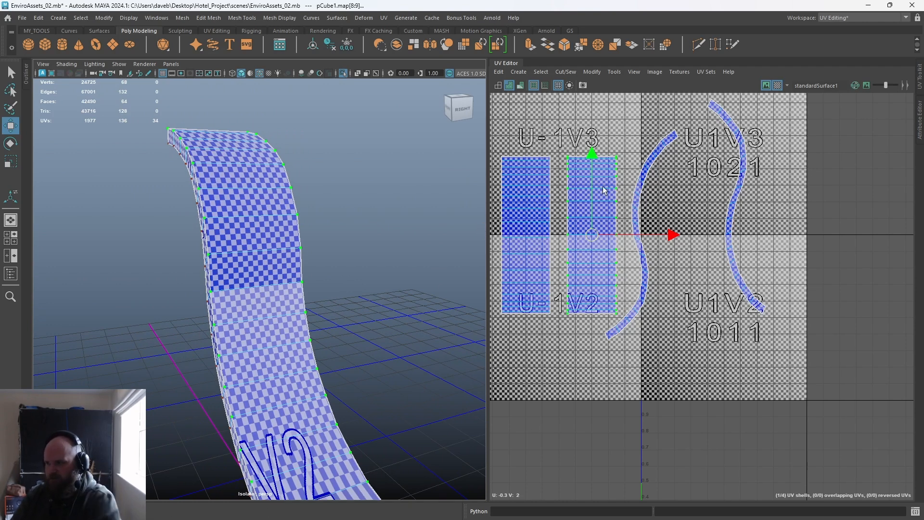
Unfold both broad strips' UVs with the Legacy method and a Vertical unfold constraint.
left_click(591, 72)
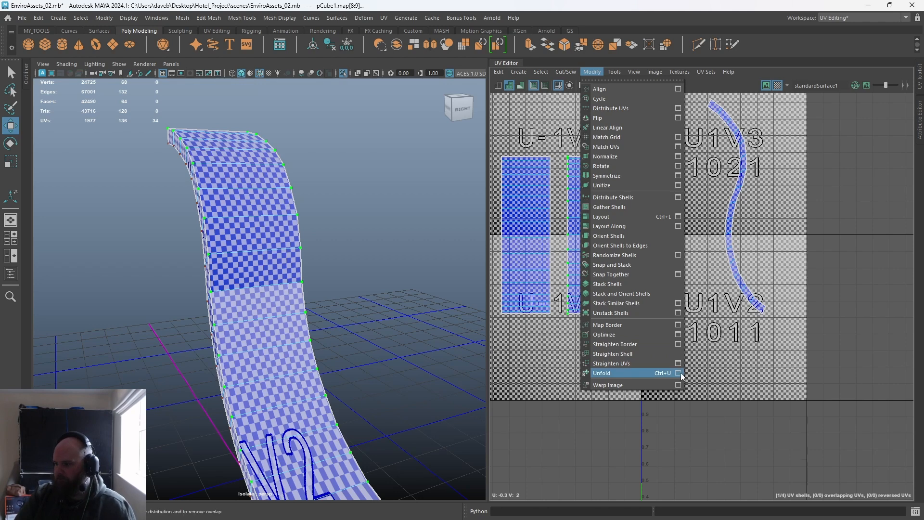
left_click(524, 234)
left_click(573, 193, "shift")
left_click(592, 72)
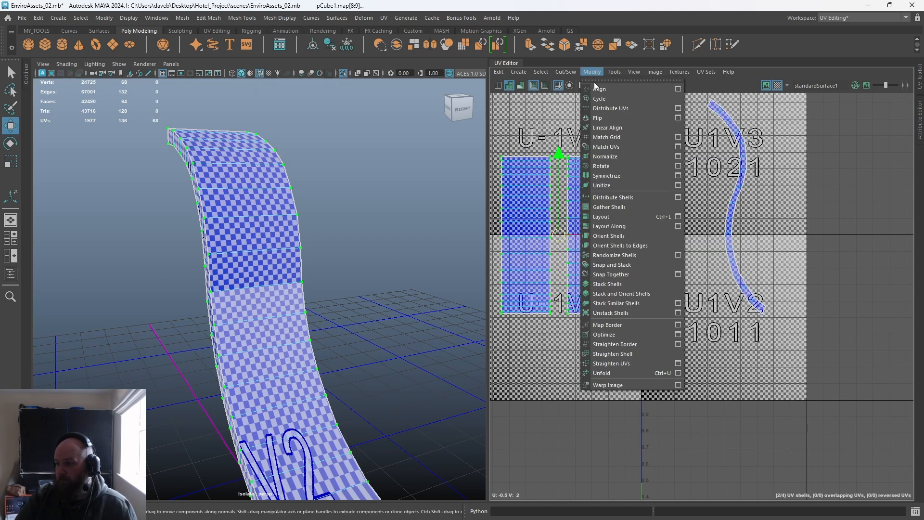
left_click(681, 376)
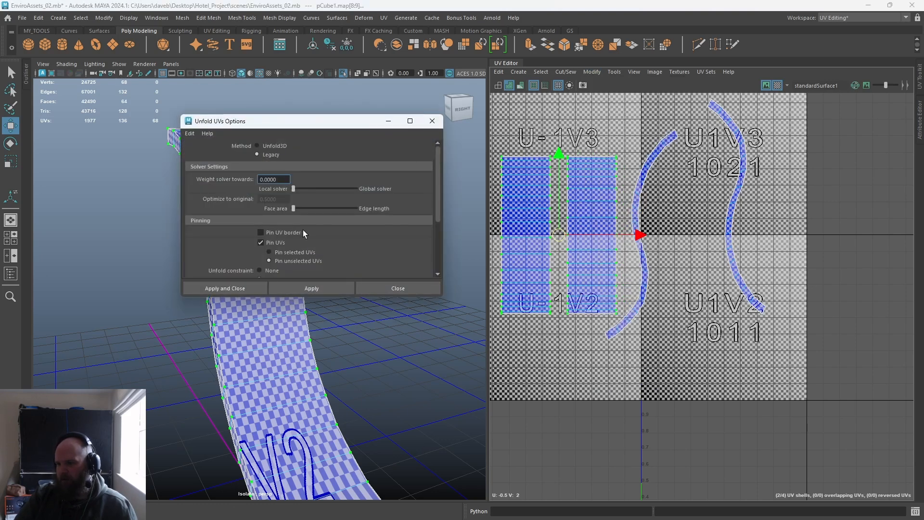
scroll(303, 226, "down", 3)
left_click_drag(314, 112, 479, 136)
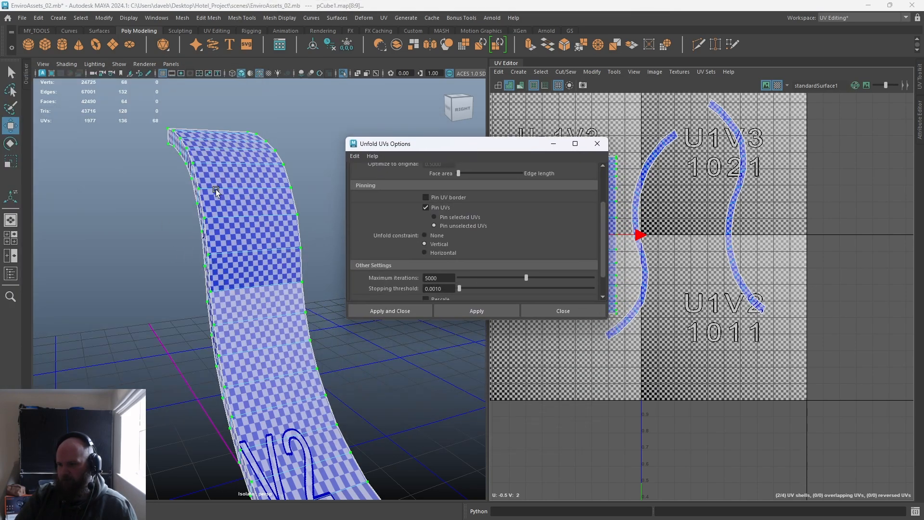
left_click(477, 310)
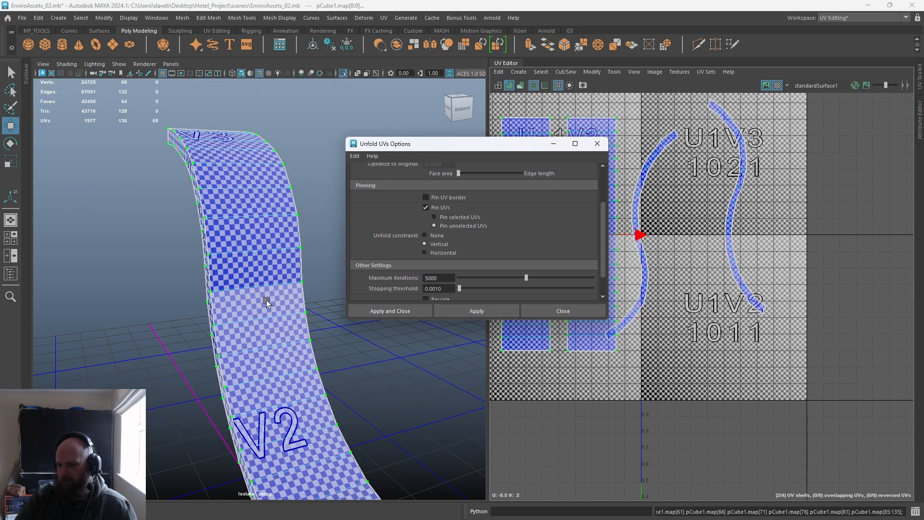
left_click(597, 144)
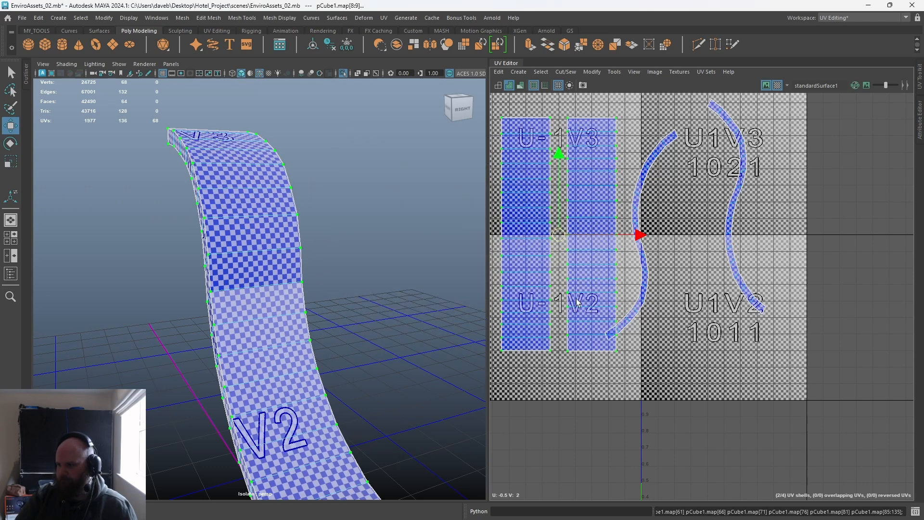
Select both unfolded broad strips, shift them slightly away from the curved shells, and hide the checker pattern.
right_click(636, 186)
right_click_drag(630, 181, 602, 170)
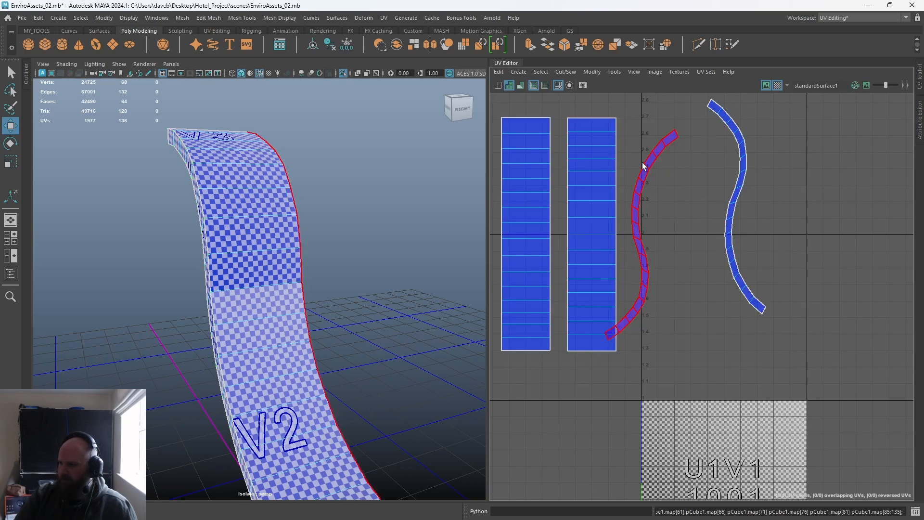
left_click(590, 224)
left_click(549, 247, "shift")
left_click_drag(559, 234, 543, 234)
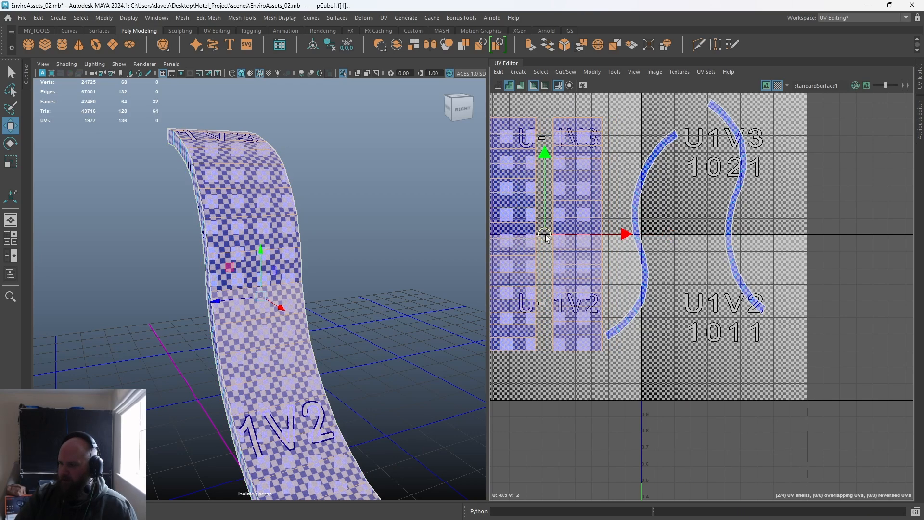
left_click(778, 85)
Try to move and sew the adjacent curved side shell onto the broad strip along their shared long edge.
left_click(625, 143)
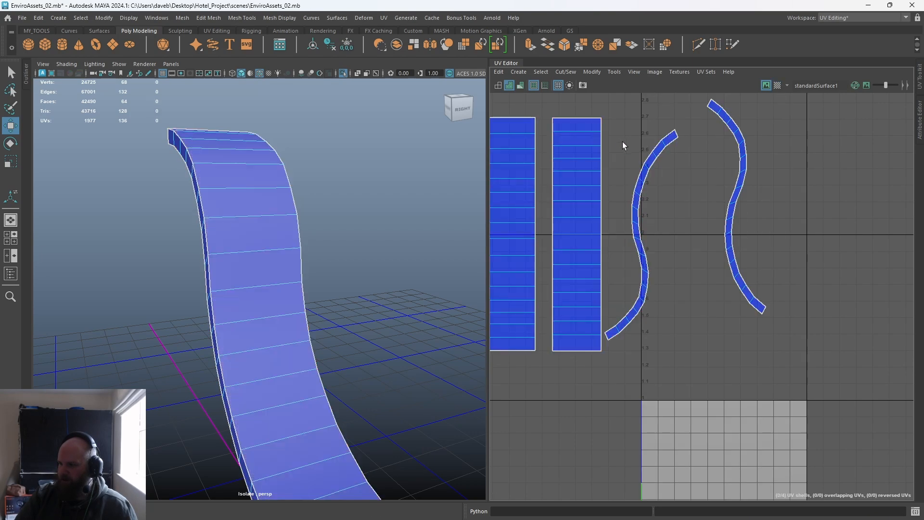
left_click(606, 125)
double_click(602, 344, "shift")
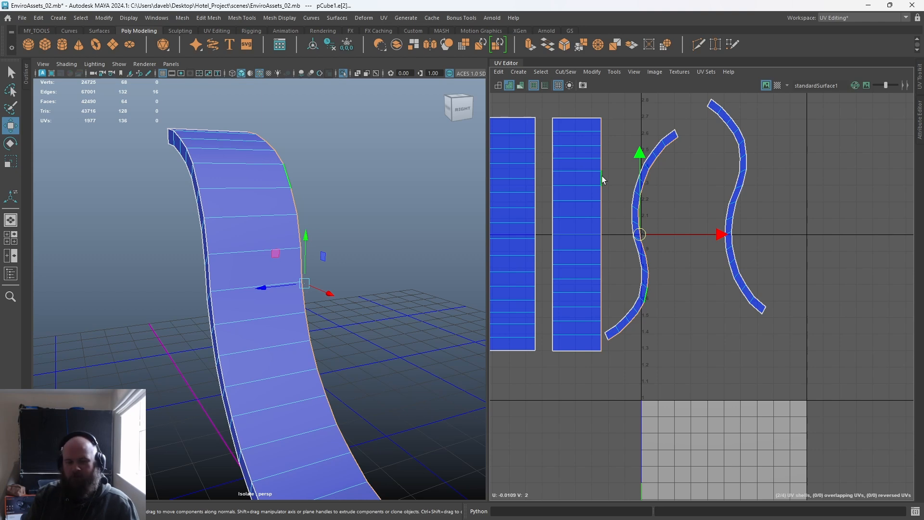
left_click(568, 118)
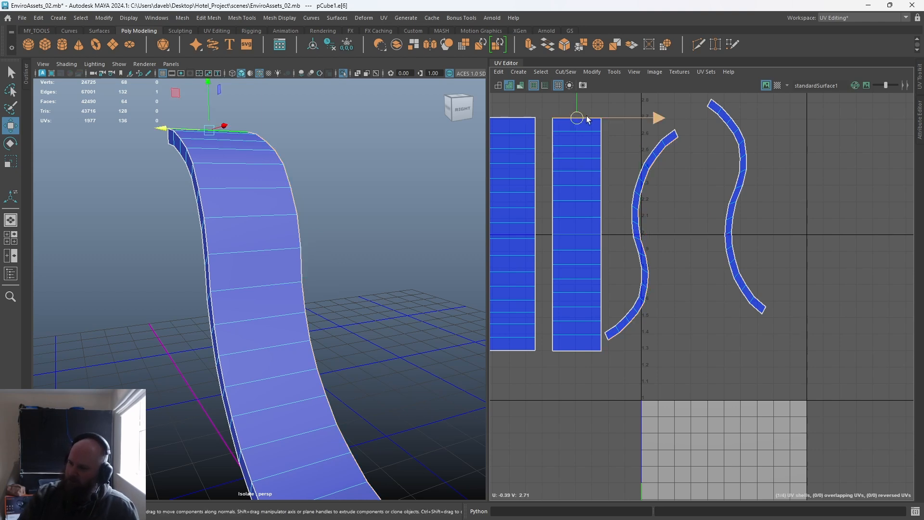
left_click(613, 131)
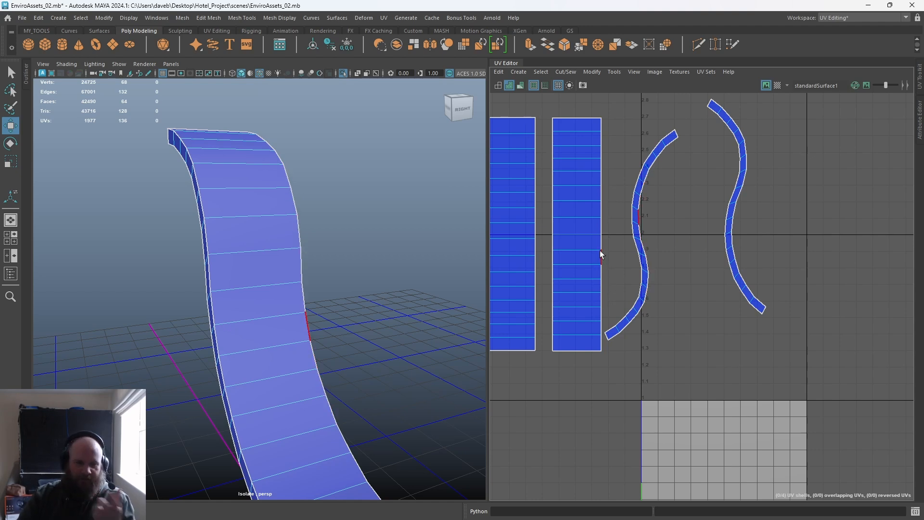
double_click(605, 128)
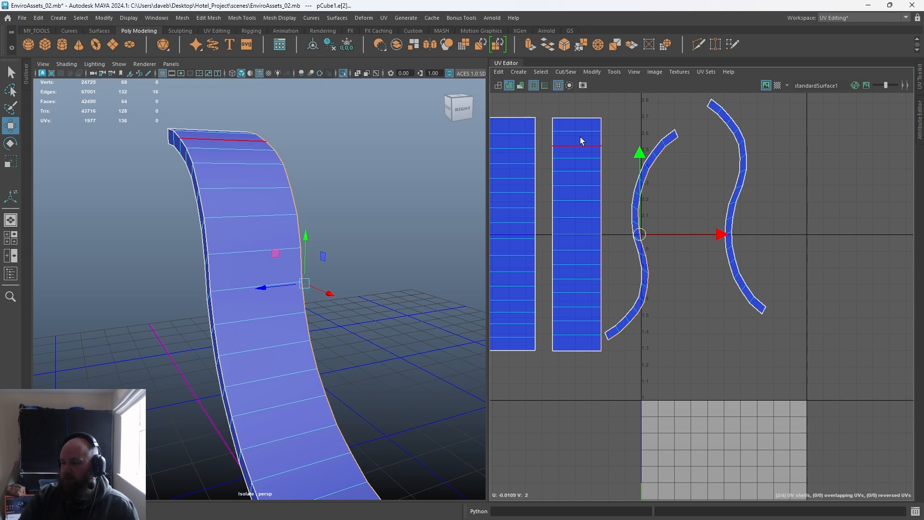
left_click(566, 72)
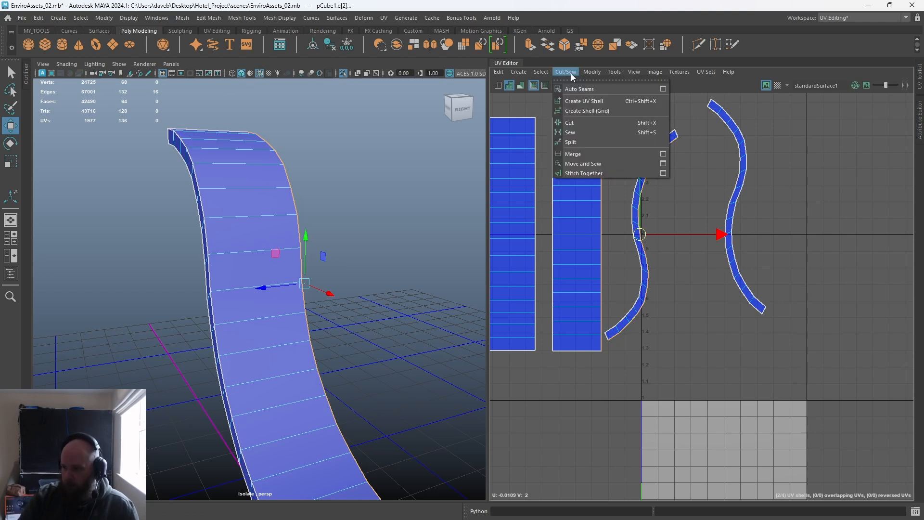
left_click(589, 164)
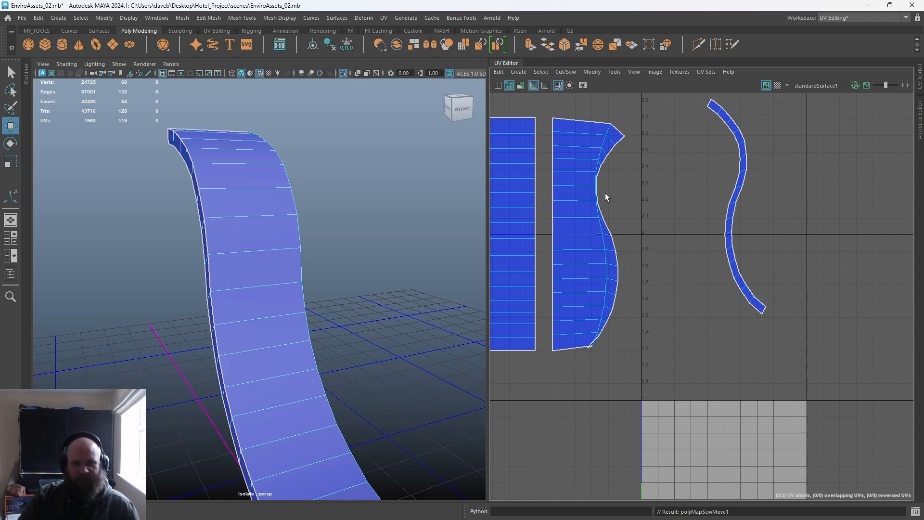
Inspect the sewn side of the leg with the checker pattern, and undo the sew.
left_click(778, 86)
left_click_drag(213, 285, 258, 177, "alt")
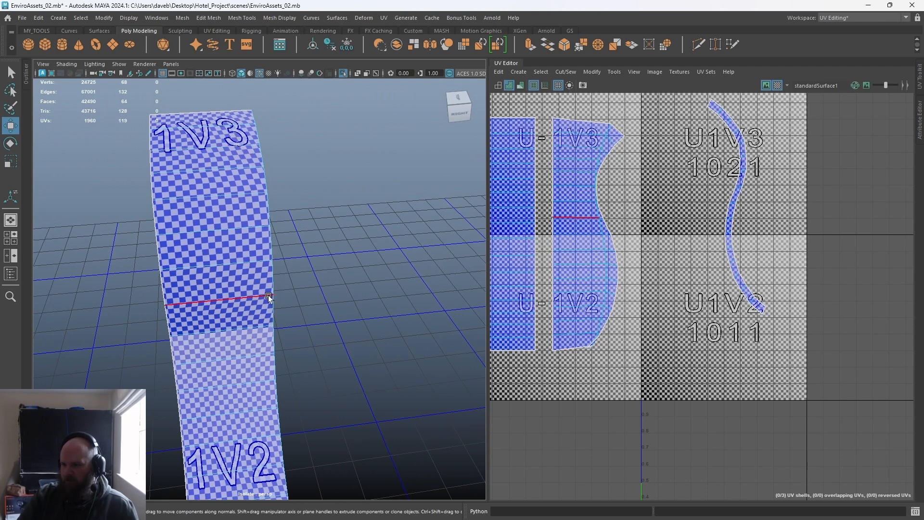
left_click_drag(250, 209, 213, 172, "alt")
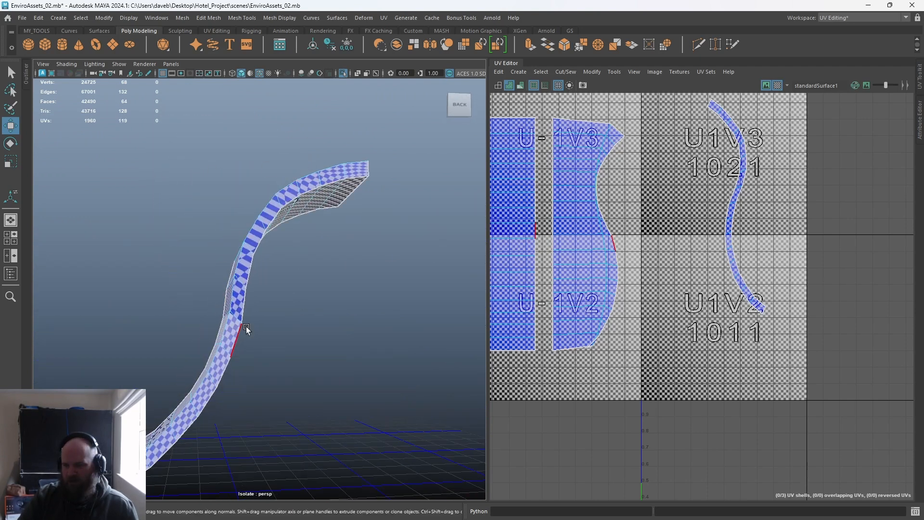
key("ctrl+z")
left_click(609, 208)
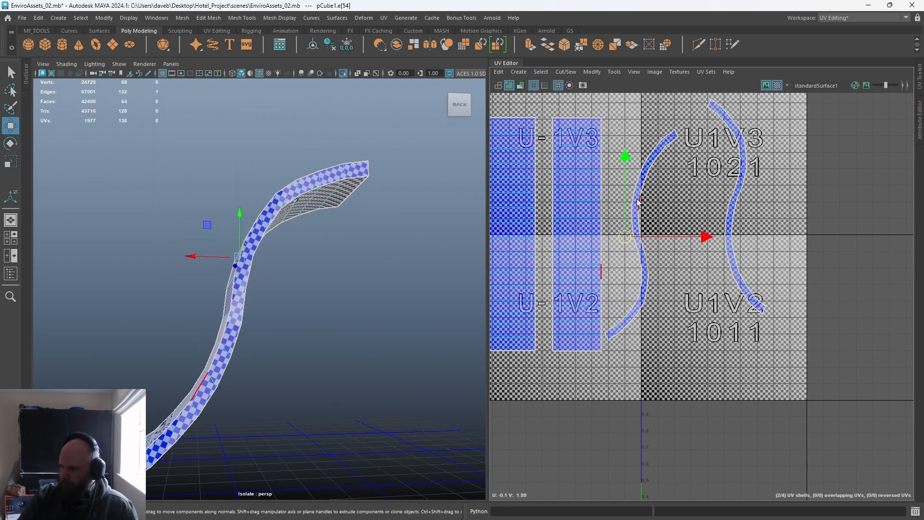
left_click(777, 86)
Select both curved side shells, try cutting their UV edges, and undo the cut.
scroll(626, 251, "down", 2)
right_click_drag(607, 241, 584, 240, "alt")
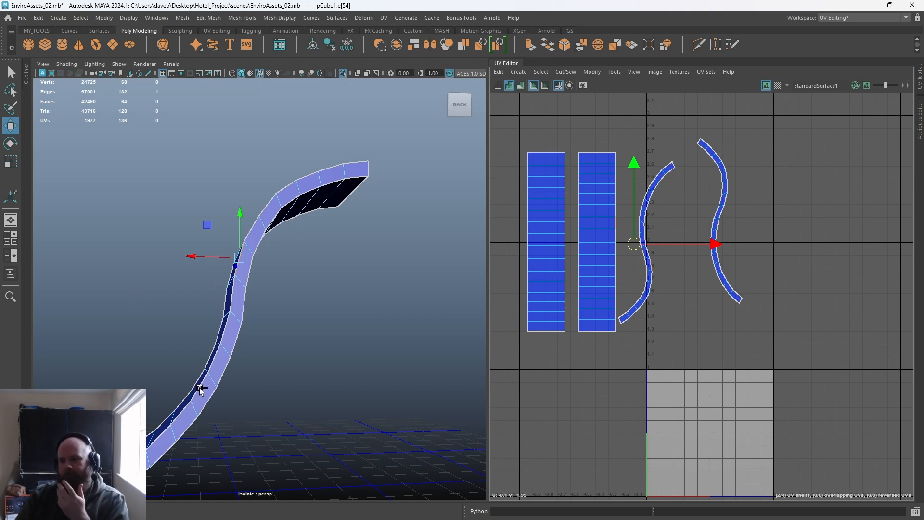
right_click_drag(694, 166, 651, 131)
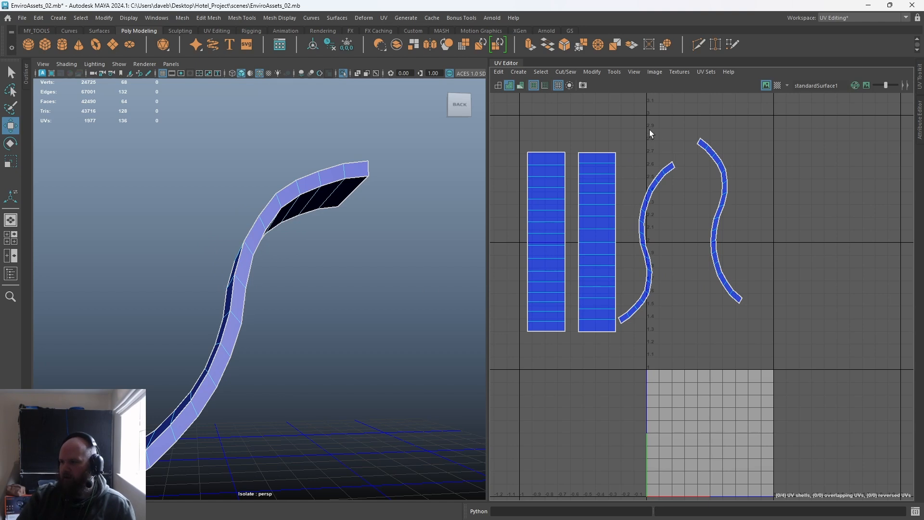
left_click_drag(663, 193, 770, 383)
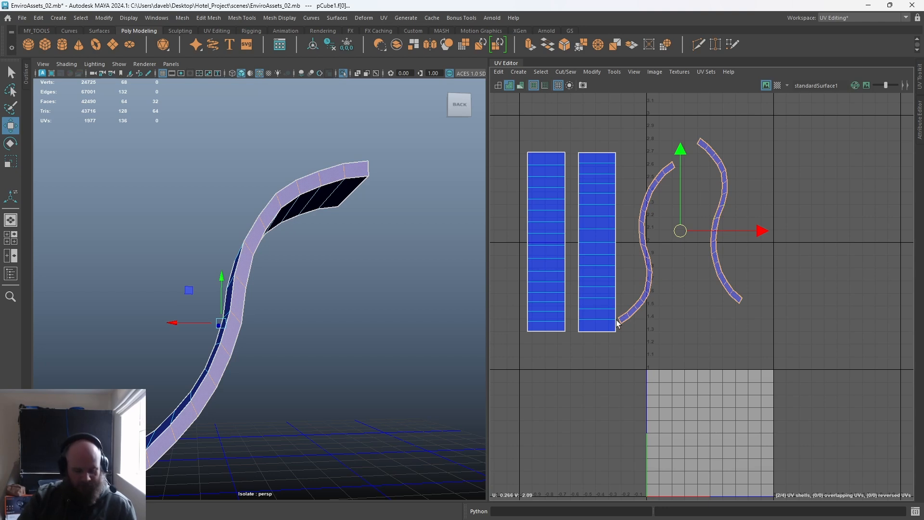
left_click(568, 71)
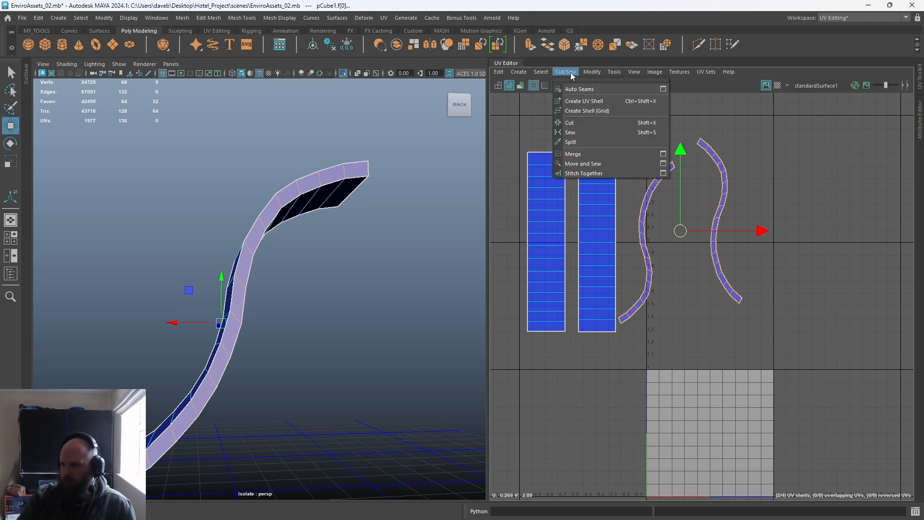
left_click(595, 123)
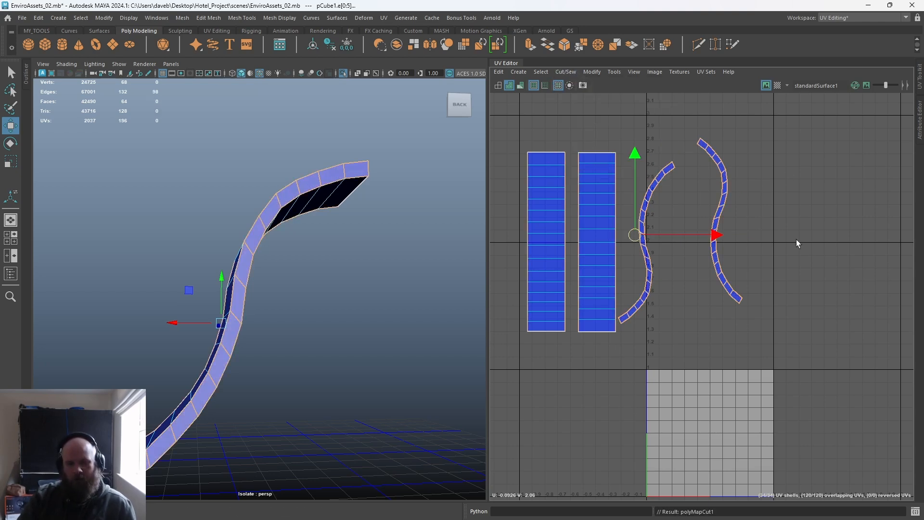
key("ctrl+z")
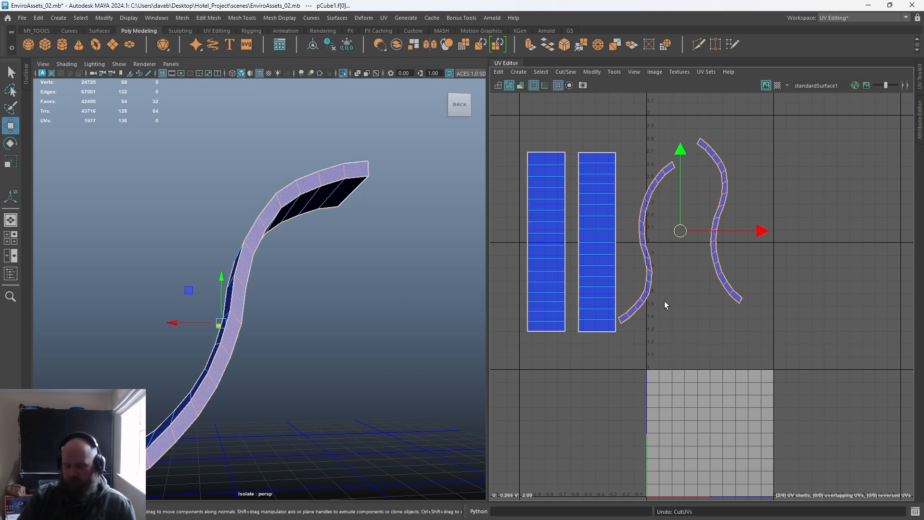
Cut all UV edges of both curved side shells so that every face becomes a separate piece.
key("shift+x")
middle_click_drag(624, 155, 605, 152, "alt")
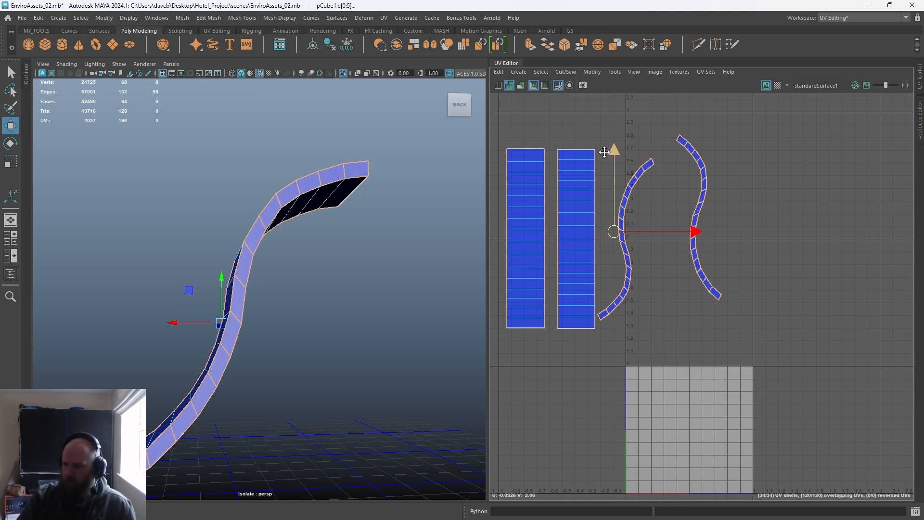
right_click_drag(605, 151, 638, 210, "alt")
Move one cut face away from the nearer curved side strip to check that it is detached, and undo the move.
key("F11")
left_click(640, 189)
left_click_drag(643, 193, 621, 134)
key("F10")
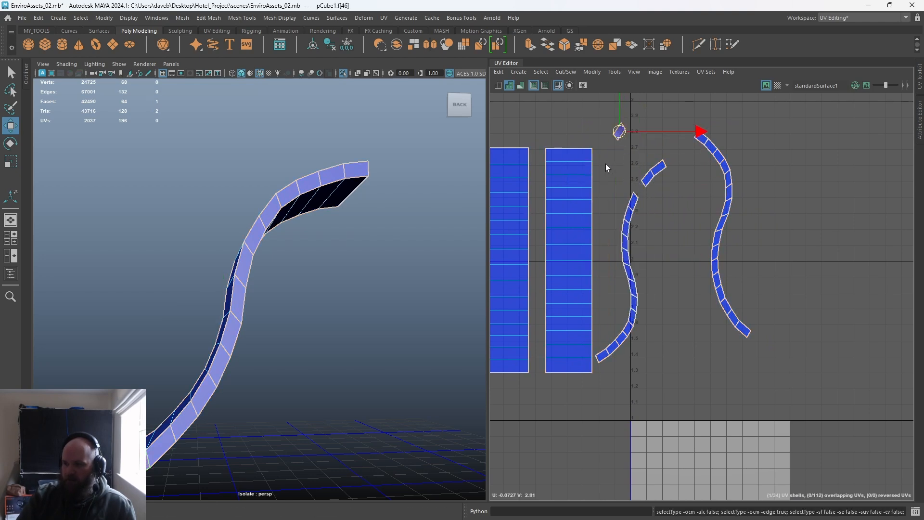
key("ctrl+z")
Select the broad strip's full long edge facing the curved pieces, and Move and Sew the matching side faces onto it.
left_click(593, 160)
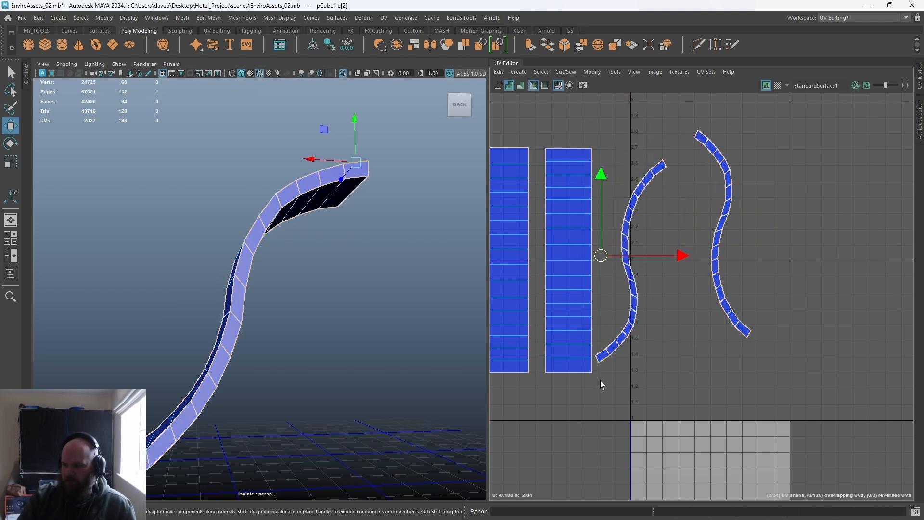
left_click(593, 368, "shift")
left_click(591, 157)
right_click(588, 159)
double_click(591, 367, "shift")
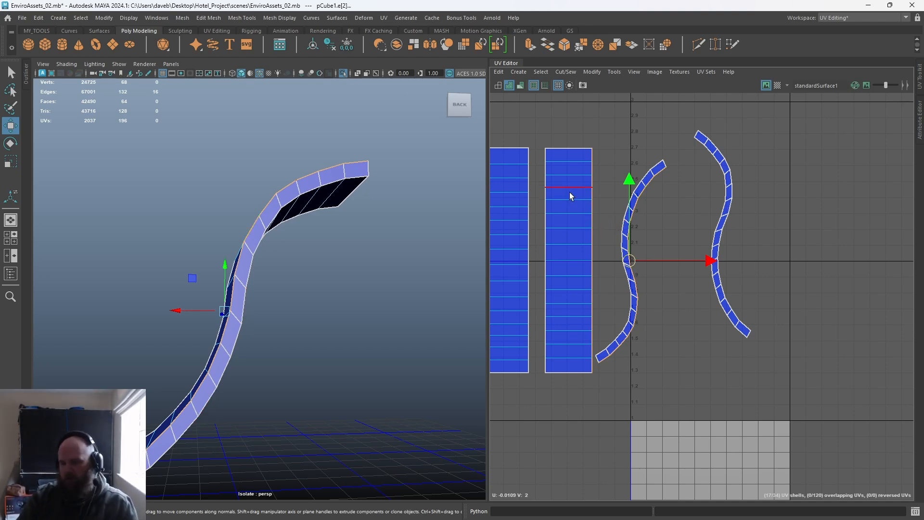
left_click(566, 72)
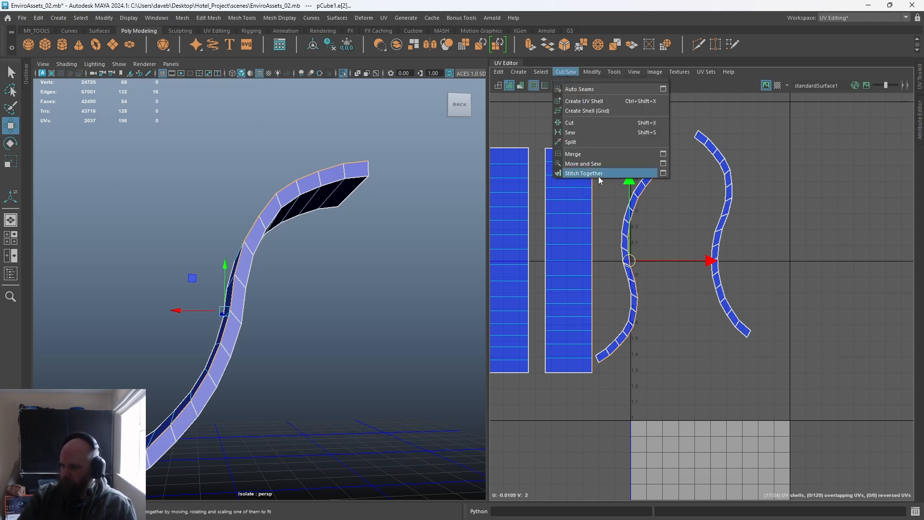
left_click(594, 164)
scroll(592, 158, "up", 3)
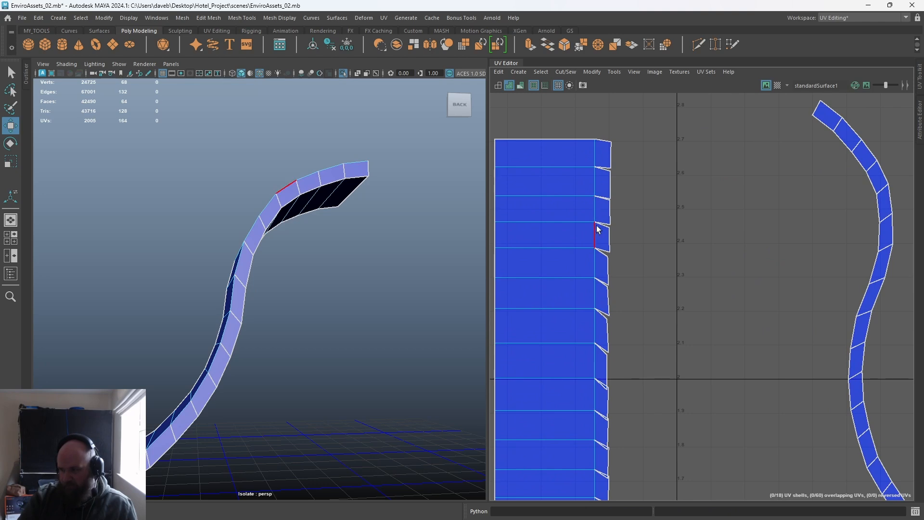
Select all cross edges of the strip and its attached side faces, and Move and Sew the gaps between those faces.
middle_click_drag(608, 406, 595, 320, "alt")
right_click_drag(595, 320, 581, 297, "alt")
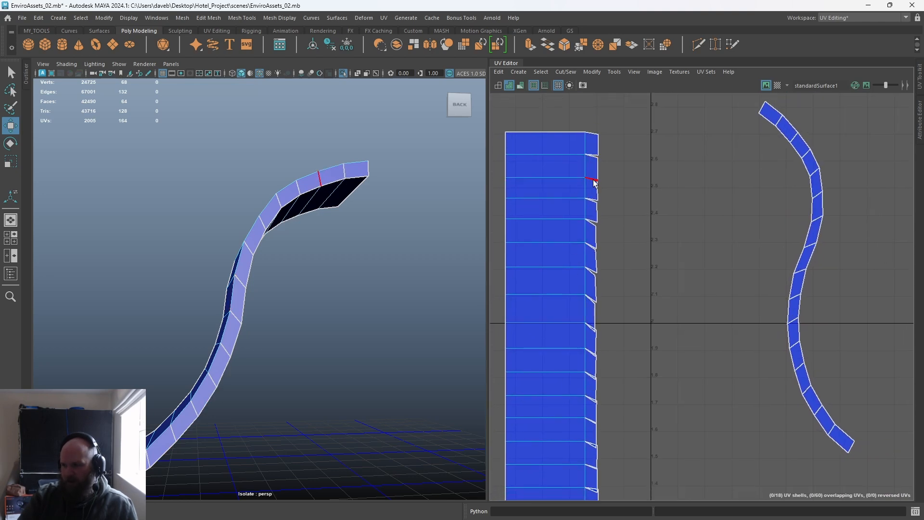
left_click_drag(574, 149, 592, 495)
middle_click_drag(613, 463, 612, 395, "alt")
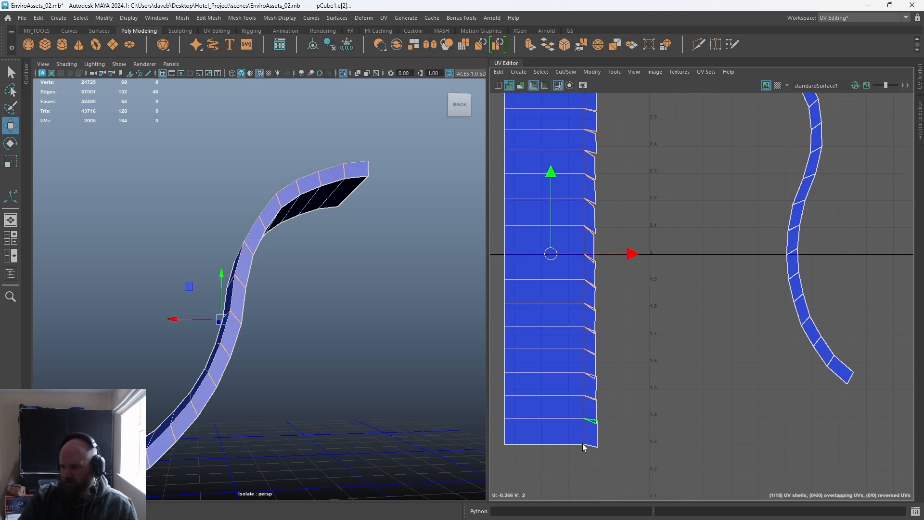
middle_click_drag(503, 311, 526, 379, "alt")
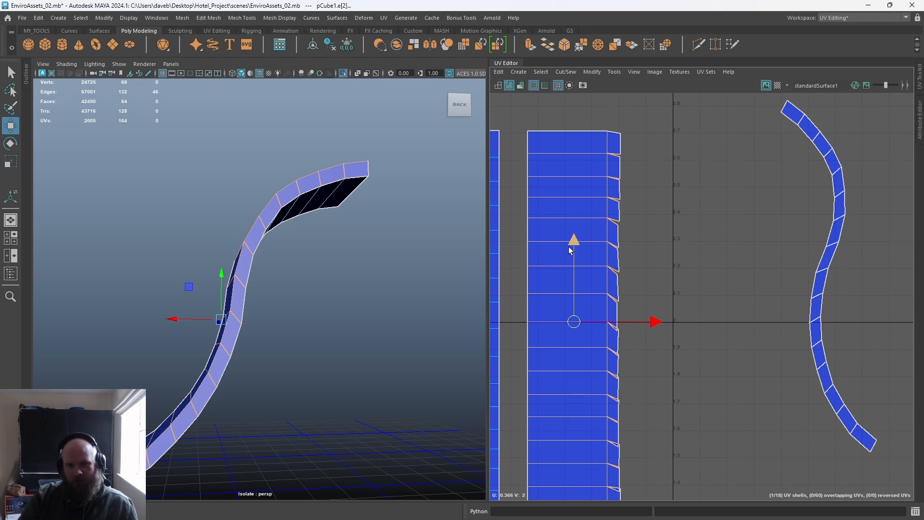
left_click(659, 206)
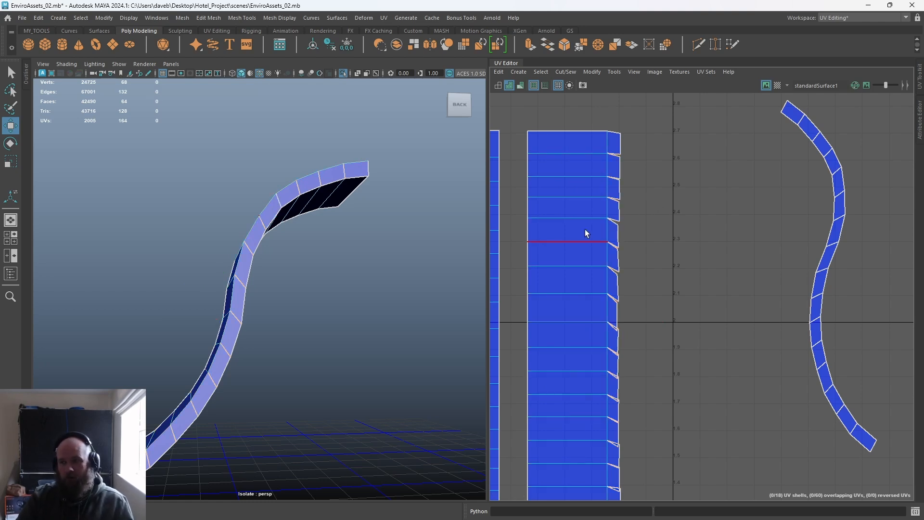
middle_click_drag(681, 258, 655, 221, "alt")
scroll(655, 221, "down", 1)
left_click_drag(571, 121, 592, 433)
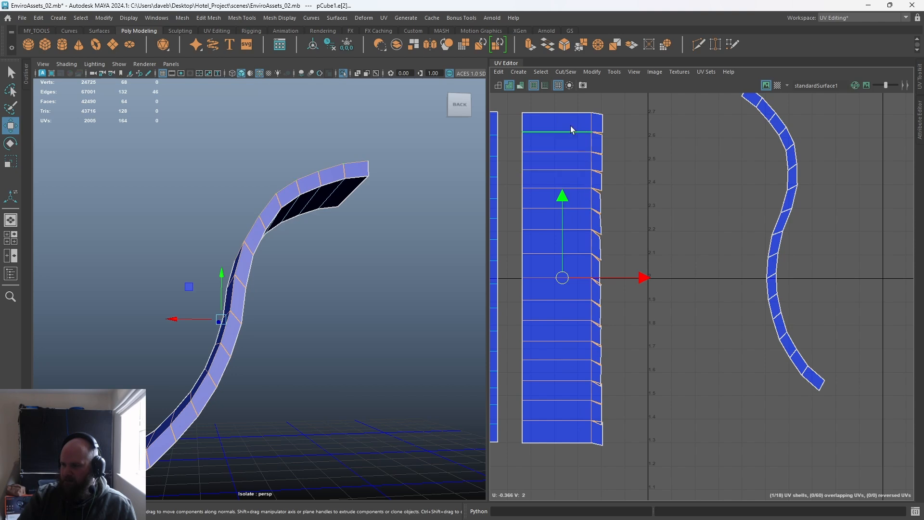
left_click(565, 72)
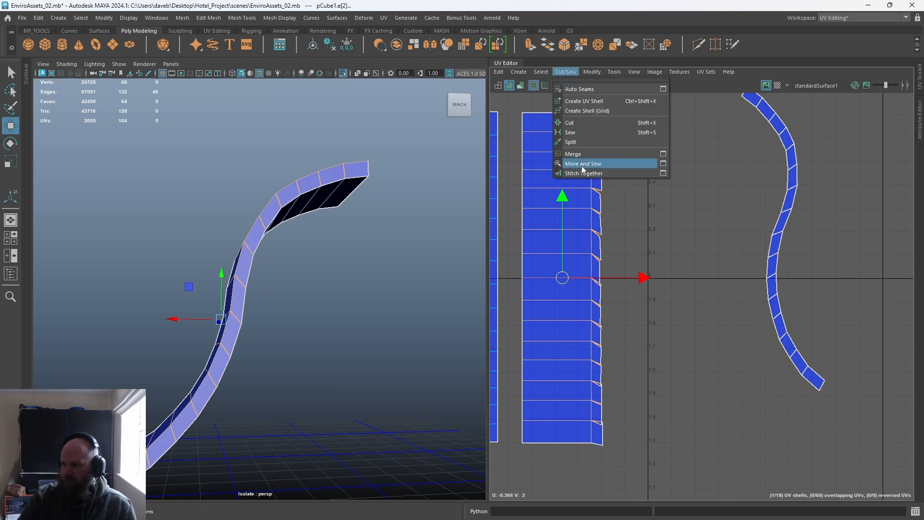
left_click(583, 165)
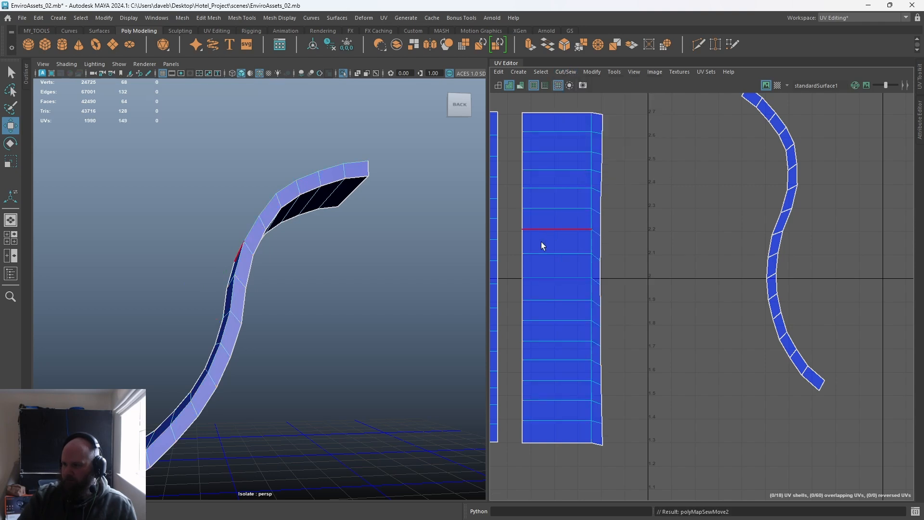
Select the same strip's opposite long edge and Move and Sew the remaining cut side faces onto it.
middle_click_drag(607, 296, 623, 294, "alt")
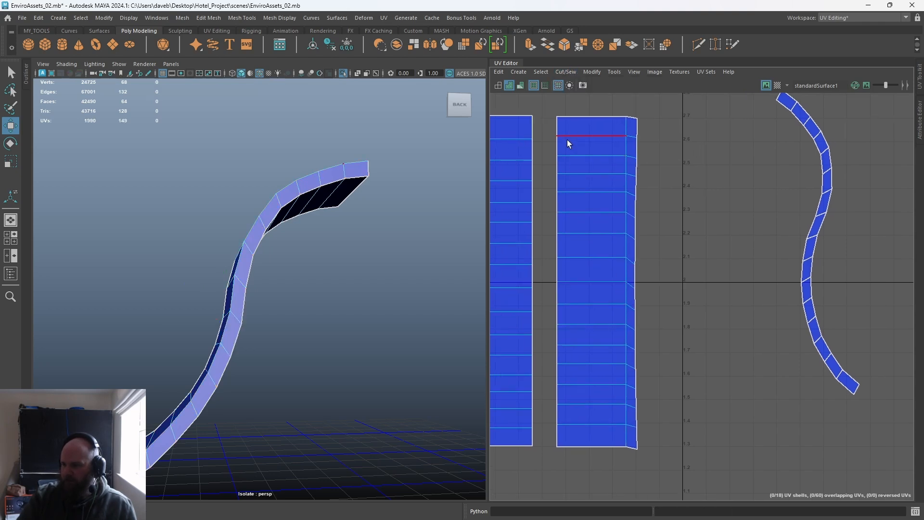
left_click(563, 130)
double_click(558, 436, "shift")
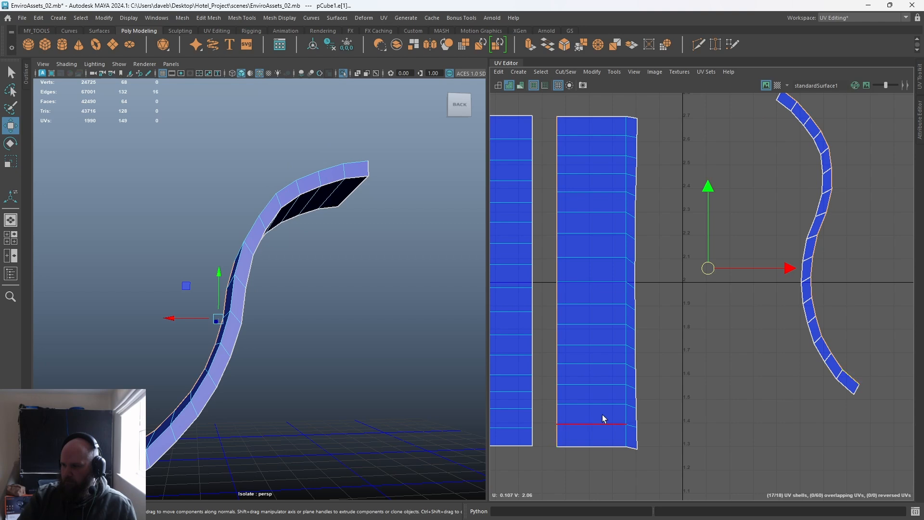
left_click(566, 71)
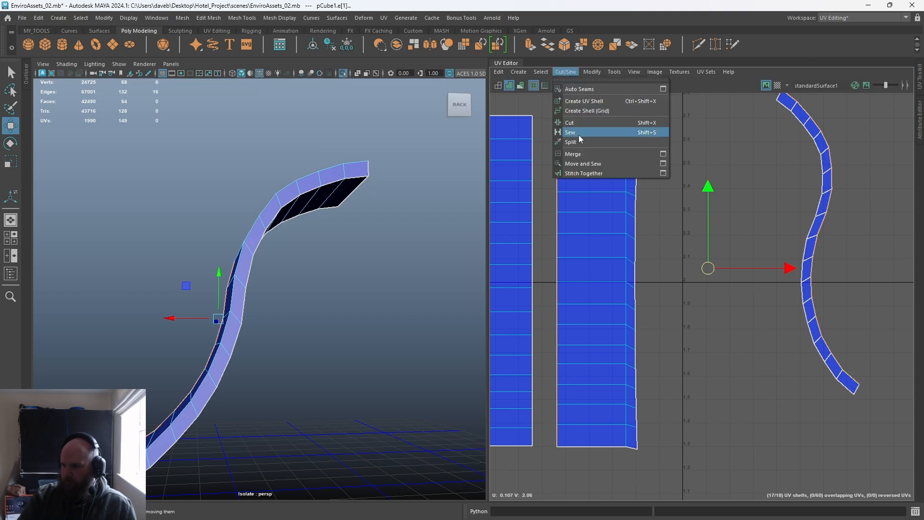
left_click(579, 164)
Select the strip's cross edges again and Move and Sew the gaps between the newly attached side faces.
left_click_drag(568, 126, 550, 441)
left_click(565, 72)
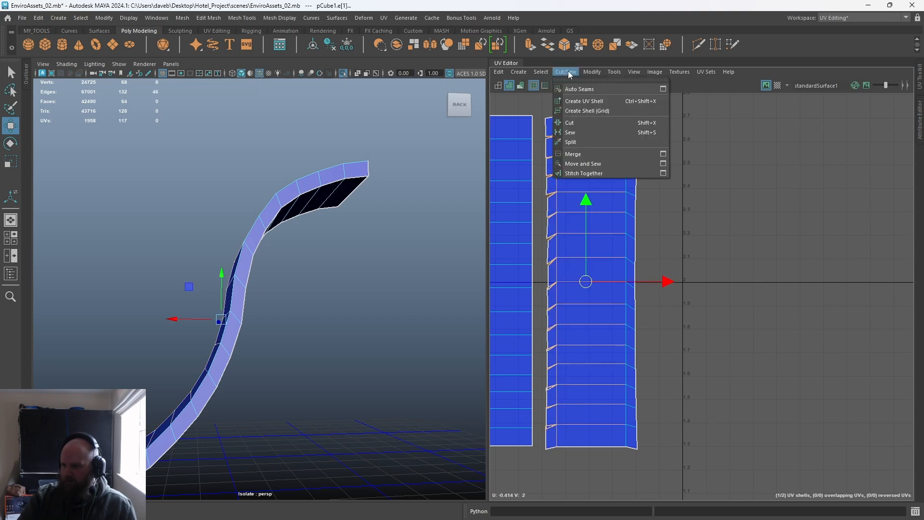
left_click(585, 163)
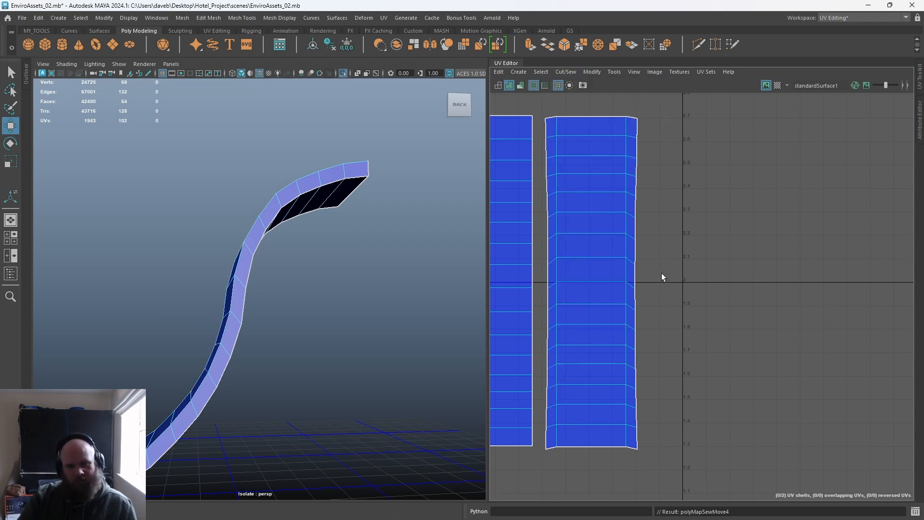
Examine both leg shells and check how straight the cross edges run on the sewn strip.
scroll(664, 276, "down", 3)
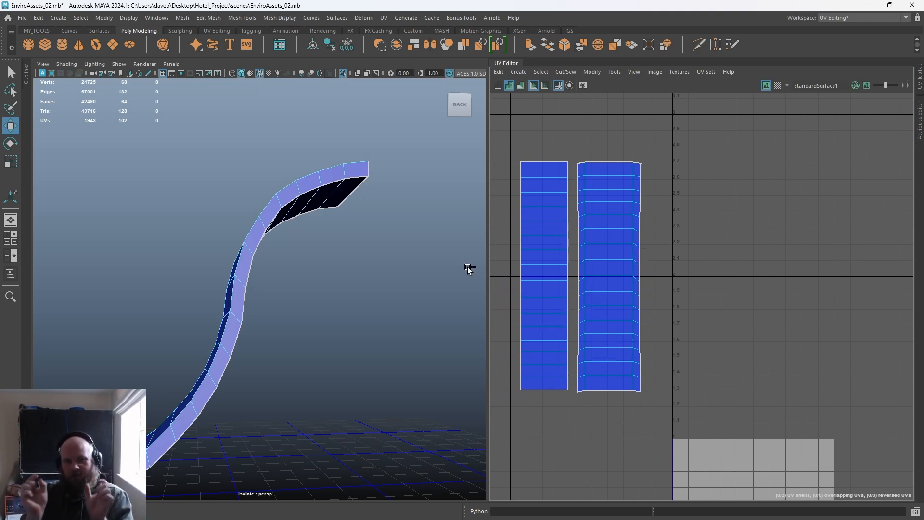
right_click_drag(656, 296, 698, 394, "alt")
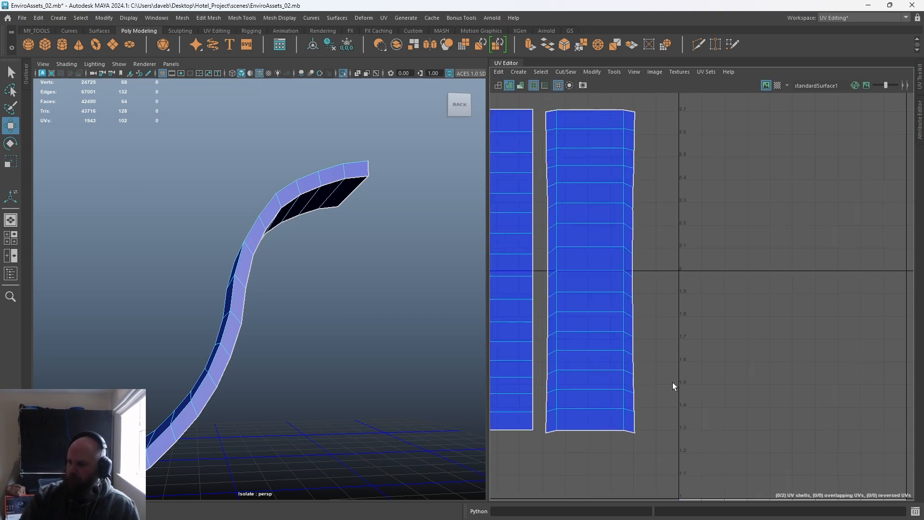
middle_click_drag(596, 282, 616, 305, "alt")
right_click_drag(580, 236, 591, 279, "alt")
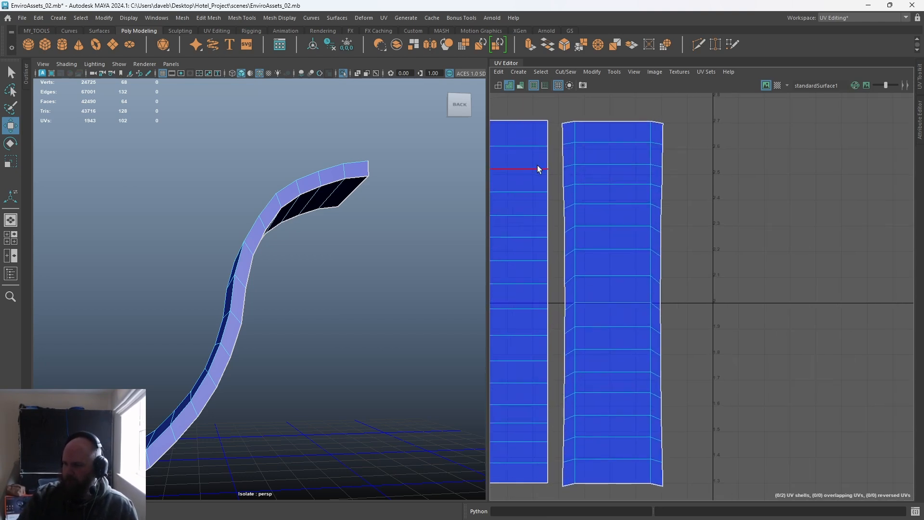
key("q")
middle_click_drag(580, 145, 653, 139, "alt")
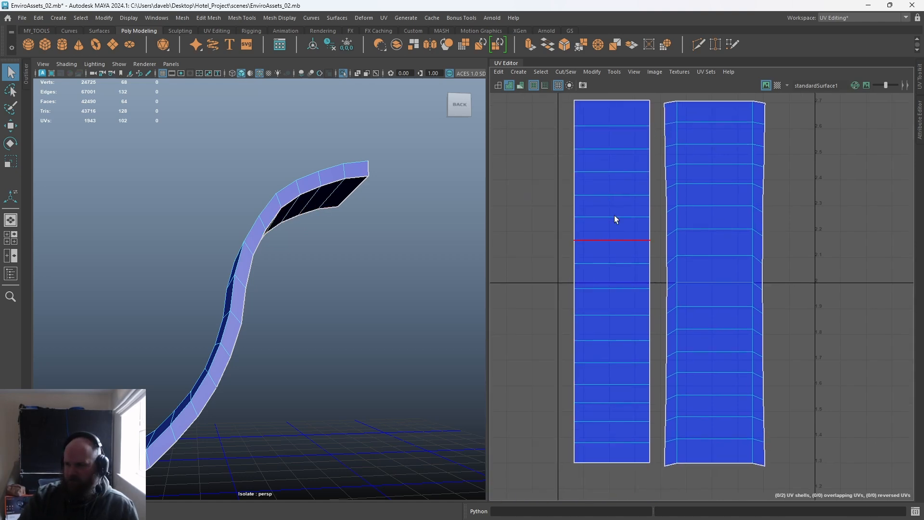
middle_click_drag(670, 326, 586, 336, "alt")
right_click_drag(585, 153, 601, 192, "alt")
middle_click_drag(673, 392, 662, 330, "alt")
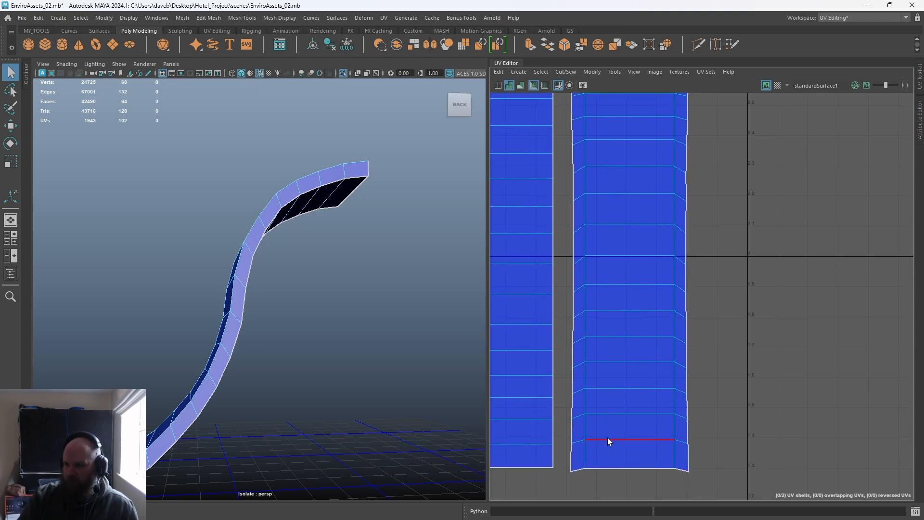
left_click(637, 439)
left_click(623, 415)
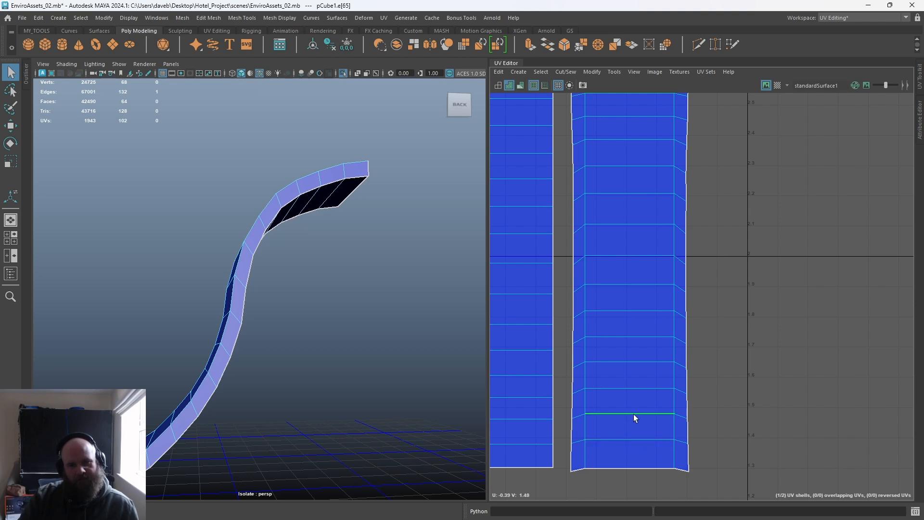
left_click(635, 389)
left_click(625, 361)
middle_click_drag(618, 321, 601, 267, "alt")
right_click_drag(601, 268, 592, 245, "alt")
middle_click_drag(592, 244, 587, 364, "alt")
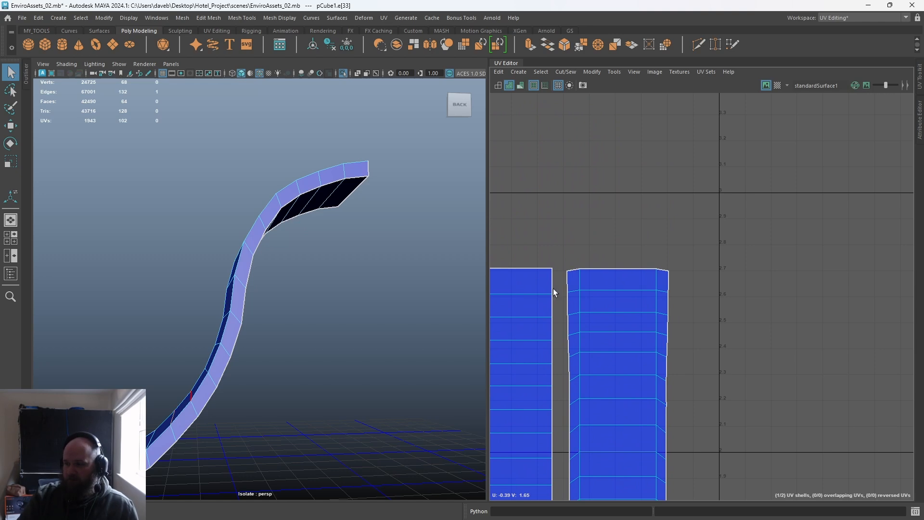
Select both outer corner UVs and one inner UV on the sewn shell's top row, and show the Align and Snap options.
right_click_drag(599, 271, 736, 375, "alt")
right_click_drag(609, 275, 532, 299)
left_click(547, 277)
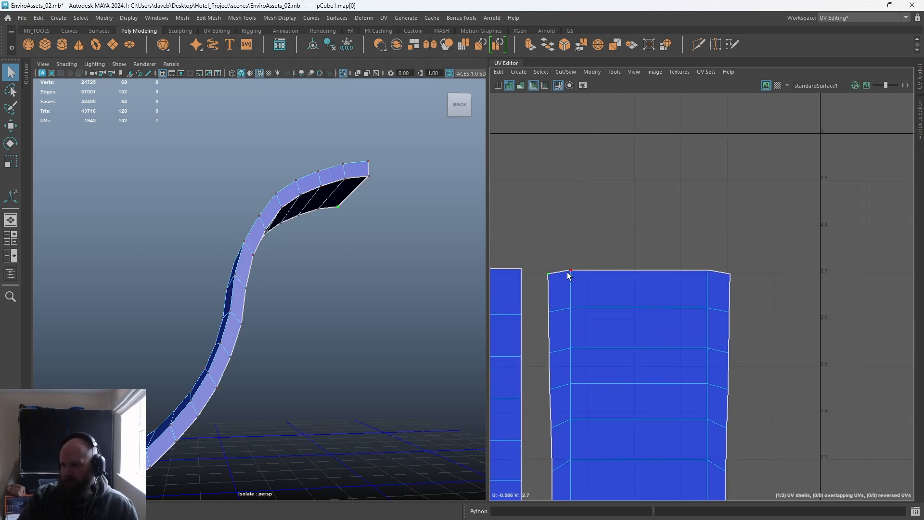
left_click(728, 283, "shift")
left_click(728, 279, "shift")
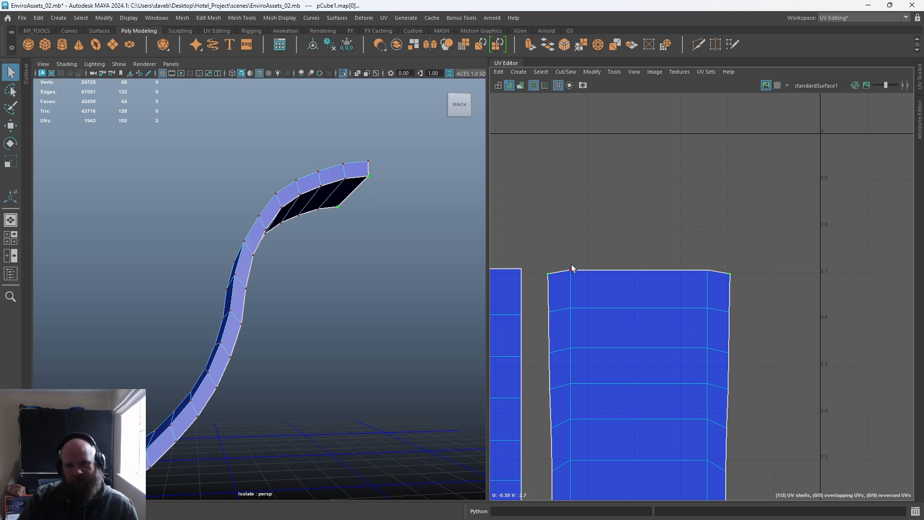
left_click(920, 86)
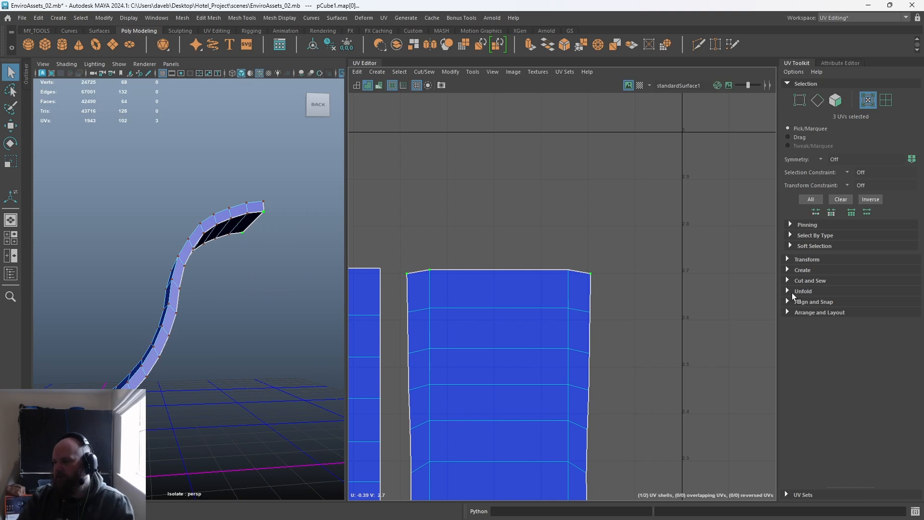
left_click(810, 303)
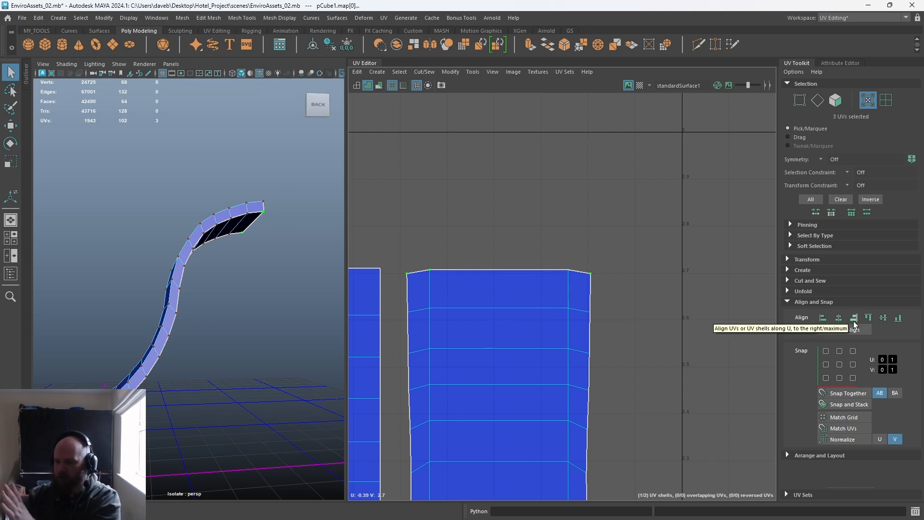
Try aligning the three top-row UVs along U to the minimum, centre and maximum, undoing each alignment.
left_click(823, 319)
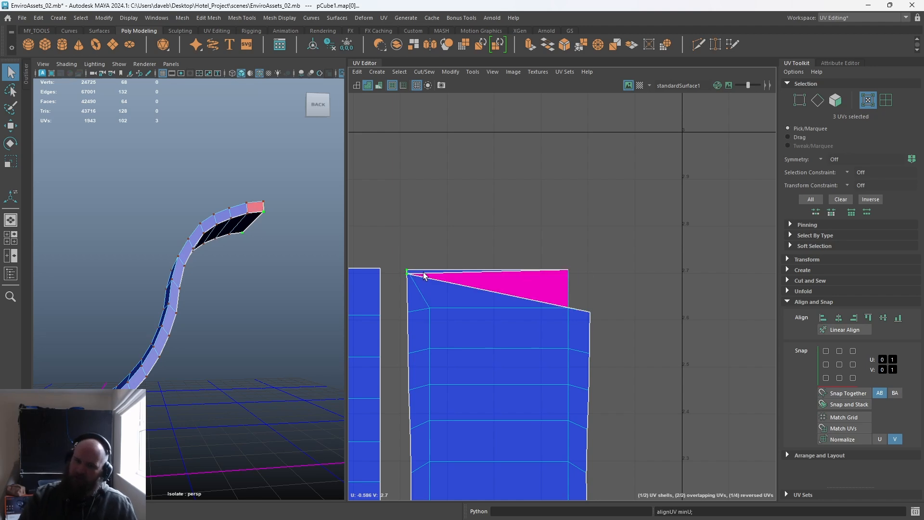
key("ctrl+z")
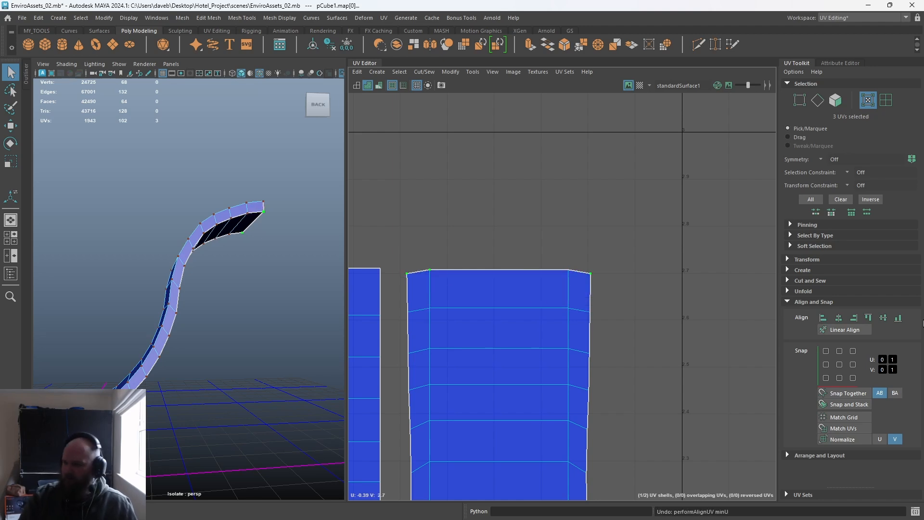
left_click(839, 318)
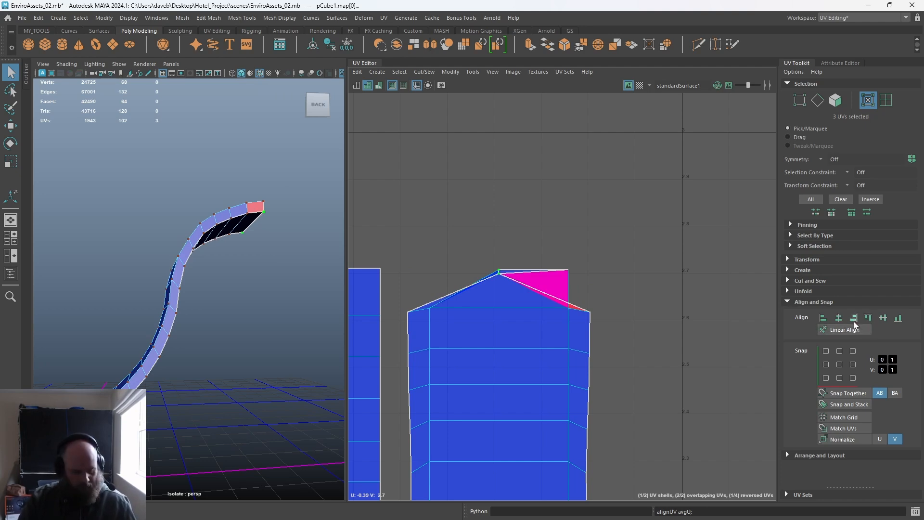
key("ctrl+z")
left_click(855, 319)
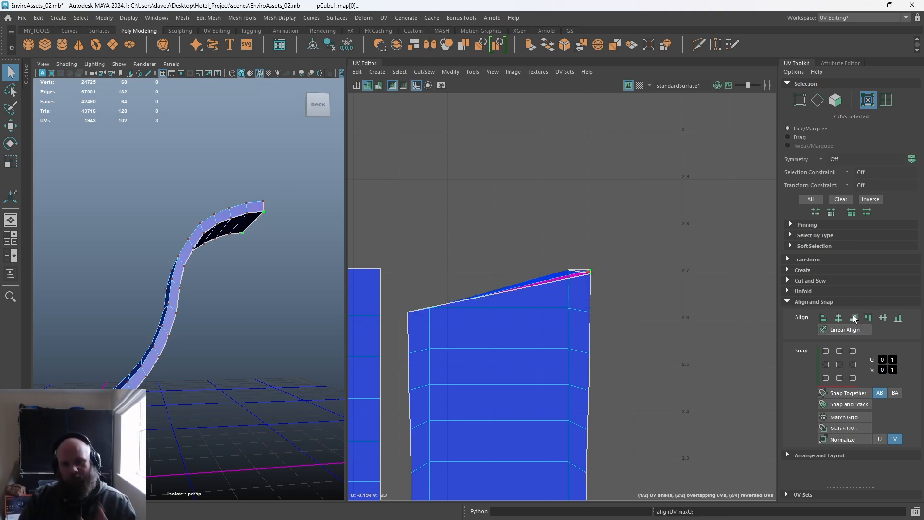
key("ctrl+z")
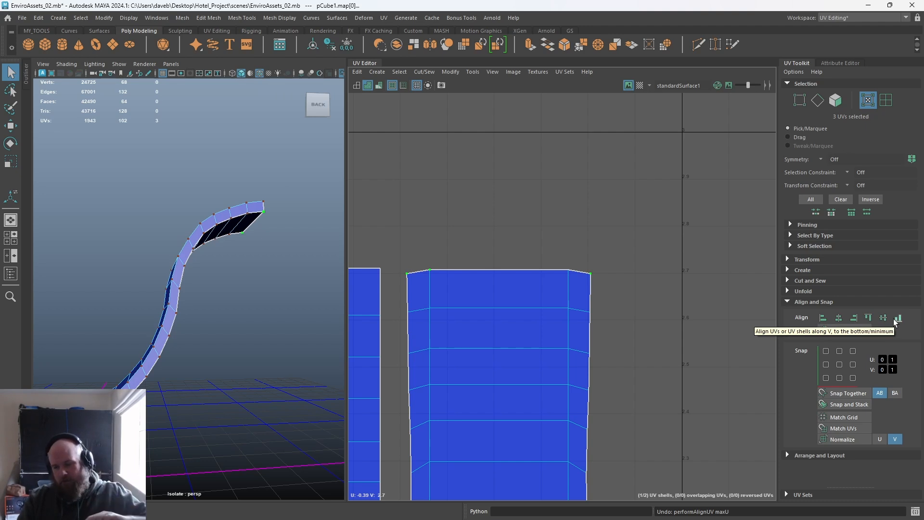
middle_click_drag(537, 344, 506, 209, "alt")
left_click(553, 262)
left_click(380, 264, "shift")
left_click(397, 256, "shift")
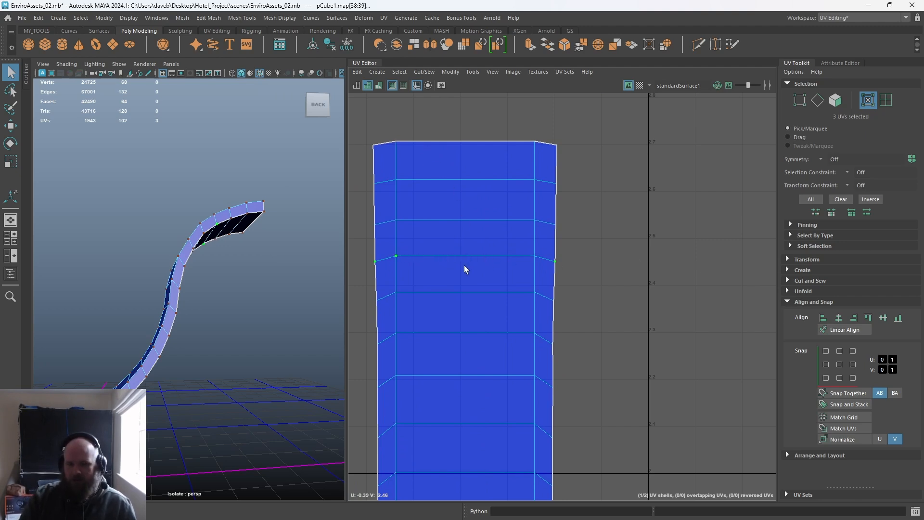
Align each UV row of the wider leg shell along V to the maximum, from the top edge down to just below V 2.
middle_click_drag(442, 212, 466, 245, "alt")
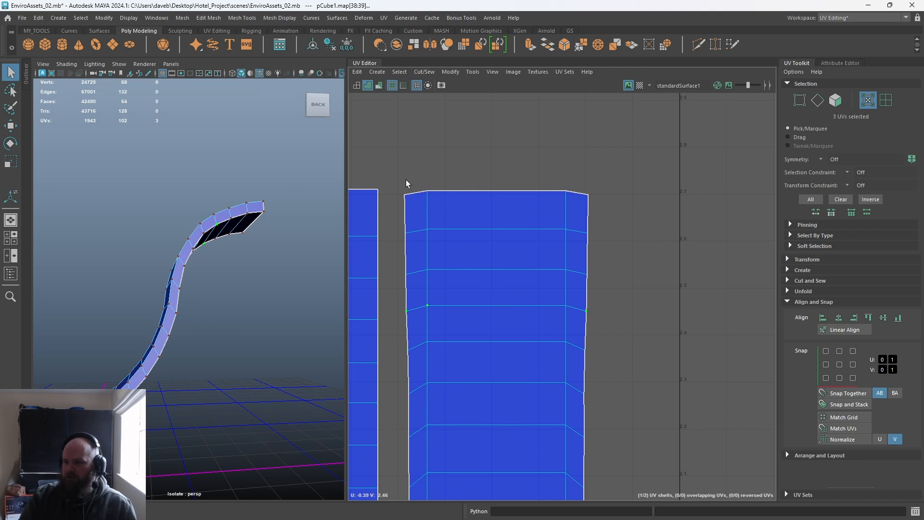
left_click_drag(448, 203, 660, 212)
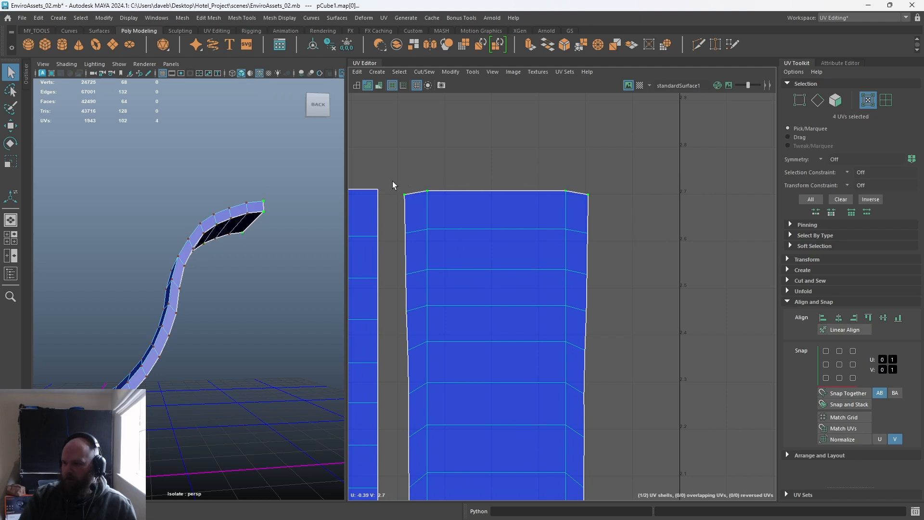
left_click(869, 317)
left_click_drag(392, 219, 603, 250)
left_click_drag(394, 261, 606, 364)
key("g")
key("g")
key("g")
left_click_drag(340, 397, 400, 403)
middle_click_drag(555, 305, 550, 138, "alt")
left_click_drag(418, 227, 418, 397)
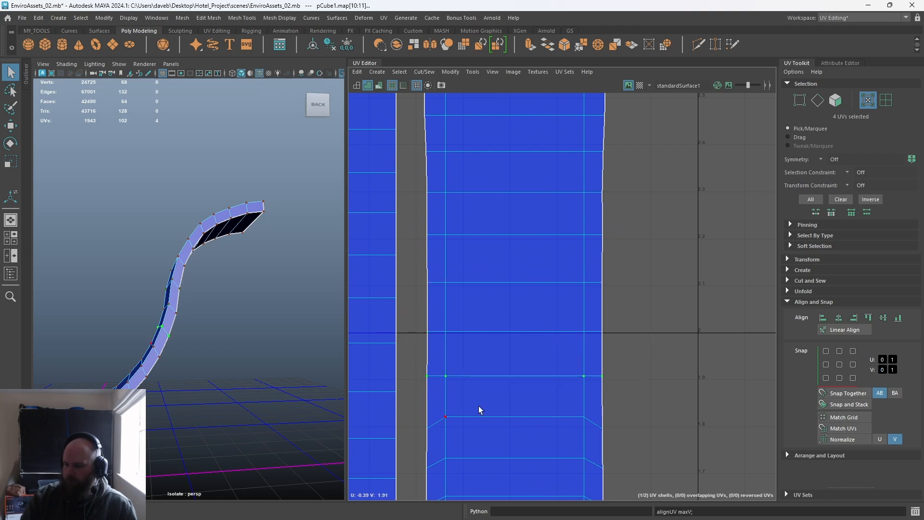
Align the wider leg shell's remaining lower UV rows along V to the maximum, down to its bottom edge.
middle_click_drag(479, 373, 504, 154, "alt")
left_click_drag(424, 173, 434, 259)
key("g")
key("g")
left_click_drag(433, 258, 635, 295)
key("g")
left_click_drag(639, 297, 434, 332)
key("g")
left_click_drag(428, 339, 701, 478)
key("g")
key("g")
key("g")
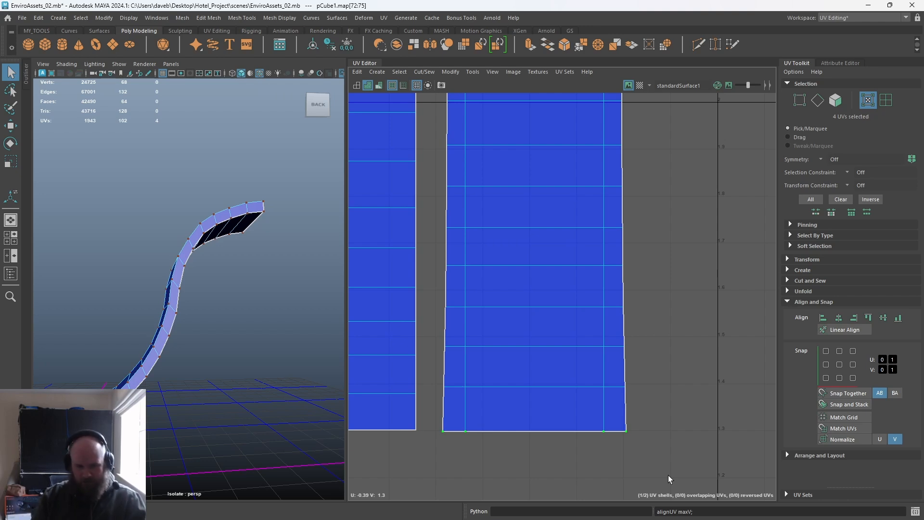
Straighten the wider leg shell's two outer sides by aligning each border column of UVs along U to its centre.
middle_click_drag(435, 190, 477, 392, "alt")
right_click_drag(480, 391, 458, 250, "alt")
middle_click_drag(465, 236, 448, 193, "alt")
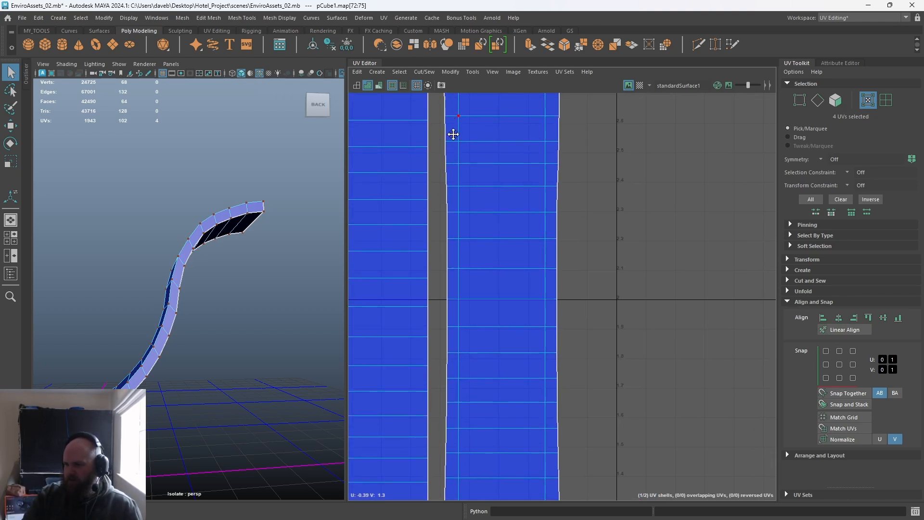
middle_click_drag(453, 126, 455, 148, "alt")
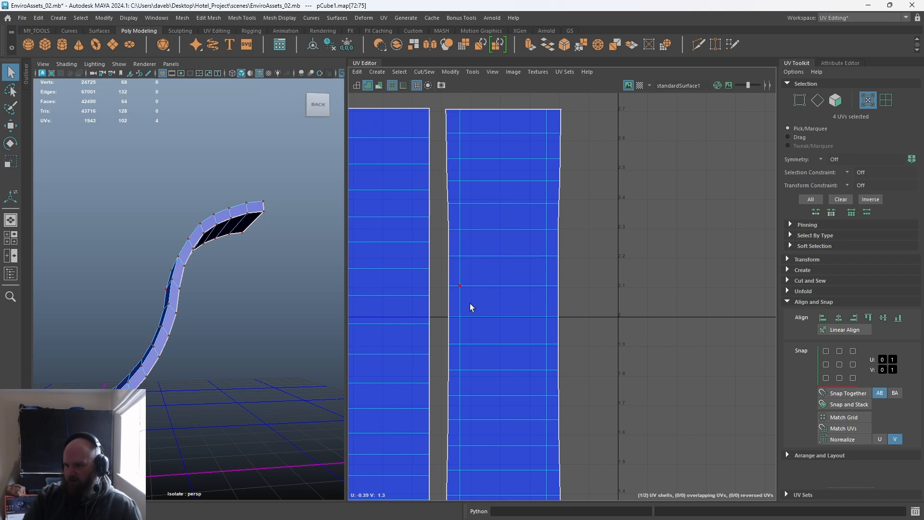
middle_click_drag(546, 408, 541, 431, "alt")
right_click_drag(541, 431, 577, 336, "alt")
middle_click_drag(577, 337, 529, 269, "alt")
middle_click_drag(549, 93, 549, 116, "alt")
left_click_drag(546, 102, 511, 477)
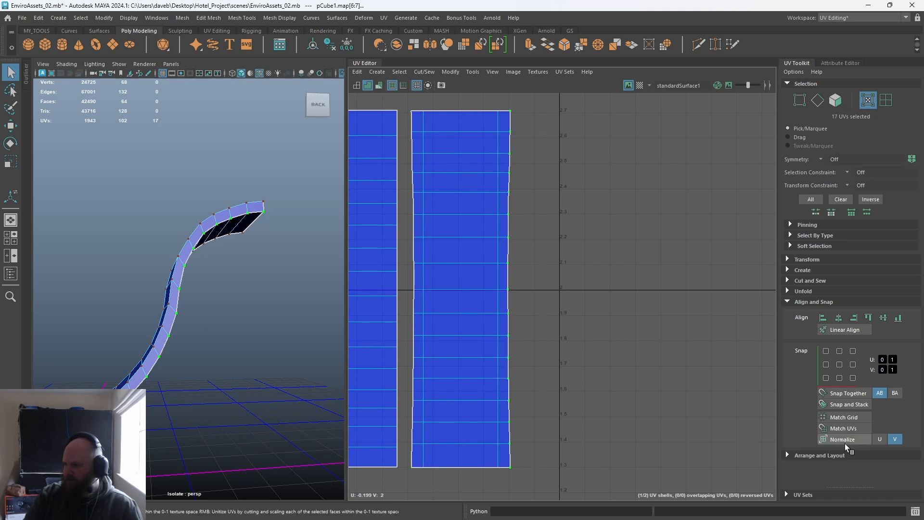
left_click(839, 319)
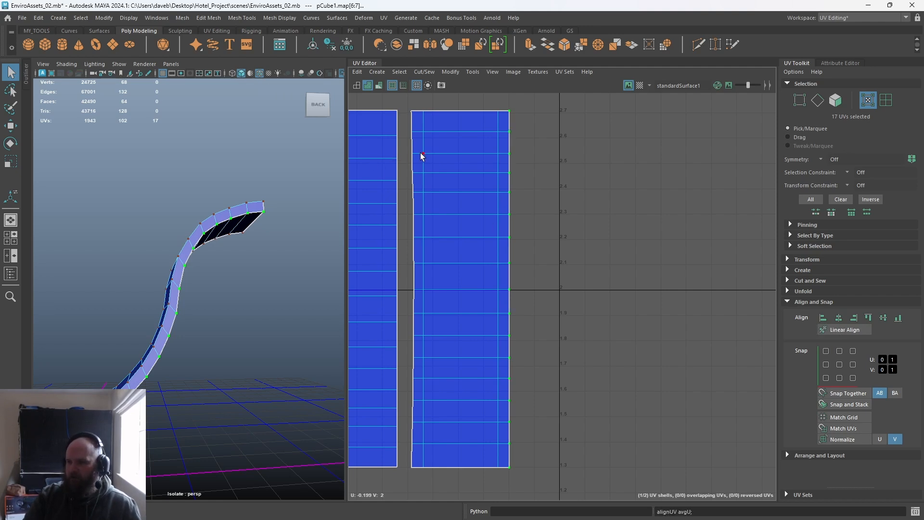
left_click_drag(407, 106, 420, 502)
left_click(840, 318)
Select the shared long border edge loop between the two leg shells and Move and Sew them into one shell.
middle_click_drag(426, 270, 466, 272, "alt")
right_click_drag(456, 222, 457, 188)
double_click(452, 126)
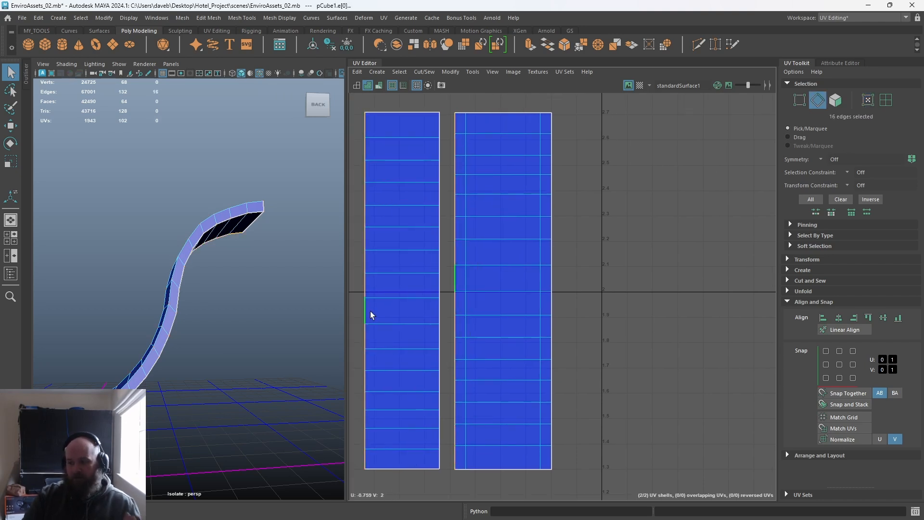
left_click(423, 73)
left_click(460, 163)
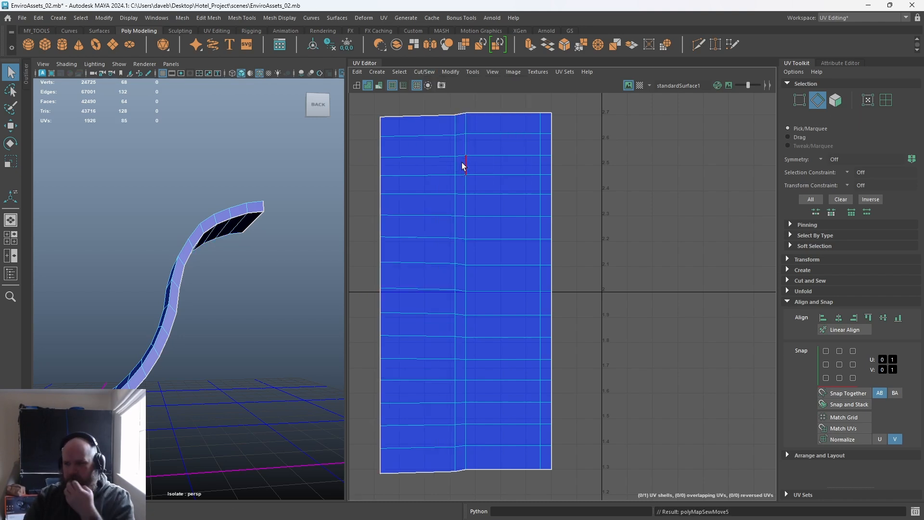
Align the joined leg shell's top edge and the next few UV rows below it along V to the maximum.
middle_click_drag(458, 134, 458, 182, "alt")
right_click_drag(458, 182, 486, 172, "alt")
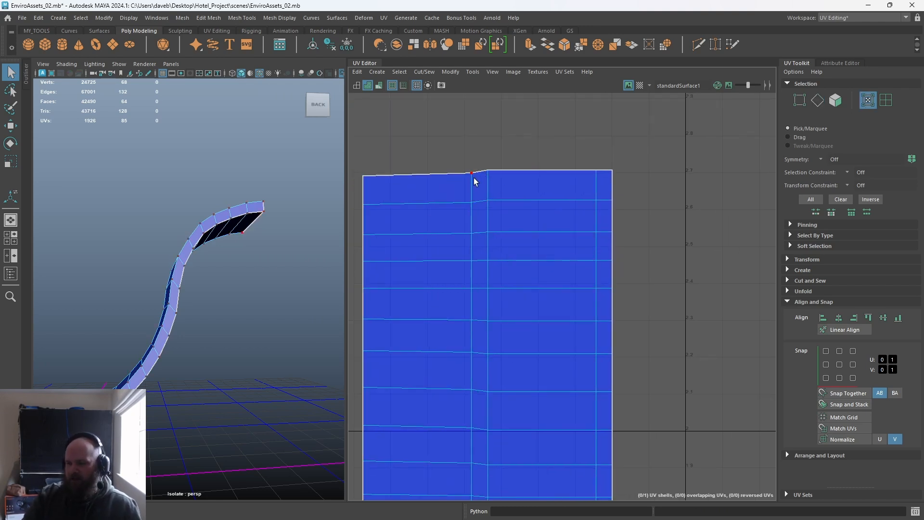
middle_click_drag(469, 178, 490, 193, "alt")
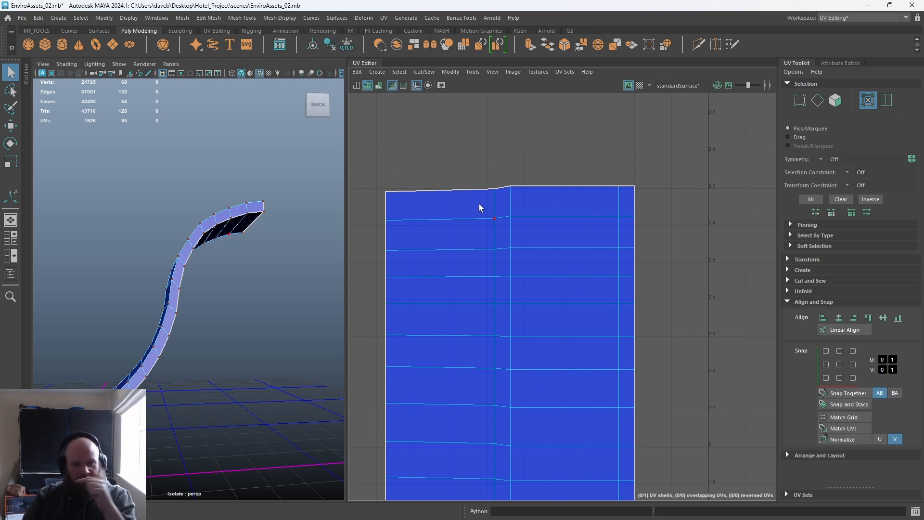
left_click_drag(363, 170, 662, 201)
scroll(669, 207, "up", 1)
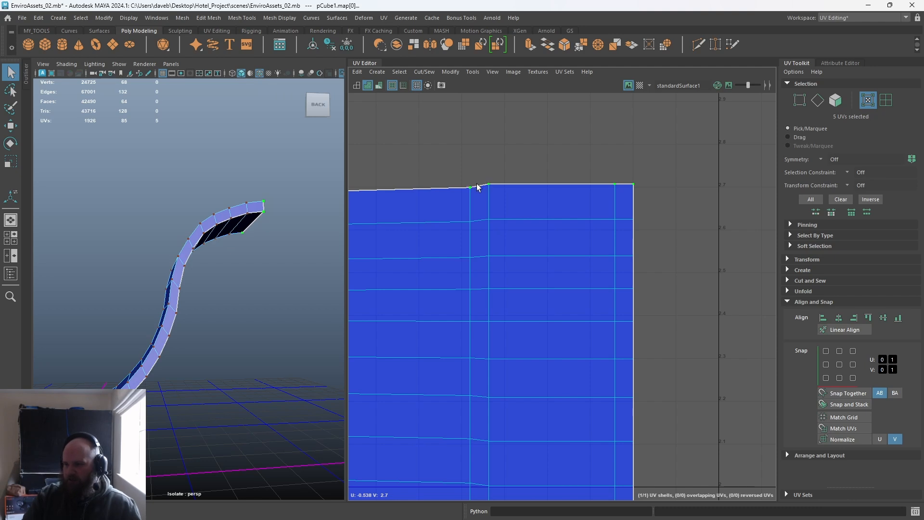
middle_click_drag(479, 187, 557, 185, "alt")
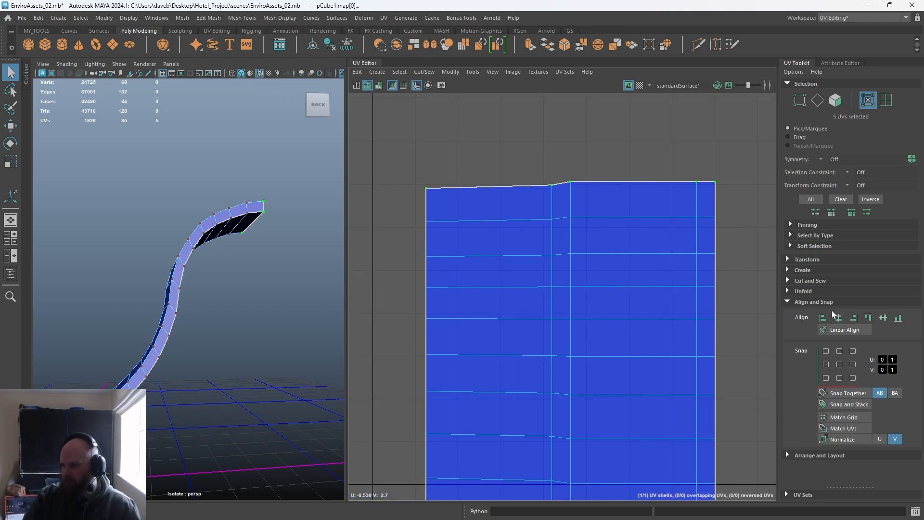
left_click(869, 318)
left_click_drag(403, 198, 780, 307)
key("g")
key("g")
left_click_drag(719, 302, 419, 332)
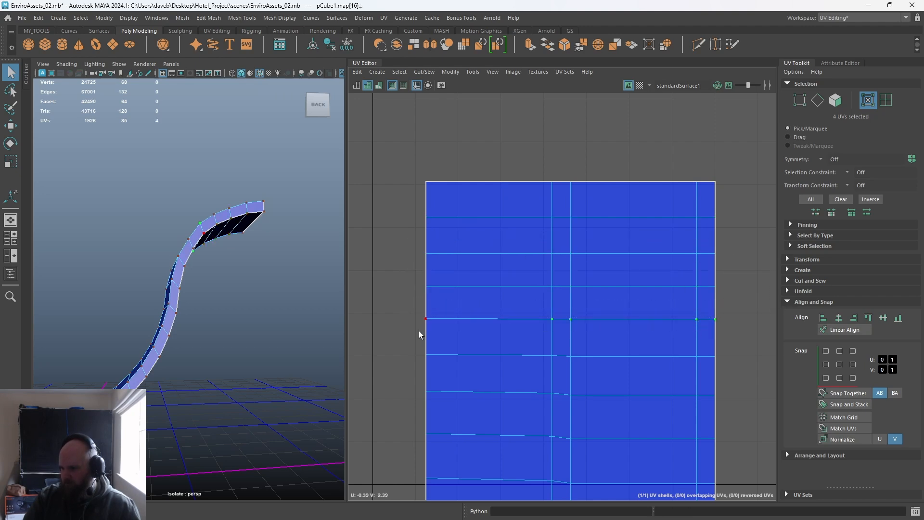
Align the joined leg shell's next UV rows along V to the minimum, continuing down to the row at V 2.
middle_click_drag(427, 346, 386, 289, "alt")
left_click_drag(377, 289, 686, 322)
left_click_drag(512, 315, 522, 314)
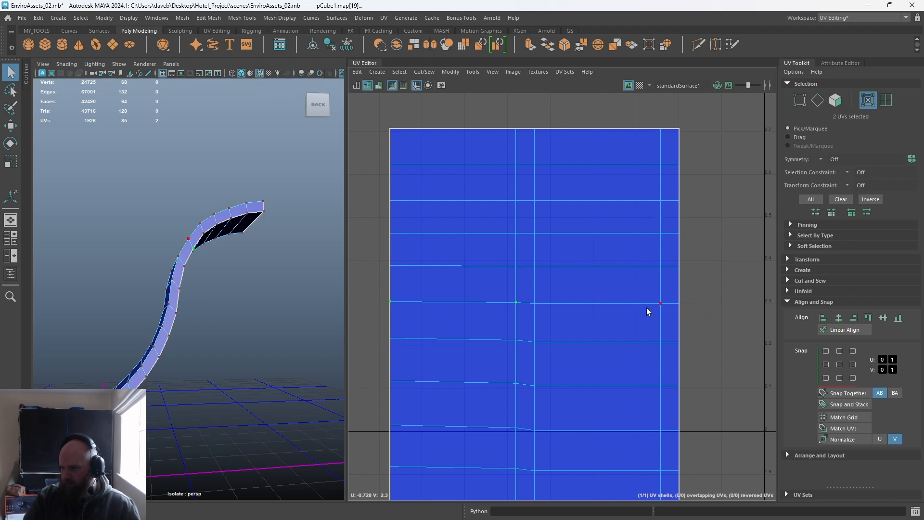
left_click_drag(717, 288, 386, 324)
left_click(898, 319)
left_click_drag(614, 329, 367, 350)
key("g")
left_click_drag(375, 359, 390, 448)
key("g")
key("g")
Align the first four UV rows below V 2 on the joined leg shell along V to the minimum.
middle_click_drag(407, 447, 471, 277, "alt")
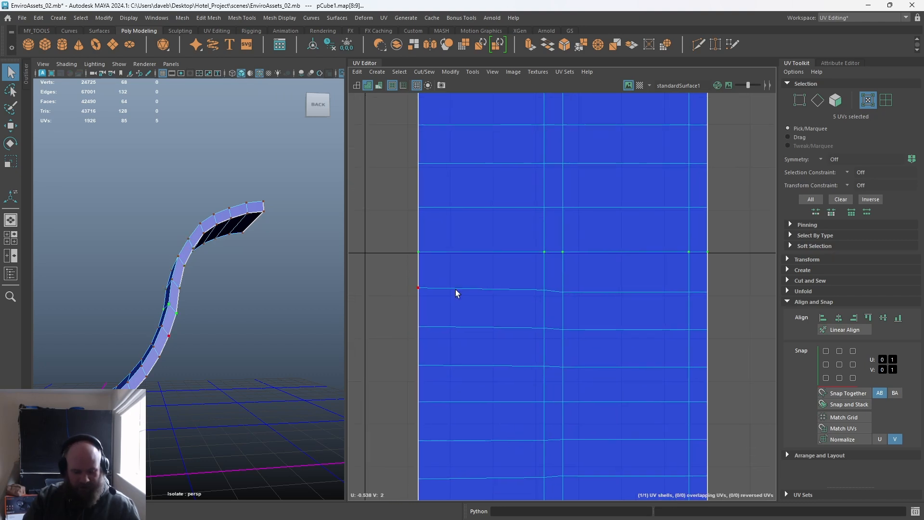
left_click_drag(398, 278, 737, 376)
key("g")
key("g")
key("g")
Align the joined leg shell's last UV rows and its bottom edge along V to the maximum.
middle_click_drag(594, 413, 592, 339, "alt")
left_click_drag(359, 319, 397, 388)
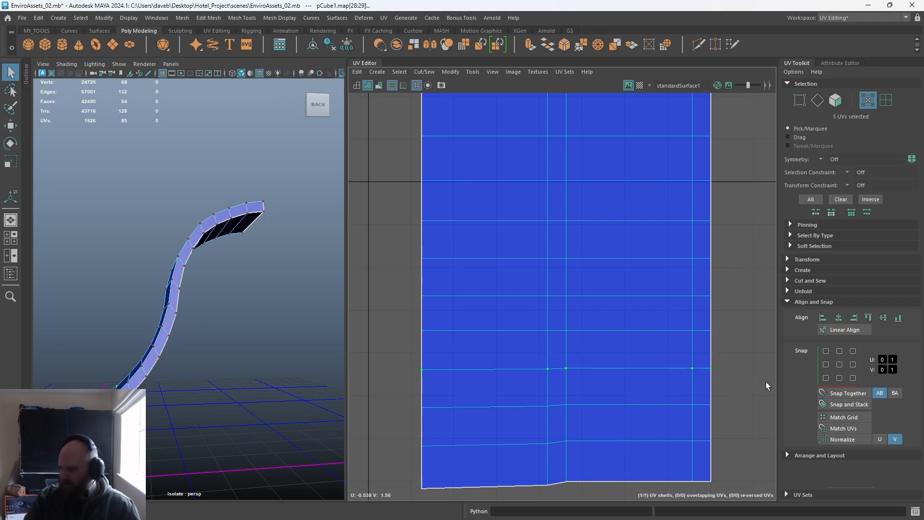
left_click(869, 318)
left_click_drag(715, 395, 742, 450)
key("g")
left_click_drag(742, 456, 384, 505)
key("g")
Select the whole leg shell and check its texture stretching with the checker map from several viewing angles.
scroll(439, 390, "down", 5)
right_click_drag(462, 342, 404, 317)
left_click(484, 296)
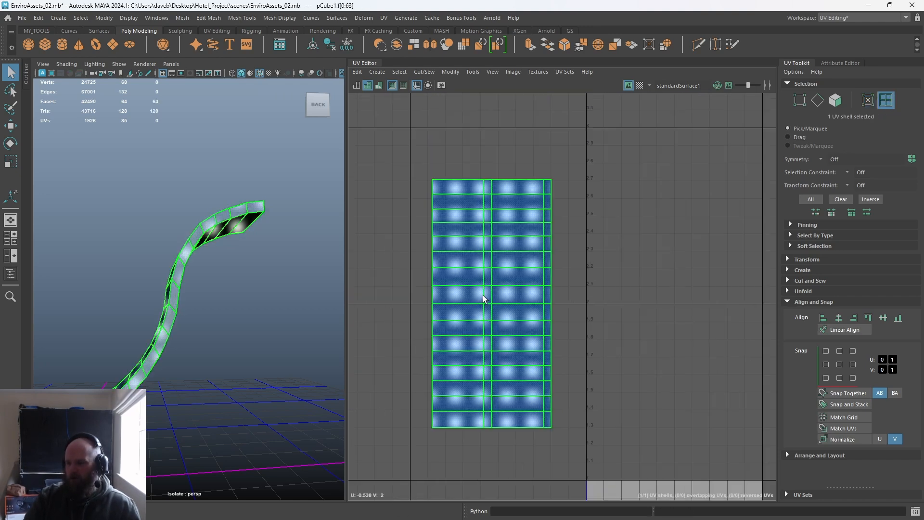
left_click(639, 87)
left_click_drag(91, 324, 135, 343, "alt")
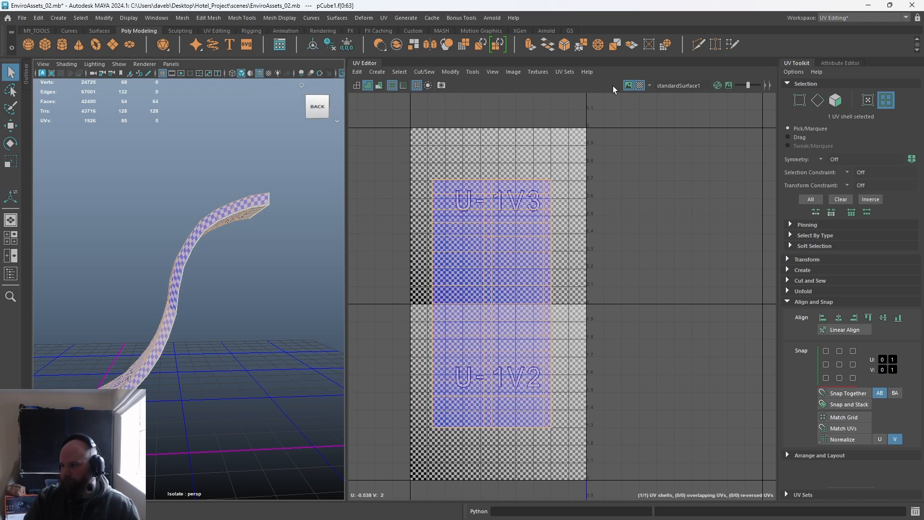
left_click(640, 86)
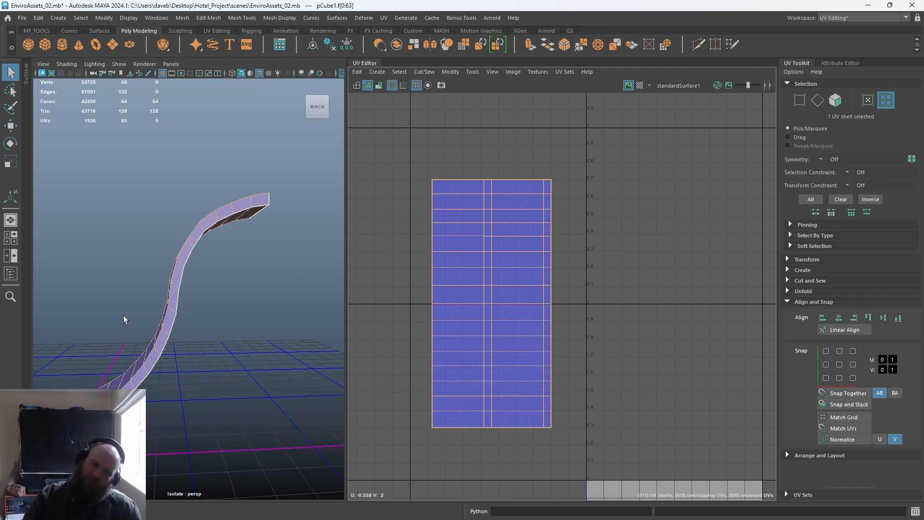
left_click_drag(143, 248, 207, 243, "alt")
left_click(640, 86)
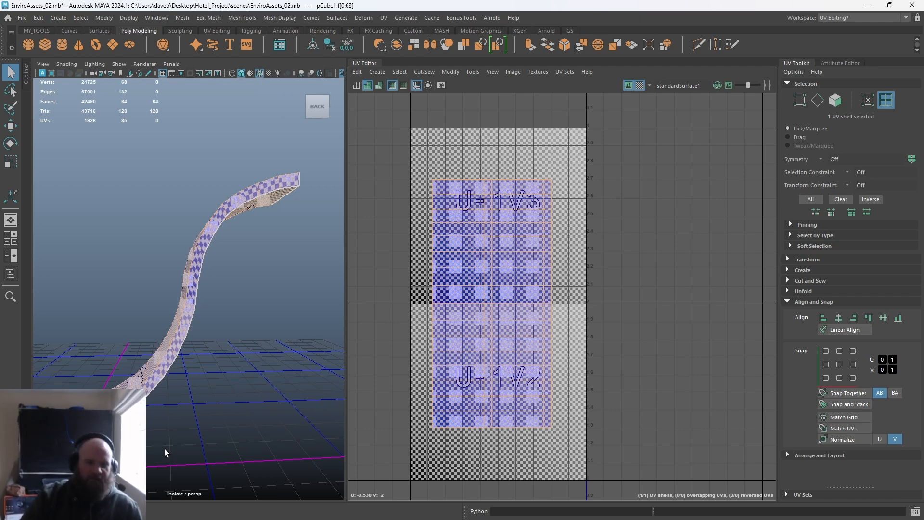
left_click(183, 364)
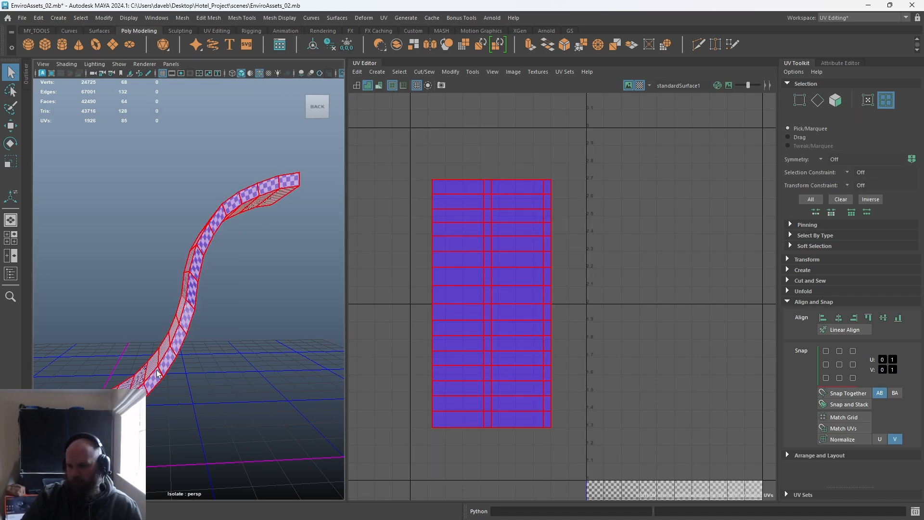
right_click_drag(233, 353, 148, 266, "alt")
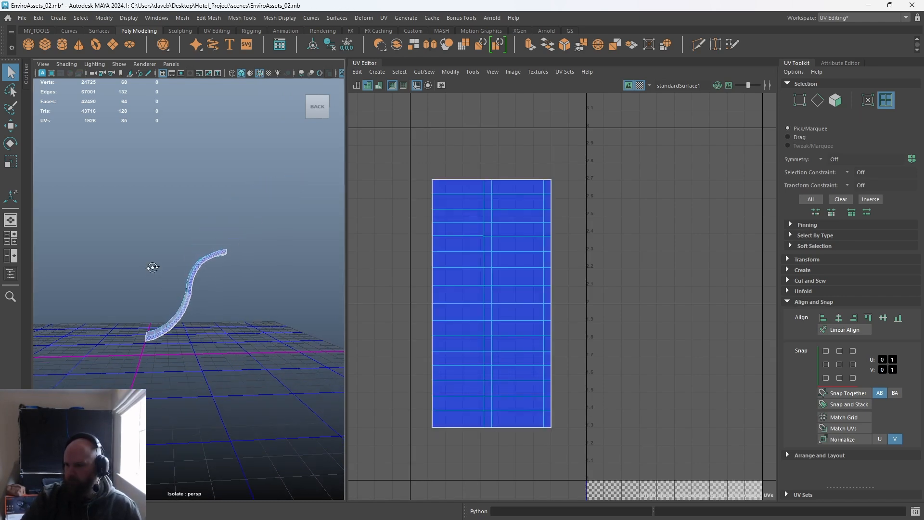
left_click_drag(148, 269, 302, 272, "alt")
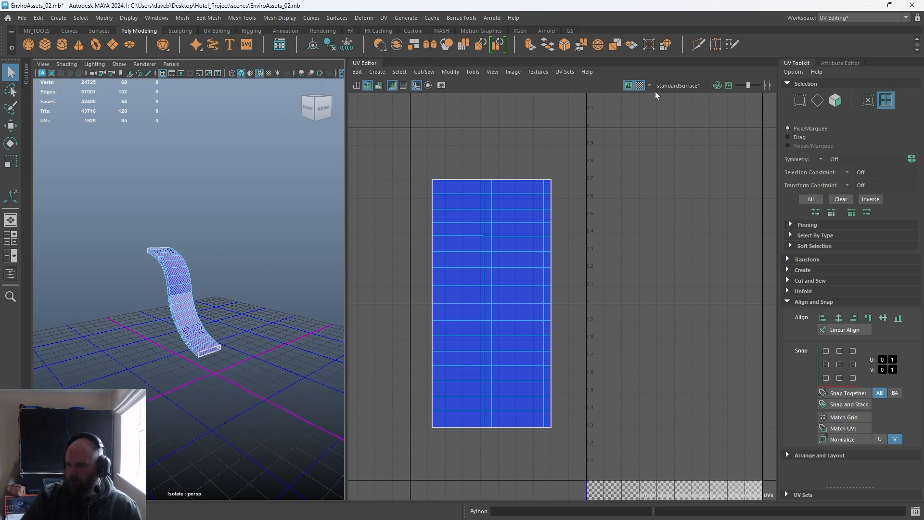
left_click(641, 86)
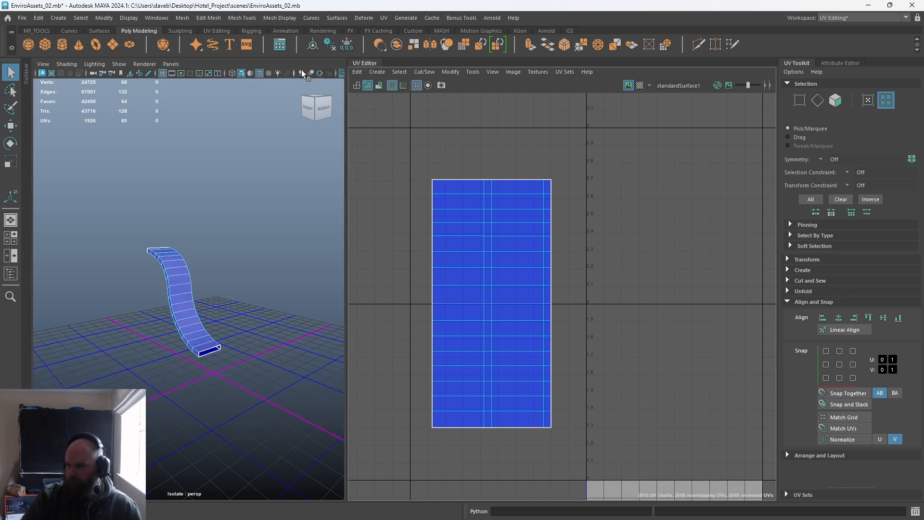
Turn off isolation, put the leg in object mode and move its pivot to the centre of the table.
left_click(341, 73)
left_click_drag(233, 230, 202, 305, "alt")
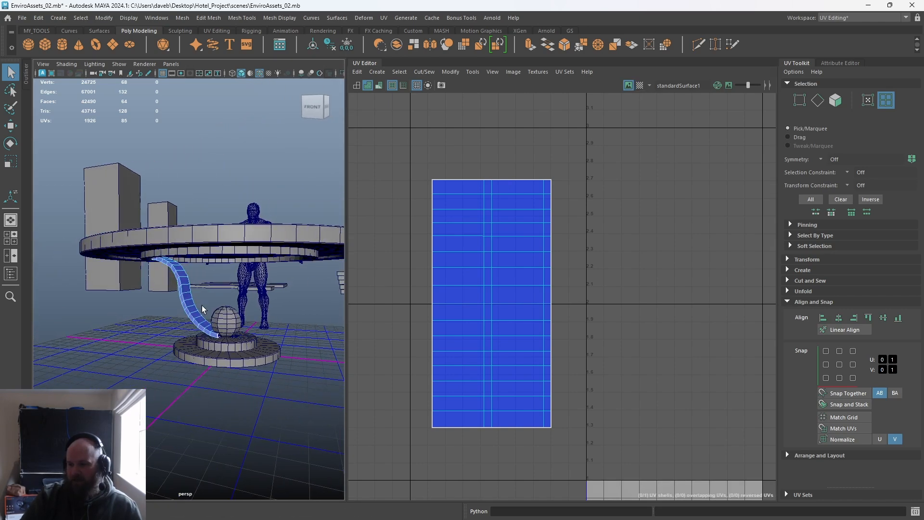
key("w")
middle_click_drag(164, 384, 139, 371, "alt")
right_click_drag(156, 250, 210, 234)
left_click_drag(148, 301, 180, 309, "alt")
right_click_drag(179, 308, 233, 359, "alt")
left_click_drag(233, 359, 223, 369, "alt")
middle_click_drag(223, 369, 190, 327, "alt")
key("d")
left_click_drag(154, 327, 124, 371)
Duplicate the leg, rotate the copy around the table's centre and repeat the duplication for three copies in total.
key("ctrl+d")
key("e")
key("shift+d")
key("shift+d")
Select the tabletop, base and all legs and combine them into one mesh.
right_click_drag(124, 371, 127, 282, "alt")
left_click_drag(127, 282, 173, 337, "alt")
left_click_drag(131, 230, 200, 351)
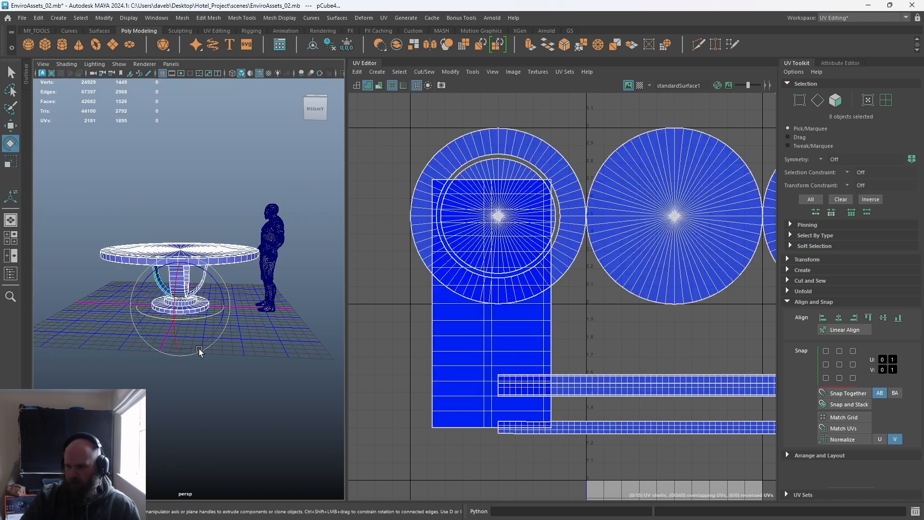
scroll(489, 291, "down", 5)
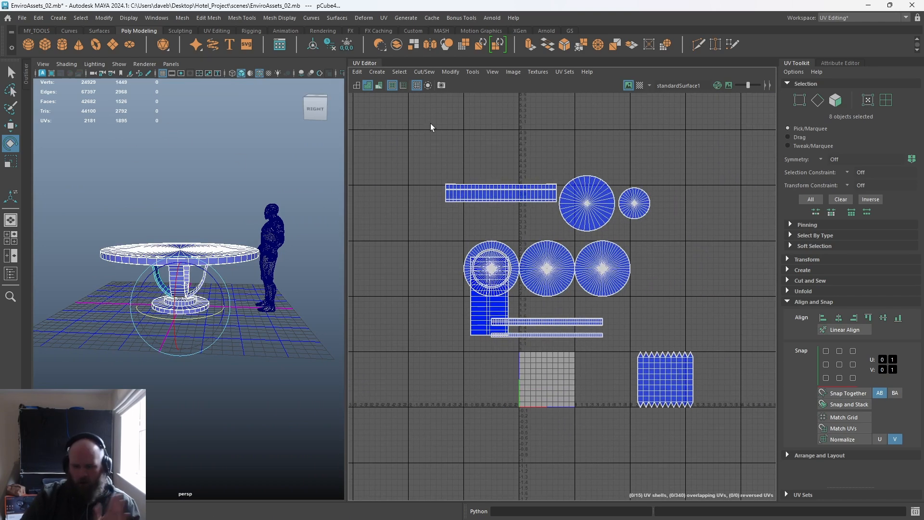
left_click(280, 44)
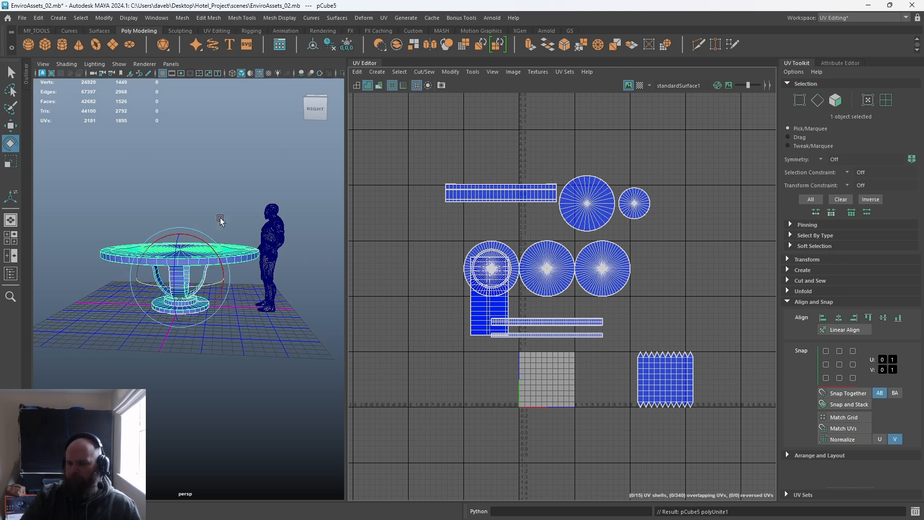
Move the combined table's pivot down to the centre of its base and freeze its transformations.
key("w")
key("d")
left_click_drag(171, 342, 161, 313, "alt")
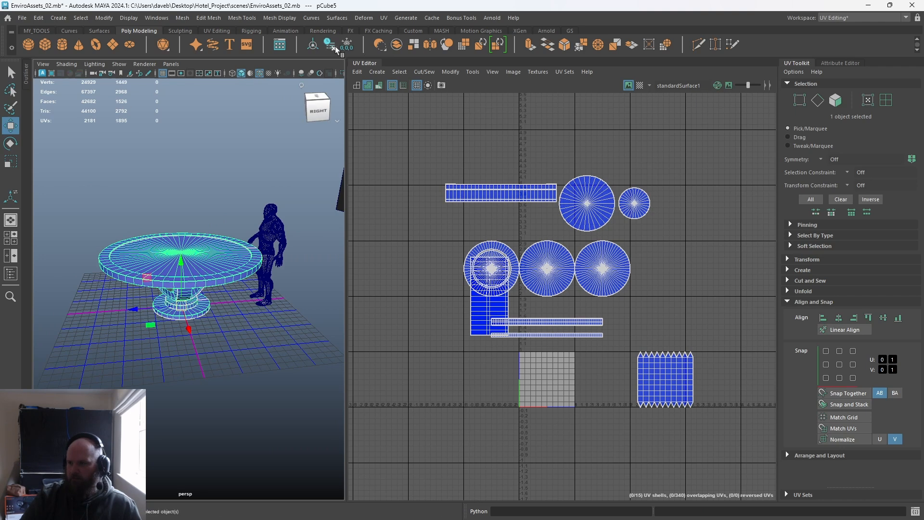
left_click(329, 45)
Show the Outliner and rename the combined table SM_TableGlass.
left_click(27, 83)
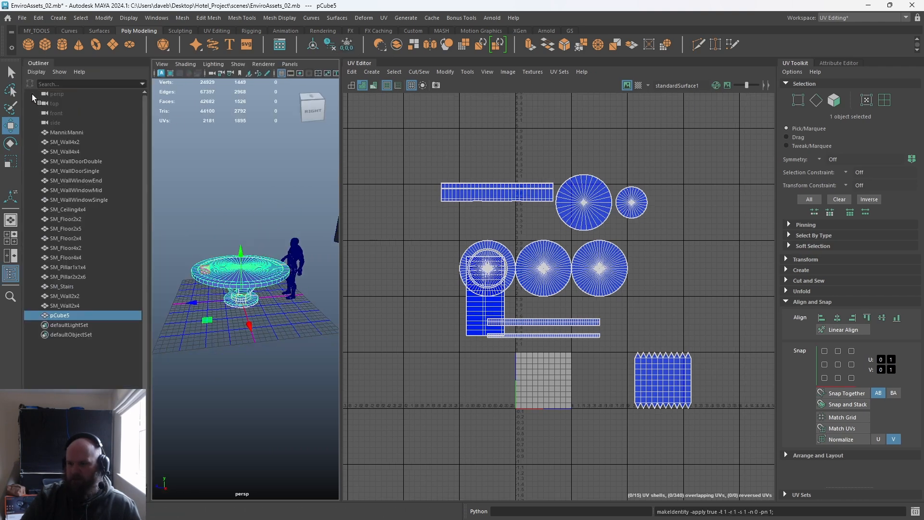
double_click(58, 316)
type("SM_TableGlas")
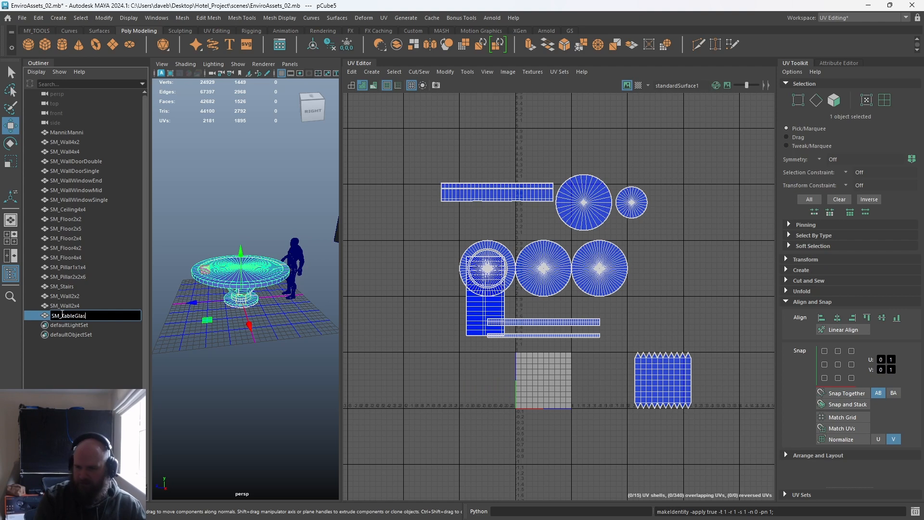
type("s")
key("Return")
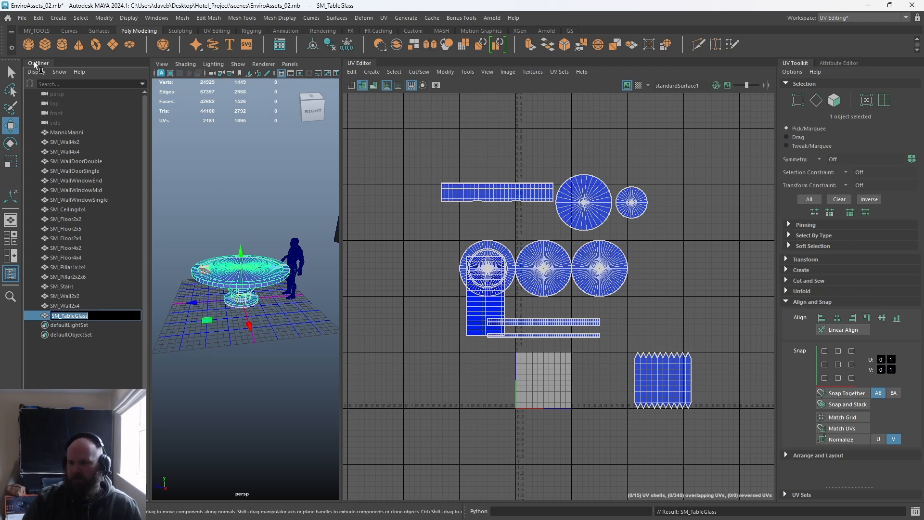
Export the selected table as an FBX file named SM_TableGlass into the project's scenes folder.
left_click(25, 19)
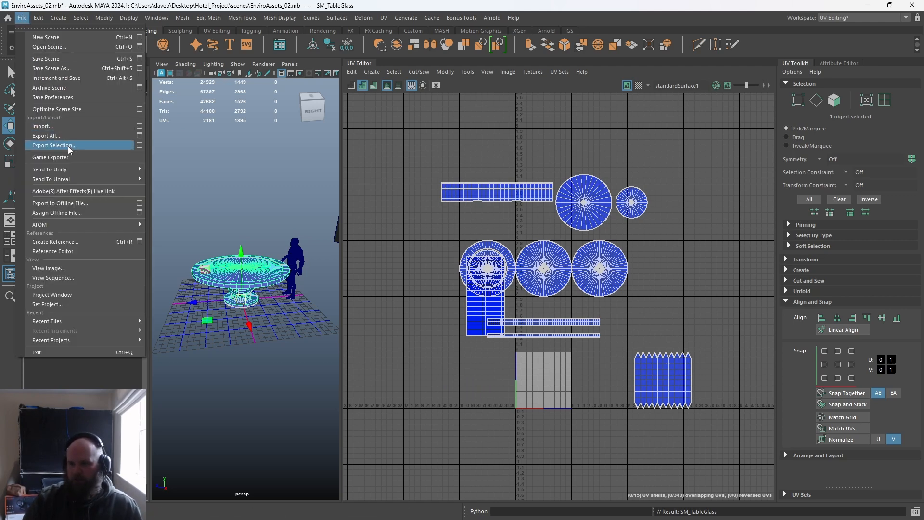
left_click(64, 145)
type("SM_TableGlass")
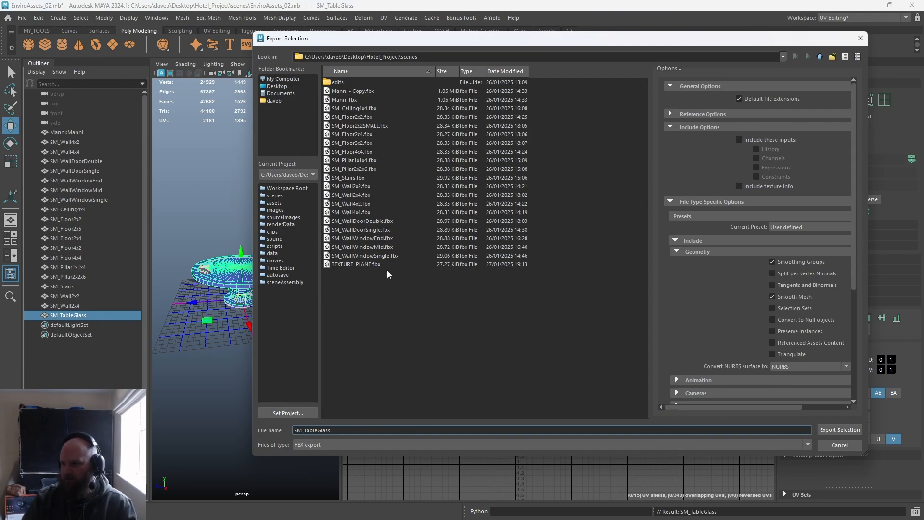
key("Return")
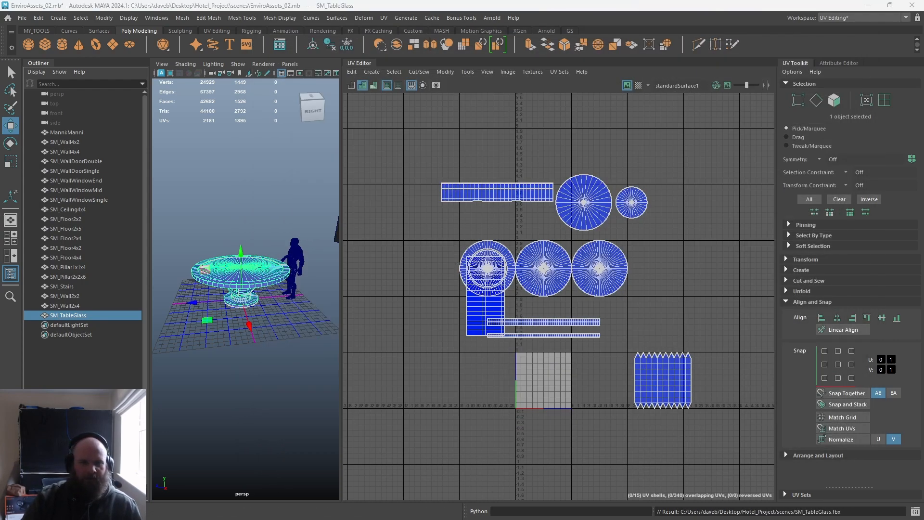
Switch to Unreal Editor, import SM_TableGlass.fbx into the Geo/Enviro folder with default settings and place the table on the level's marble floor.
key("alt+Tab")
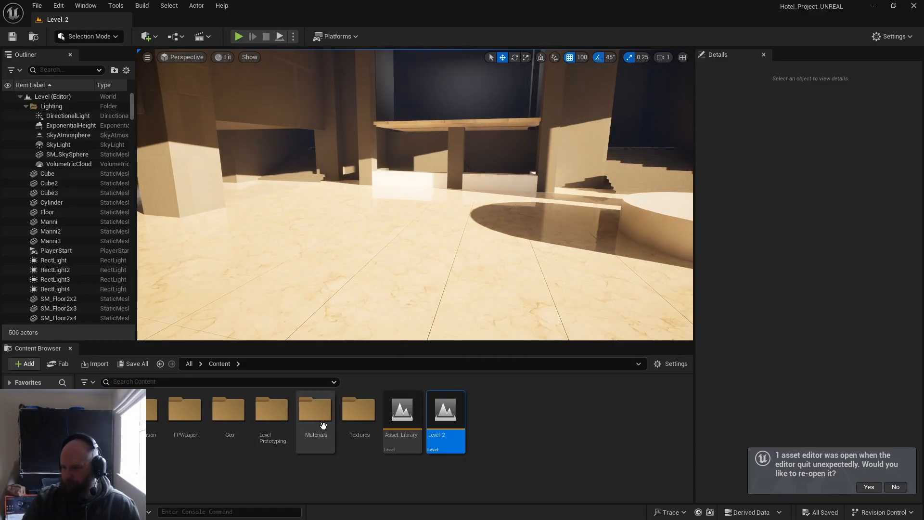
double_click(230, 413)
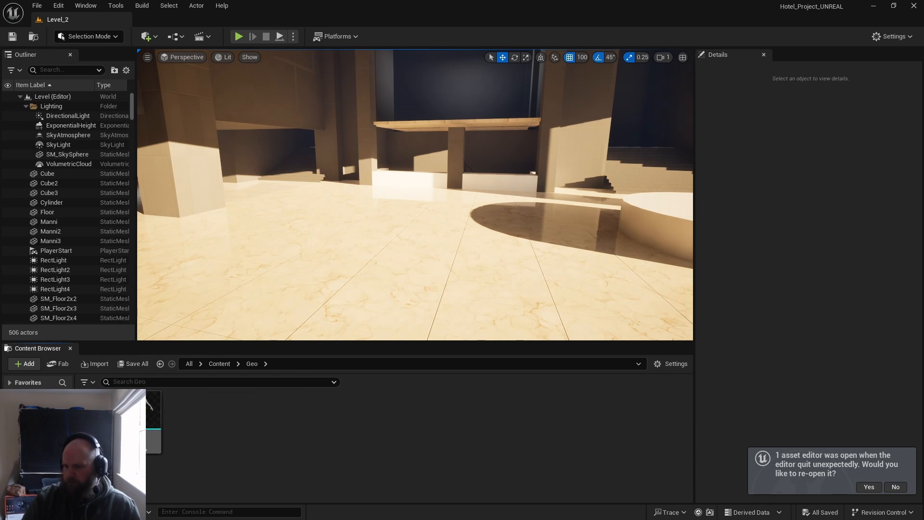
double_click(150, 409)
scroll(359, 461, "down", 1)
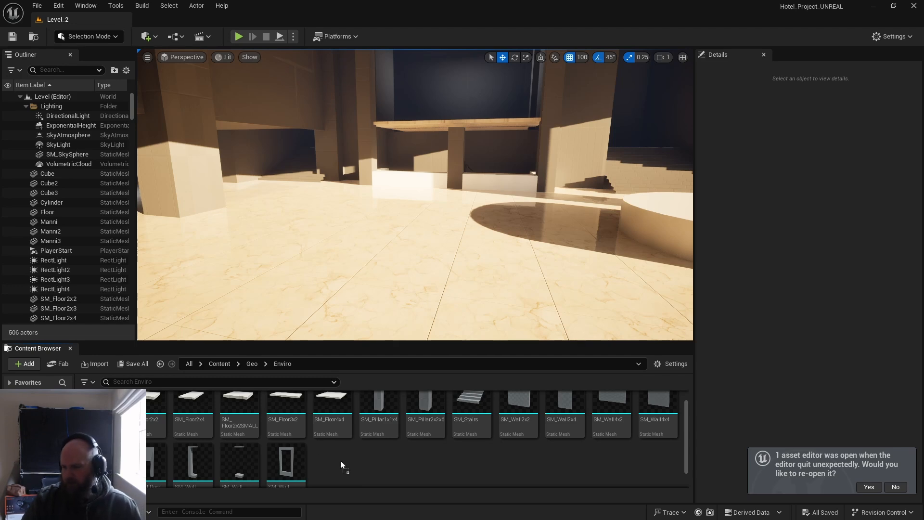
left_click_drag(341, 461, 328, 468)
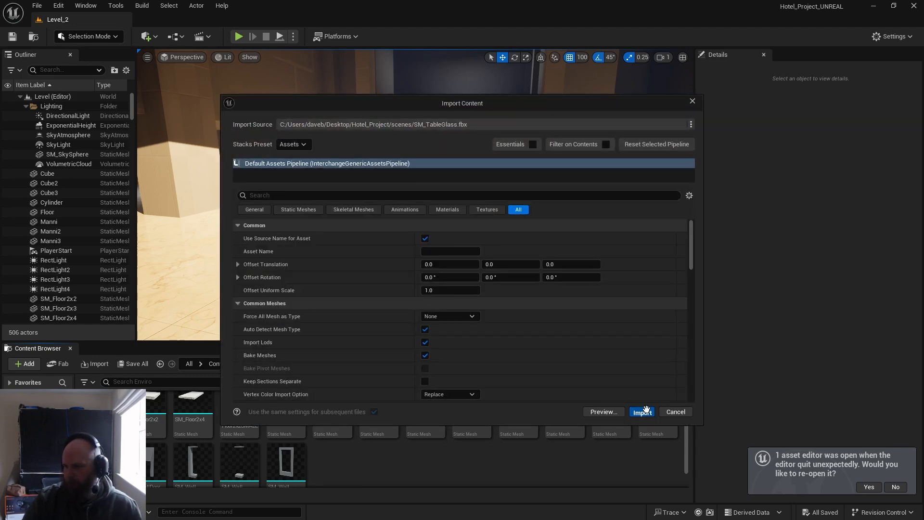
left_click(643, 412)
left_click_drag(406, 330, 382, 241)
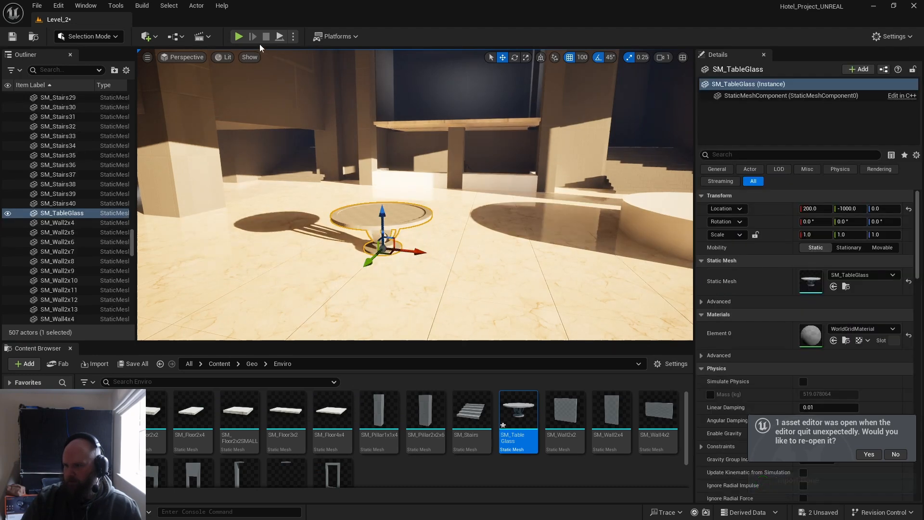
Play the level and walk around the placed table to check its scale and shape.
left_click(239, 37)
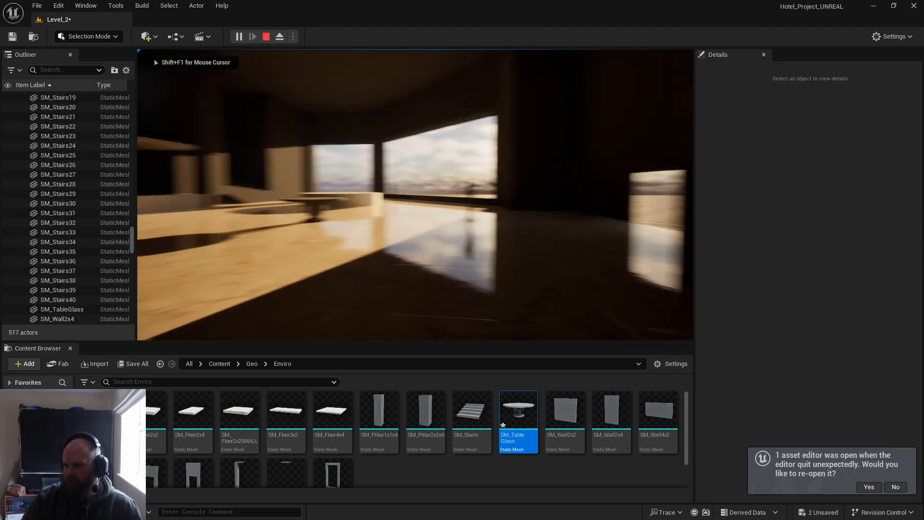
key("w")
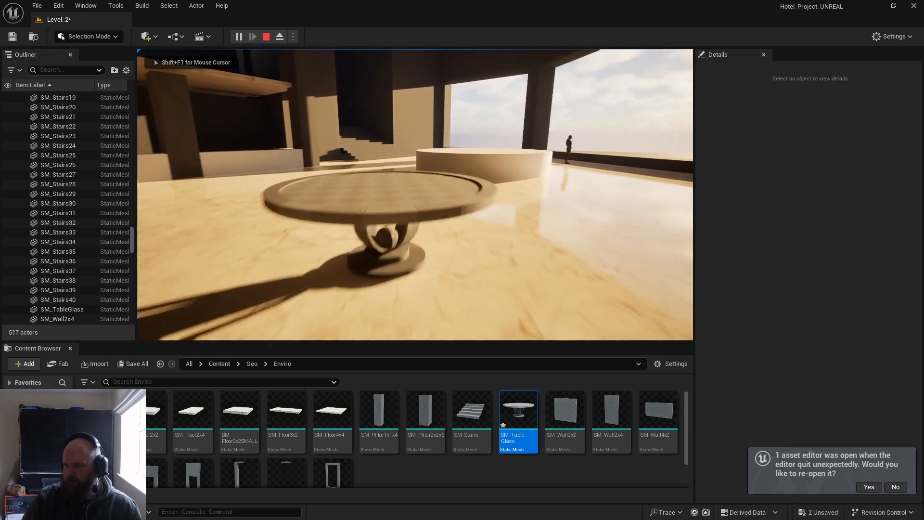
key("d")
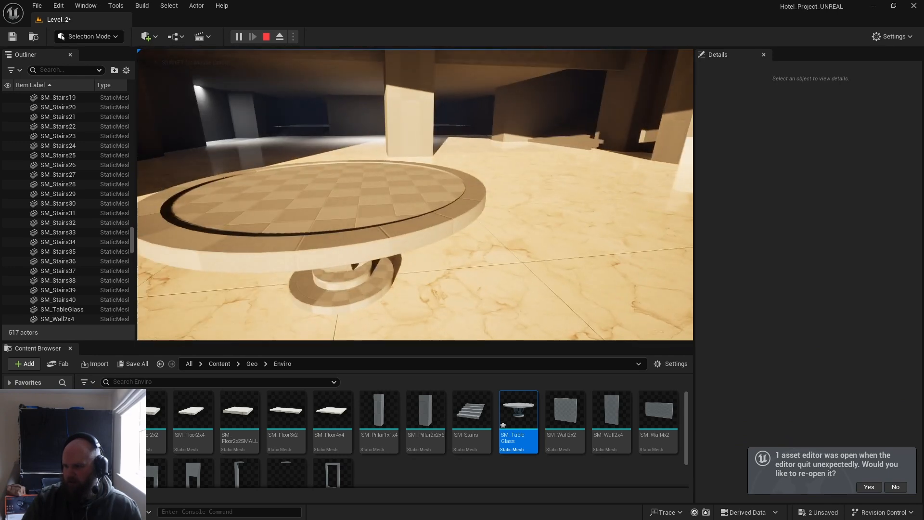
key("d")
key("Escape")
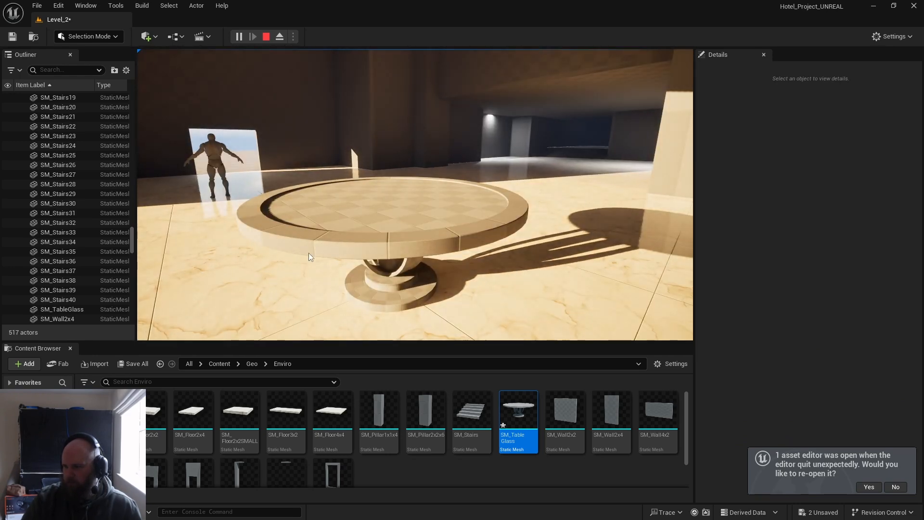
key("shift+F1")
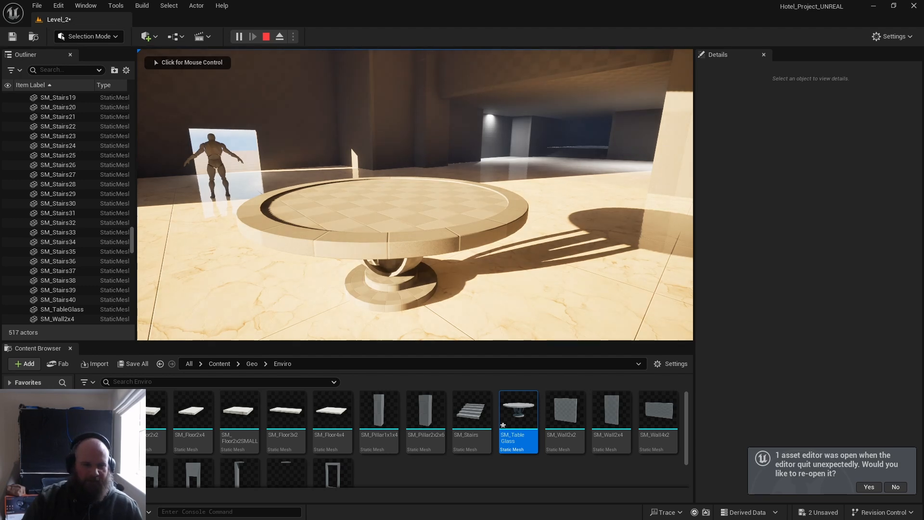
Switch back to Maya and collapse the Outliner and UV Editor to enlarge the 3D view of the table.
key("alt+Tab")
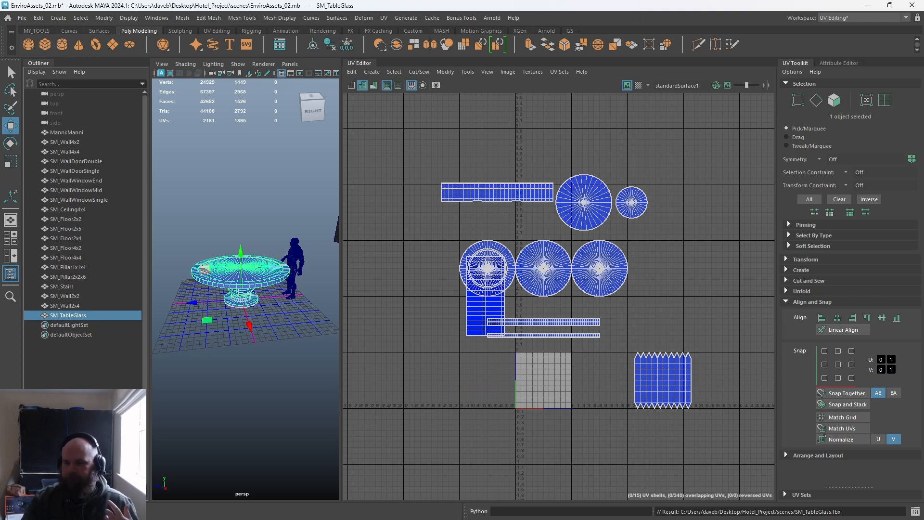
double_click(41, 63)
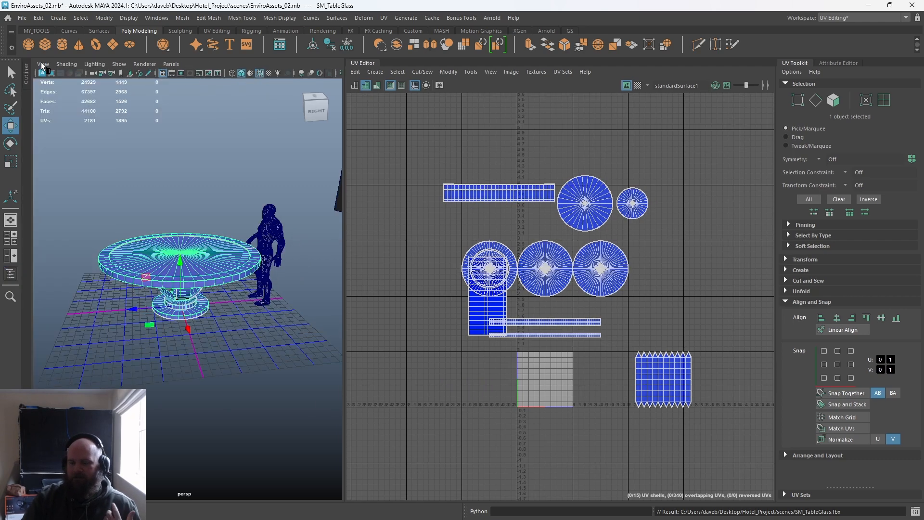
double_click(364, 63)
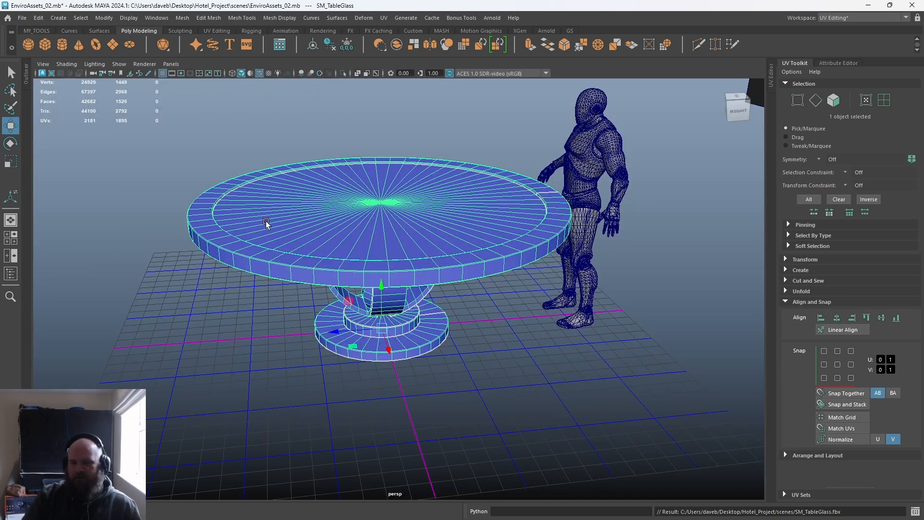
left_click(267, 439)
left_click(259, 280)
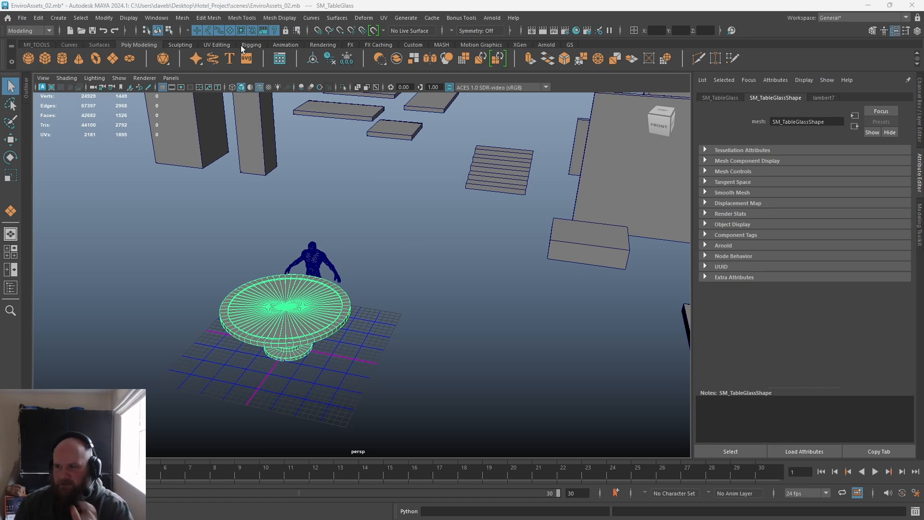
Change the Maya workspace from General to UV Editing with the table still selected.
left_click(219, 44)
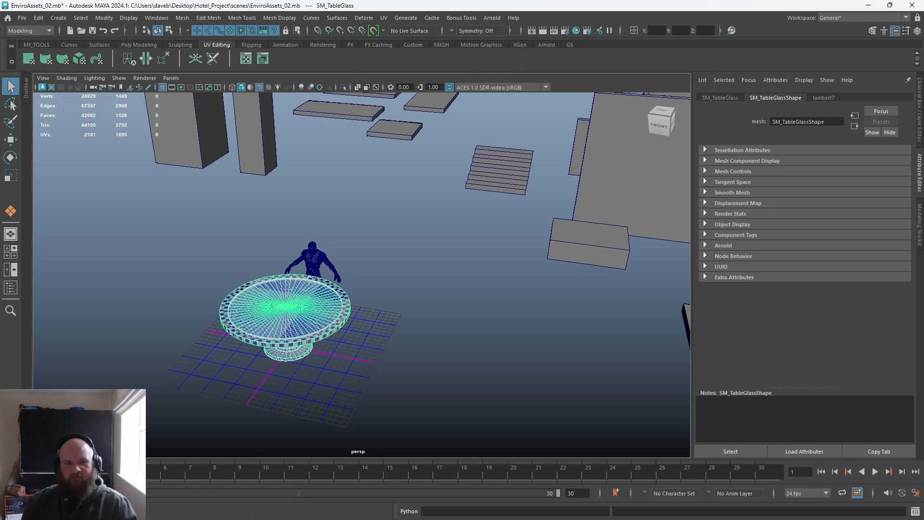
left_click_drag(585, 89, 0, 78)
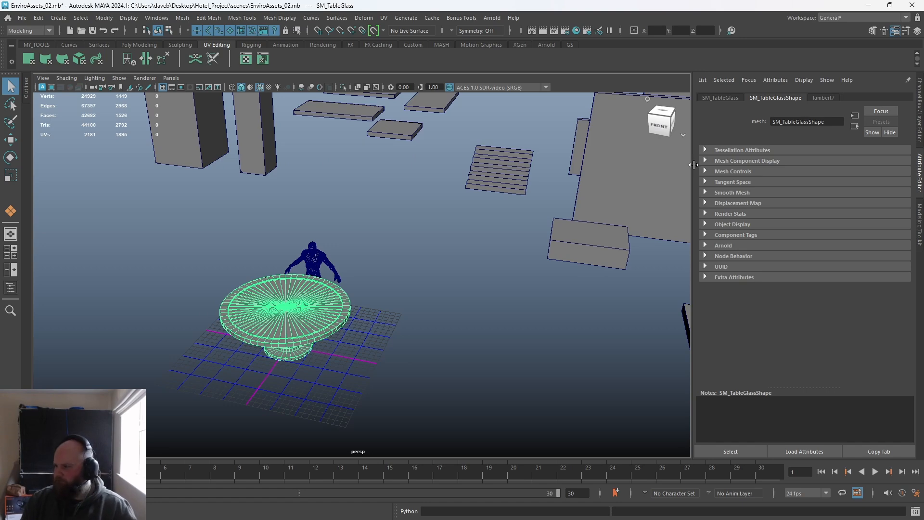
left_click(843, 18)
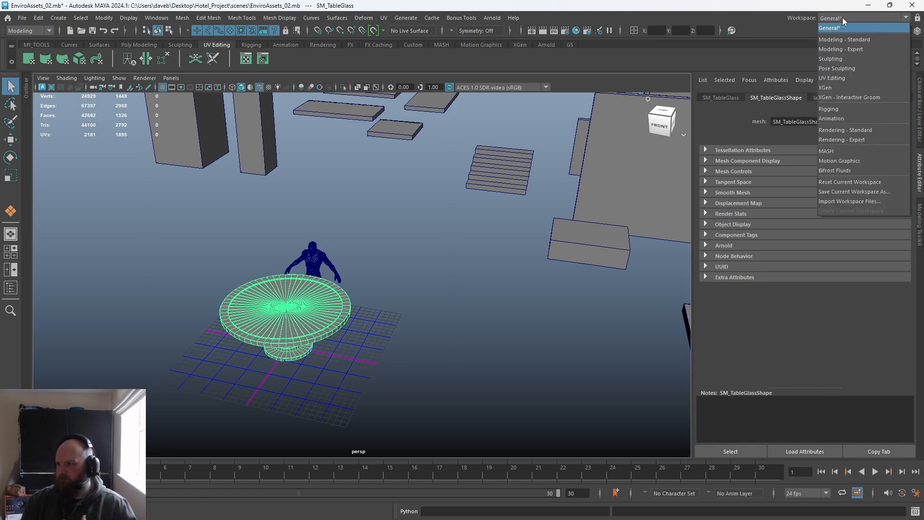
left_click(849, 77)
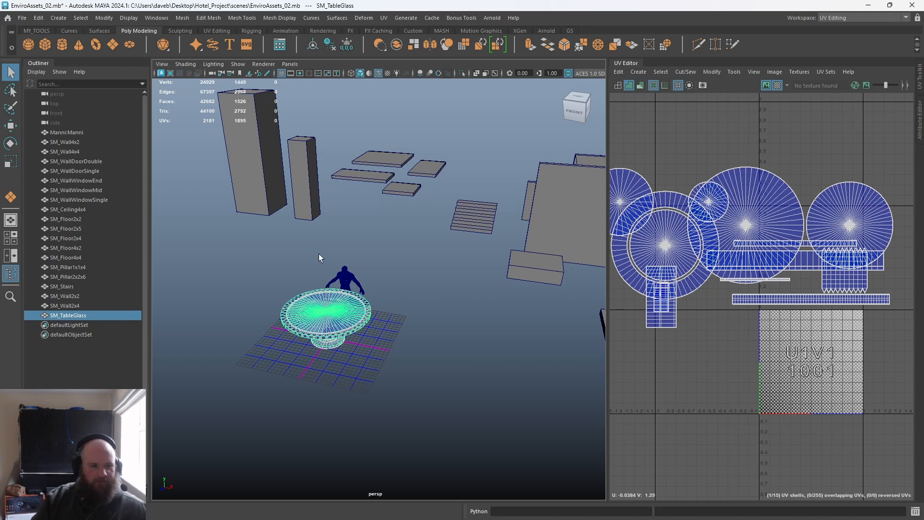
Switch to Unreal Editor, play the level again to examine the table and marble floor, and end the play session.
key("alt+Tab")
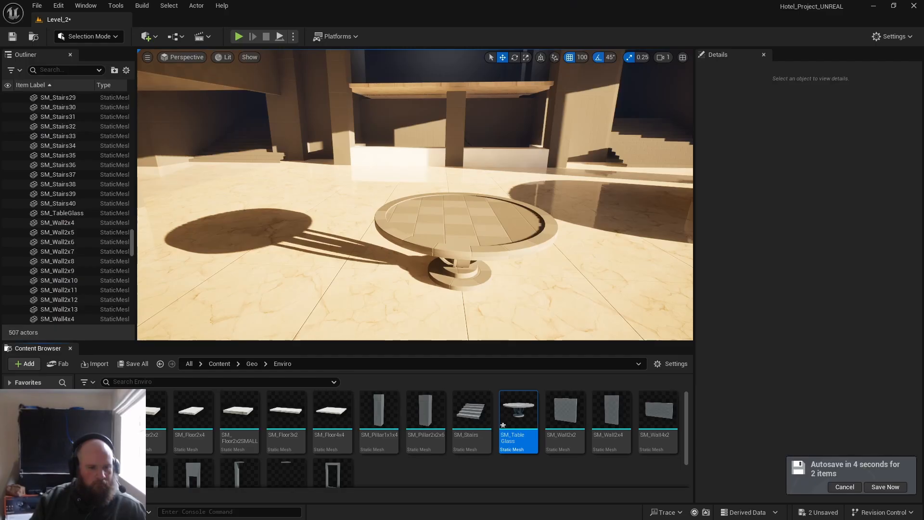
left_click(239, 37)
left_click(304, 148)
key("w")
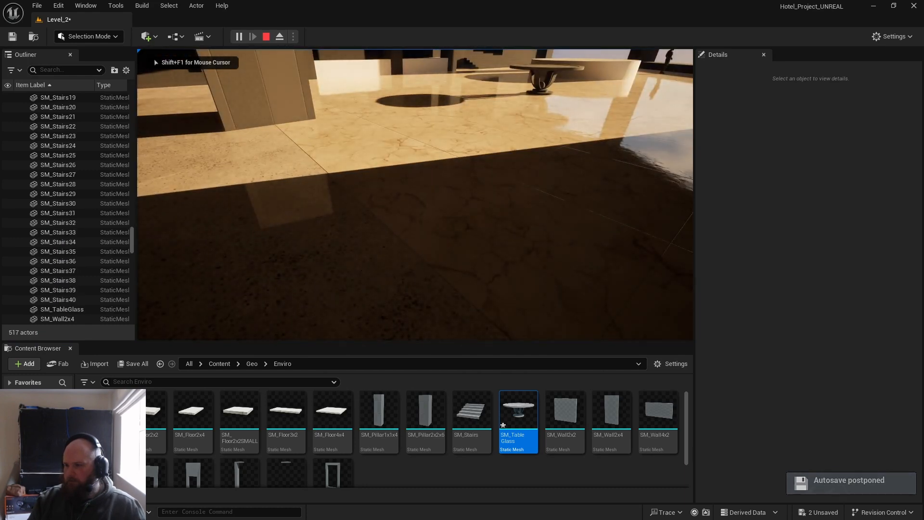
key("w")
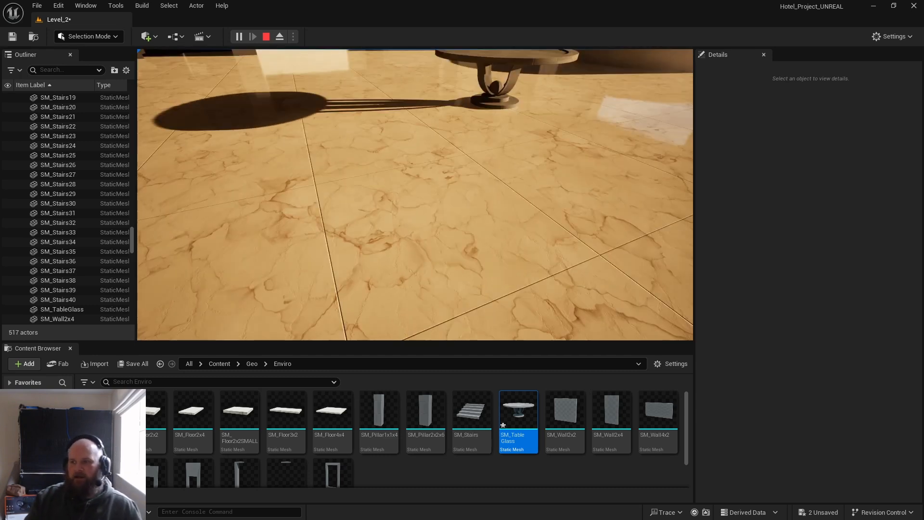
key("w")
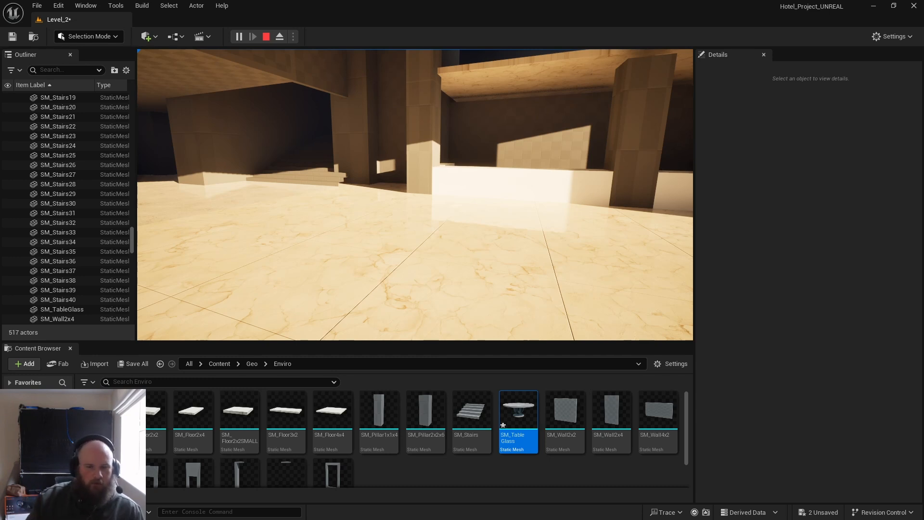
key("Escape")
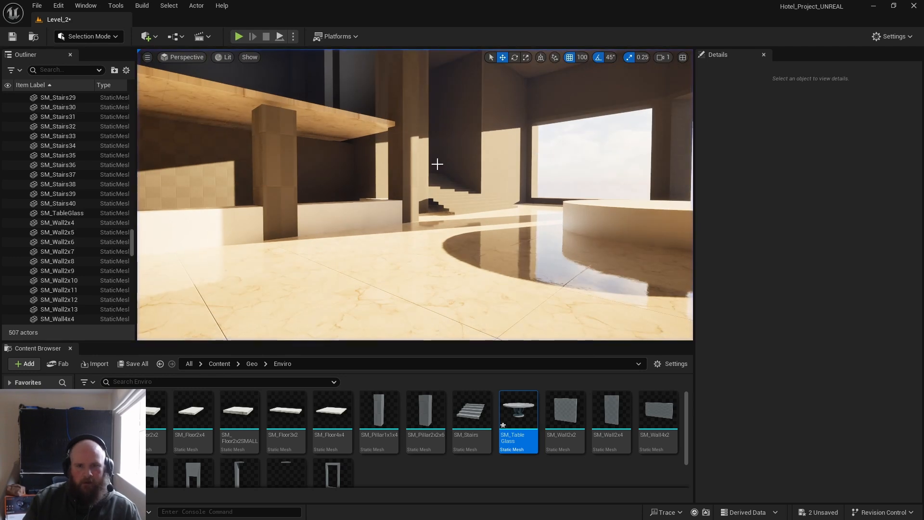
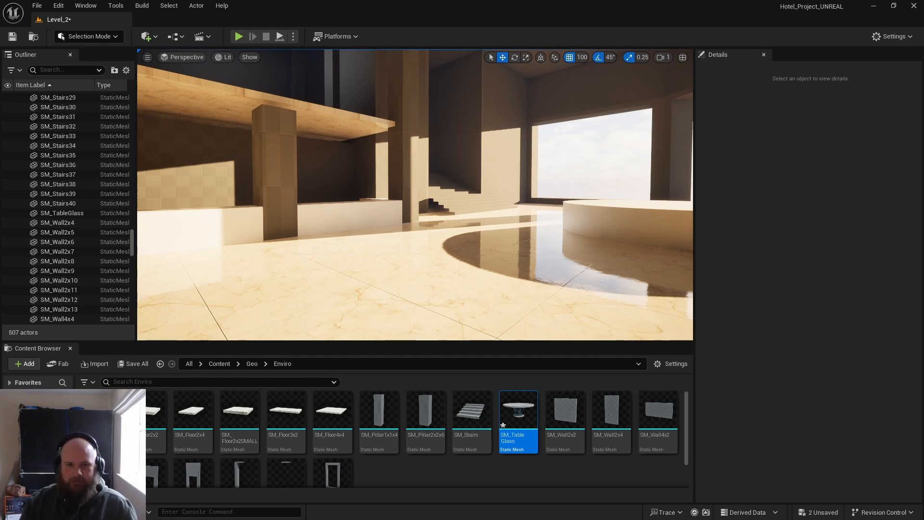
Switch back to Maya, frame the table and examine the checker pattern across its base and tabletop.
key("alt+Tab")
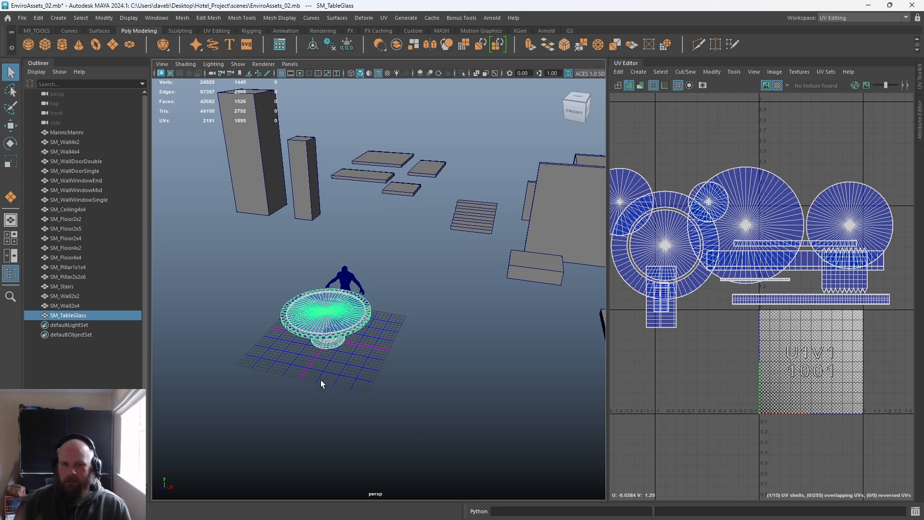
key("f")
scroll(322, 377, "up", 5)
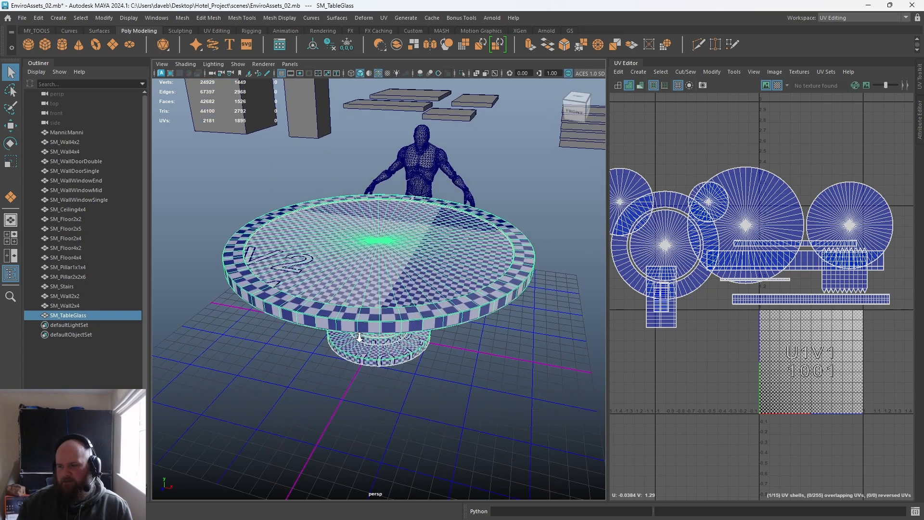
scroll(373, 377, "down", 1)
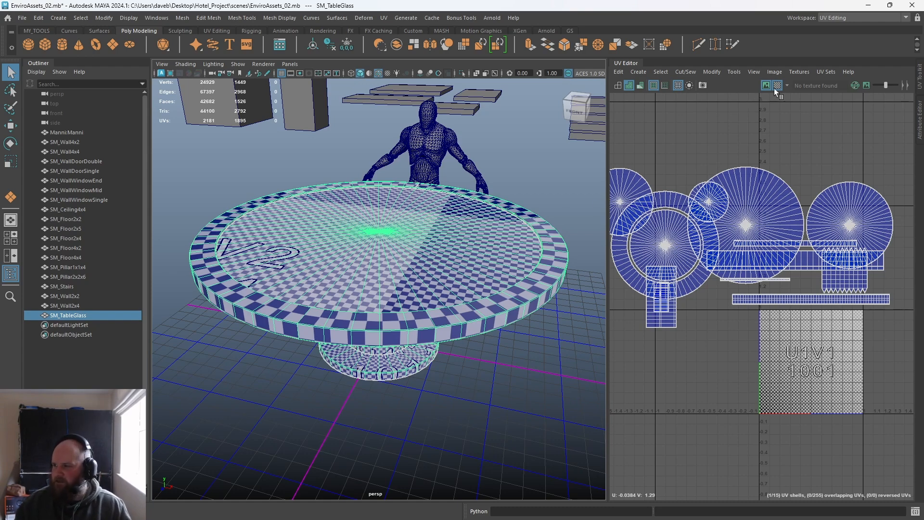
left_click_drag(291, 321, 274, 302, "alt")
middle_click_drag(286, 325, 284, 311, "alt")
right_click_drag(285, 311, 409, 419, "alt")
middle_click_drag(410, 419, 391, 401, "alt")
left_click_drag(390, 400, 372, 411, "alt")
scroll(372, 409, "up", 8)
right_click_drag(372, 408, 349, 397, "alt")
mouse_move(348, 397)
left_mouse_down("alt")
mouse_move(348, 376)
mouse_move(356, 400)
left_mouse_up("alt")
right_click_drag(355, 400, 299, 297, "alt")
left_click_drag(300, 296, 377, 307, "alt")
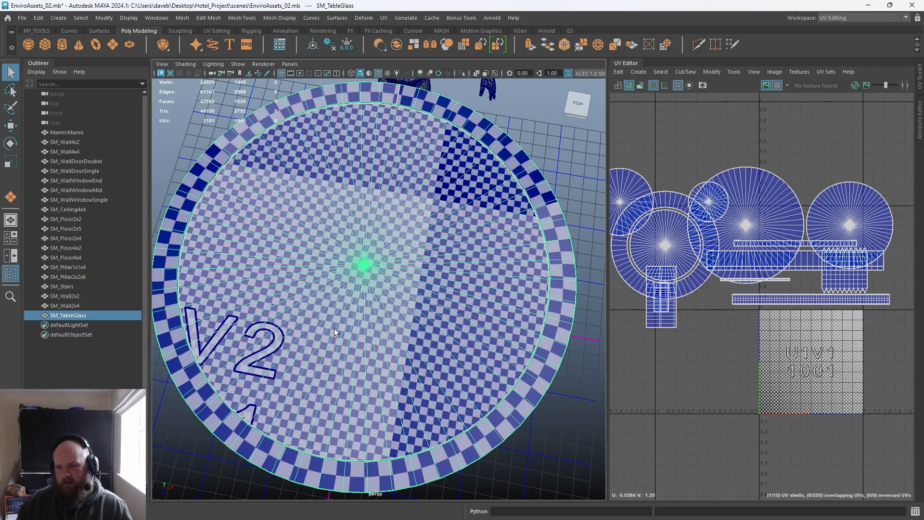
Examine the checker pattern up close on the tabletop's rim, underside and legs.
left_click_drag(295, 233, 305, 240, "alt")
right_click_drag(306, 240, 319, 269, "alt")
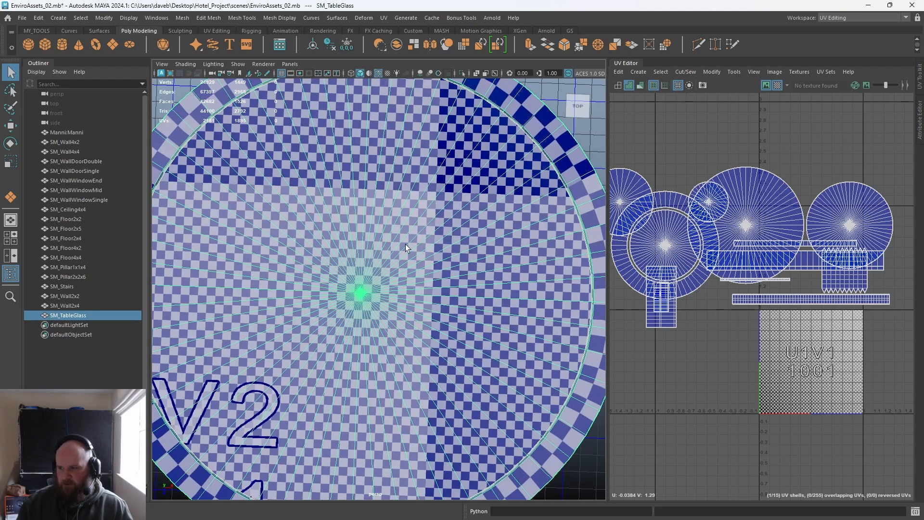
left_click_drag(393, 184, 384, 340, "alt")
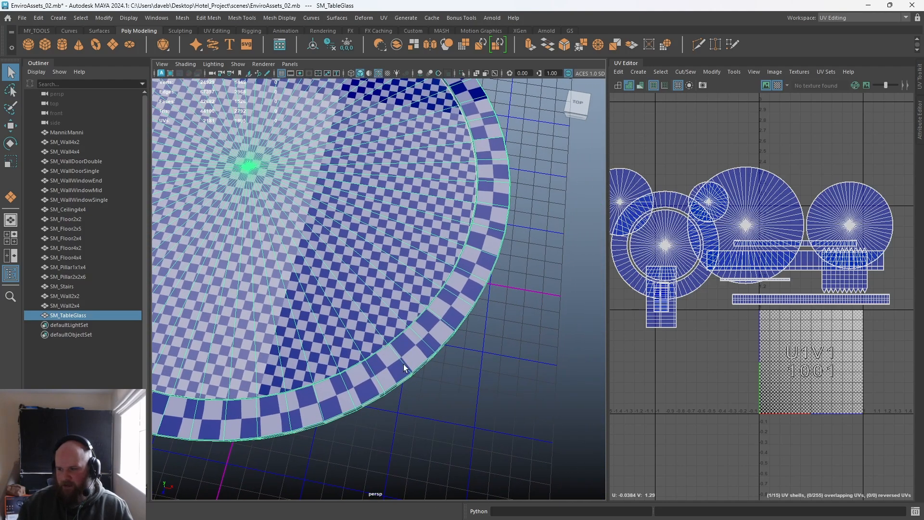
right_click_drag(373, 319, 321, 439, "alt")
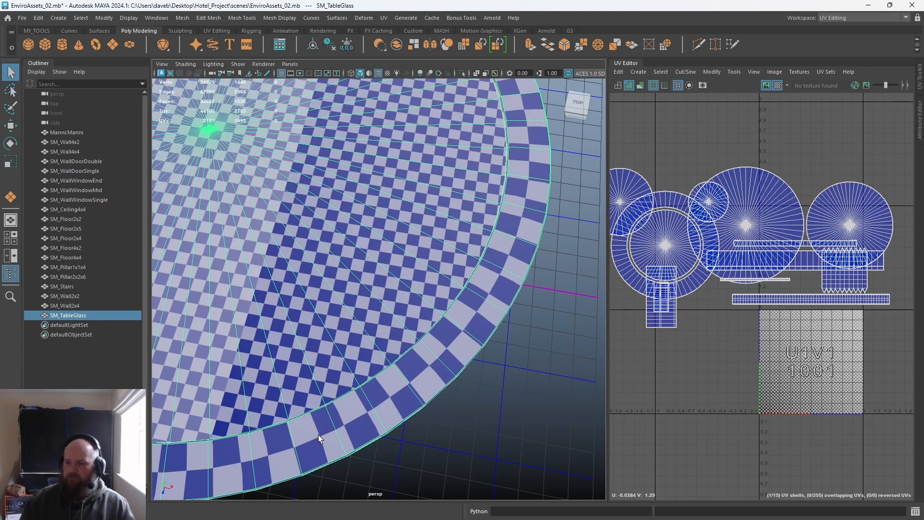
left_click_drag(319, 434, 337, 164, "alt")
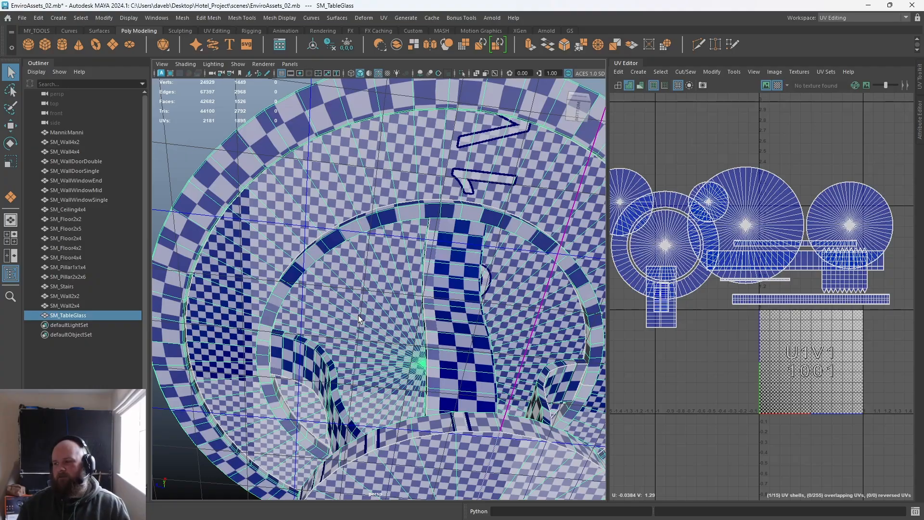
Bring the whole table into view, widen the UV Editor and open the UV Toolkit at the texel density settings.
left_click_drag(359, 320, 371, 279, "alt")
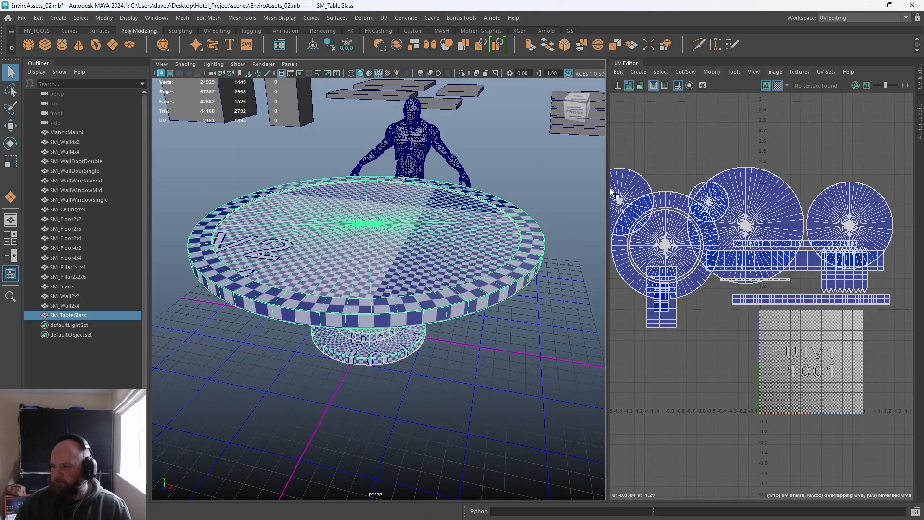
left_click_drag(605, 180, 526, 180)
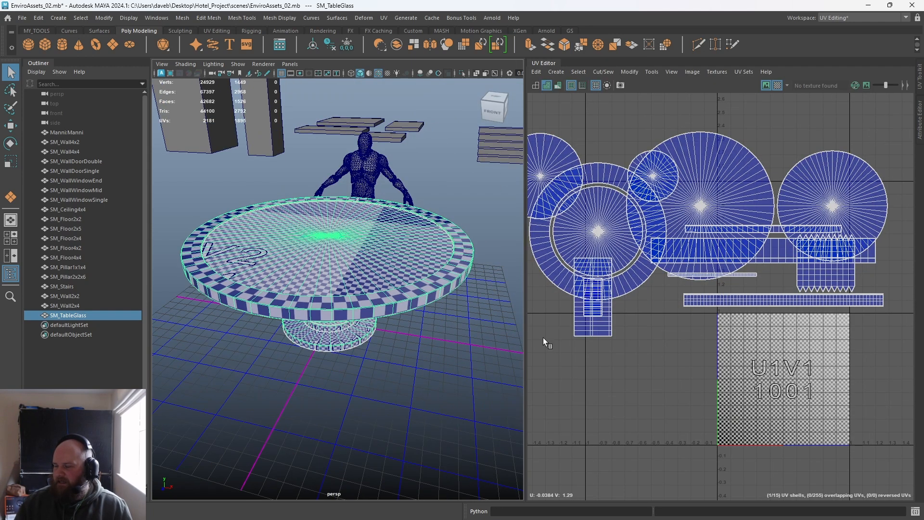
left_click(918, 67)
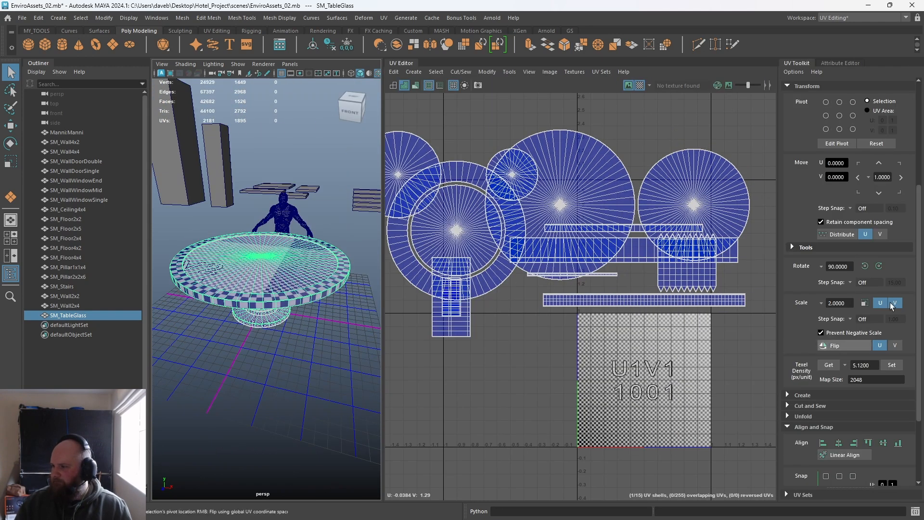
scroll(806, 268, "up", 5)
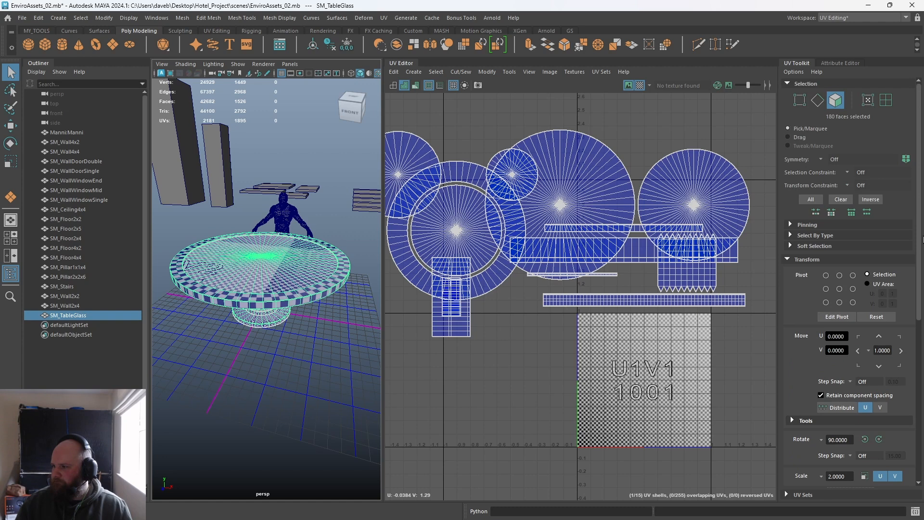
scroll(836, 206, "down", 4)
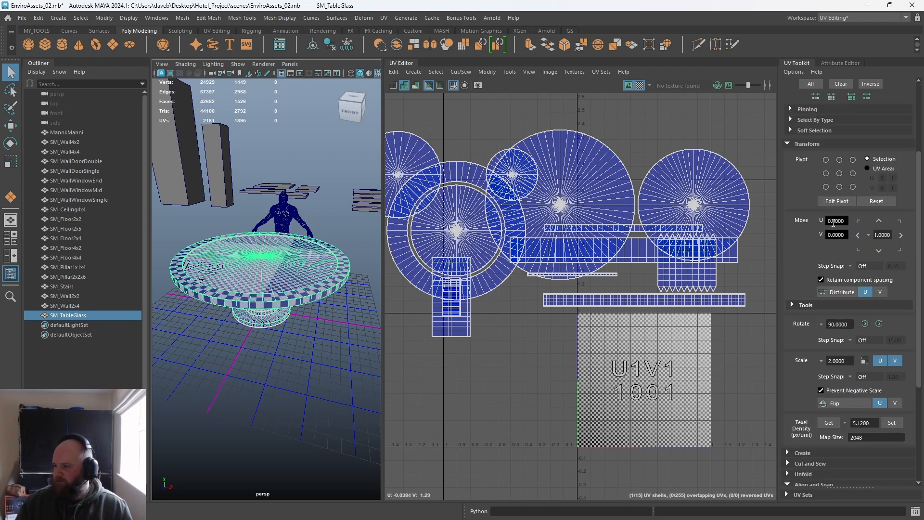
scroll(829, 222, "down", 2)
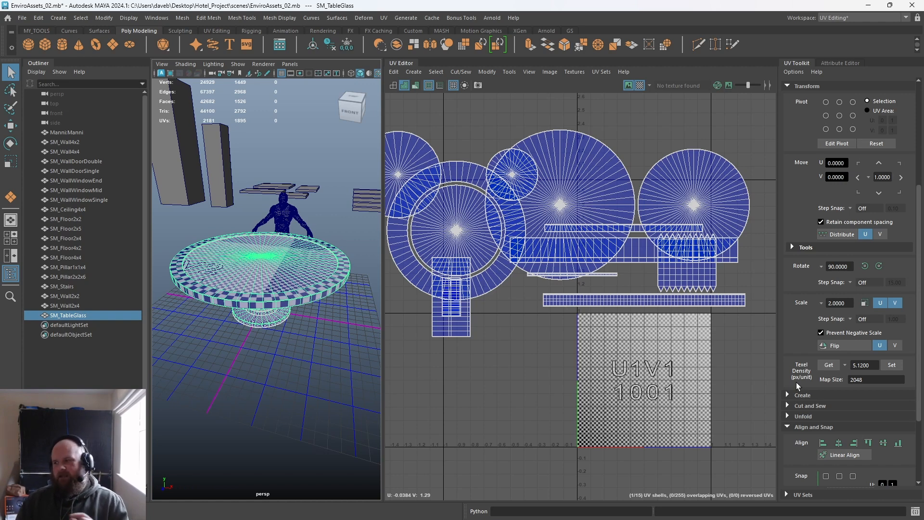
Select the large circular UV shell of the table and get its texel density.
right_click_drag(615, 195, 582, 176)
left_click(575, 185)
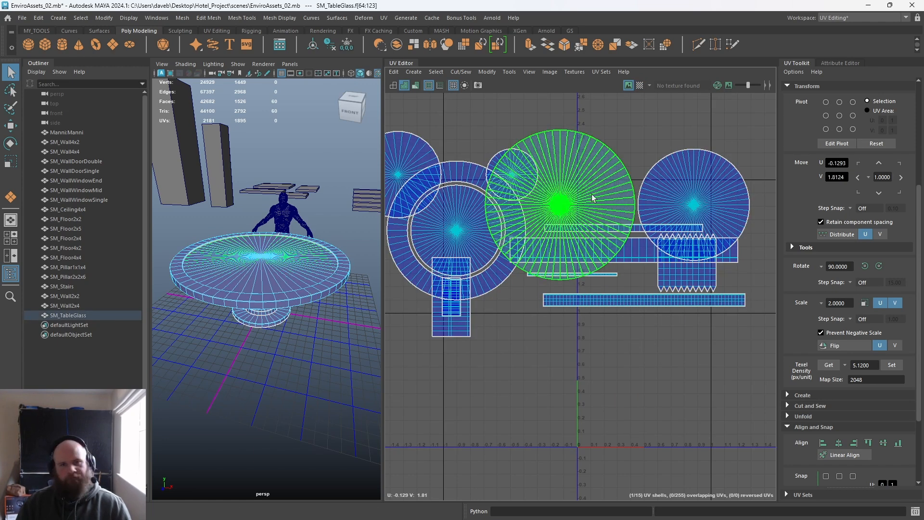
left_click(829, 366)
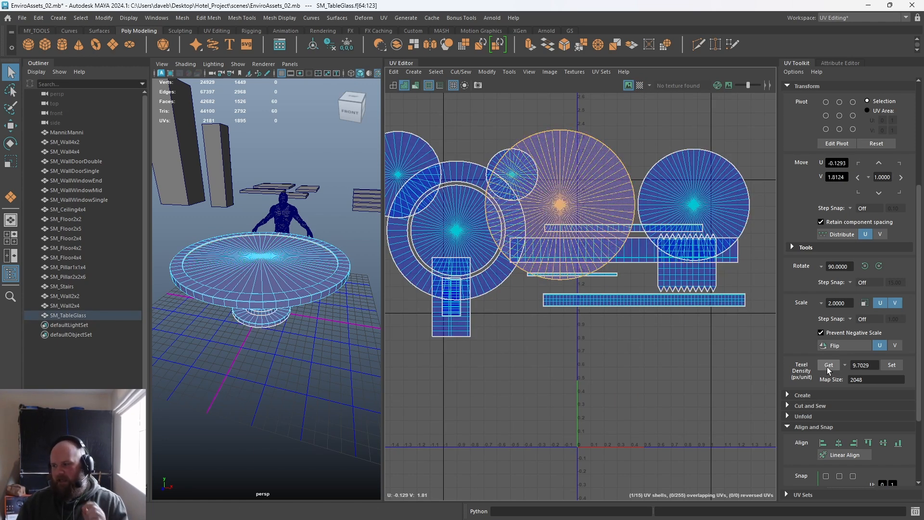
double_click(866, 366)
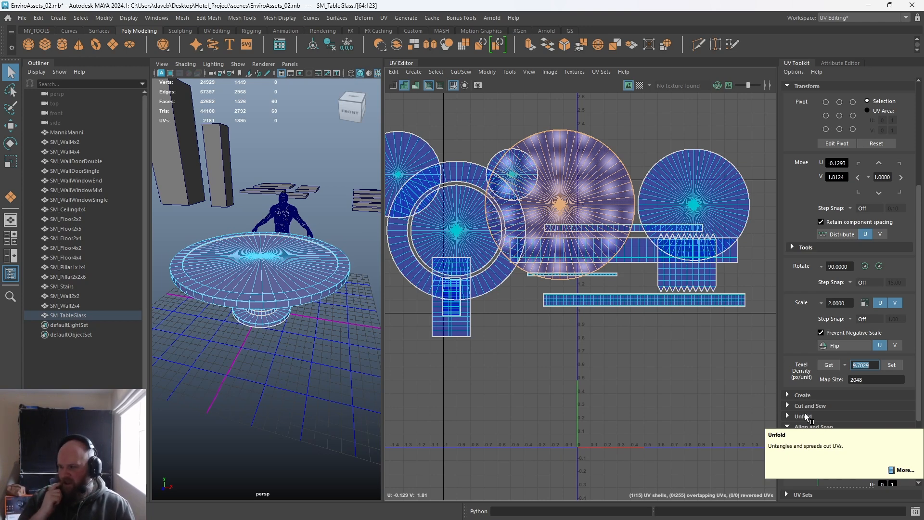
left_click(857, 379)
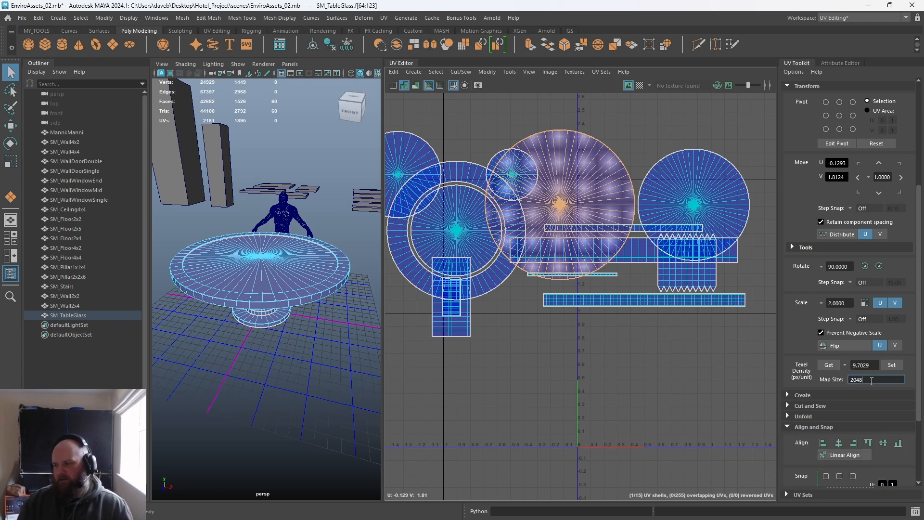
double_click(851, 379)
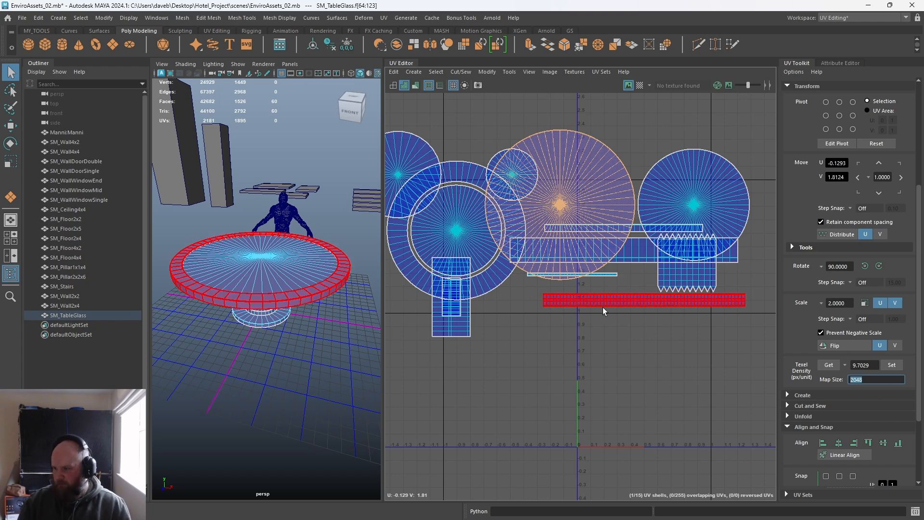
Move the large circular shell over the 0–1 UV tile to compare sizes, and return it to about U 0.10, V 2.09.
left_click_drag(711, 314, 577, 451)
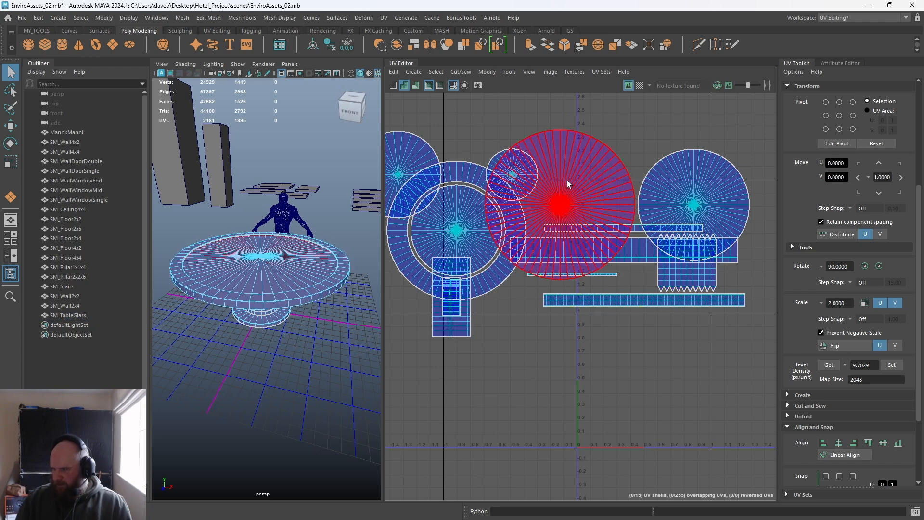
left_click(584, 177)
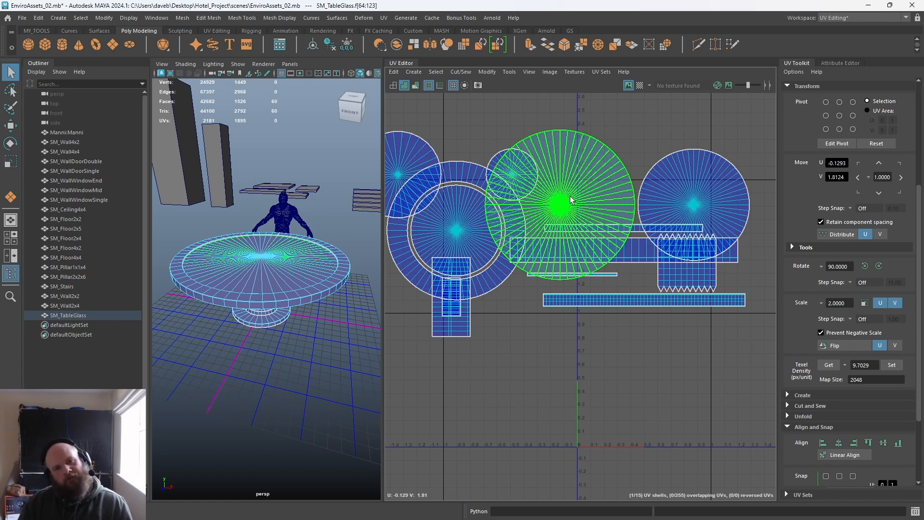
key("w")
left_click_drag(561, 212, 646, 387)
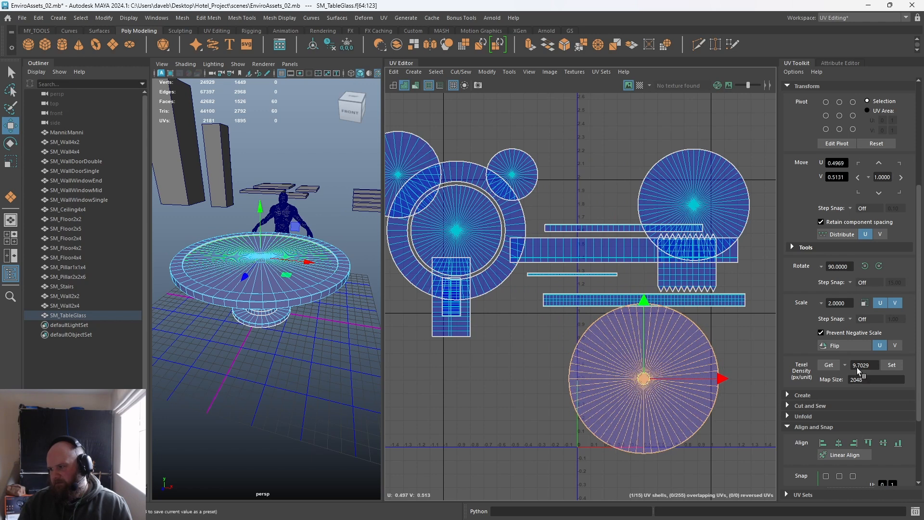
left_click_drag(643, 379, 589, 161)
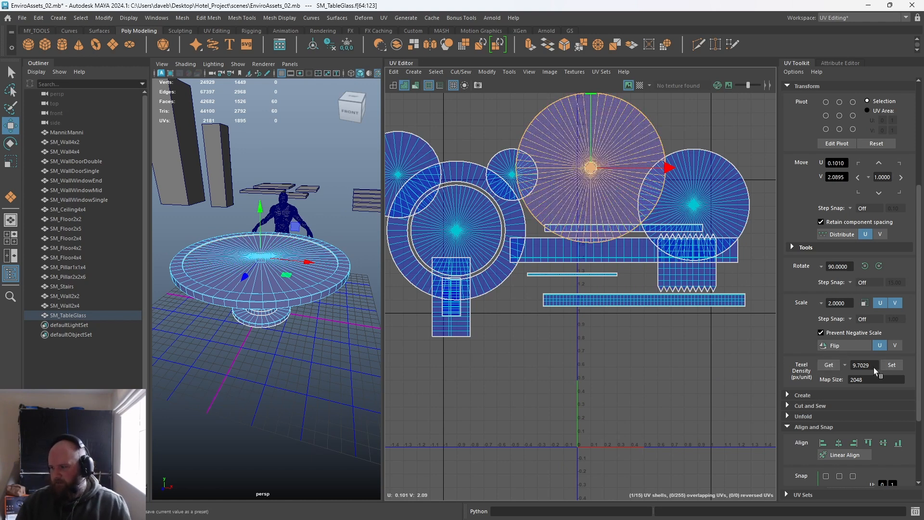
With the checker map displayed, apply a texel density of 9.7029 at map size 2048 to all of the table's UV shells.
scroll(459, 283, "down", 3)
left_click_drag(392, 169, 727, 361)
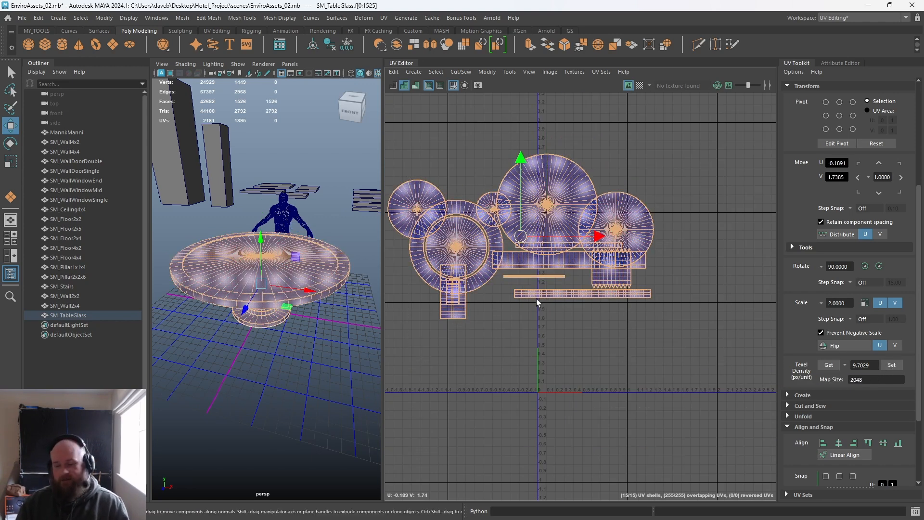
left_click(640, 85)
left_click_drag(278, 220, 276, 284, "alt")
right_click_drag(276, 284, 289, 375, "alt")
left_click_drag(289, 376, 289, 332, "alt")
left_click(892, 366)
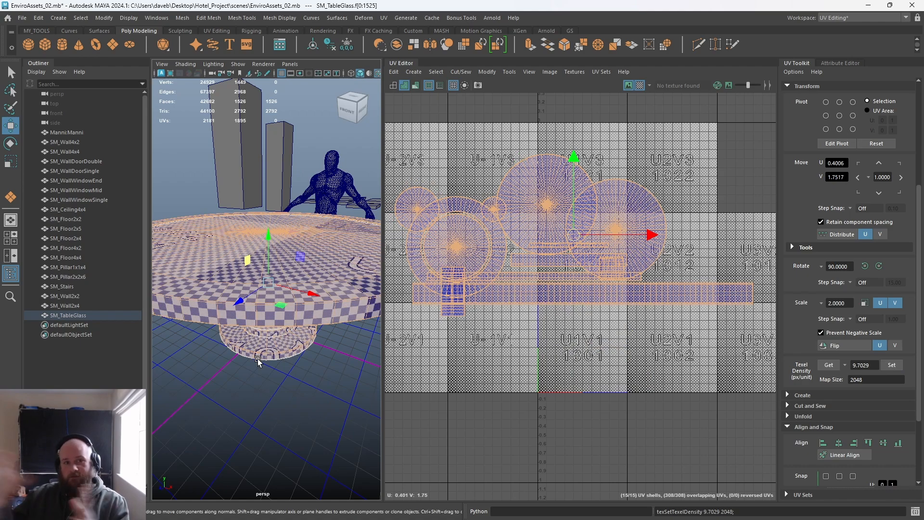
Examine the checker pattern on the underside and base, try scaling all UV shells down uniformly, and undo the scaling.
left_click_drag(256, 359, 255, 284, "alt")
scroll(255, 284, "up", 5)
left_click_drag(256, 356, 278, 342, "alt")
left_click_drag(309, 370, 292, 355, "alt")
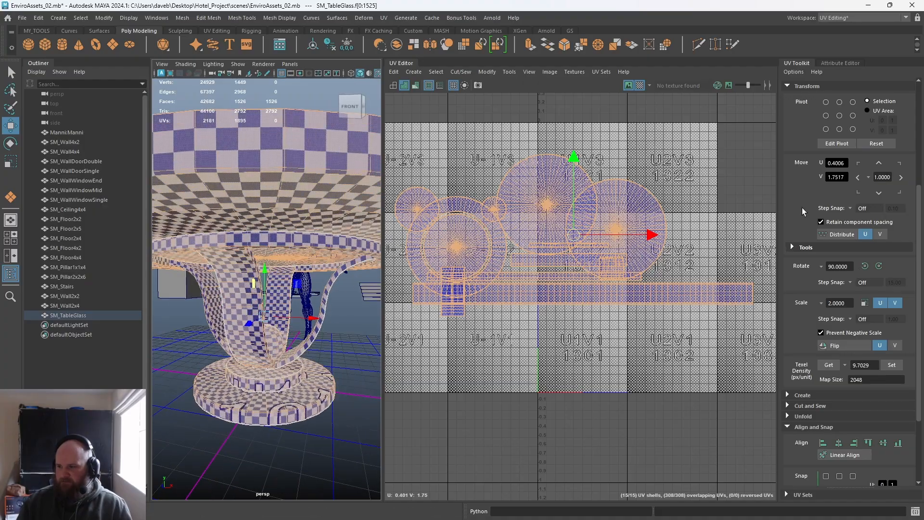
key("r")
middle_click_drag(578, 264, 558, 255)
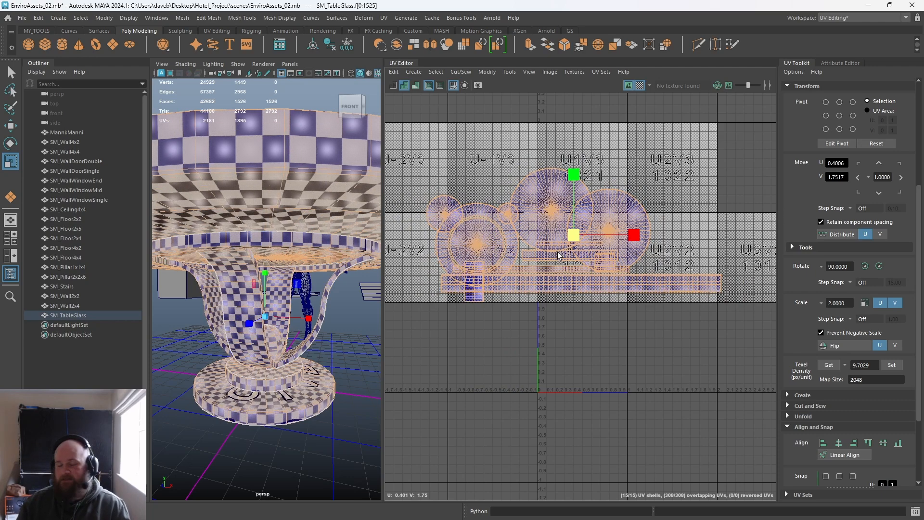
key("ctrl+z")
key("ctrl+z")
key("ctrl+z")
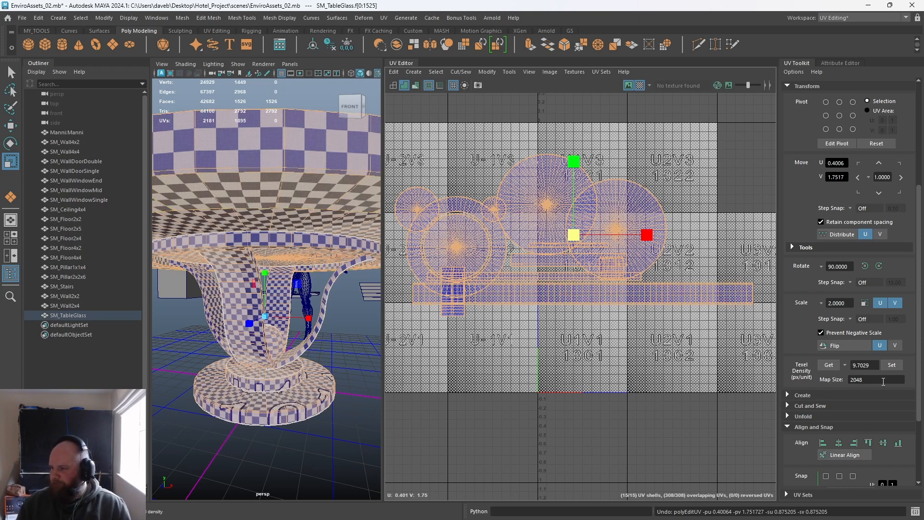
Set the texel density of all the table's UV shells to 5.12 at map size 2048.
left_click_drag(875, 382, 848, 381)
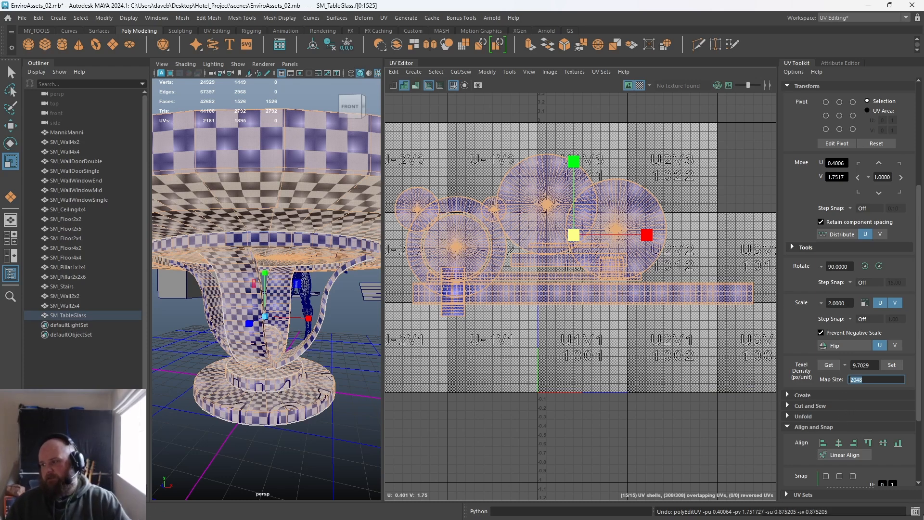
left_click_drag(877, 366, 823, 369)
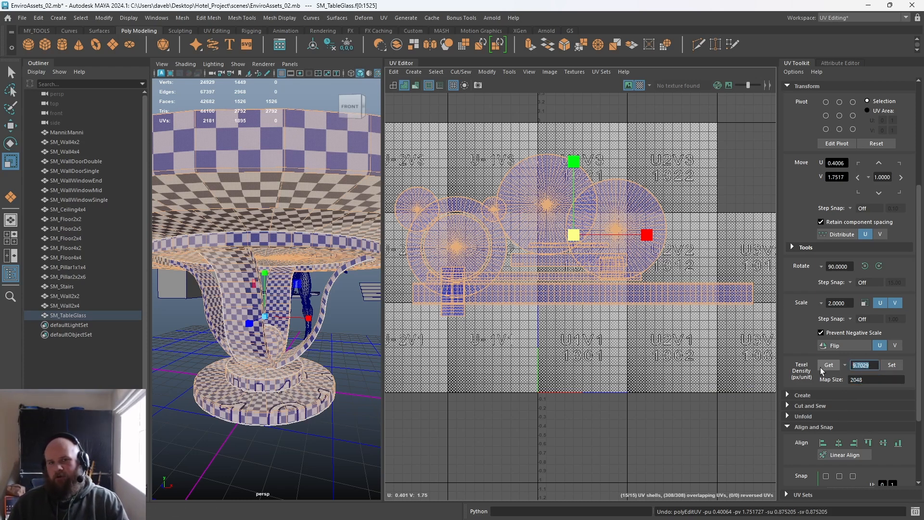
type("22")
key("BackSpace")
key("BackSpace")
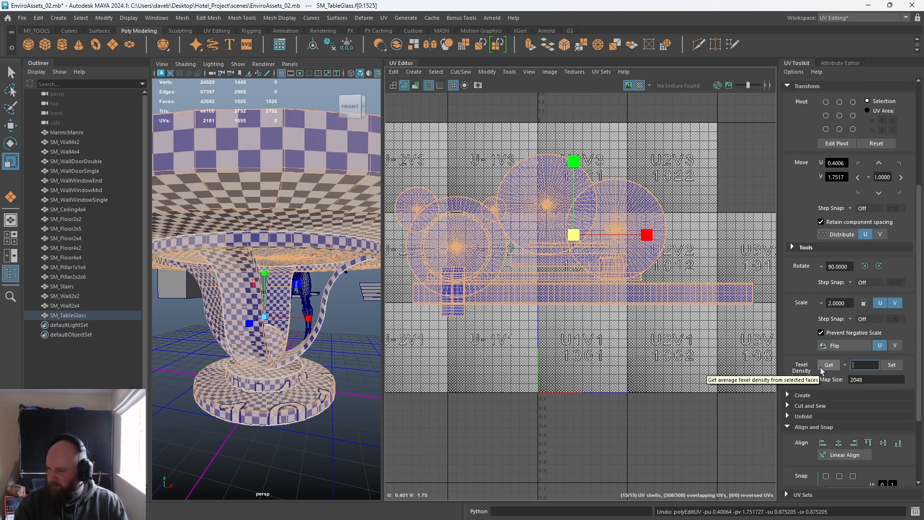
type("5.12")
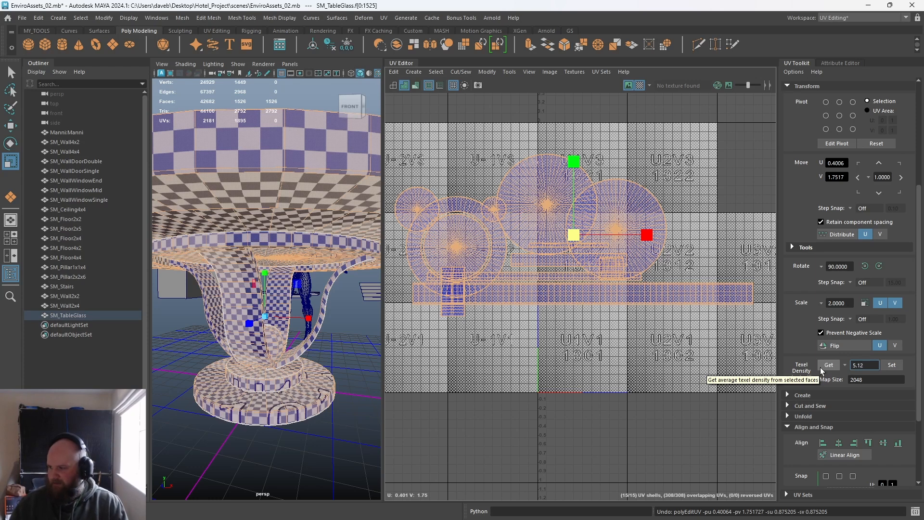
left_click(891, 366)
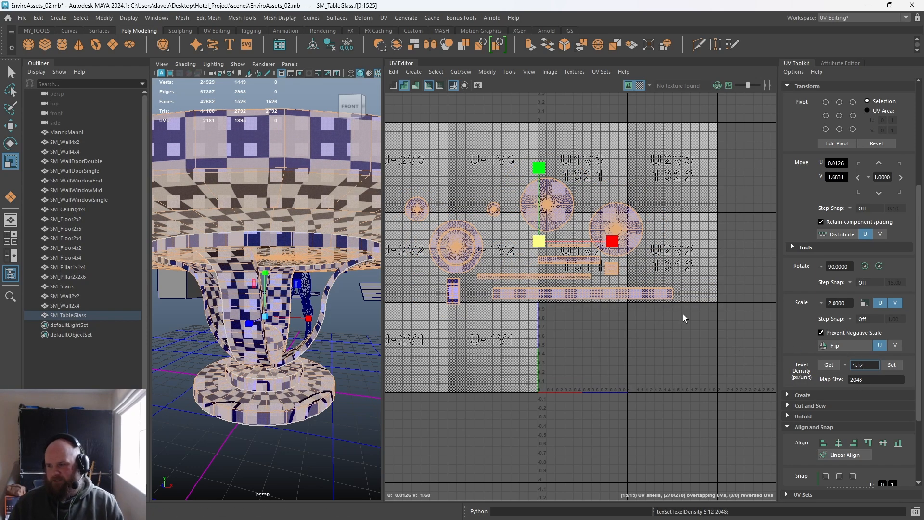
Apply the 5.12 texel density with map size 1024, and reapply it with map size 2048 to compare the shell sizes.
left_click_drag(869, 366, 833, 368)
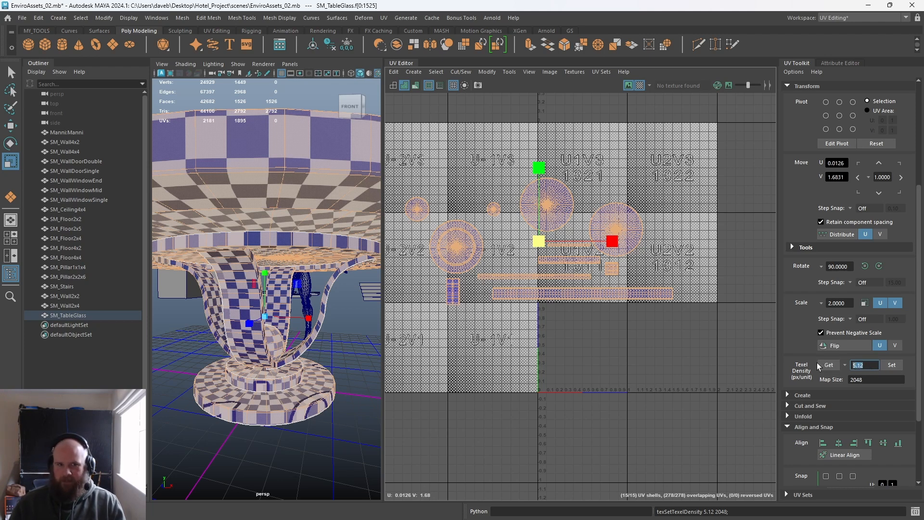
left_click_drag(861, 382, 849, 376)
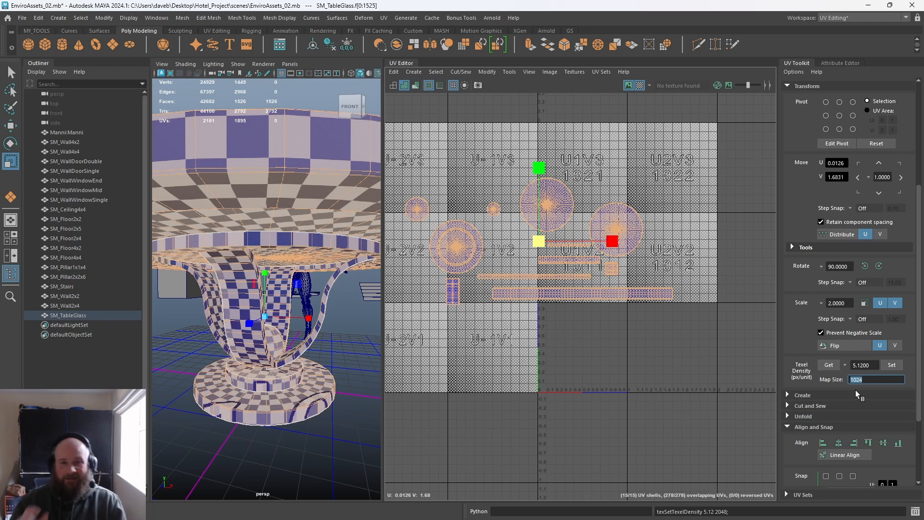
left_click(891, 365)
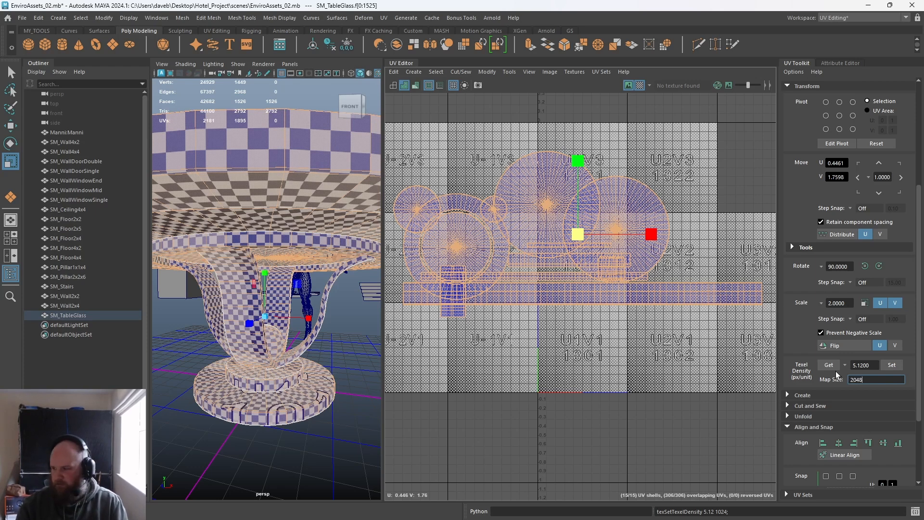
left_click(890, 365)
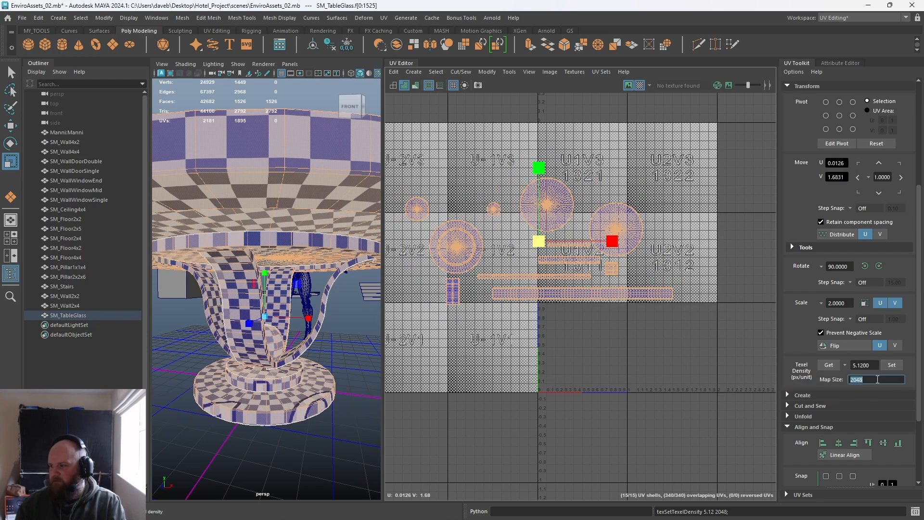
Change the map size to 4096 and apply the 5.12 texel density to all the UV shells.
double_click(862, 381)
type("40")
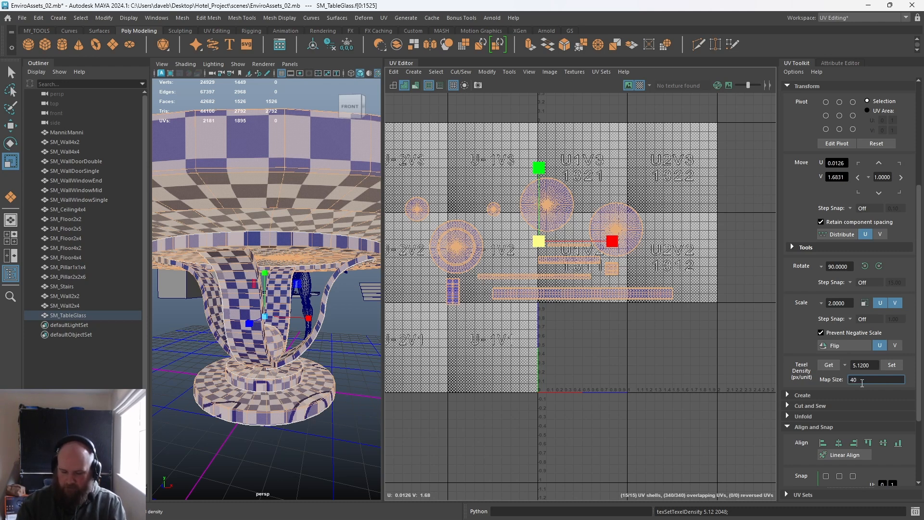
type("96")
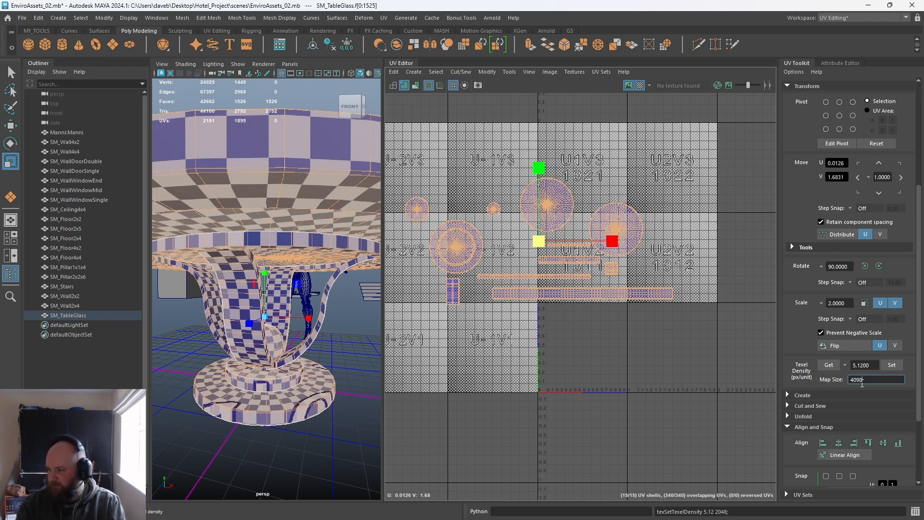
key("BackSpace")
key("BackSpace")
type("56")
key("BackSpace")
key("BackSpace")
type("68")
key("BackSpace")
key("BackSpace")
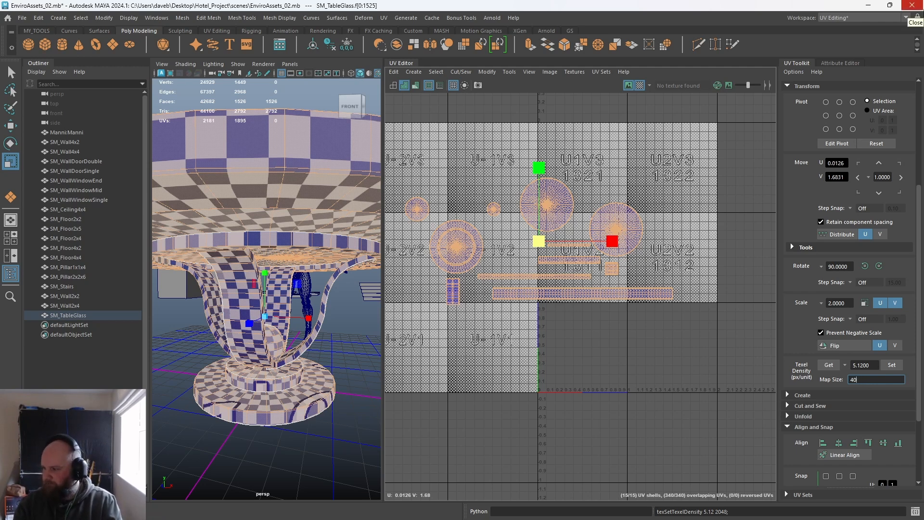
type("96")
key("Return")
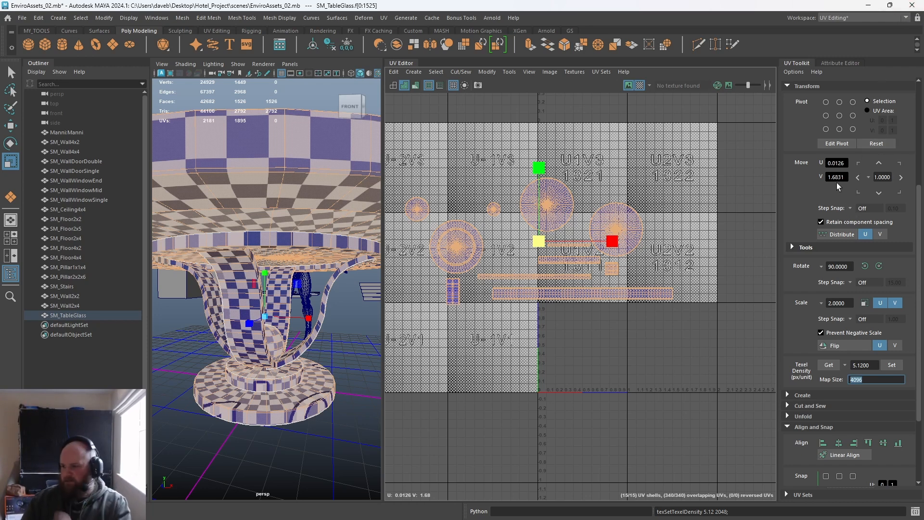
left_click(894, 369)
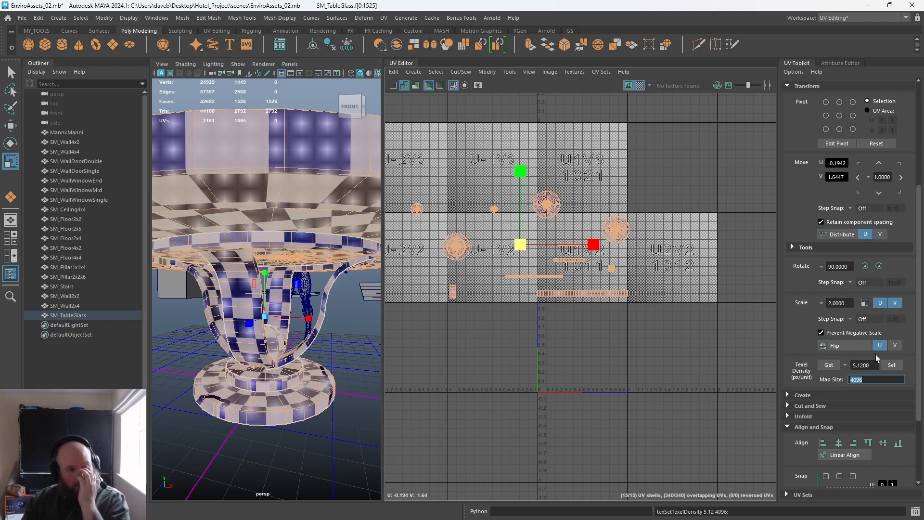
left_click(853, 366)
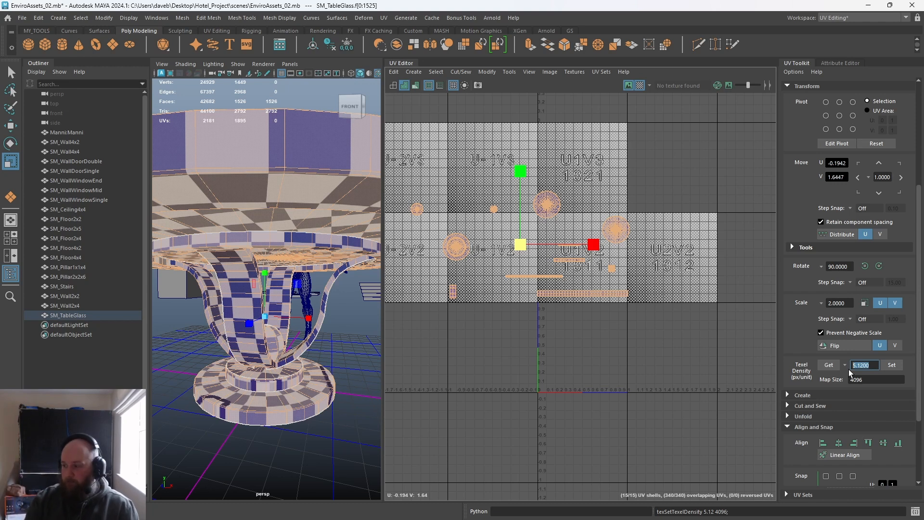
Change the map size to 2048 and apply the 5.12 texel density to all the table's UV shells.
key("Tab")
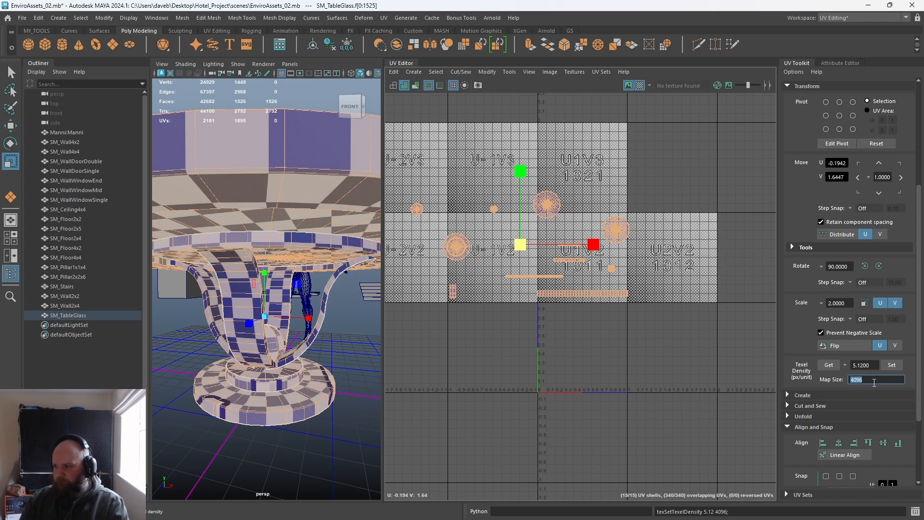
type("2048")
key("Return")
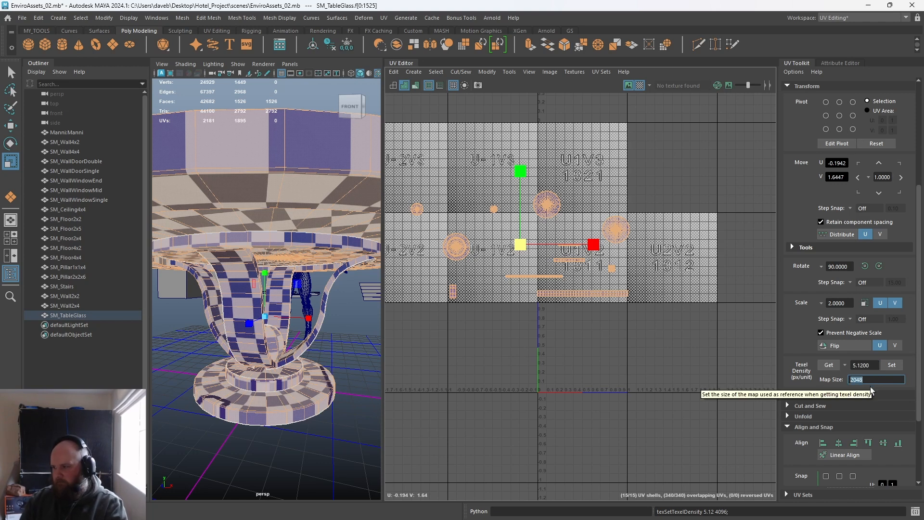
left_click(892, 366)
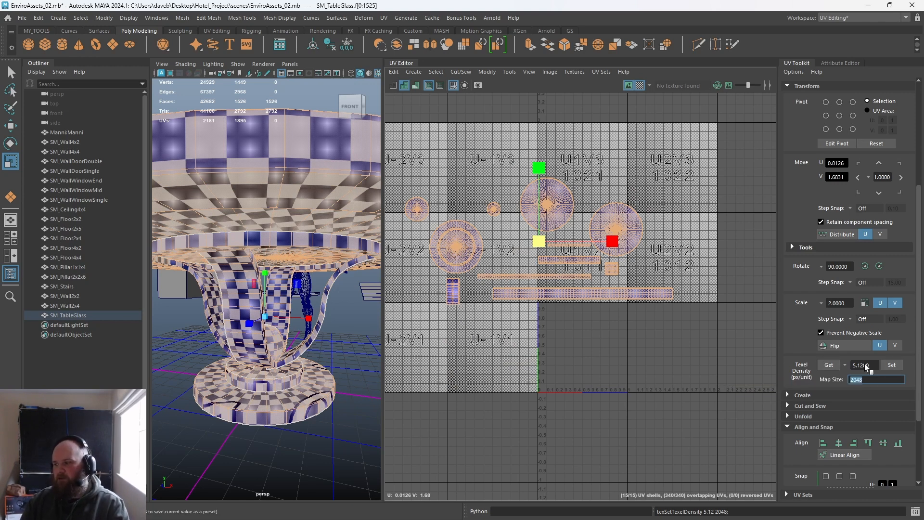
Change the map size to 4096 and apply a texel density of 10.24 to the UV shells.
left_click_drag(869, 366, 853, 367)
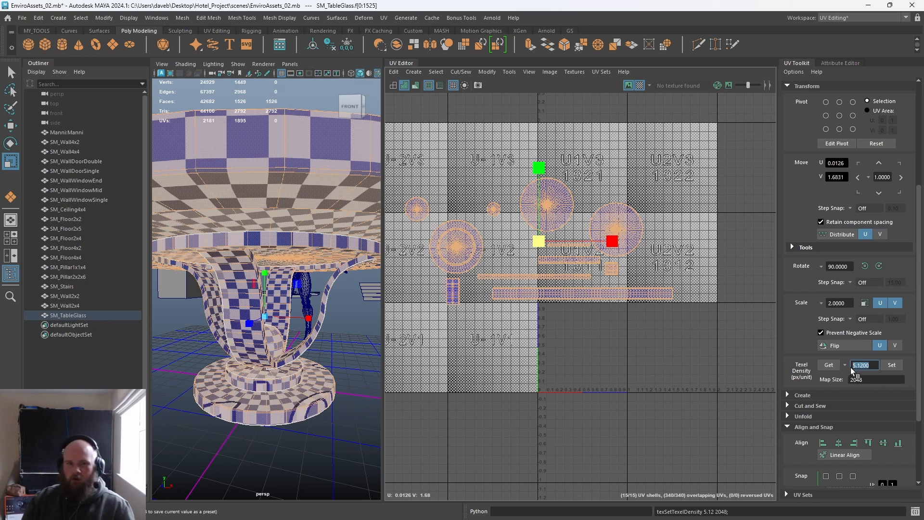
key("Tab")
type("4096")
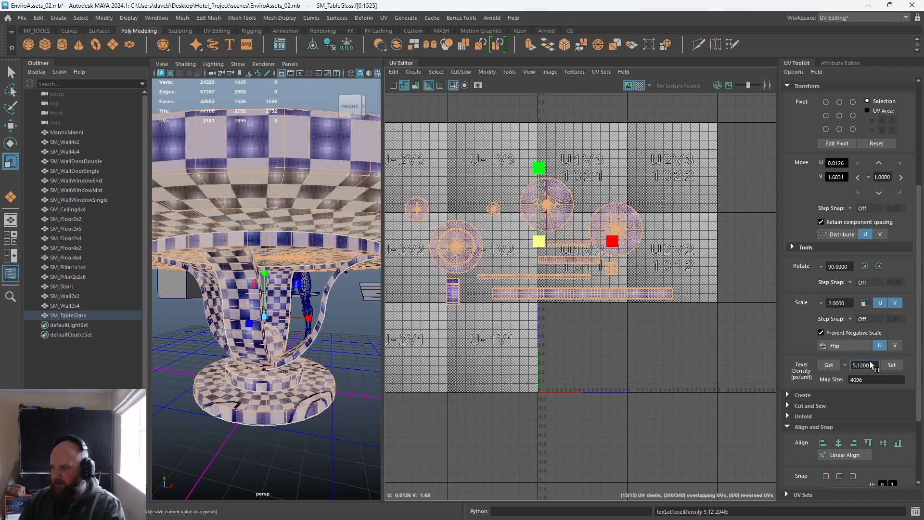
left_click_drag(873, 366, 848, 367)
type("10.24")
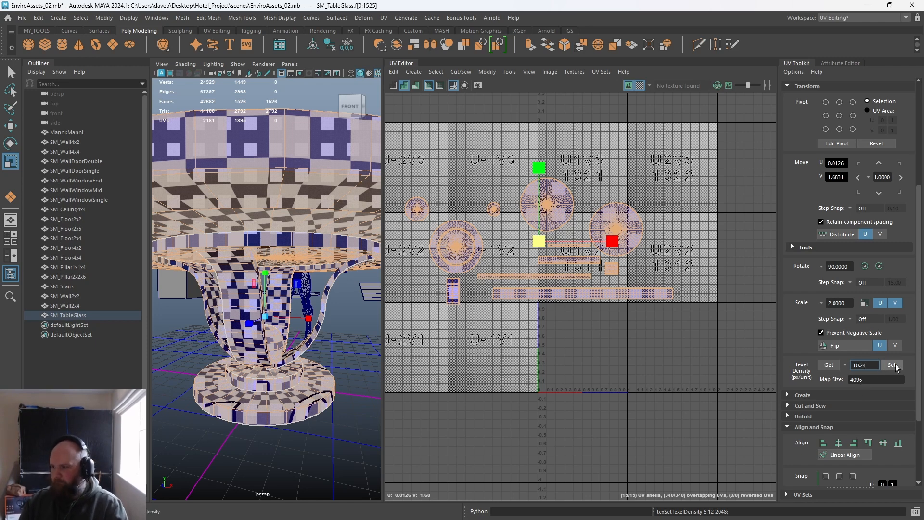
left_click(894, 365)
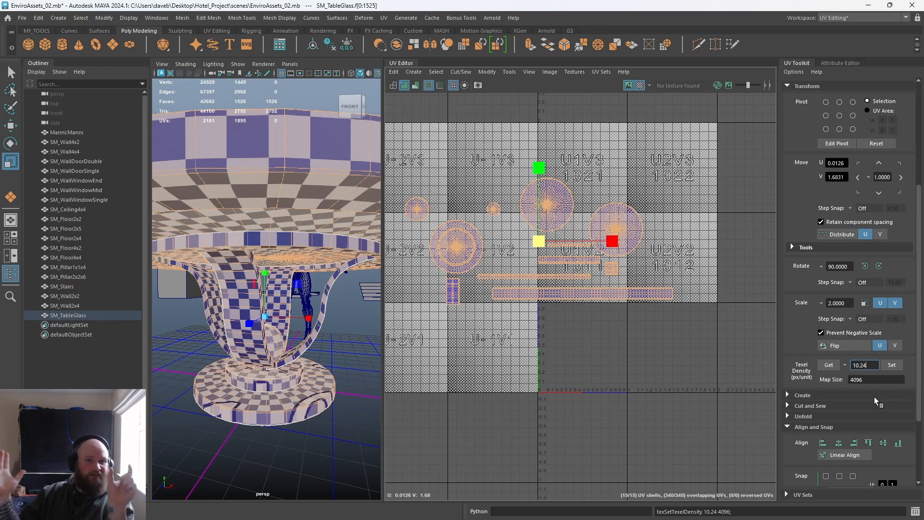
Apply the 10.24 texel density with map size 2048 to compare the shell sizes.
key("Tab")
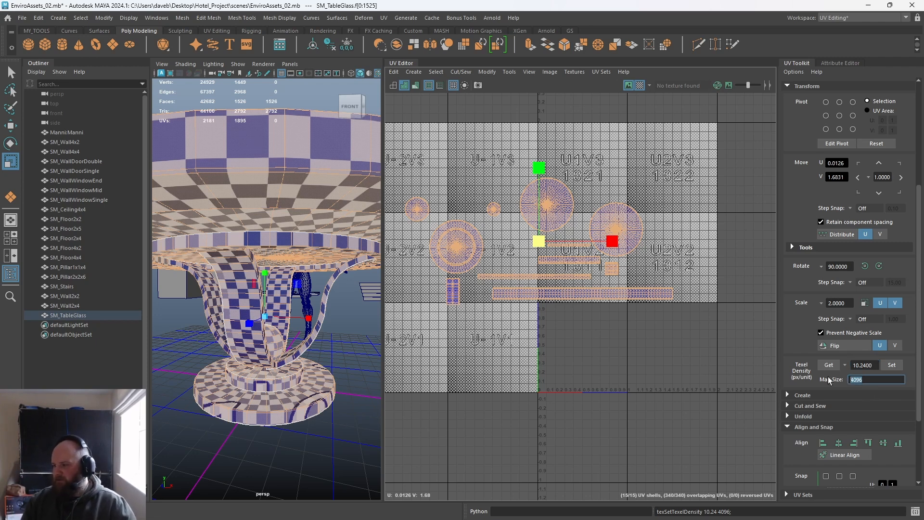
type("2048")
key("Return")
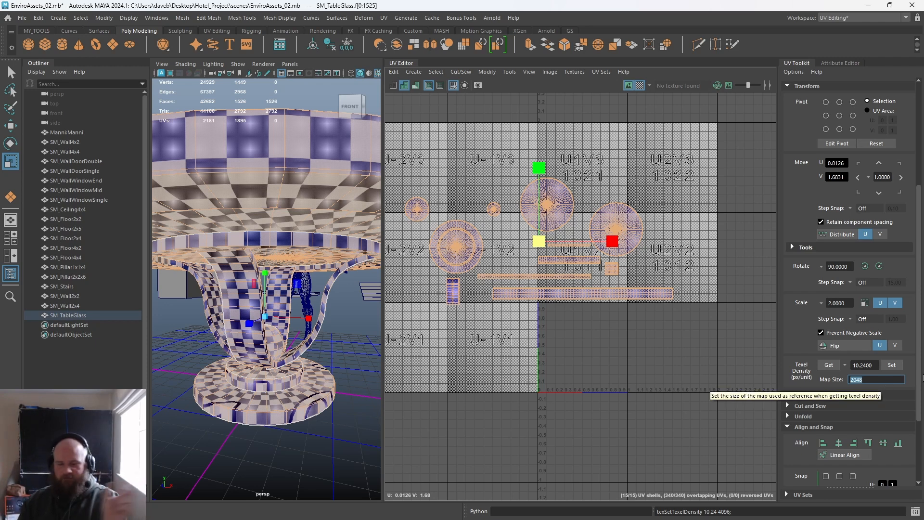
left_click(891, 367)
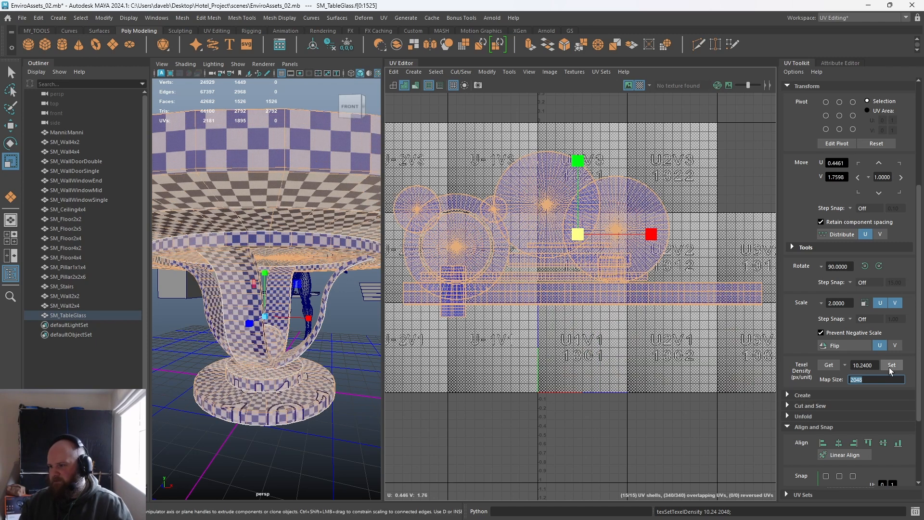
Get the shells' average texel density, try applying 512, and restore the density to 5.12 at map size 2048.
left_click(831, 366)
left_click(831, 366)
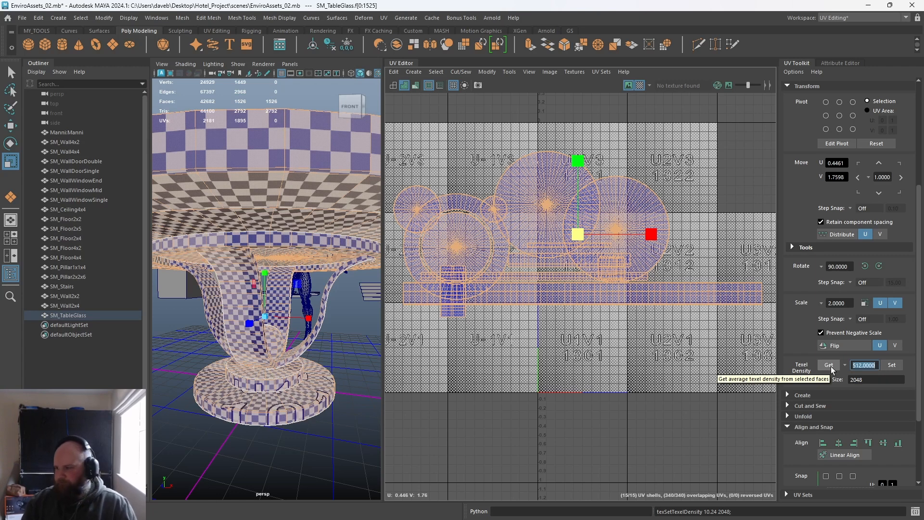
left_click(892, 365)
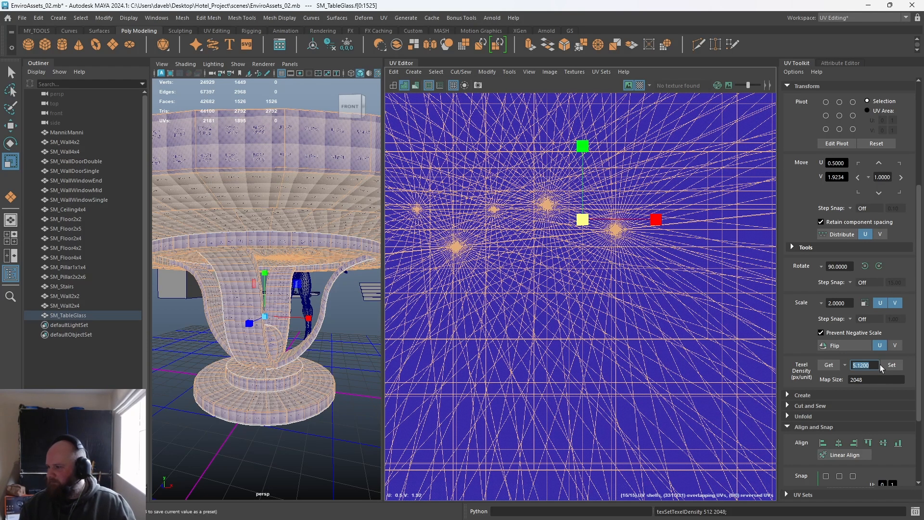
left_click(894, 366)
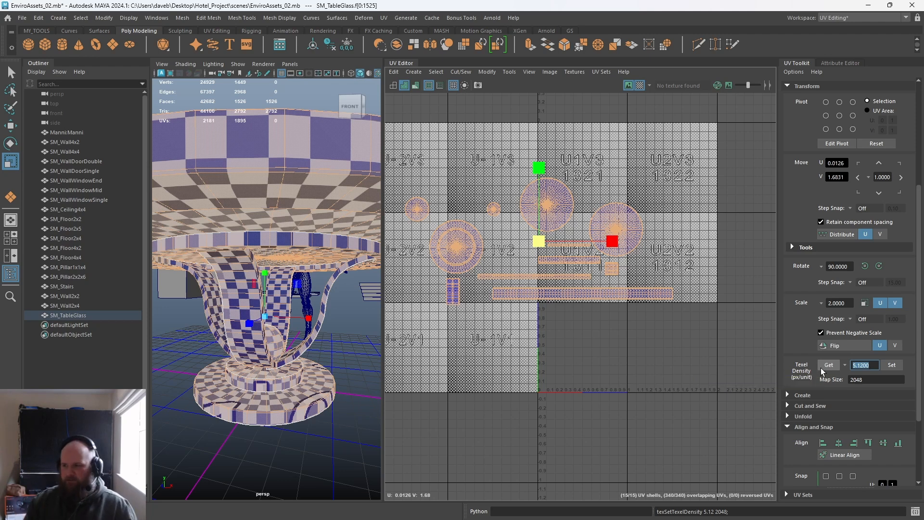
Widen the 3D viewport and examine the UV shell sizes and the checker pattern across the tabletop and rim from above.
scroll(543, 254, "up", 2)
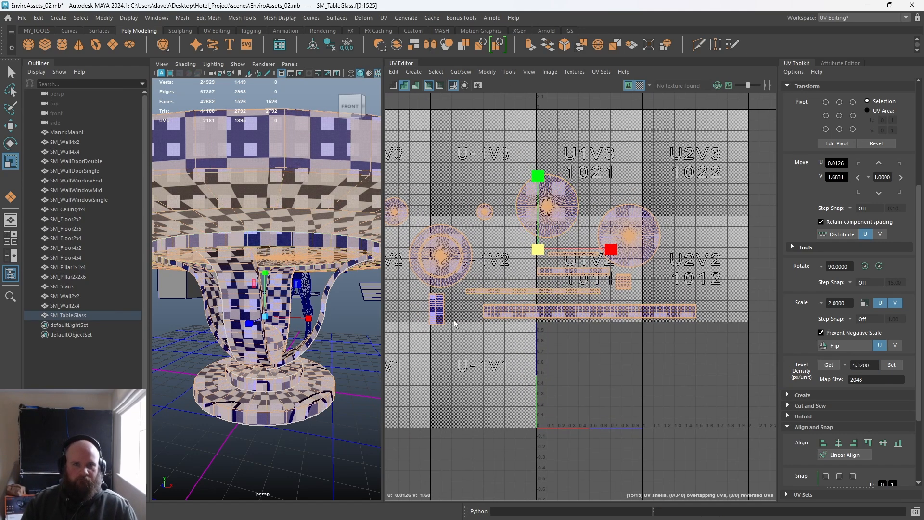
middle_click_drag(522, 307, 585, 292, "alt")
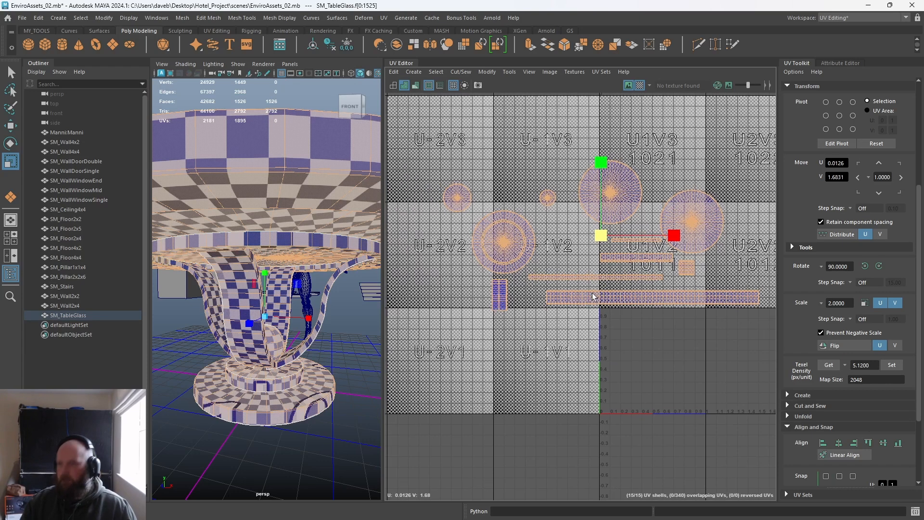
right_click_drag(301, 305, 389, 331, "alt")
left_click_drag(384, 327, 592, 327)
right_click_drag(466, 326, 409, 260, "alt")
left_click_drag(409, 260, 416, 332, "alt")
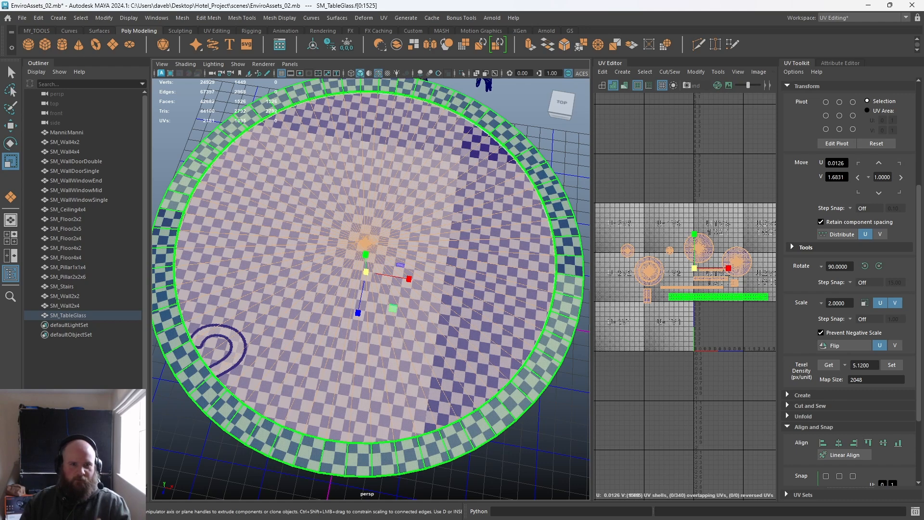
left_click_drag(0, 163, 0, 31)
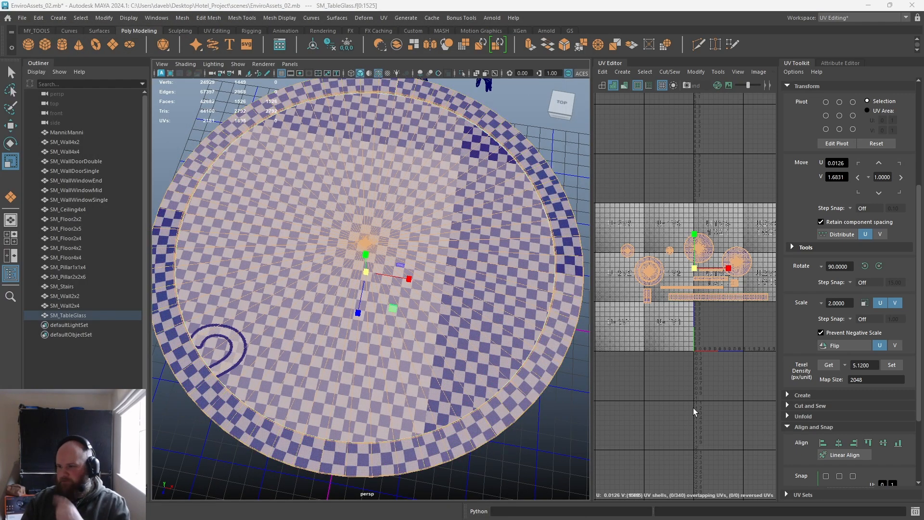
Return to object selection, select the whole SM_TableGlass mesh and save the scene.
right_click_drag(390, 200, 455, 183)
left_click(549, 452)
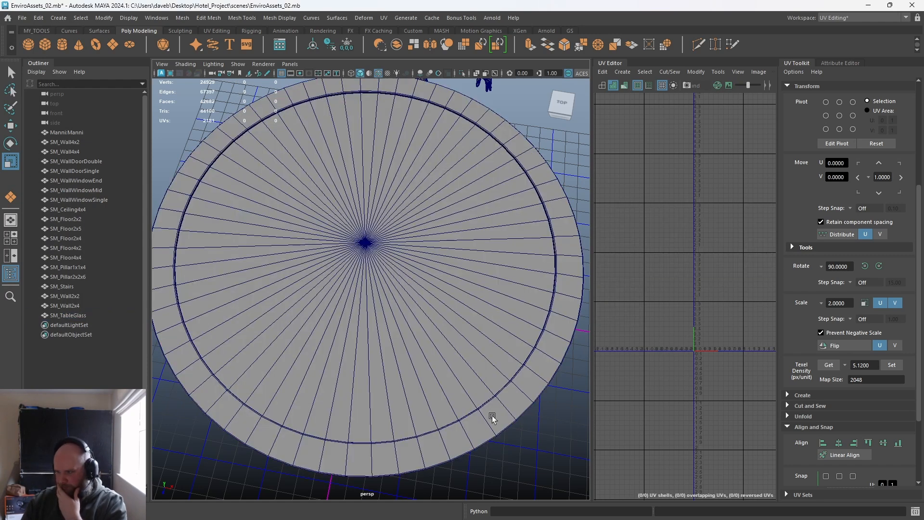
left_click(490, 414)
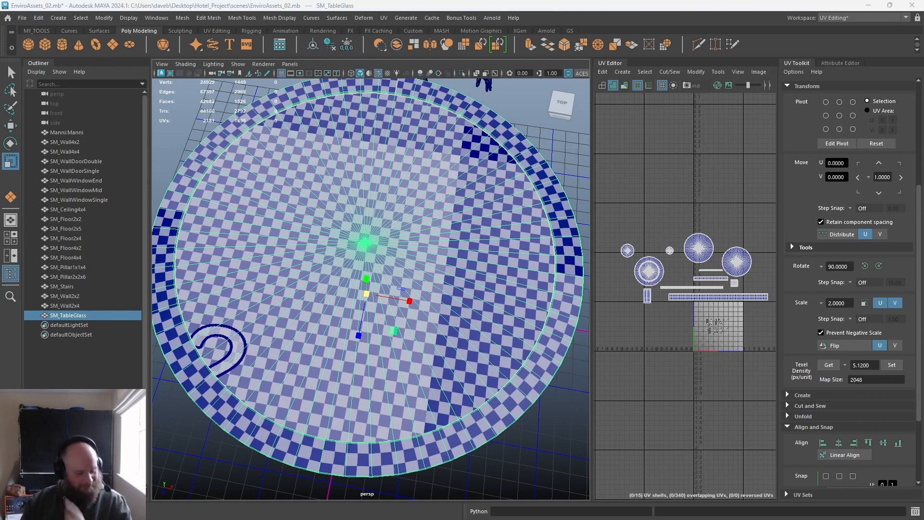
key("ctrl+s")
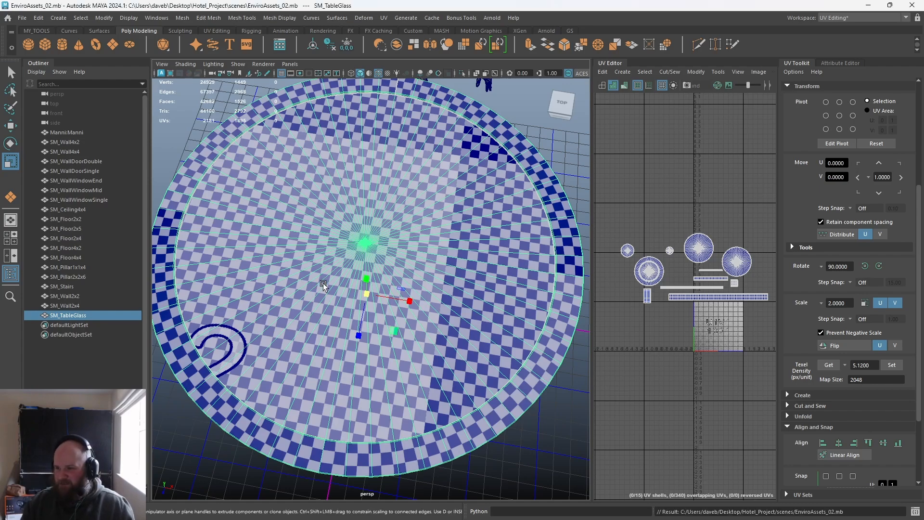
scroll(463, 270, "down", 8)
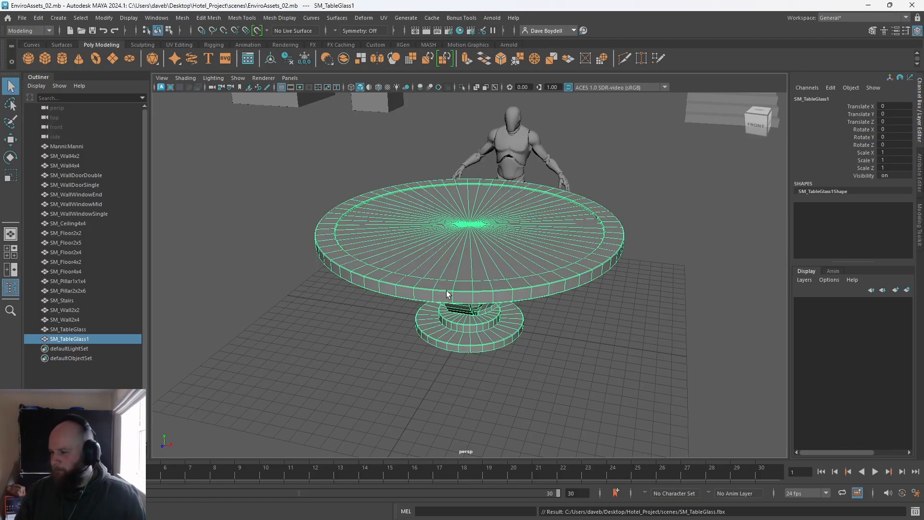
Select the SM_TableGlass mesh and export it as FBX to the scenes folder, replacing SM_TableGlass.fbx.
right_click_drag(349, 237, 403, 479)
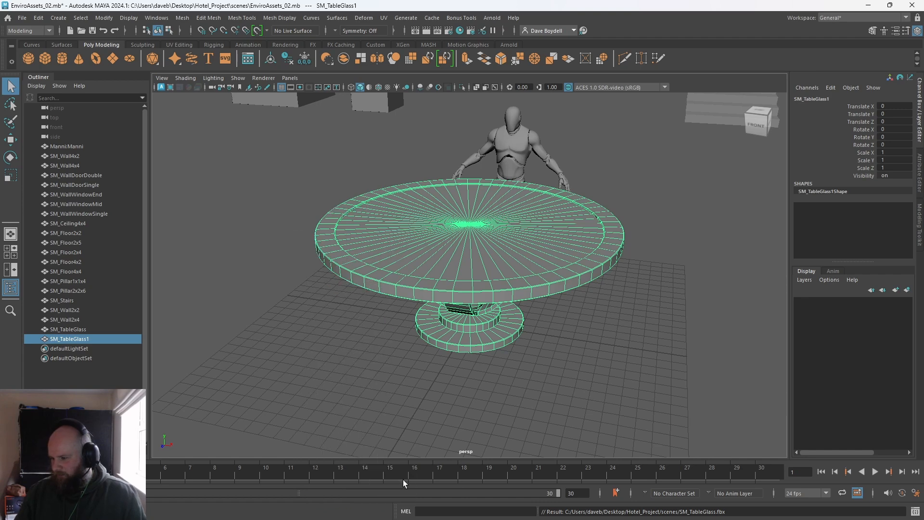
left_click(365, 413)
left_click(374, 228)
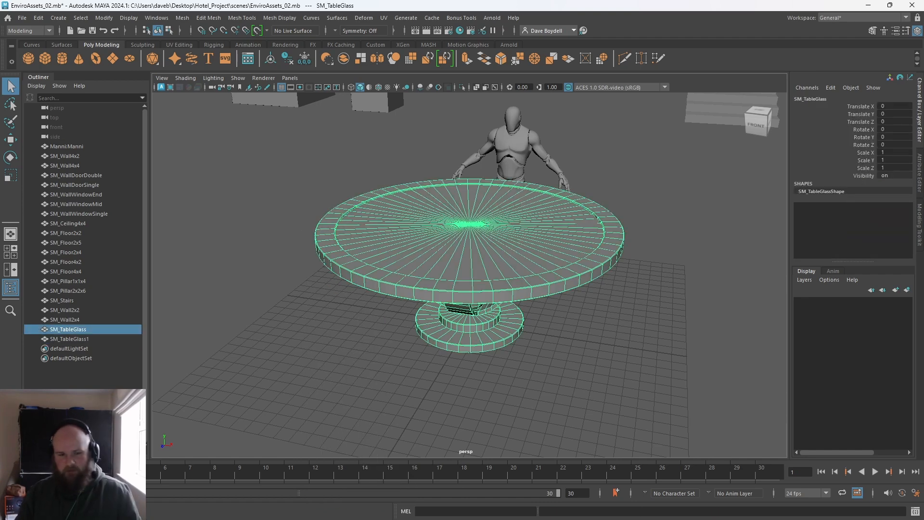
left_click(23, 18)
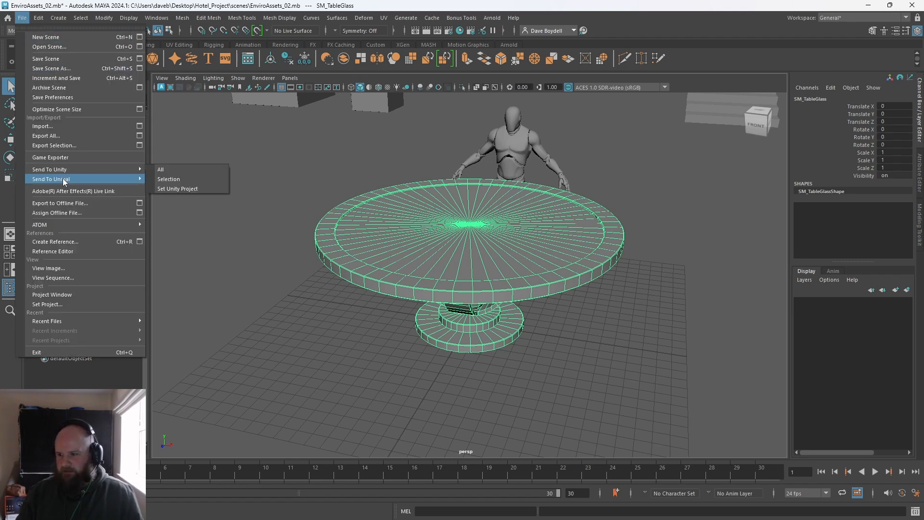
left_click(82, 143)
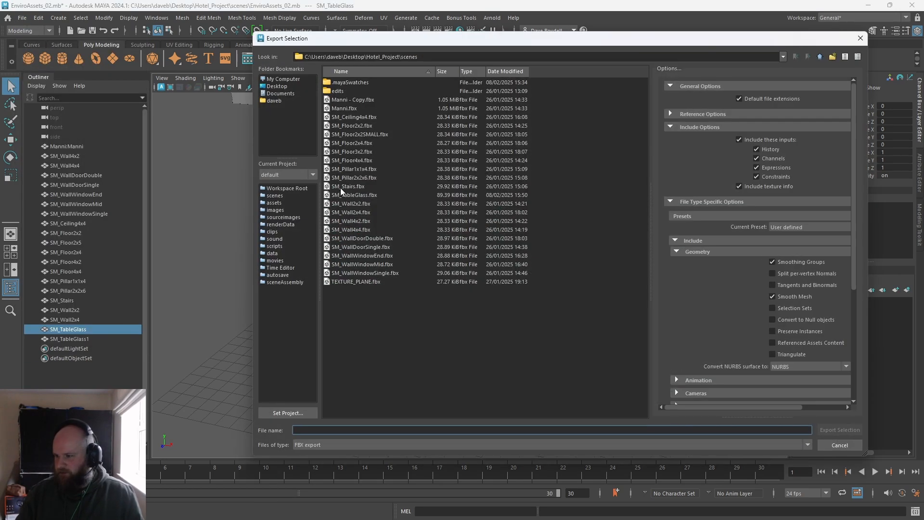
left_click(364, 195)
key("Return")
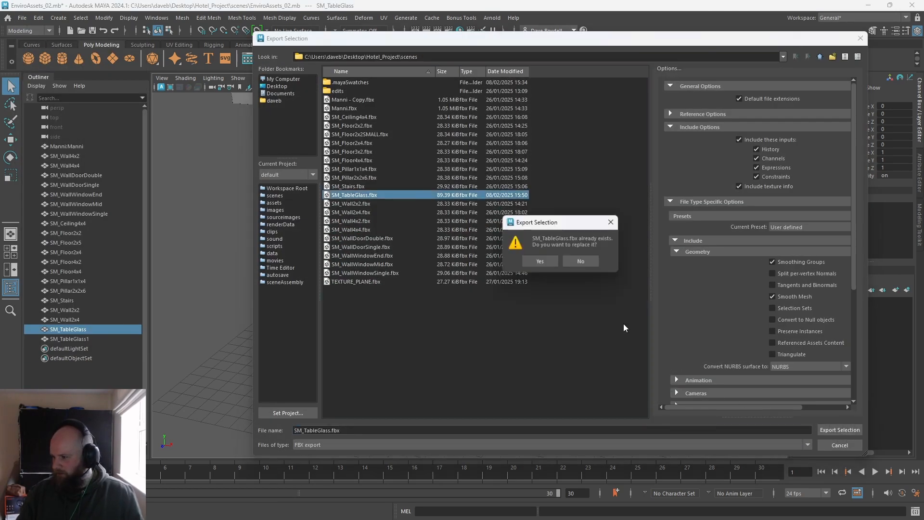
left_click(540, 261)
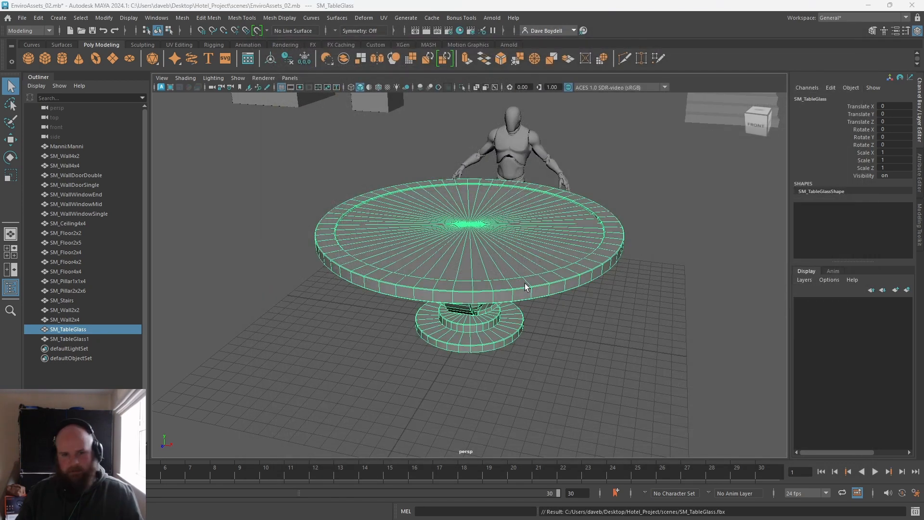
Switch to Unreal Editor and reimport the SM_TableGlass static mesh from its updated source file.
key("alt+Tab")
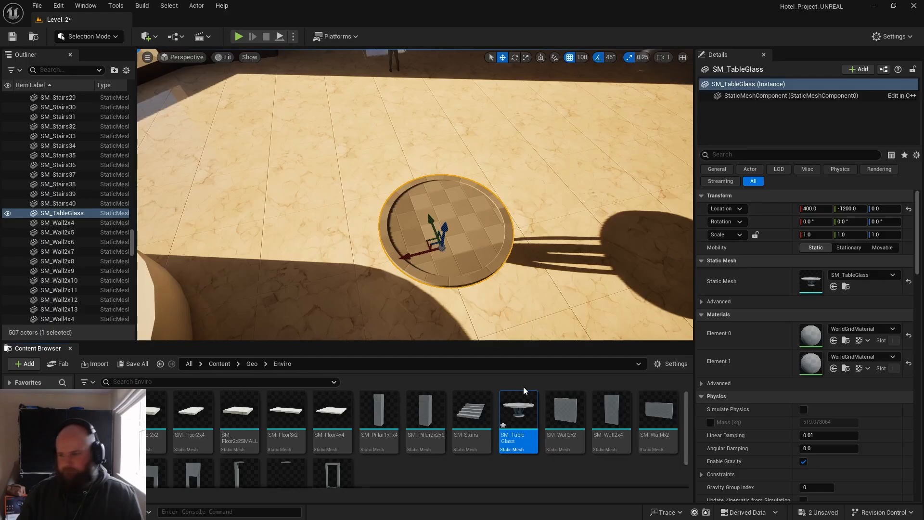
right_click(525, 427)
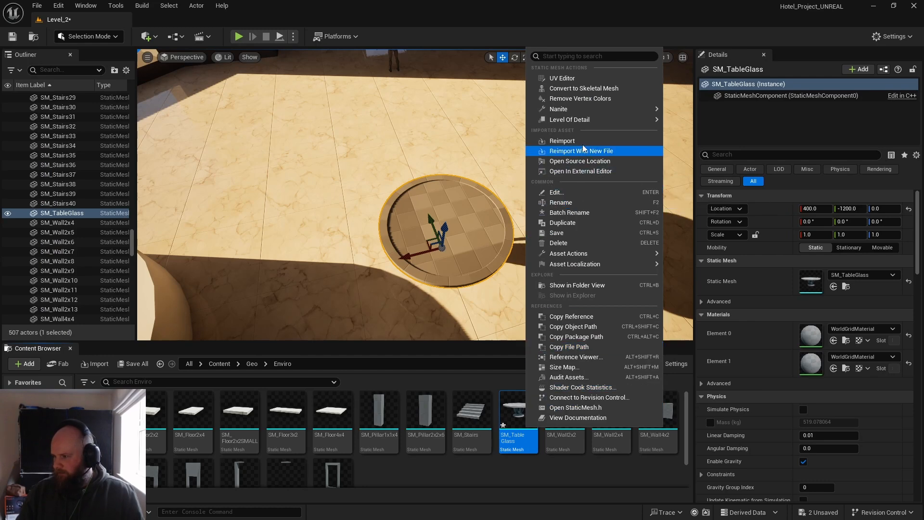
left_click(562, 140)
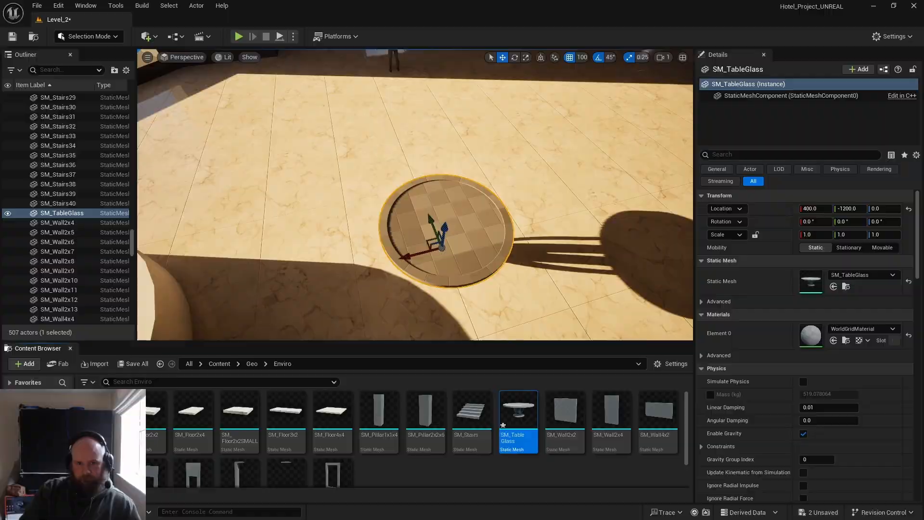
Switch back to Maya, assign a new Lambert material to the tabletop's inner circular faces on SM_TableGlass1, and show its attributes.
key("alt+Tab")
right_click_drag(444, 215, 442, 241)
double_click(452, 231)
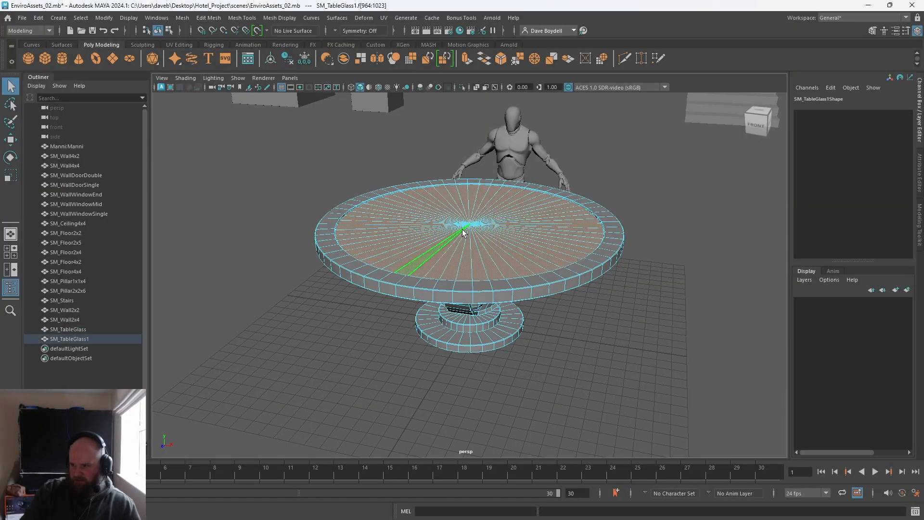
right_click_drag(250, 223, 311, 441)
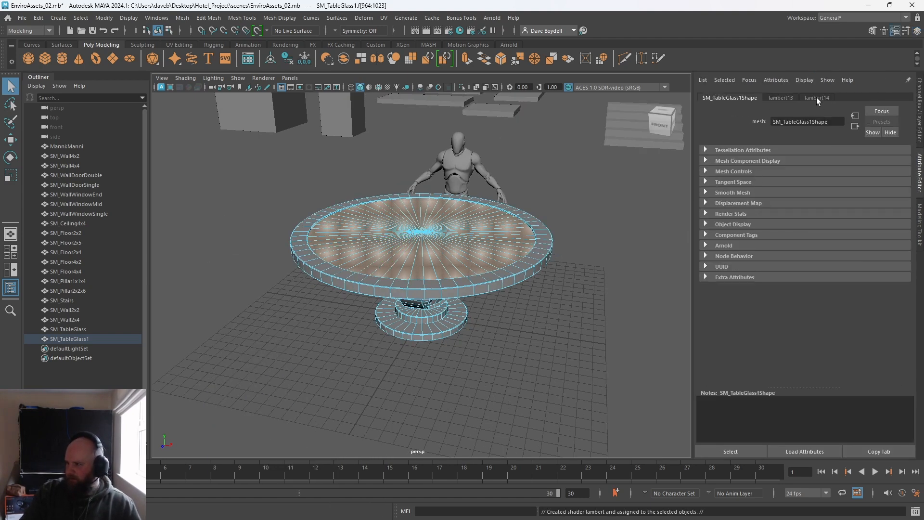
left_click(817, 98)
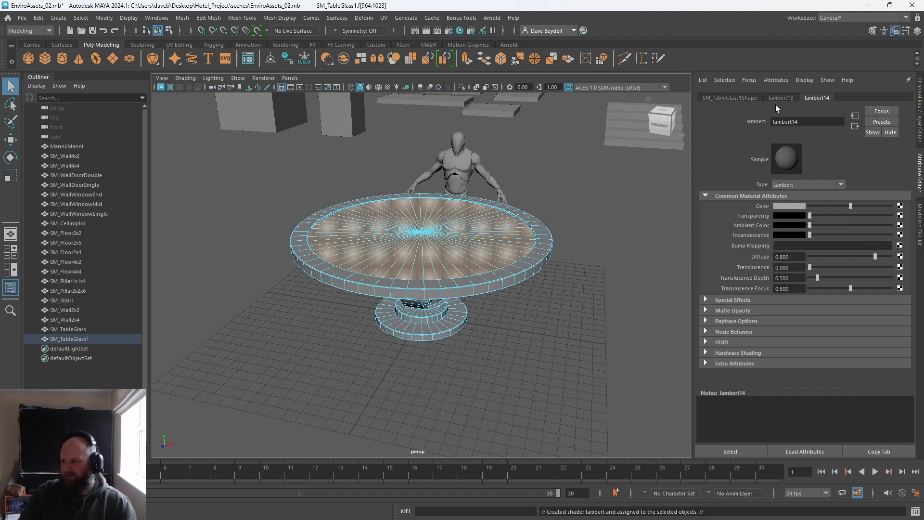
Select the loop of faces around SM_TableGlass1's outer tabletop edge and grow the selection across the border rim.
left_click_drag(542, 284, 487, 376, "alt")
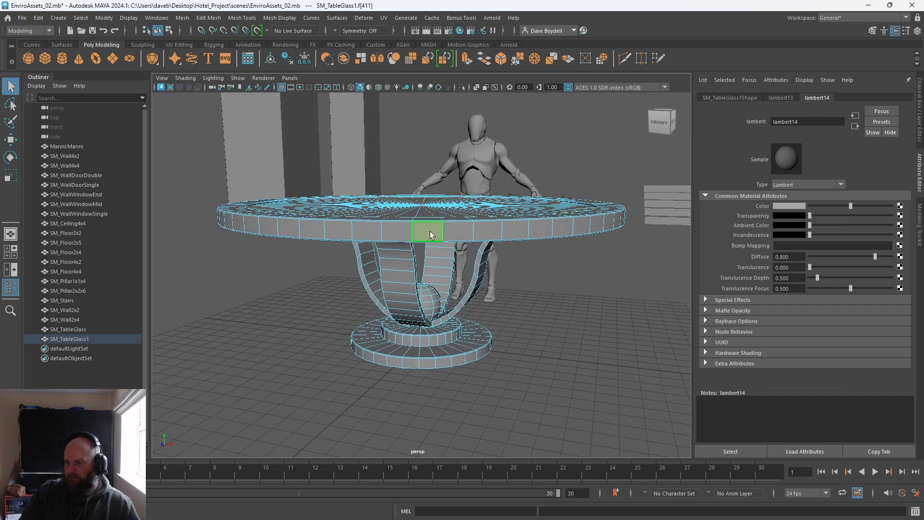
double_click(456, 231)
key("shift+period")
right_click_drag(466, 262, 555, 274, "alt")
left_click_drag(555, 274, 472, 354, "alt")
right_click_drag(472, 355, 561, 394, "alt")
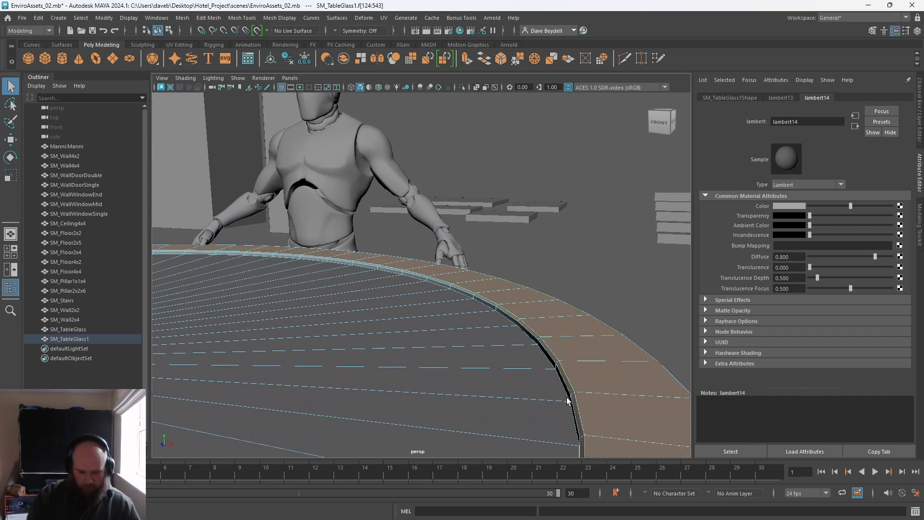
key("shift+period")
middle_click_drag(525, 398, 573, 278, "alt")
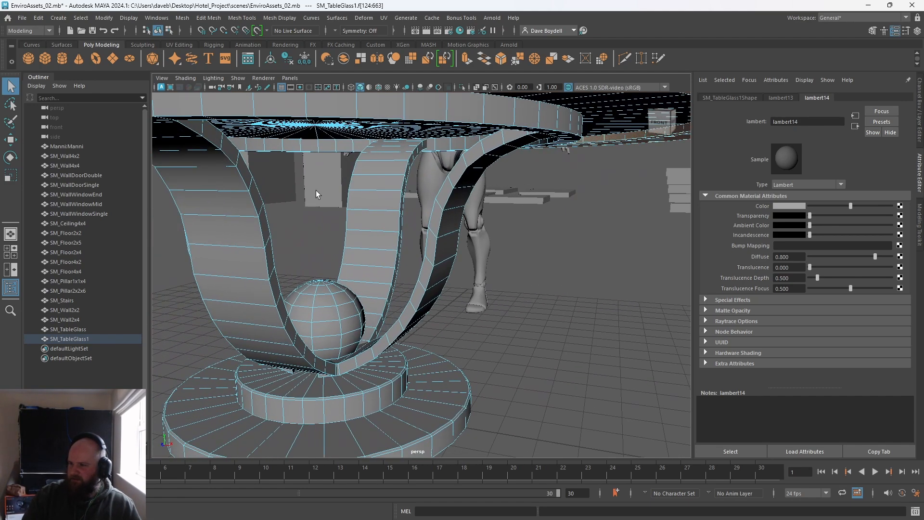
Add the faces of all the curved legs beneath the tabletop to the rim selection.
double_click(373, 222, "shift")
left_click(443, 287, "shift")
double_click(442, 288, "shift")
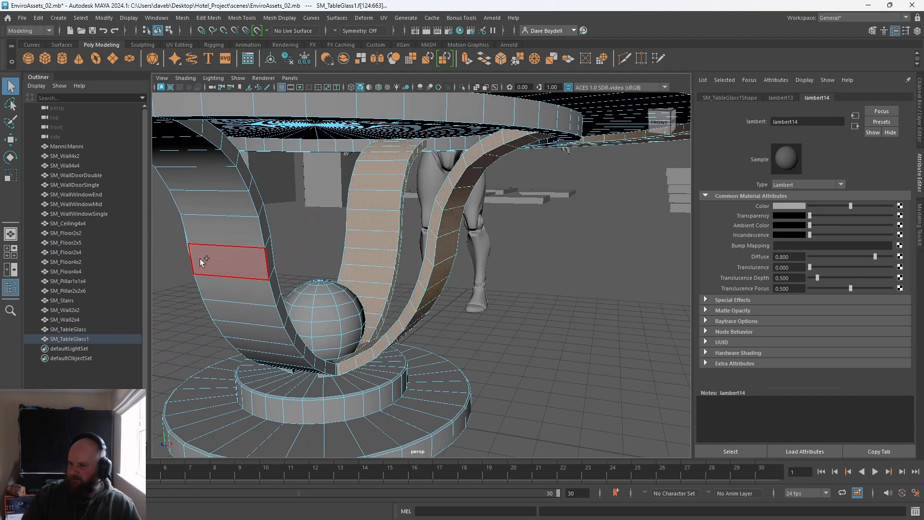
double_click(199, 260, "shift")
left_click_drag(194, 282, 402, 272, "alt")
double_click(333, 243, "shift")
Add the face loops of the raised support ring on the tabletop's underside to the selection.
left_click_drag(334, 243, 339, 217, "alt")
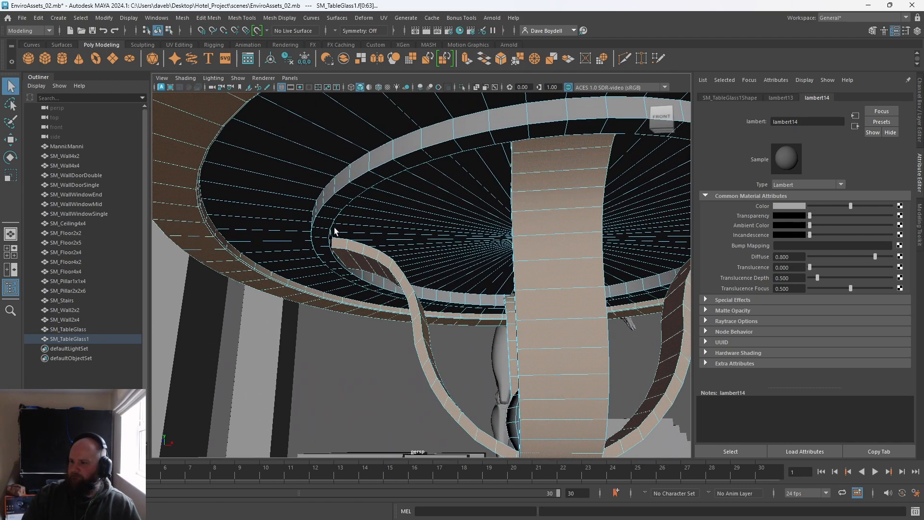
left_click(336, 194, "shift")
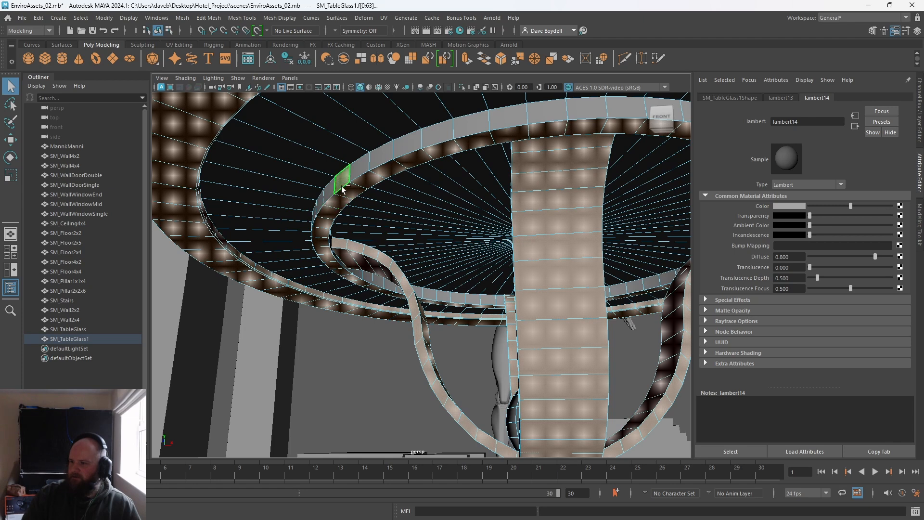
double_click(359, 164, "shift")
left_click(438, 294, "shift")
double_click(428, 294, "shift")
Assign a new Lambert material to the selected rim, leg and ring faces, and check the materials listed for SM_TableGlass1 in object mode.
right_click_drag(316, 421, 233, 309, "alt")
left_click_drag(313, 289, 328, 363, "alt")
right_click_drag(305, 245, 382, 440)
right_click_drag(436, 244, 492, 248)
left_click(522, 347)
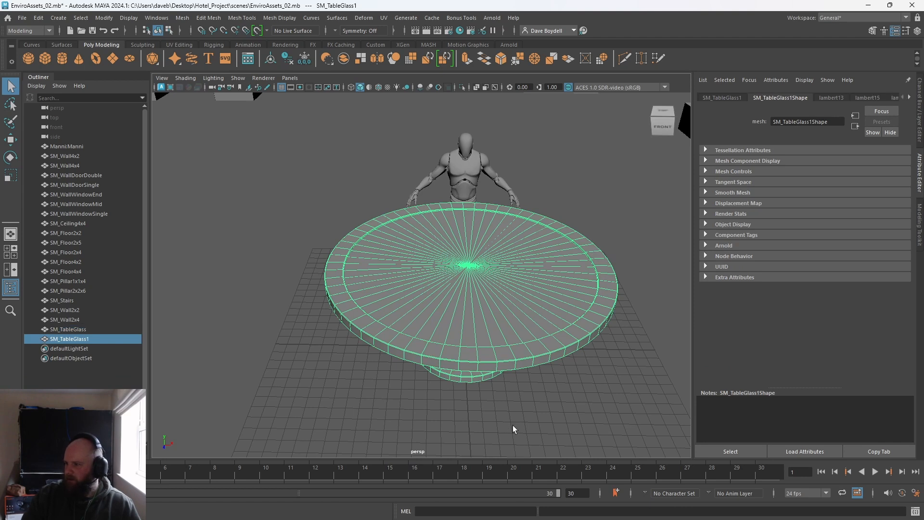
left_click_drag(694, 145, 629, 144)
left_click(851, 98)
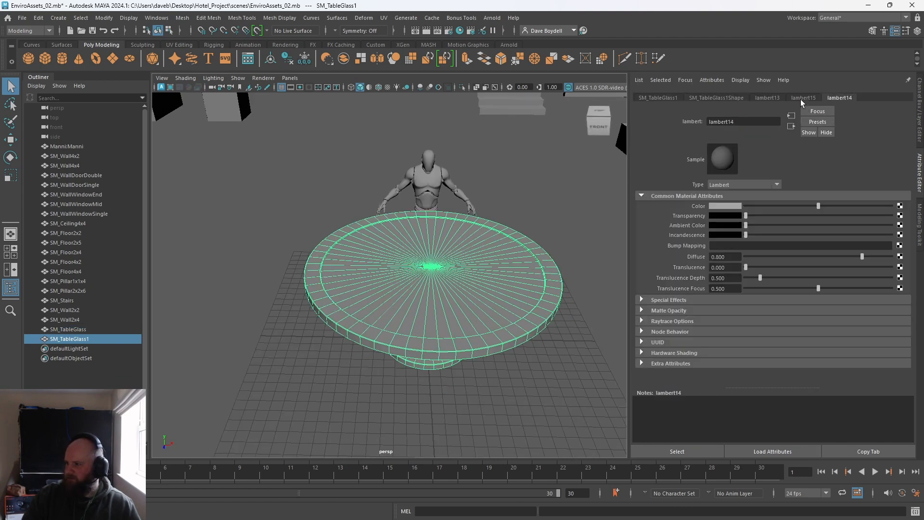
left_click(772, 97)
Assign separate new Lambert materials to the sphere between the legs and to the round pedestal base.
left_click_drag(500, 337, 414, 289, "alt")
right_click_drag(415, 298, 434, 276, "alt")
double_click(439, 335)
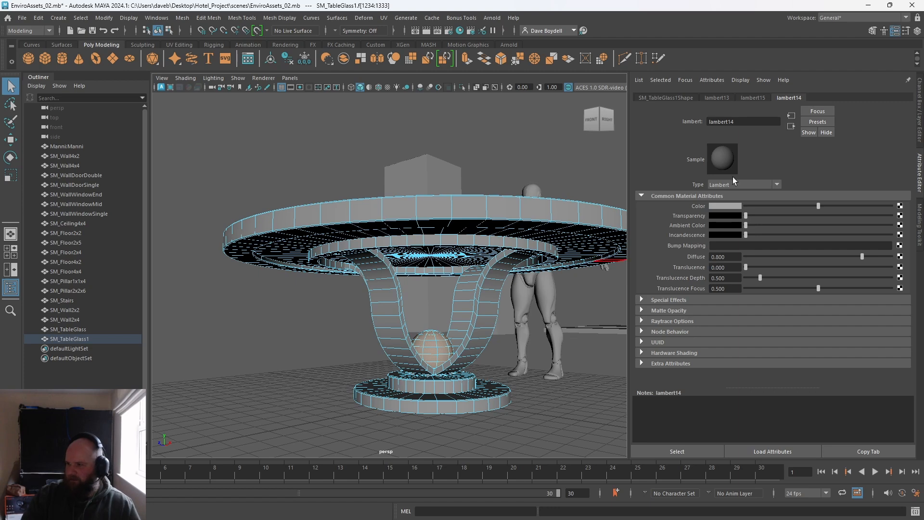
right_click_drag(322, 354, 362, 443)
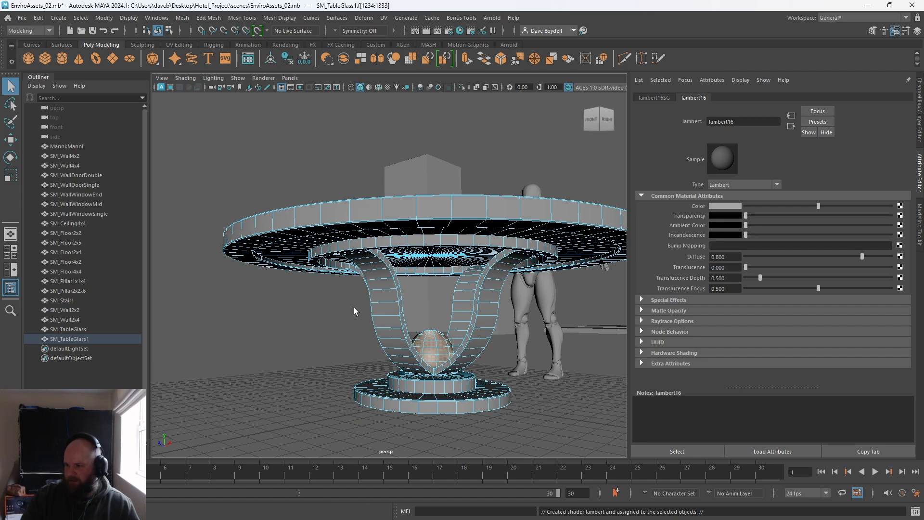
double_click(410, 387)
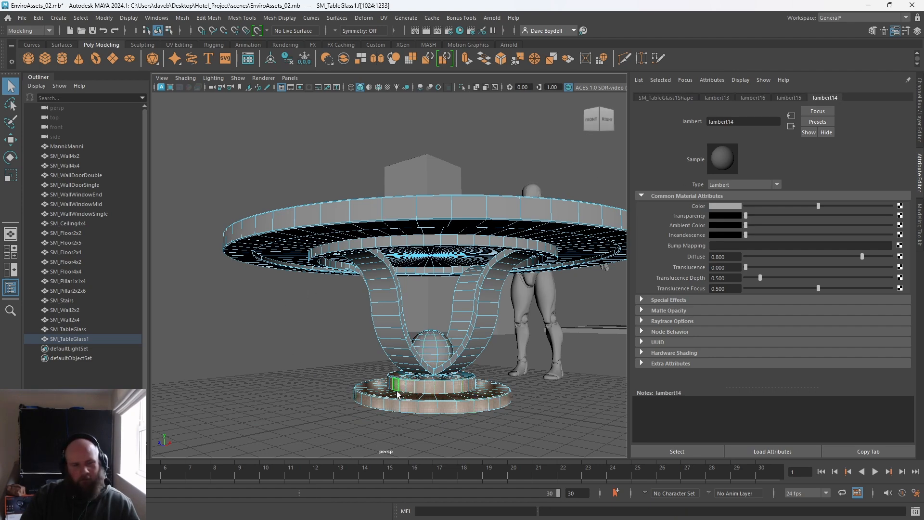
right_click_drag(264, 341, 332, 440)
Return to object selection, select SM_TableGlass1 and enlarge the attribute display to view all its assigned materials.
right_click_drag(350, 244, 394, 234)
left_click(361, 235)
left_click(362, 237)
left_click_drag(368, 250, 391, 324, "alt")
left_click_drag(630, 129, 542, 127)
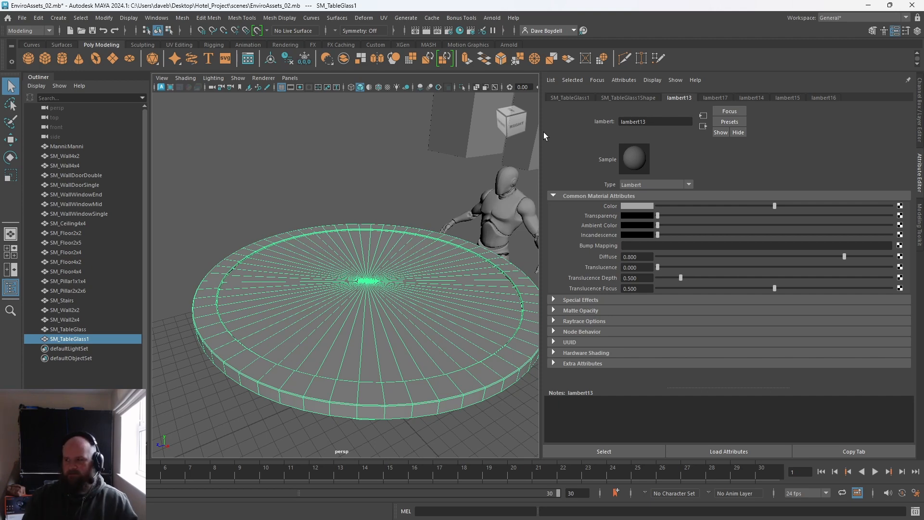
Select the original SM_TableGlass mesh and export it as FBX to the scenes folder, replacing SM_TableGlass.fbx.
scroll(351, 224, "down", 5)
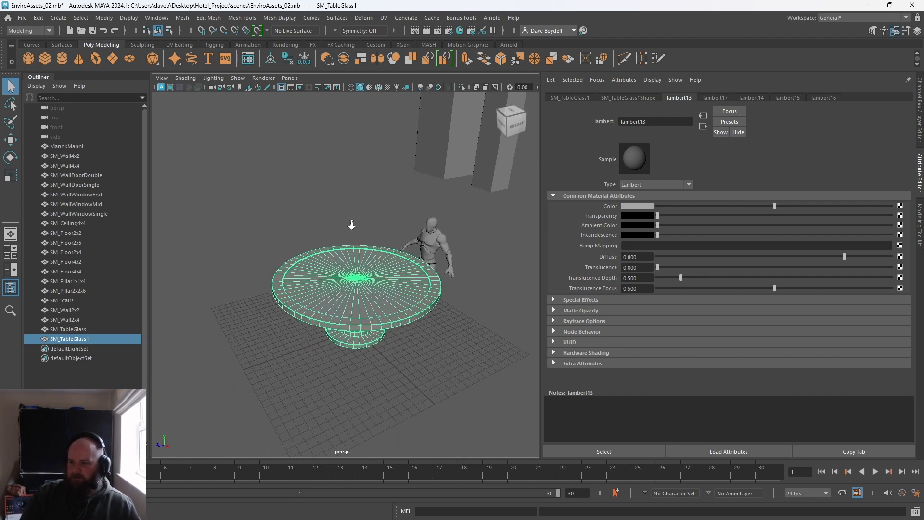
scroll(352, 225, "up", 1)
right_click_drag(341, 270, 383, 231)
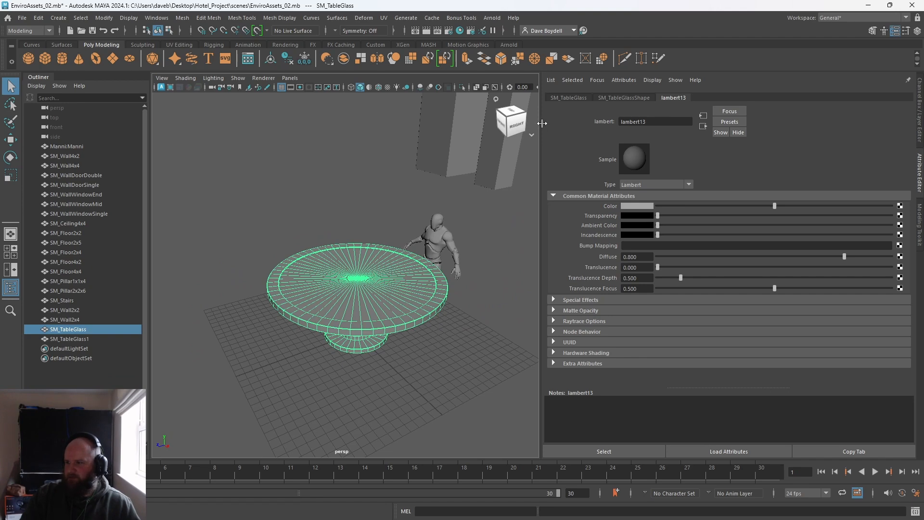
left_click_drag(542, 122, 694, 124)
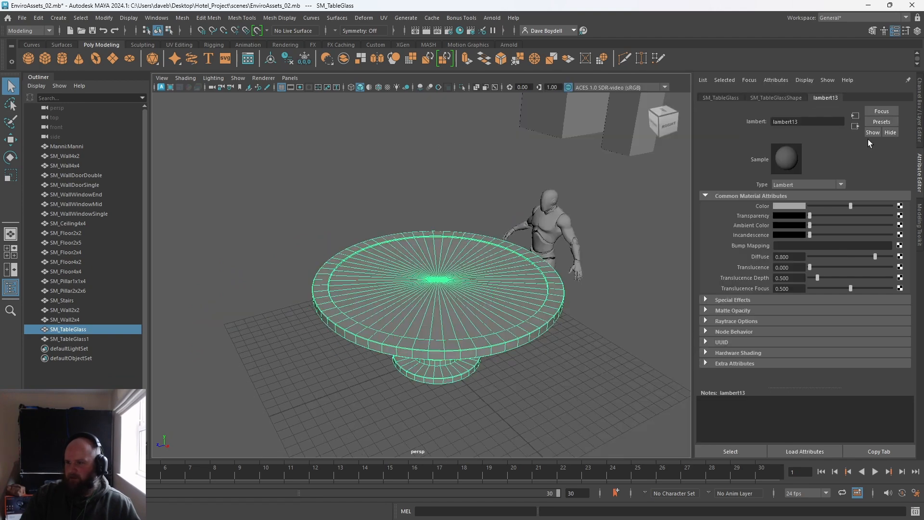
left_click(21, 17)
left_click(76, 149)
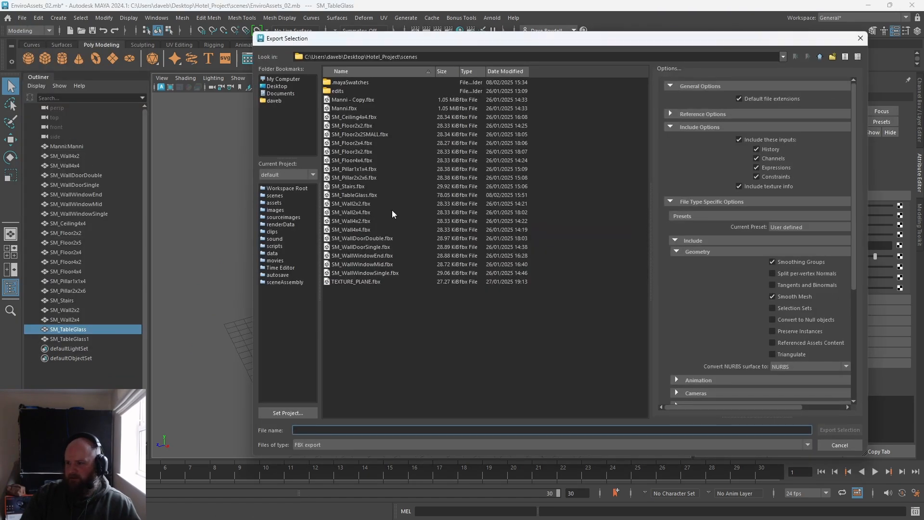
left_click(362, 194)
left_click(840, 430)
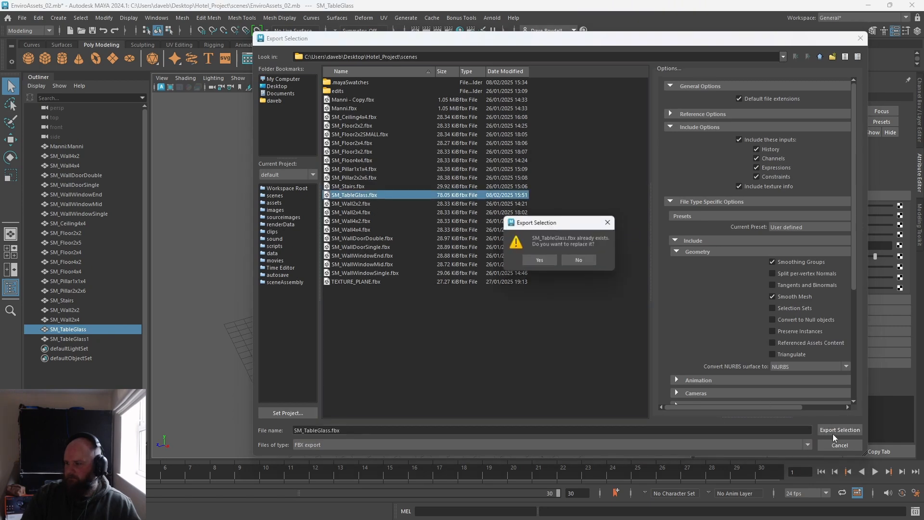
left_click(540, 261)
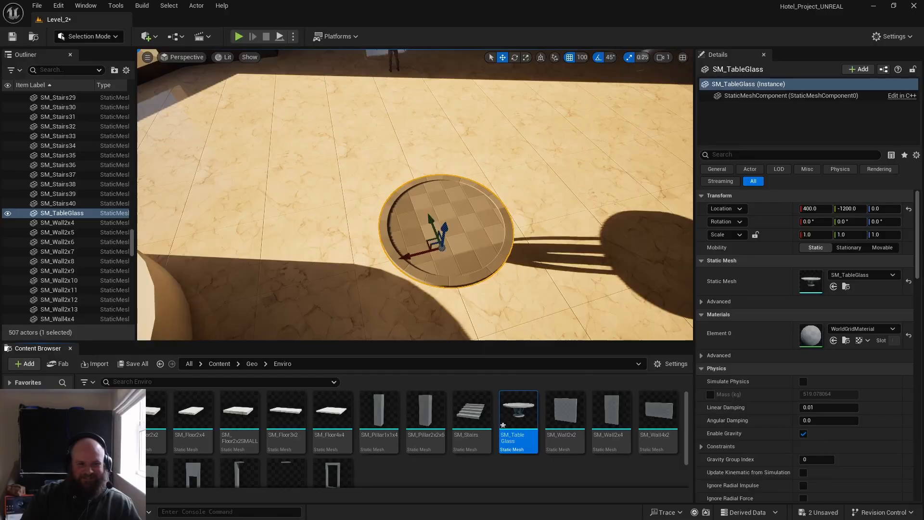
Switch to Unreal Editor and reimport the SM_TableGlass static mesh from the exported file.
mouse_move(524, 414)
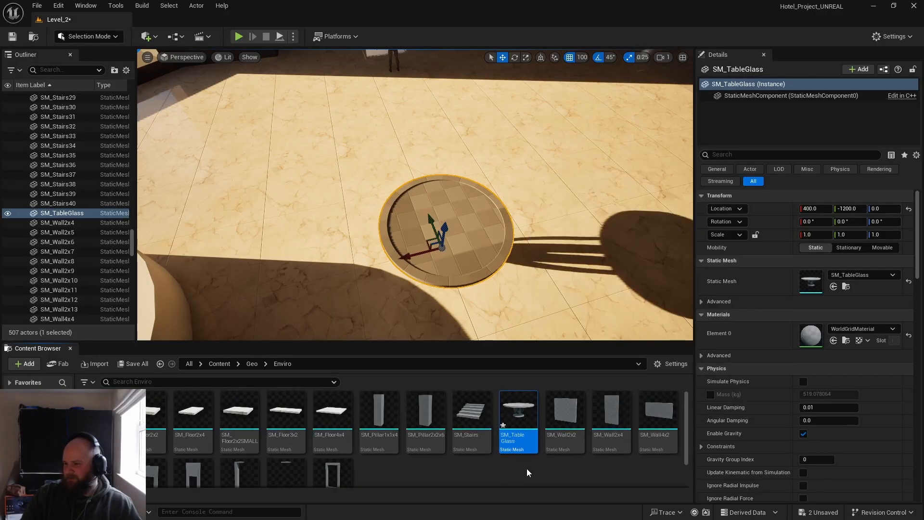
right_click(526, 429)
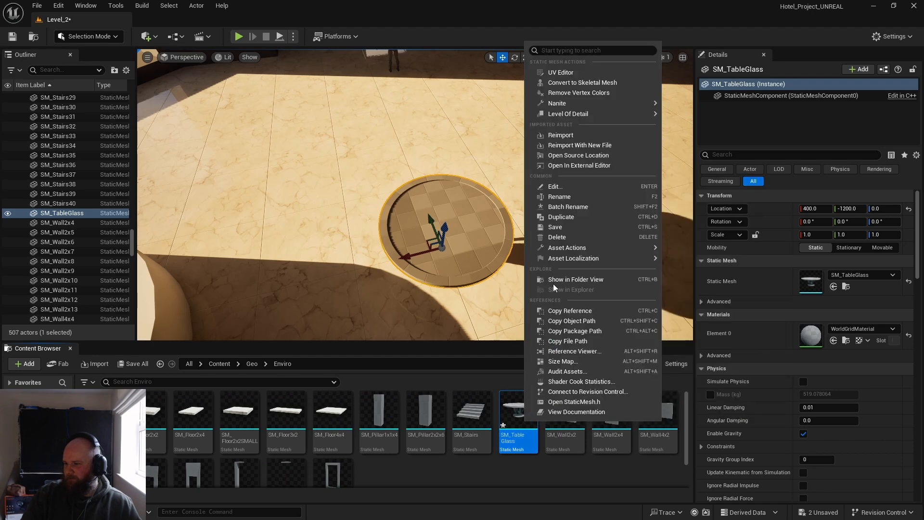
left_click(561, 132)
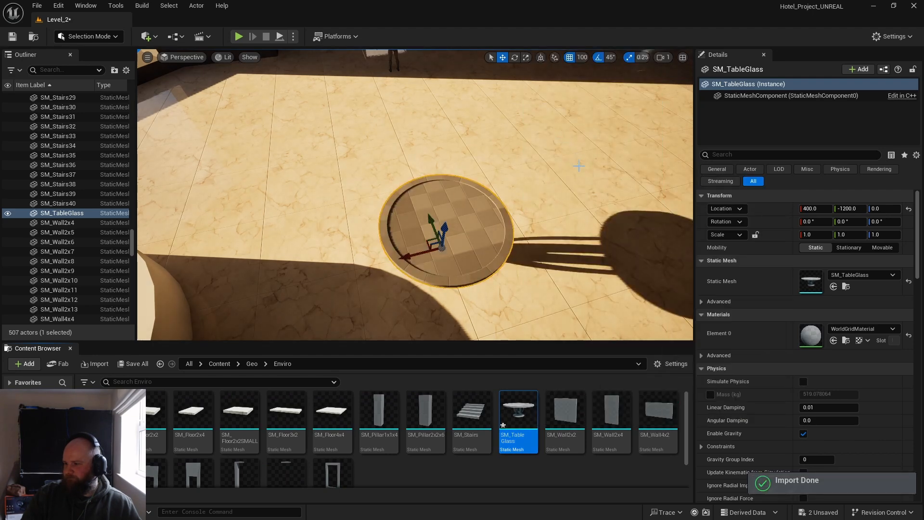
Switch back to Maya, move the overlapping original SM_TableGlass away from SM_TableGlass1 and delete the original.
key("alt+Tab")
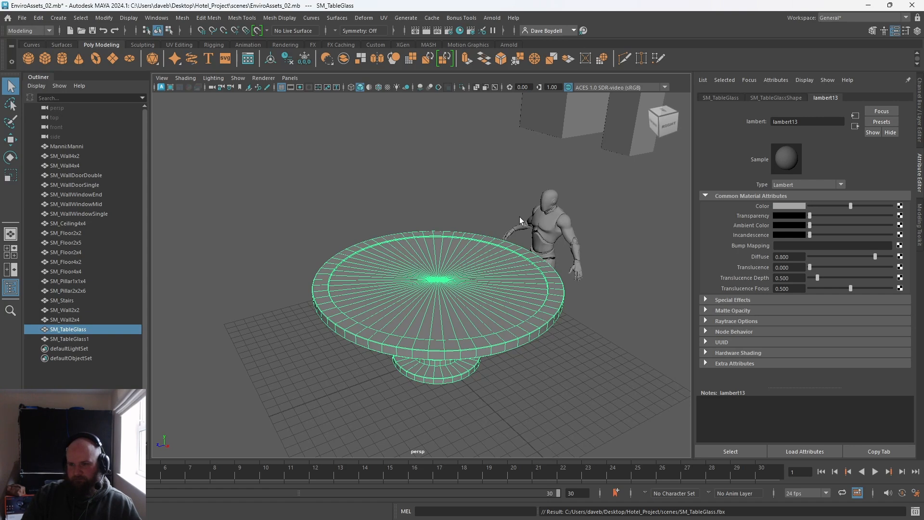
left_click(421, 305)
left_click(433, 298)
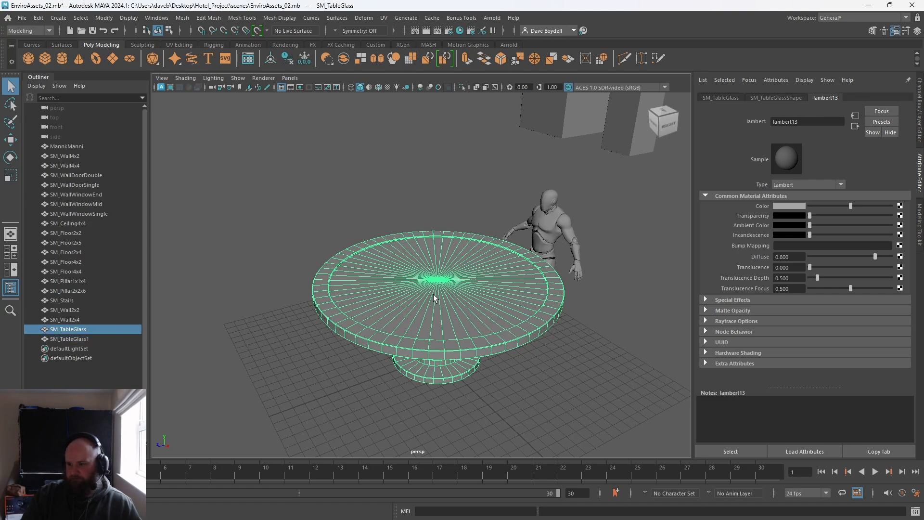
key("w")
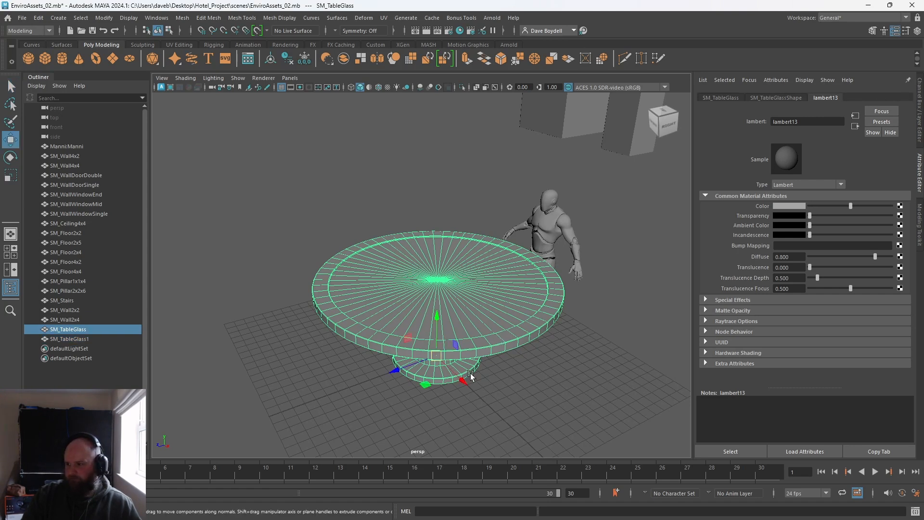
left_click_drag(464, 379, 359, 262)
left_click(451, 293)
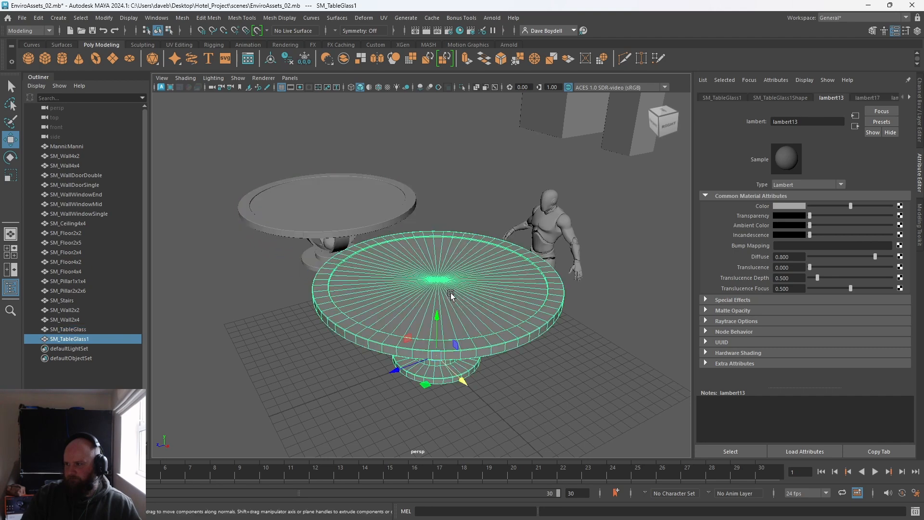
left_click(332, 225)
key("Delete")
Export the multi-material SM_TableGlass1 mesh as FBX to the scenes folder, replacing SM_TableGlass.fbx.
left_click(397, 272)
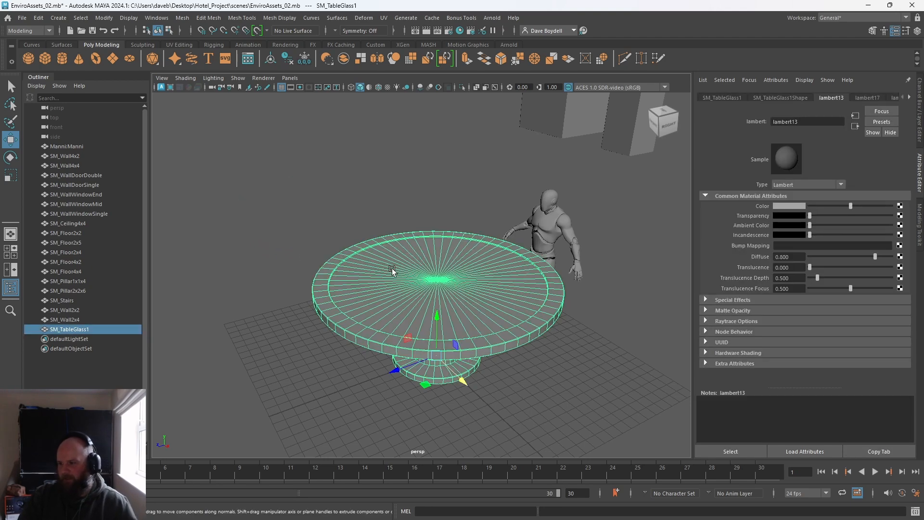
left_click(22, 17)
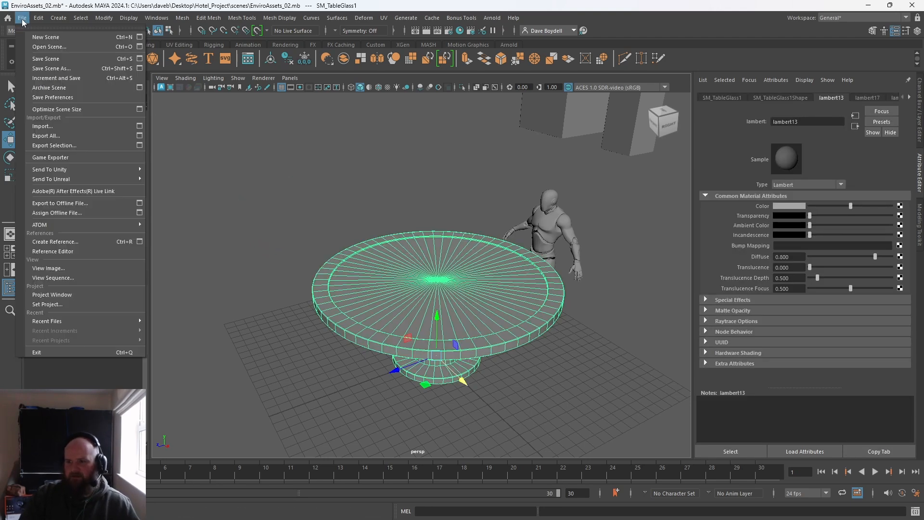
left_click(63, 145)
left_click(343, 194)
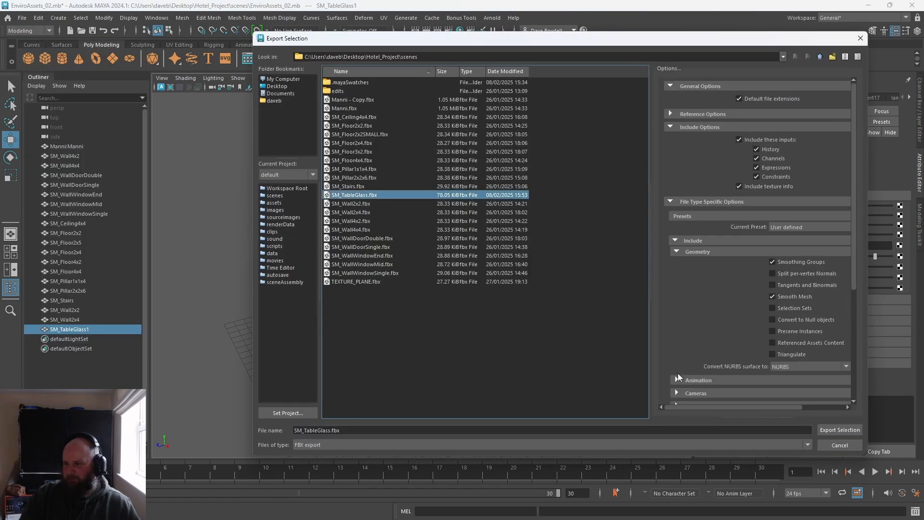
left_click(840, 430)
left_click(538, 265)
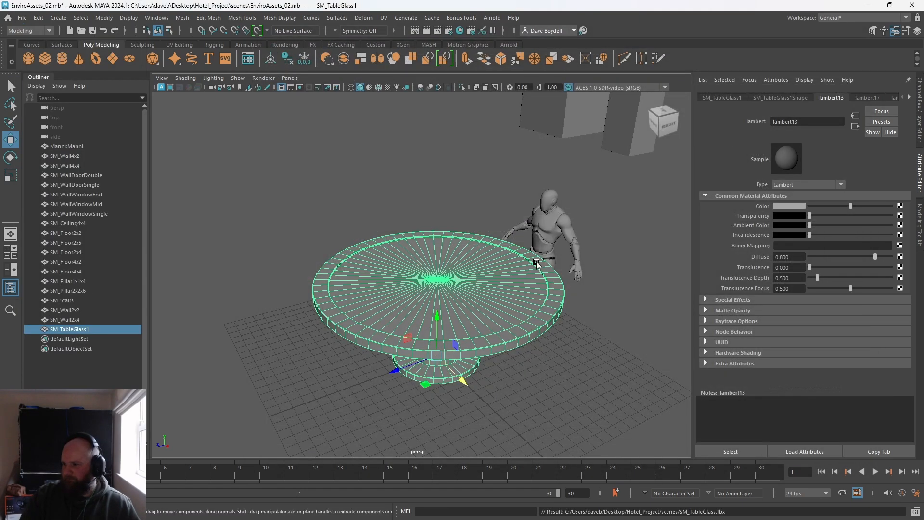
Switch to Unreal Editor and reimport the SM_TableGlass static mesh with its separate material slots.
key("alt+Tab")
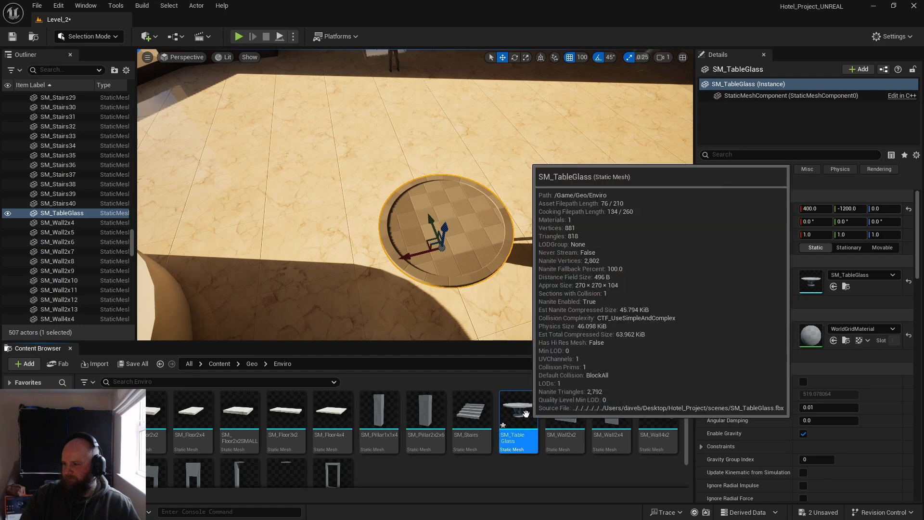
right_click(524, 418)
left_click(572, 132)
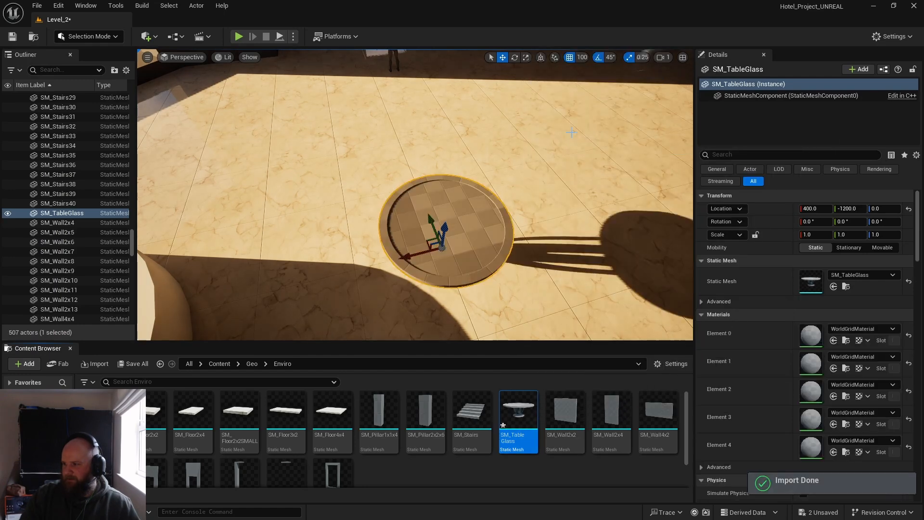
Review the table's material elements and the reference photo of the glass-topped flower table.
scroll(722, 345, "down", 2)
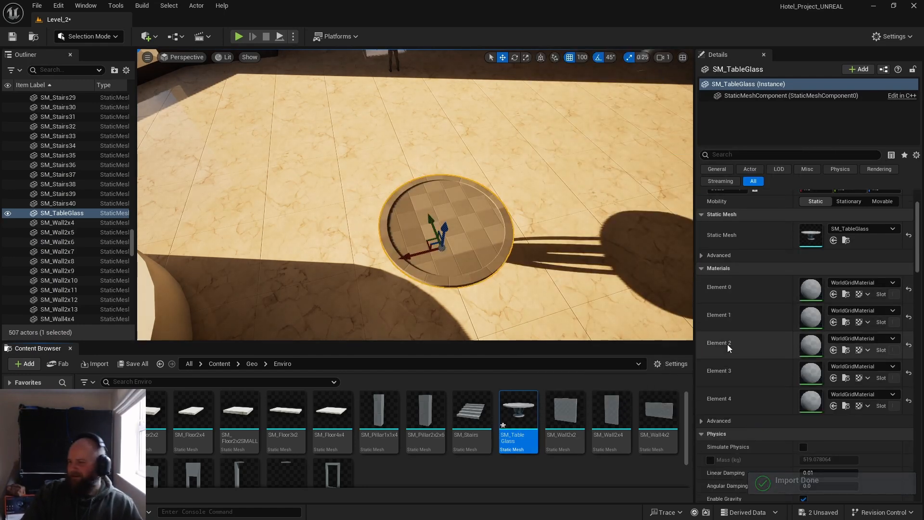
scroll(799, 308, "down", 2)
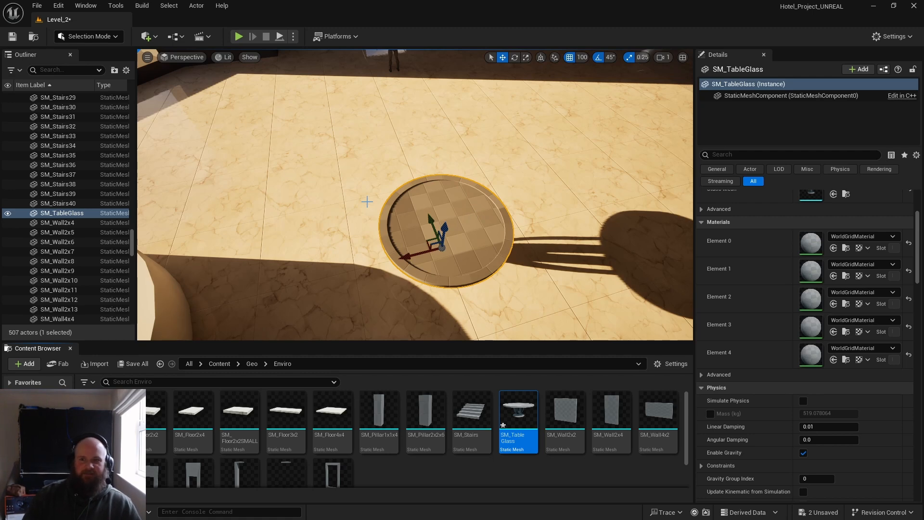
right_click_drag(0, 96, 189, 70)
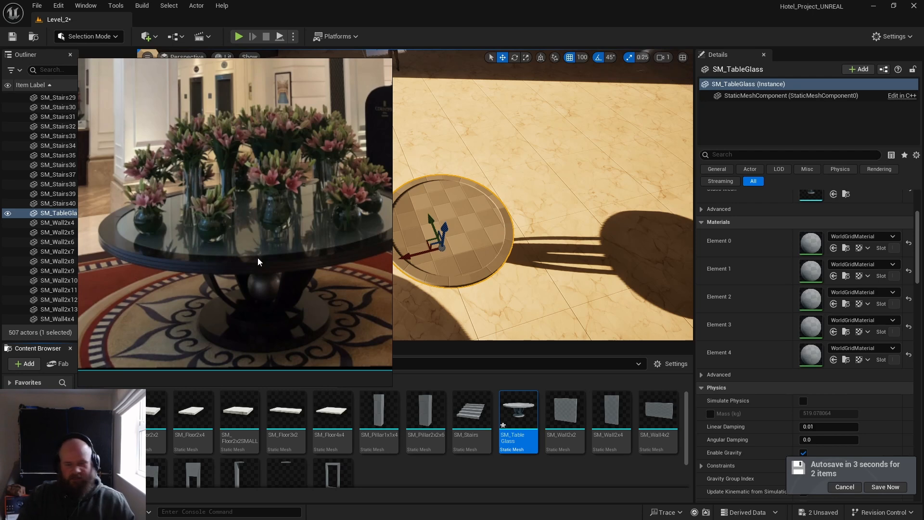
key("alt+Tab")
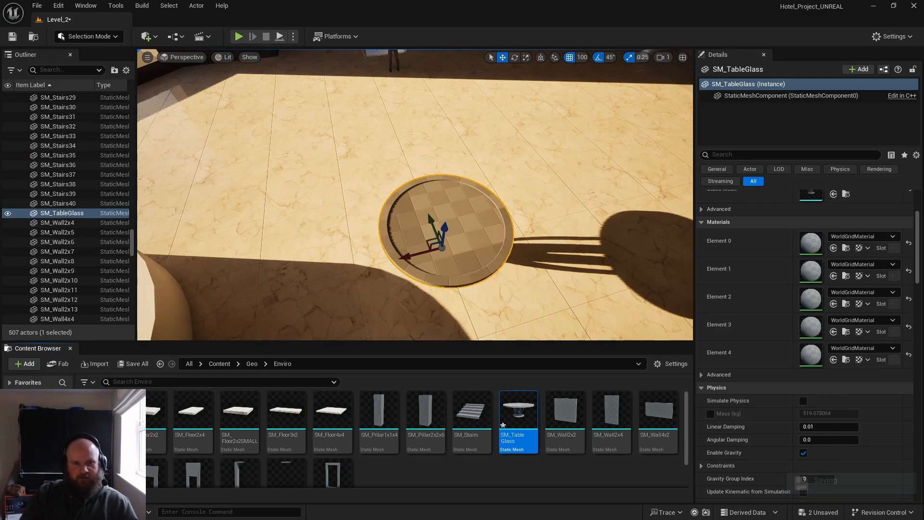
Switch to Maya and open the UV Editor for the selected SM_TableGlass1 mesh.
key("alt+Tab")
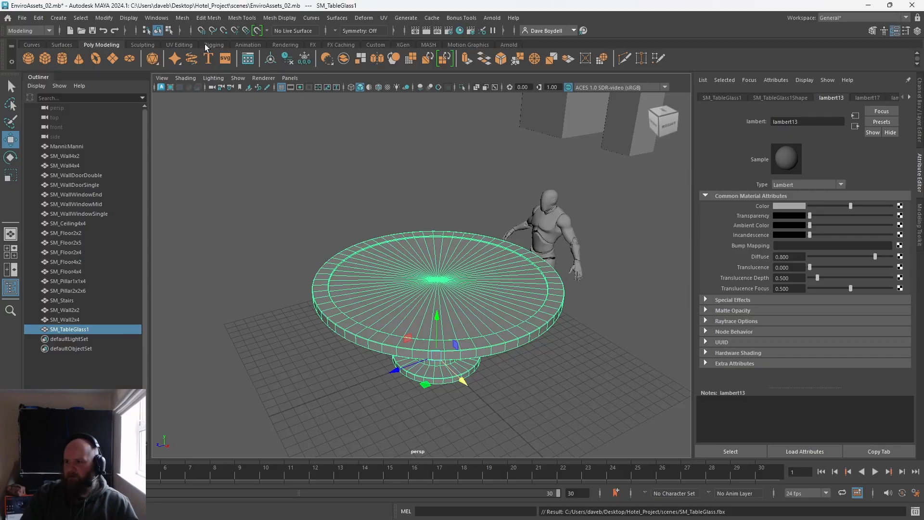
left_click(180, 45)
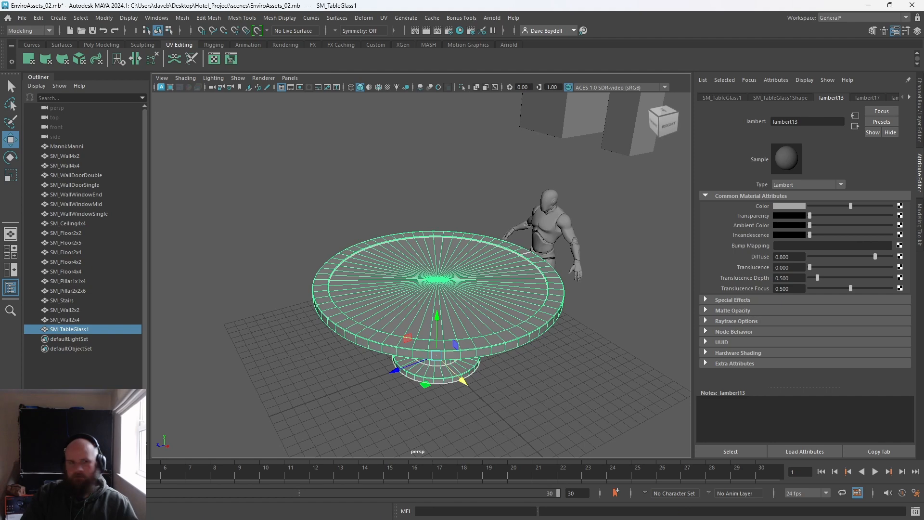
left_click_drag(0, 191, 435, 46)
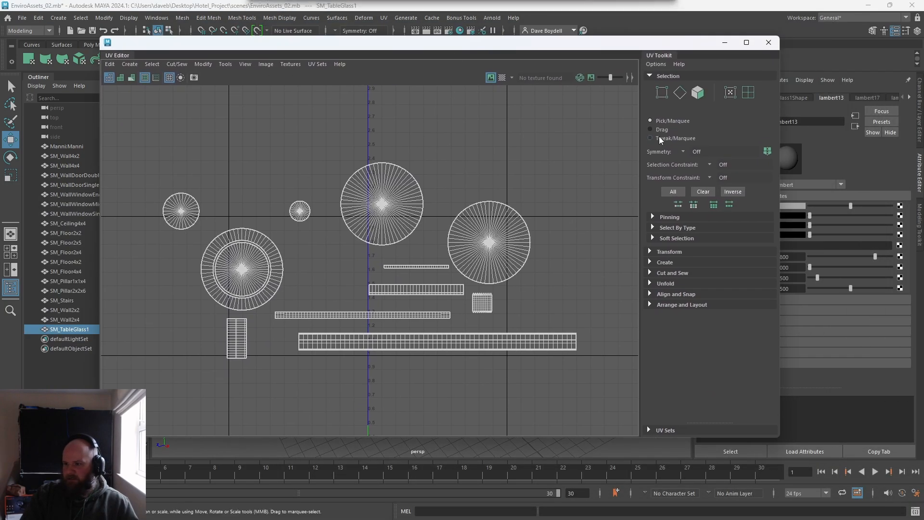
In UV shell mode, move the two longest strip shells down over each other at the base of the 0–1 UV tile.
middle_click_drag(258, 280, 212, 147, "alt")
key("q")
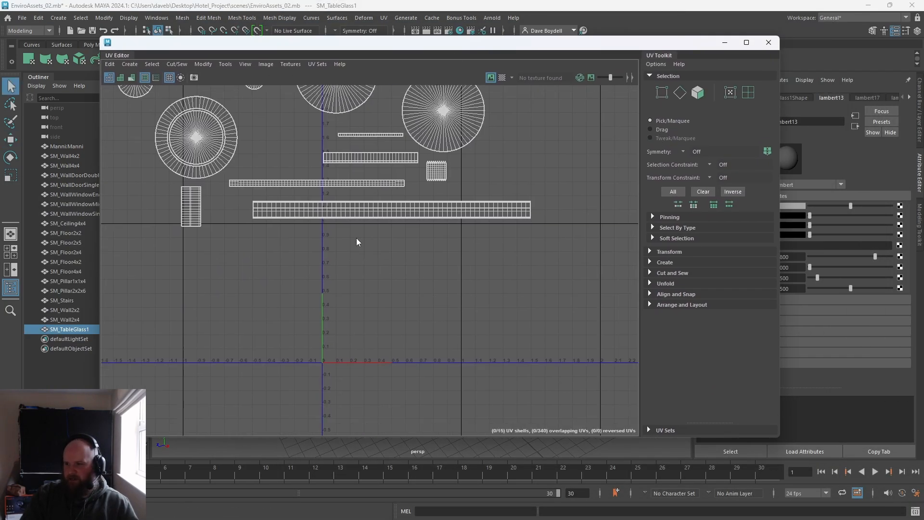
right_click_drag(357, 238, 341, 220)
left_click(341, 219)
key("w")
left_click_drag(388, 208, 384, 349)
left_click(310, 186)
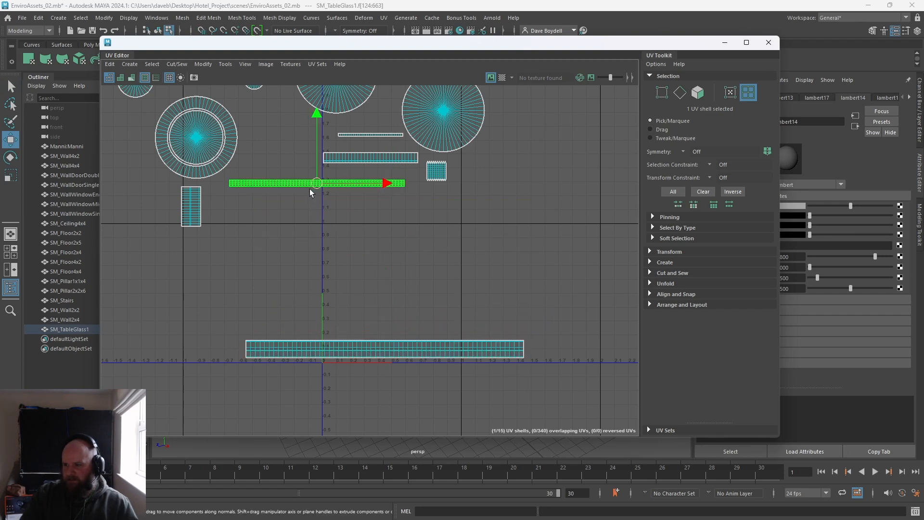
left_click_drag(318, 180, 392, 348)
Select the stacked upright rectangular shells and grid-snap them onto the long strips inside the 0–1 UV tile.
right_click_drag(373, 323, 219, 212, "alt")
middle_click_drag(242, 217, 254, 230, "alt")
right_click_drag(254, 230, 292, 282, "alt")
left_click_drag(262, 263, 301, 301)
middle_click_drag(302, 302, 250, 257, "alt")
key("x")
left_click_drag(225, 233, 389, 363)
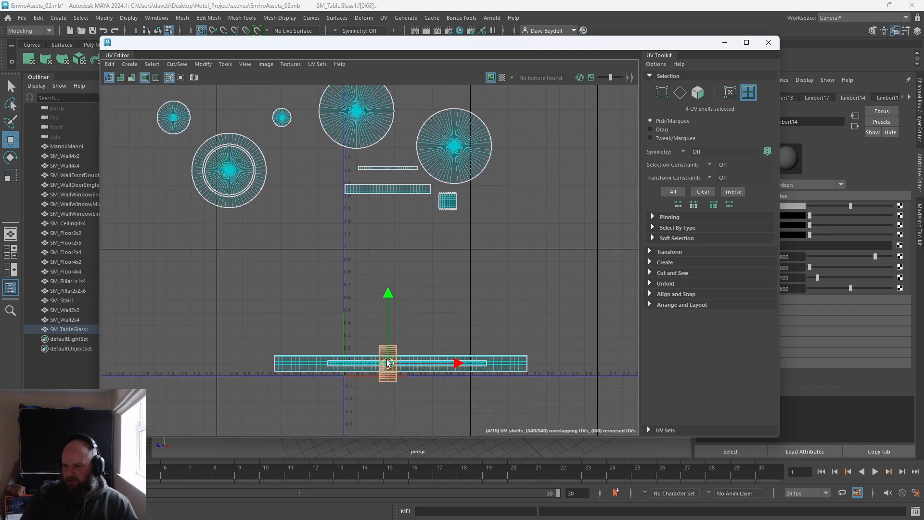
Rotate the stacked rectangular shells by 90 degrees so they lie along the long strips.
left_click(666, 253)
scroll(703, 361, "down", 3)
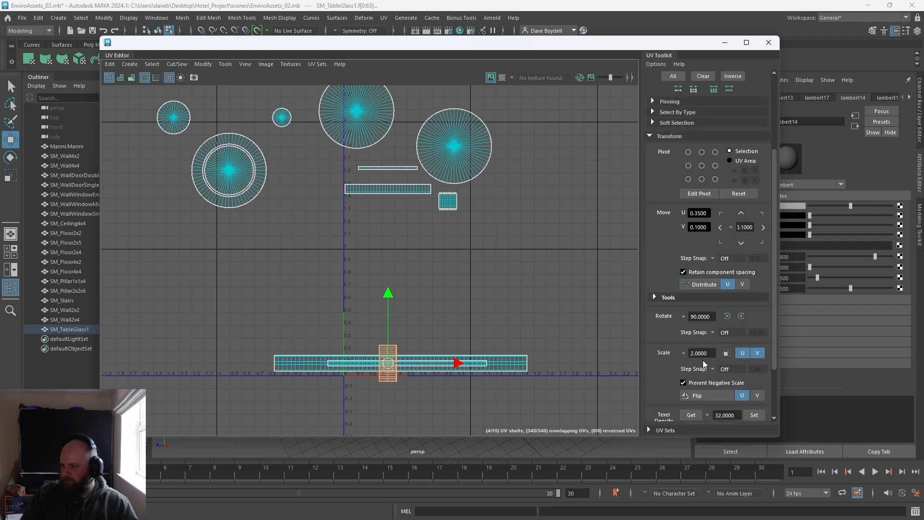
left_click(728, 316)
right_click_drag(372, 333, 597, 452, "alt")
middle_click_drag(485, 378, 387, 217, "alt")
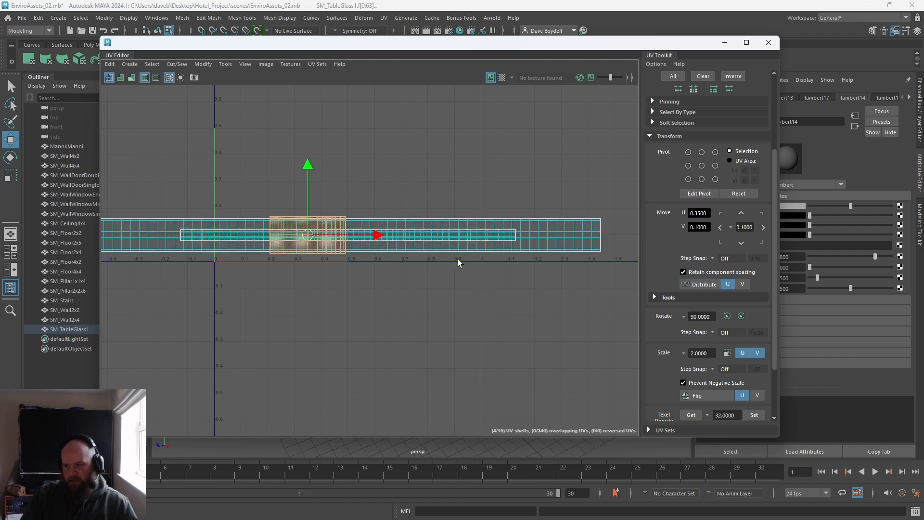
Park one large disc shell beside the 0–1 UV tile and move the ring shells and the other large disc shell inside it.
scroll(262, 147, "down", 2)
middle_click_drag(300, 197, 343, 348, "alt")
right_click_drag(343, 348, 249, 233, "alt")
left_click(409, 144)
left_click_drag(408, 144, 177, 310)
left_click_drag(132, 157, 221, 216)
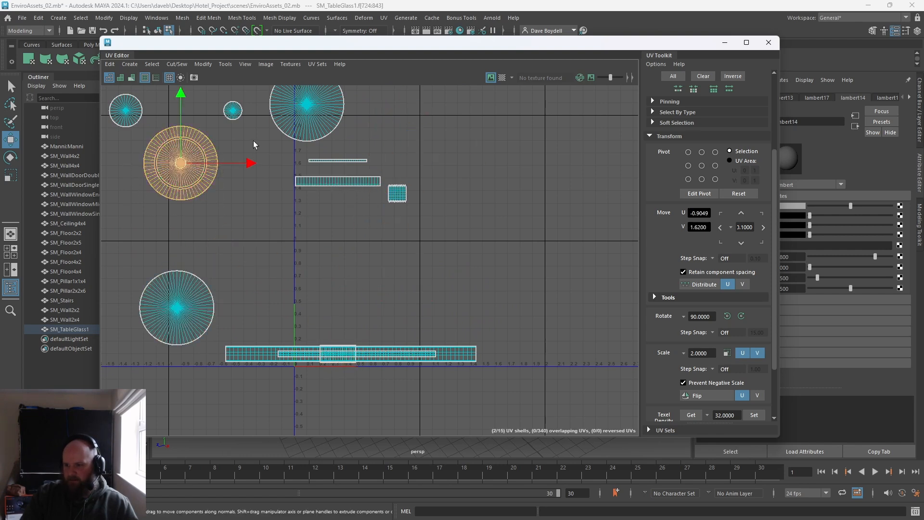
left_click(280, 128, "shift")
left_click_drag(244, 135, 416, 266)
left_click(472, 243)
left_click_drag(479, 235, 375, 286)
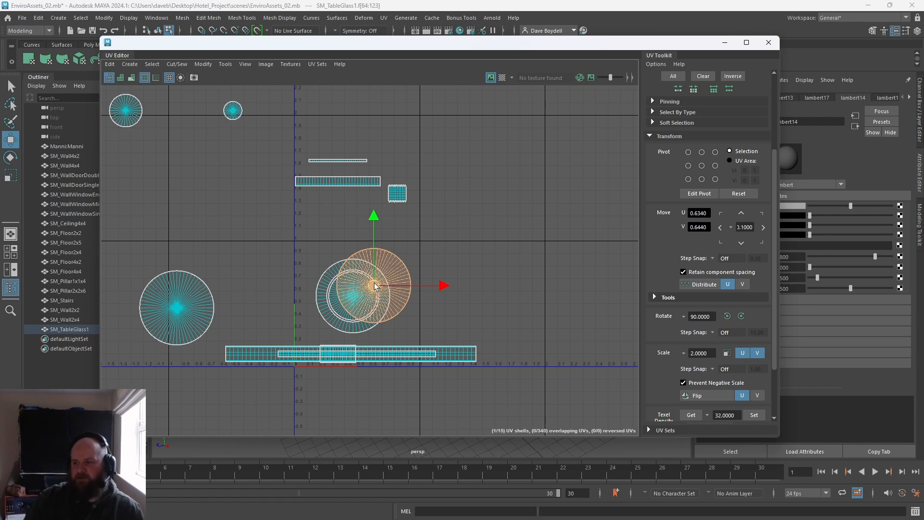
Move the small square shell into the 0–1 UV tile and bring the two small disc shells closer to it.
left_click(397, 193)
left_click_drag(398, 193, 319, 259)
left_click(233, 110)
left_click_drag(232, 113, 193, 156)
left_click(137, 113)
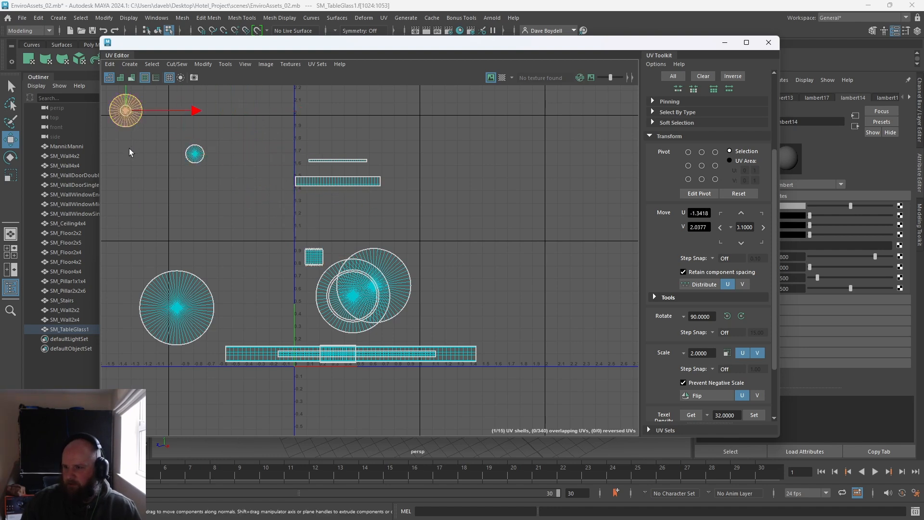
left_click_drag(129, 112, 226, 199)
left_click(195, 153)
left_click_drag(195, 154, 255, 203)
Stack the two shorter strip shells over each other just above the long strips, at U 0.45 and V 0.25.
left_click_drag(293, 143, 433, 220)
left_click_drag(330, 172, 440, 315)
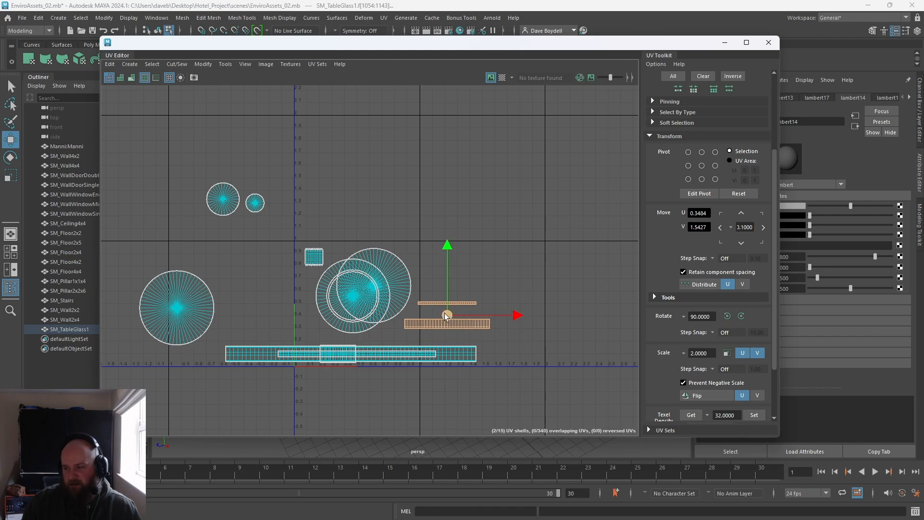
scroll(434, 357, "up", 3)
scroll(316, 306, "up", 3)
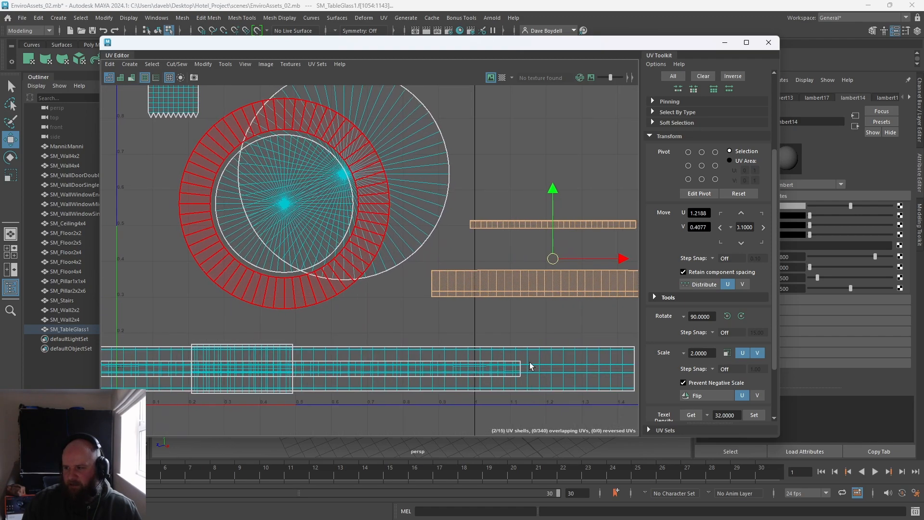
left_click(337, 378)
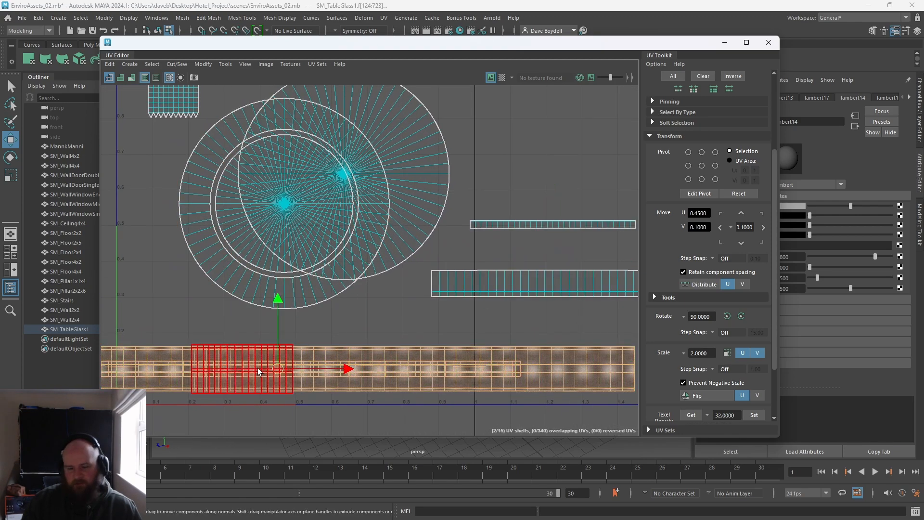
left_click(533, 292)
left_click_drag(553, 285, 278, 319)
left_click(550, 226)
left_click_drag(551, 223, 277, 316)
right_click_drag(277, 313, 46, 124, "alt")
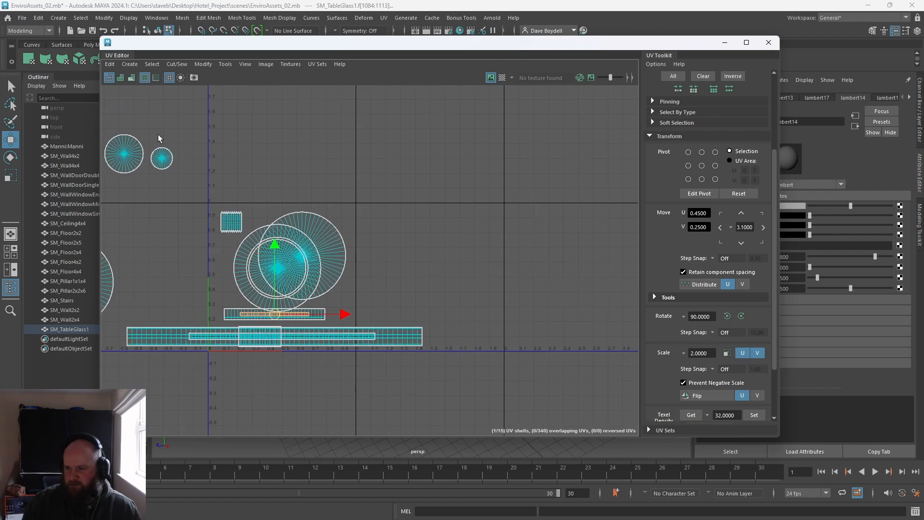
Move the two small disc shells and the parked large disc shell into the 0–1 UV tile, overlapping the other shells.
middle_click_drag(149, 156, 230, 221, "alt")
left_click(209, 221)
left_click_drag(210, 220, 315, 364)
left_click(245, 222)
left_click_drag(245, 222, 326, 371)
middle_click_drag(199, 334, 164, 273, "alt")
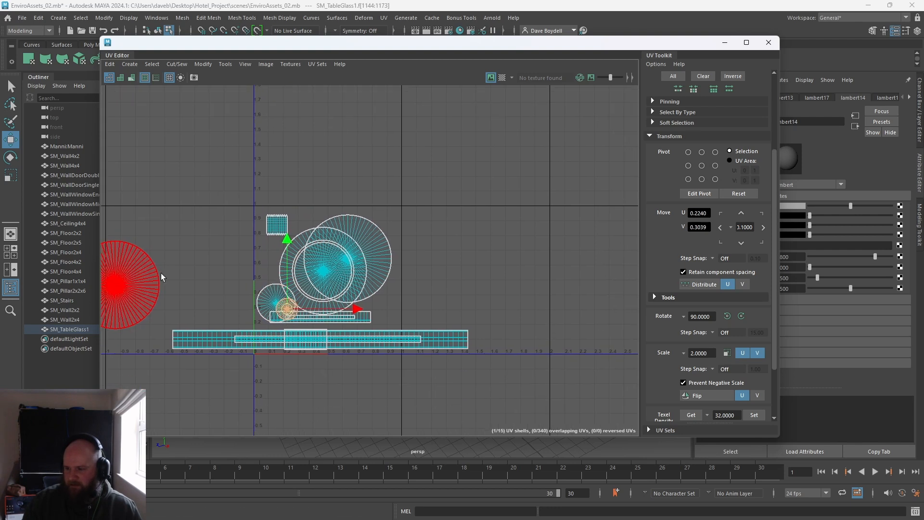
left_click(123, 288)
left_click_drag(120, 284, 331, 274)
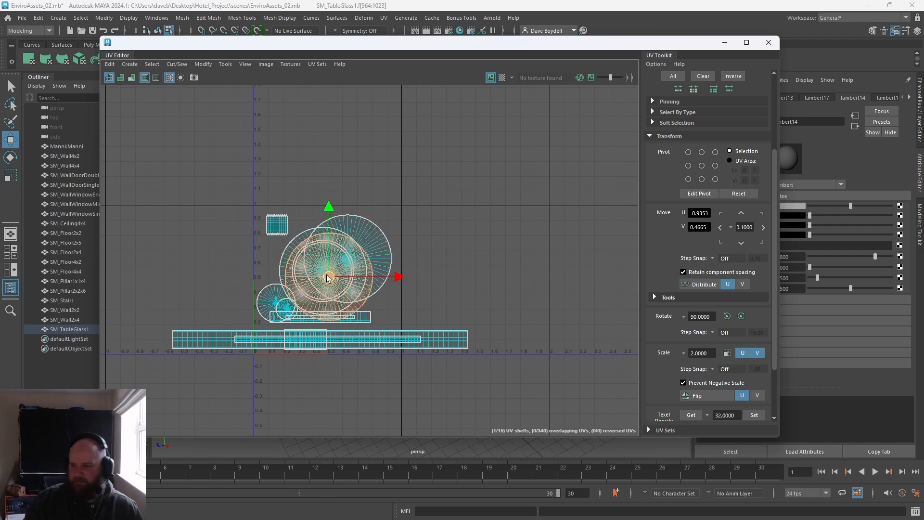
Check the overlapping UV shell layout and close the UV Editor.
left_click(339, 271)
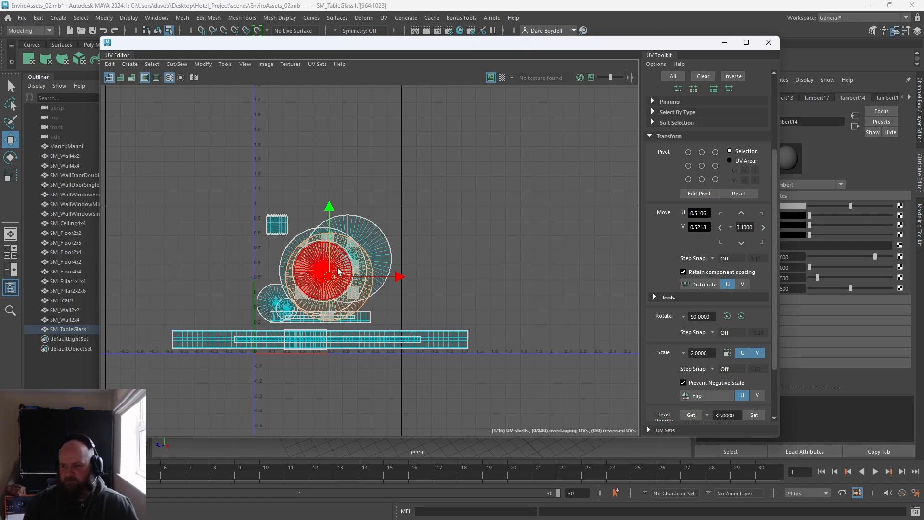
scroll(283, 363, "up", 5)
scroll(290, 334, "down", 3)
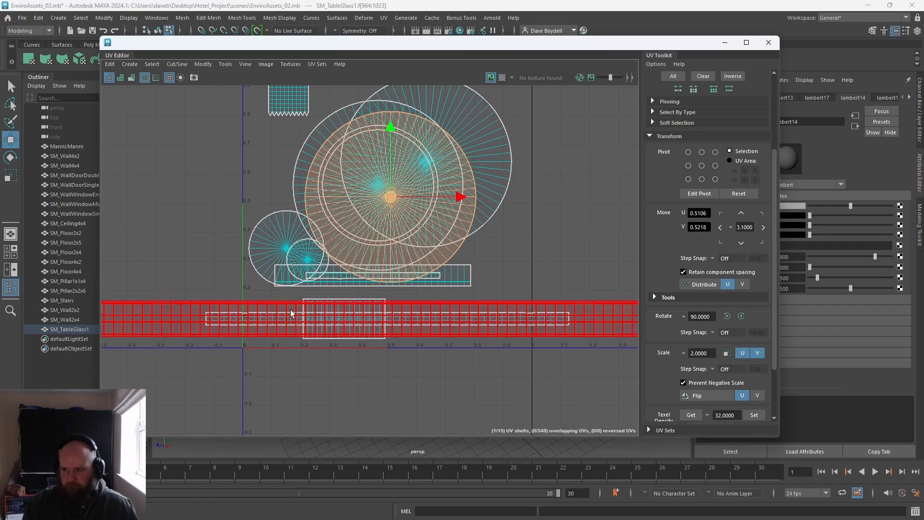
scroll(337, 308, "down", 2)
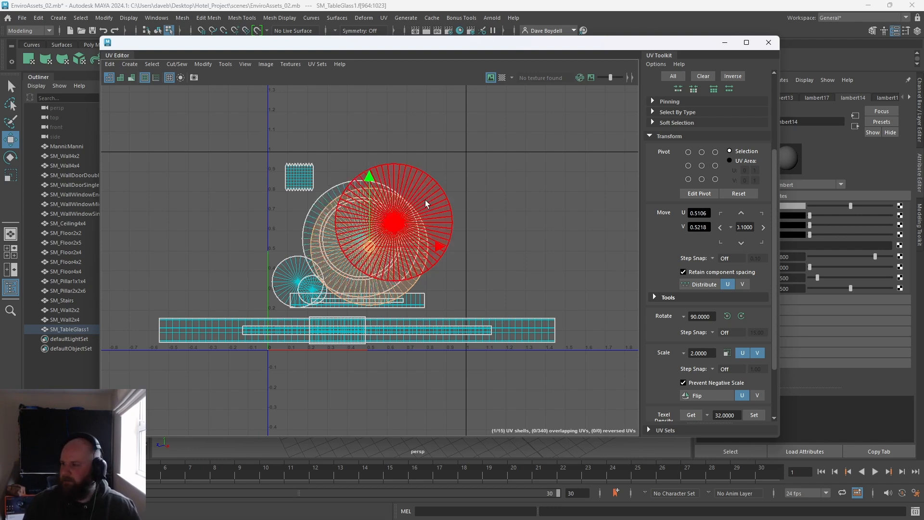
left_click(769, 42)
Look over the table among the other modular meshes in the scene.
scroll(381, 175, "down", 4)
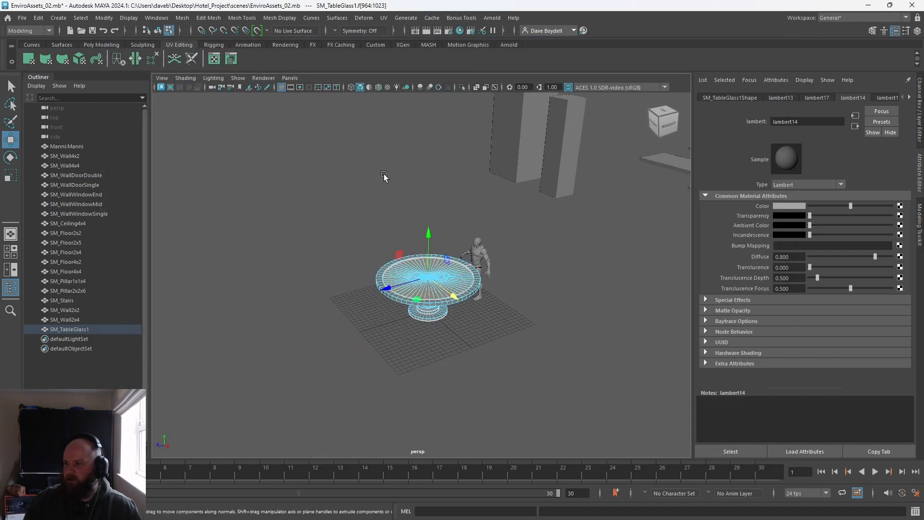
middle_click_drag(573, 164, 409, 301, "alt")
scroll(409, 302, "down", 5)
left_click_drag(289, 250, 371, 233, "alt")
middle_click_drag(371, 233, 357, 178, "alt")
scroll(411, 284, "up", 3)
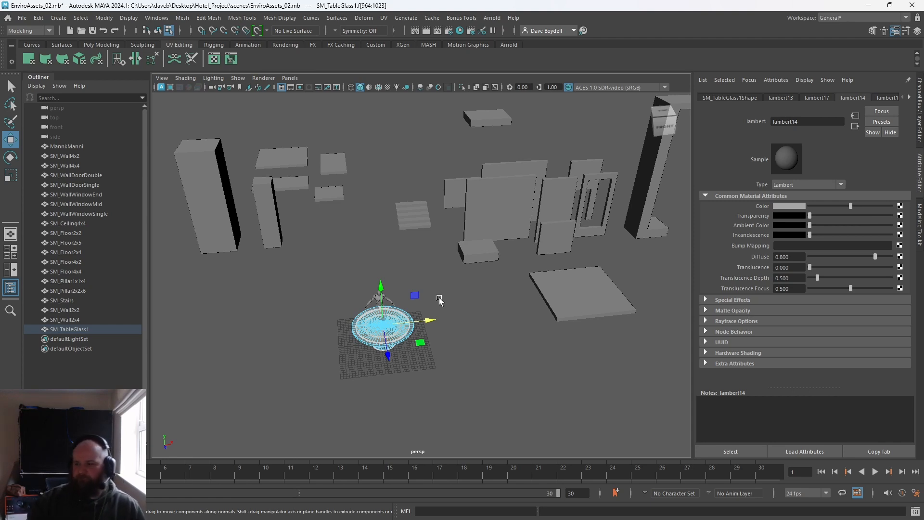
Frame the table and select the glass faces on the upper side of the tabletop.
key("f")
left_click_drag(427, 304, 333, 91)
left_click(369, 282)
right_click_drag(273, 245, 273, 289)
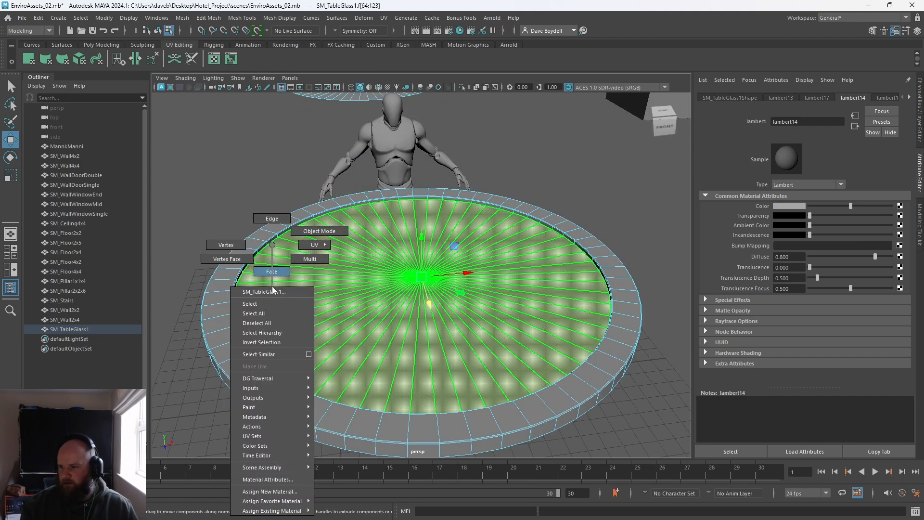
left_click_drag(415, 376, 343, 354, "alt")
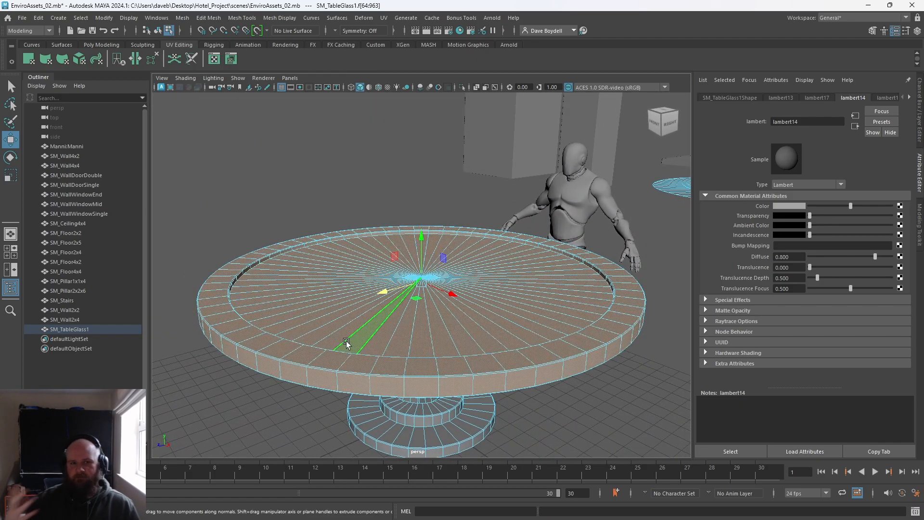
left_click(306, 185)
mouse_move(313, 189)
left_mouse_down("alt")
mouse_move(355, 221)
mouse_move(365, 243)
left_mouse_up("alt")
mouse_move(435, 236)
left_mouse_down()
mouse_move(463, 325)
mouse_move(441, 239)
left_mouse_up()
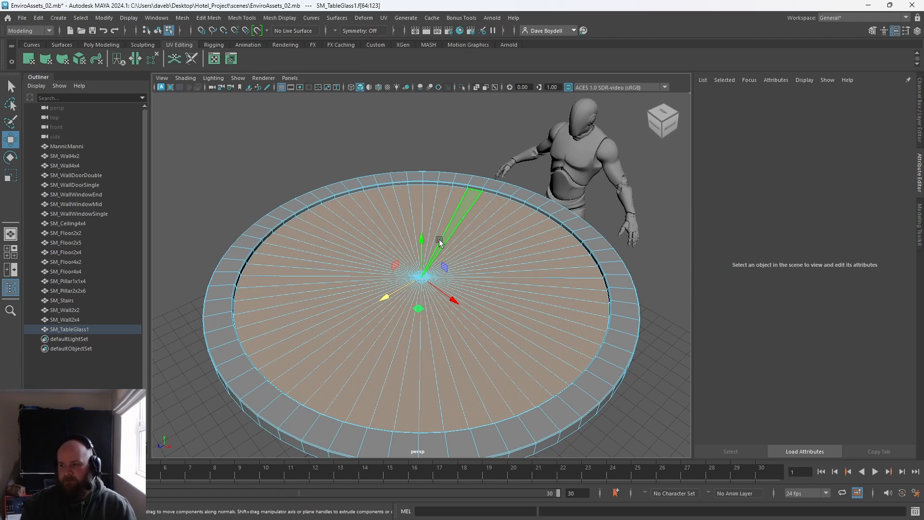
Select the glass faces on the tabletop's underside together with those on its upper side.
left_click_drag(409, 347, 383, 241, "alt")
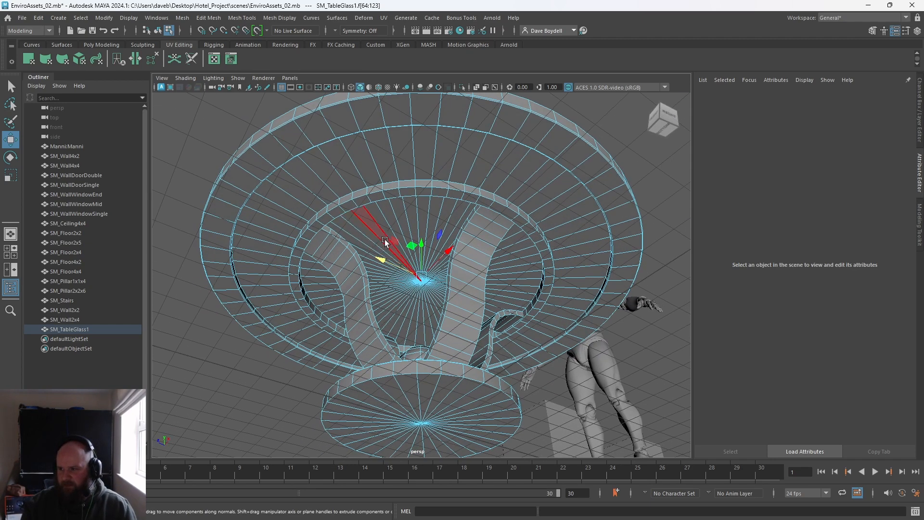
double_click(342, 169)
mouse_move(439, 237)
left_mouse_down()
mouse_move(402, 260)
mouse_move(414, 290)
mouse_move(431, 288)
mouse_move(421, 242)
mouse_move(382, 291)
mouse_move(423, 319)
left_mouse_up()
key("ctrl+z")
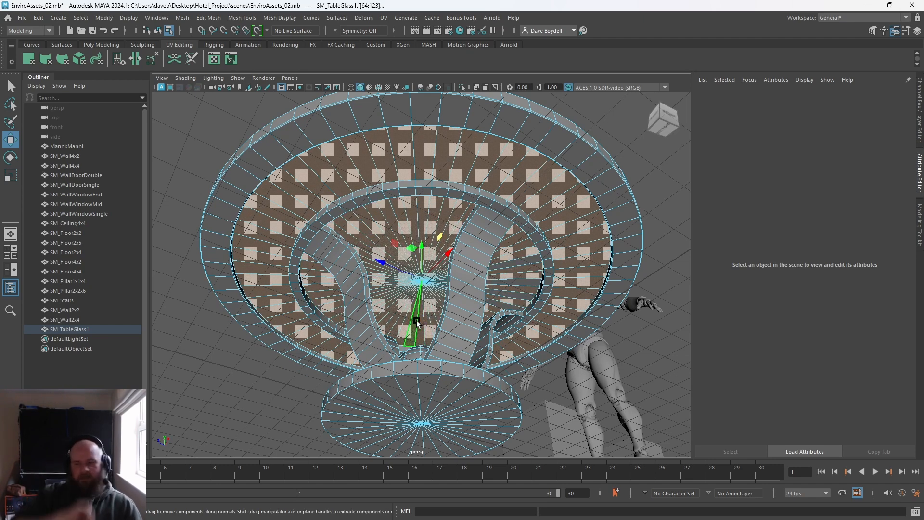
Select the face loop around the tabletop's outer edge and grow the selection across the rim.
left_click_drag(436, 335, 404, 352, "alt")
left_click(423, 354)
double_click(425, 354)
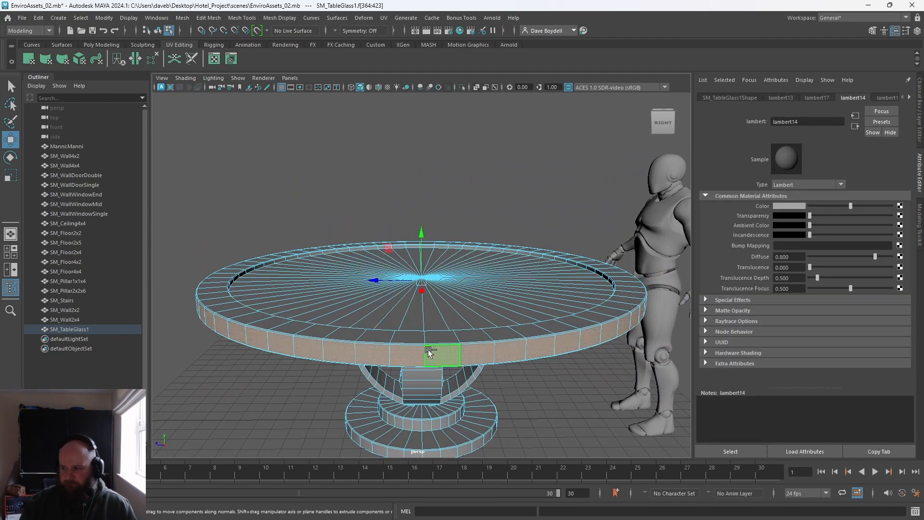
key("shift+period")
key("shift+period")
left_click_drag(306, 283, 432, 314, "alt")
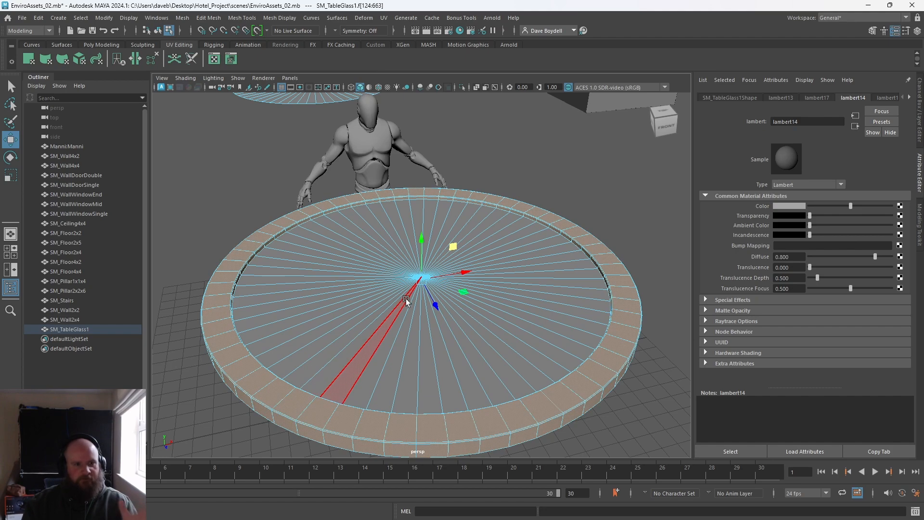
Select the face loop of the smaller support ring beneath the tabletop and grow the selection across the ring.
left_click_drag(487, 300, 370, 215, "alt")
scroll(370, 215, "up", 1)
left_click(337, 188)
left_click(355, 184, "shift")
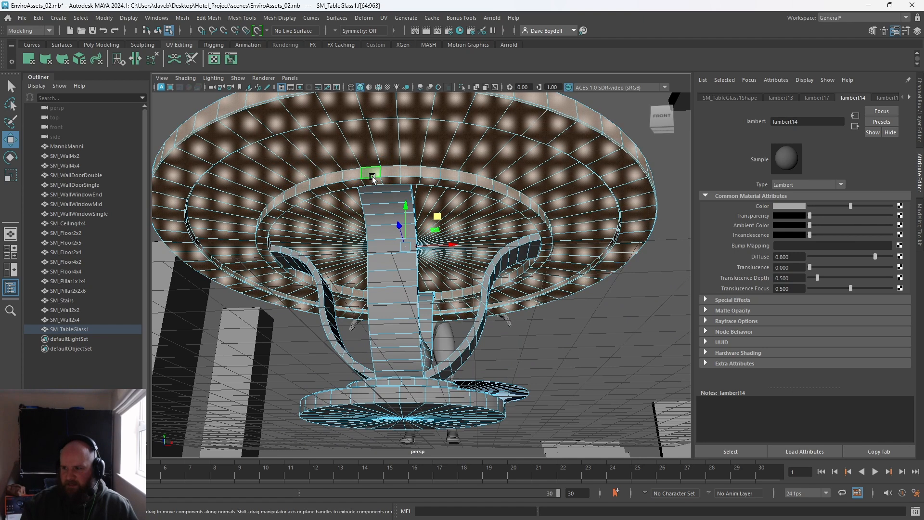
double_click(370, 177, "shift")
key("shift+period")
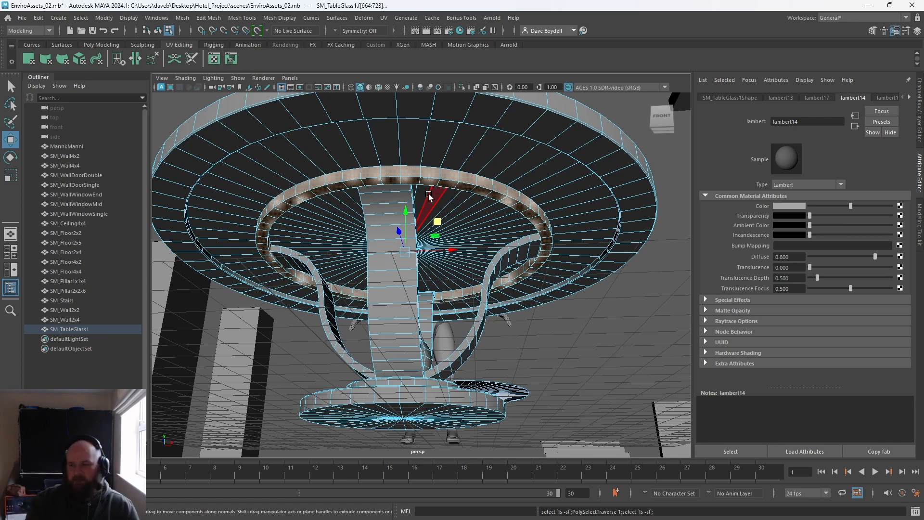
Select the faces of the table's two-tier round base and examine it from several sides.
left_click_drag(444, 279, 452, 349, "alt")
middle_click_drag(459, 409, 466, 296, "alt")
double_click(405, 291)
key("f")
mouse_move(439, 318)
left_mouse_down("alt")
mouse_move(347, 313)
mouse_move(417, 378)
mouse_move(331, 325)
mouse_move(491, 313)
mouse_move(451, 305)
left_mouse_up("alt")
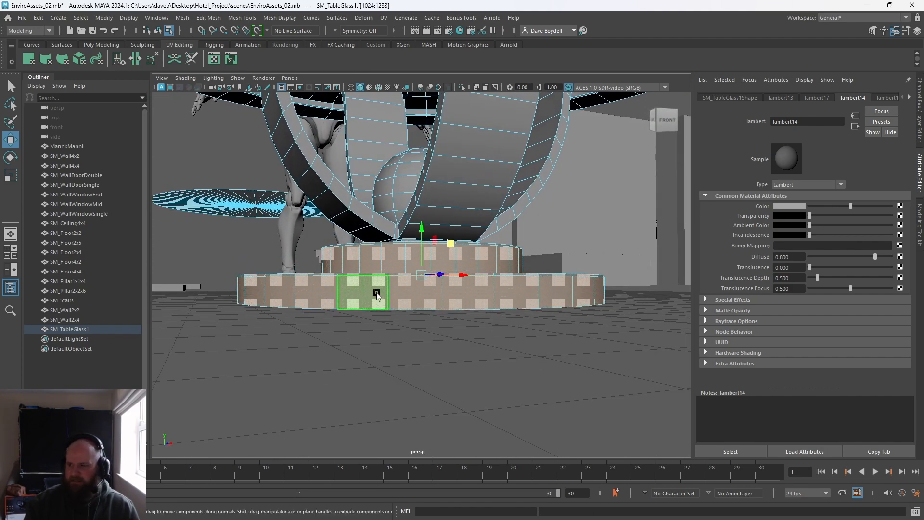
left_click_drag(377, 295, 434, 265, "alt")
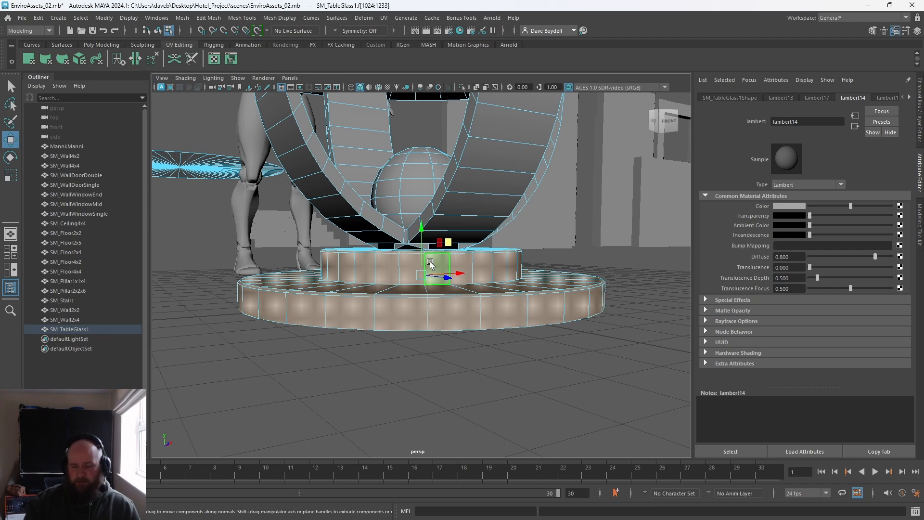
left_click_drag(430, 261, 365, 340, "alt")
scroll(364, 341, "up", 1)
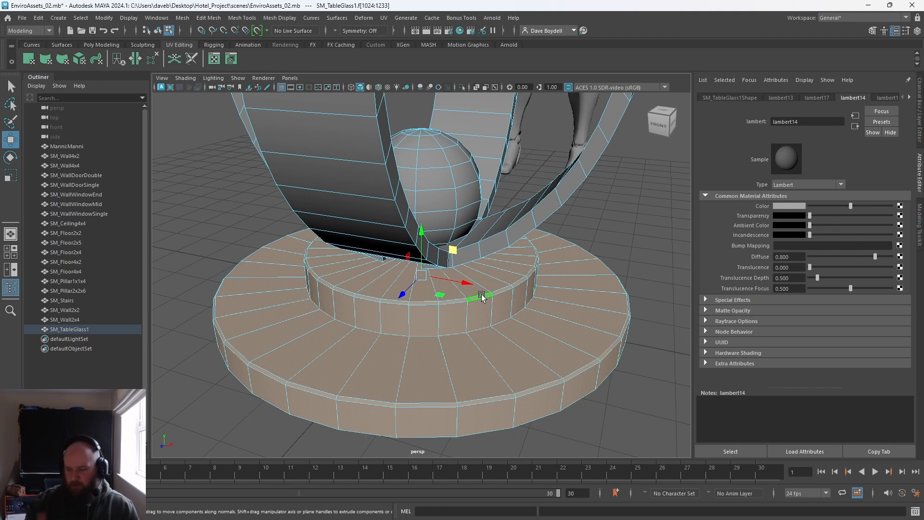
left_click_drag(371, 323, 234, 318, "alt")
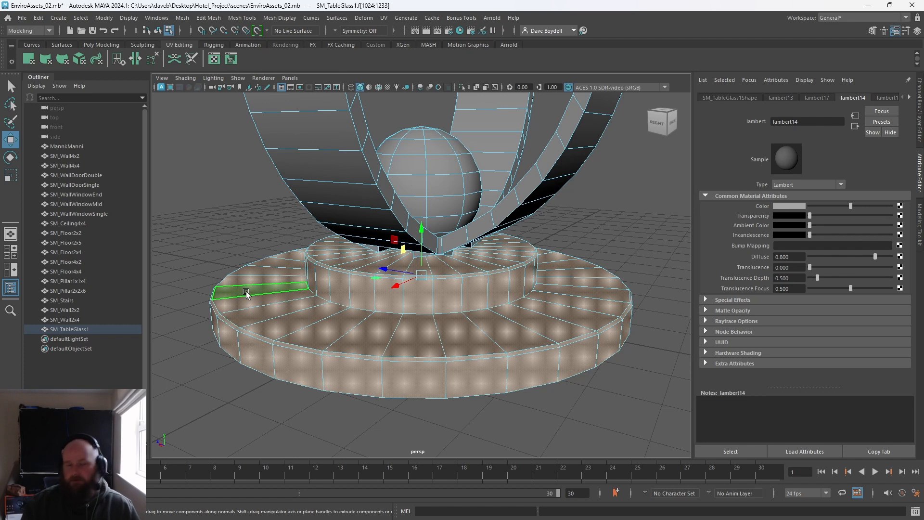
Isolate the table's round base in the viewport and select the flat cap faces of its upper tier.
right_click_drag(236, 309, 320, 275, "alt")
left_click(430, 242)
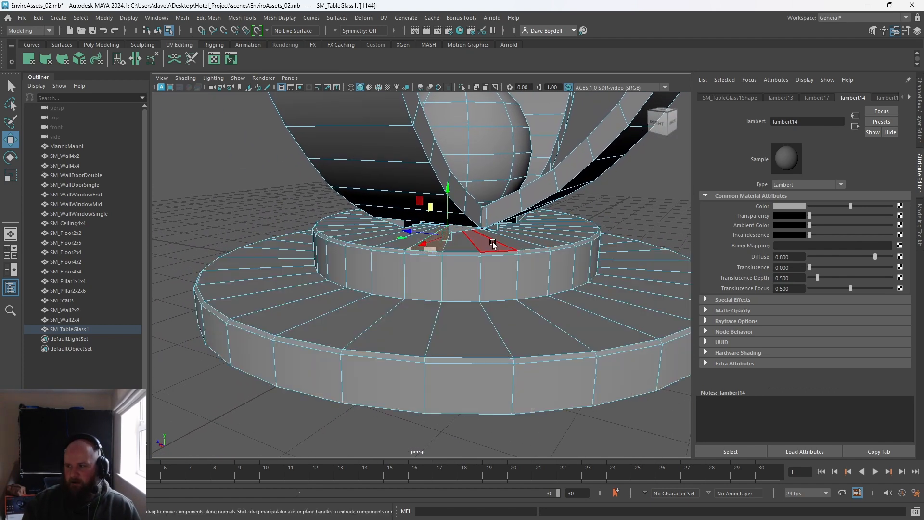
key("ctrl+z")
left_click(461, 87)
left_click(275, 212)
mouse_move(505, 217)
left_mouse_down()
mouse_move(490, 210)
mouse_move(487, 226)
mouse_move(496, 216)
left_mouse_up()
left_click_drag(415, 271, 466, 304, "alt")
key("ctrl+z")
mouse_move(598, 236)
left_mouse_down()
mouse_move(326, 262)
mouse_move(562, 272)
left_mouse_up()
mouse_move(388, 348)
left_mouse_down()
mouse_move(386, 324)
mouse_move(365, 341)
mouse_move(367, 355)
mouse_move(374, 330)
mouse_move(352, 332)
left_mouse_up()
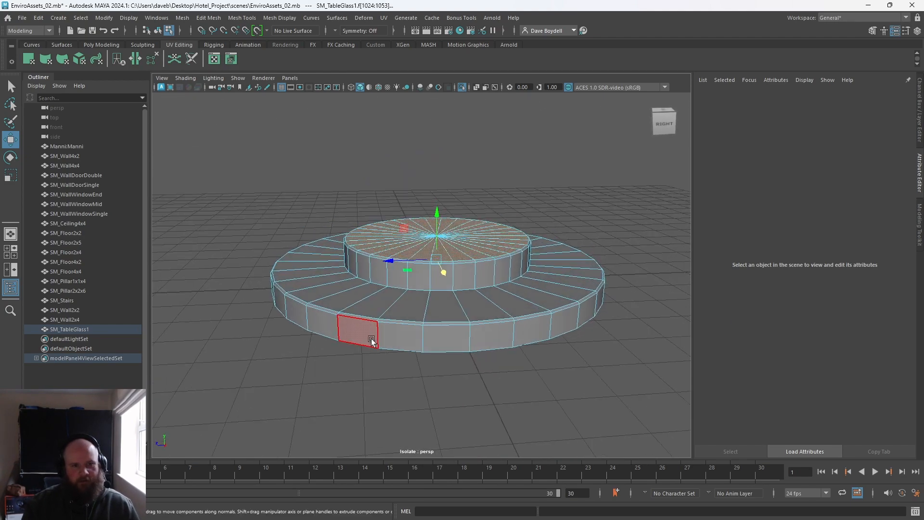
Select the upward-facing faces of the base's lower tier, grow the selection across the neighbouring side faces, and undo the last growth.
left_click(358, 307)
key("shift+period")
key("shift+period")
key("shift+period")
key("shift+period")
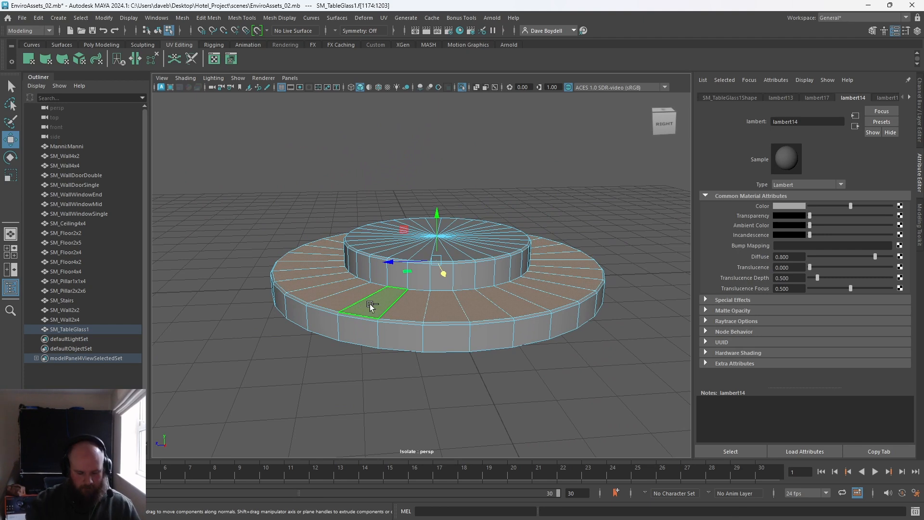
key("ctrl+z")
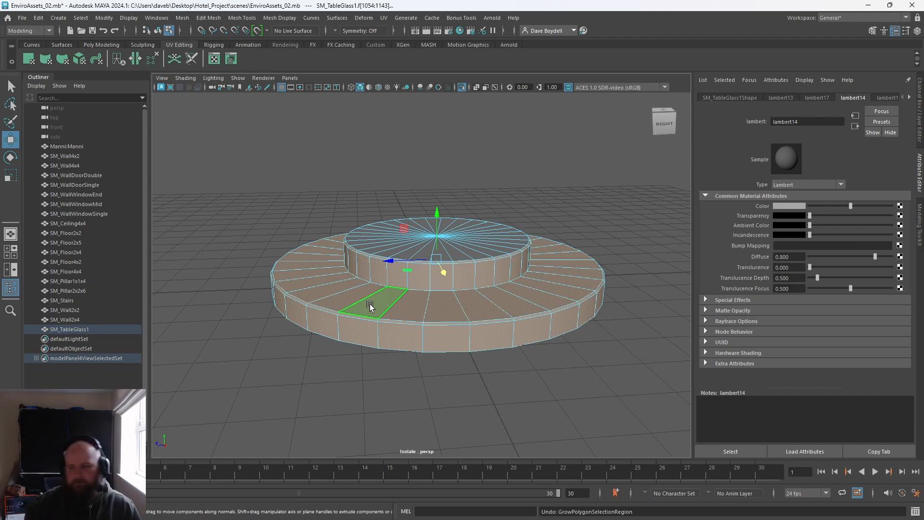
left_click_drag(370, 305, 404, 323, "alt")
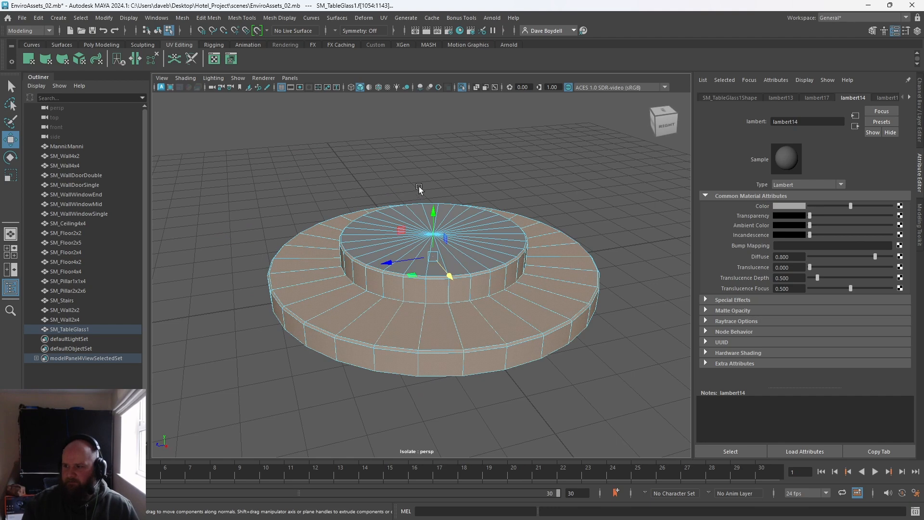
Clear the lower-tier selection and reselect only the upper tier's circular cap.
left_click(399, 127)
mouse_move(454, 211)
left_mouse_down()
mouse_move(385, 230)
mouse_move(456, 218)
left_mouse_up()
left_click_drag(422, 286, 430, 215, "alt")
mouse_move(447, 252)
left_mouse_down()
mouse_move(382, 212)
mouse_move(495, 291)
mouse_move(394, 387)
mouse_move(400, 413)
mouse_move(296, 300)
left_mouse_up()
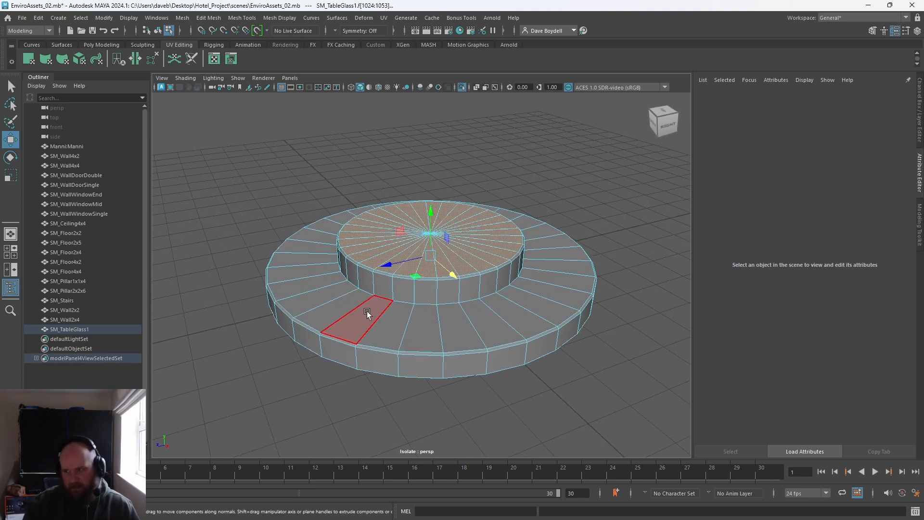
Select the face loop around the vertical side of the base's upper tier.
left_click(406, 288)
double_click(410, 281)
left_click(407, 278, "shift")
double_click(422, 279, "shift")
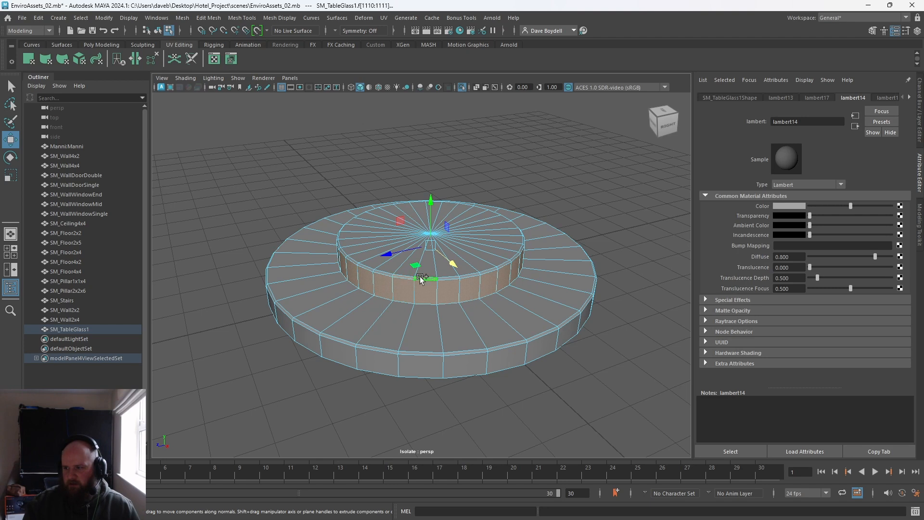
Select the top and side faces of the base's lower tier, then end the isolation and view the whole table.
left_click(347, 343)
double_click(417, 352)
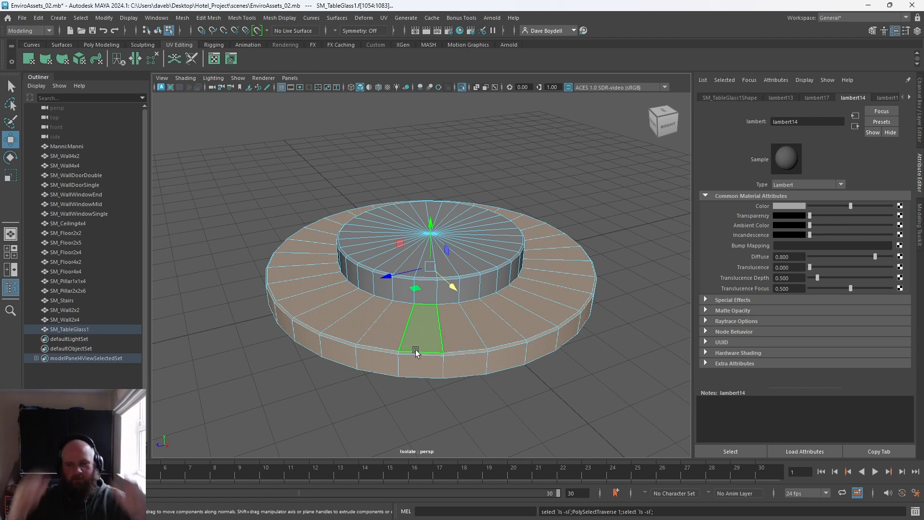
left_click(459, 86)
right_click_drag(538, 219, 287, 161, "alt")
left_click_drag(286, 164, 206, 197, "alt")
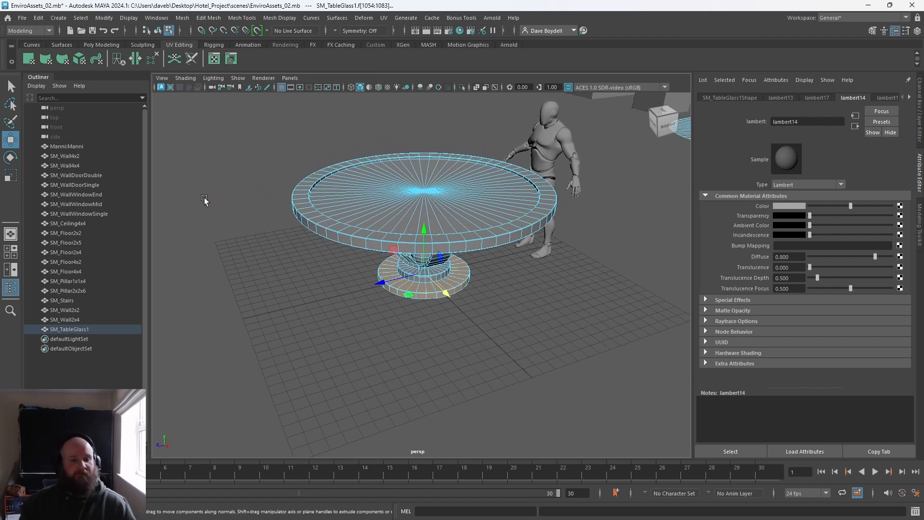